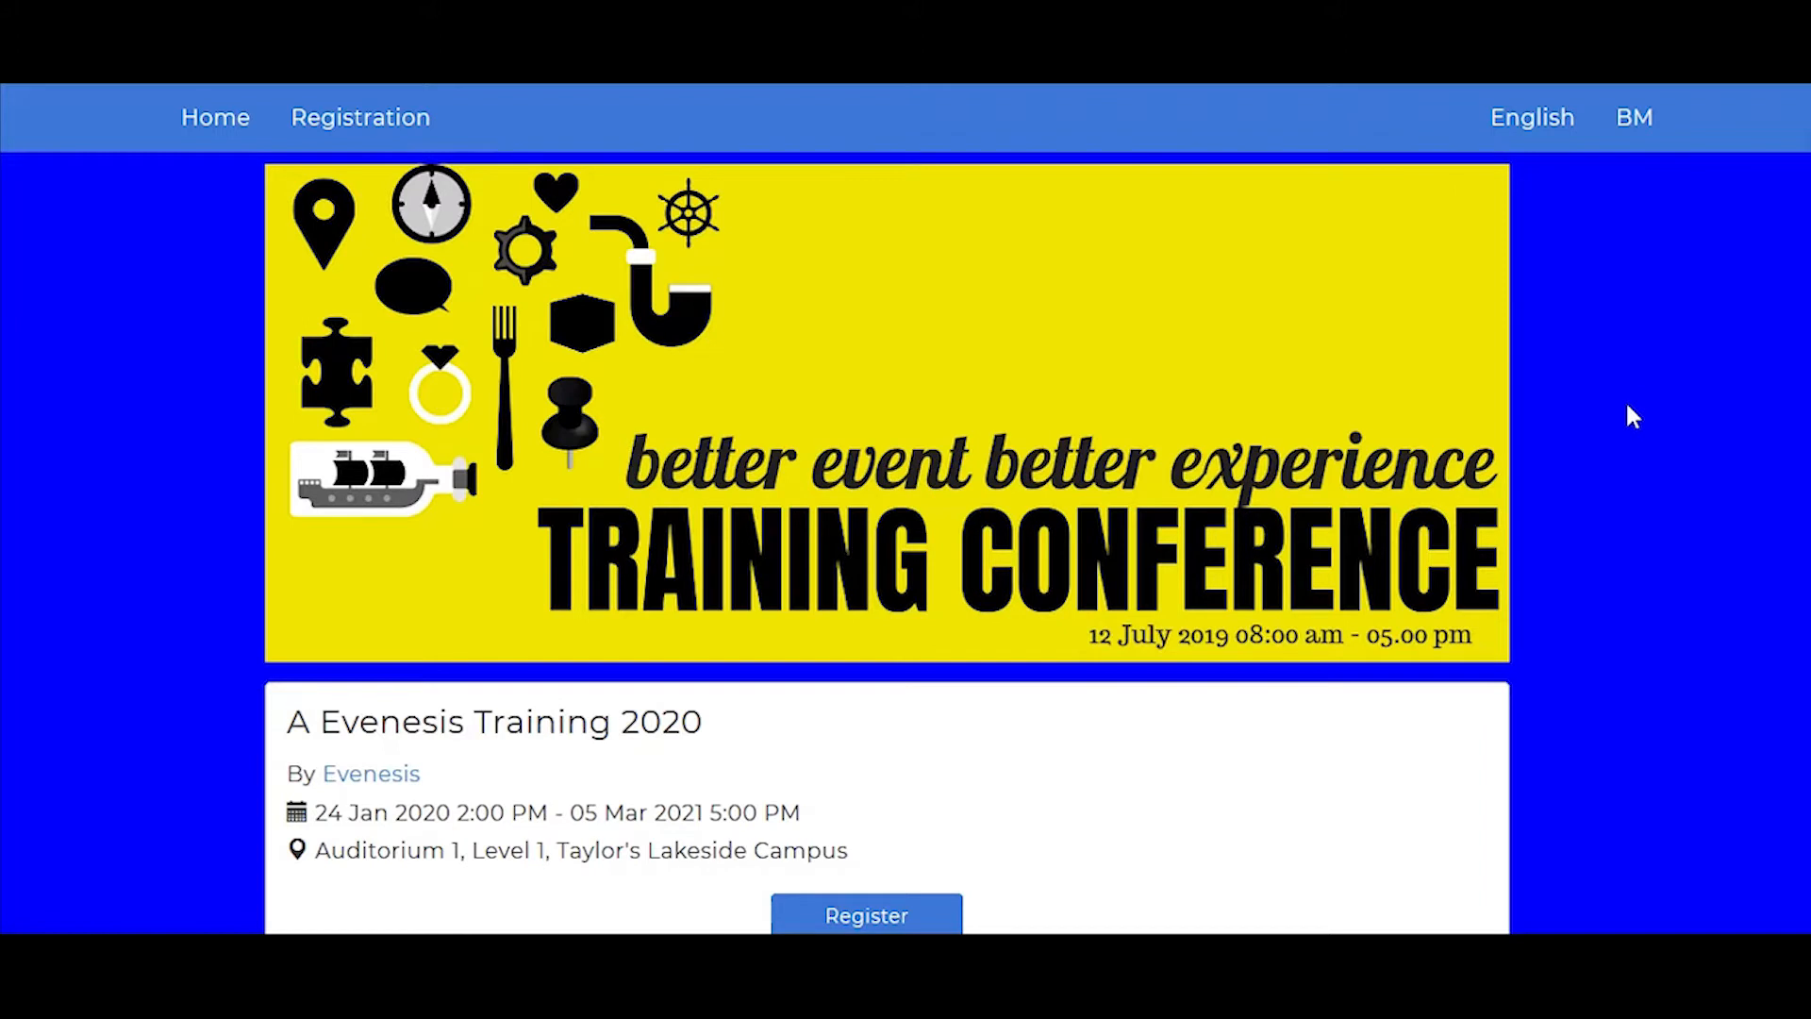
Step: Review the sample event microsite page and the New Microsite Maintenance settings for Customer Experience Conference 2020
scroll(1627, 407, down, 5)
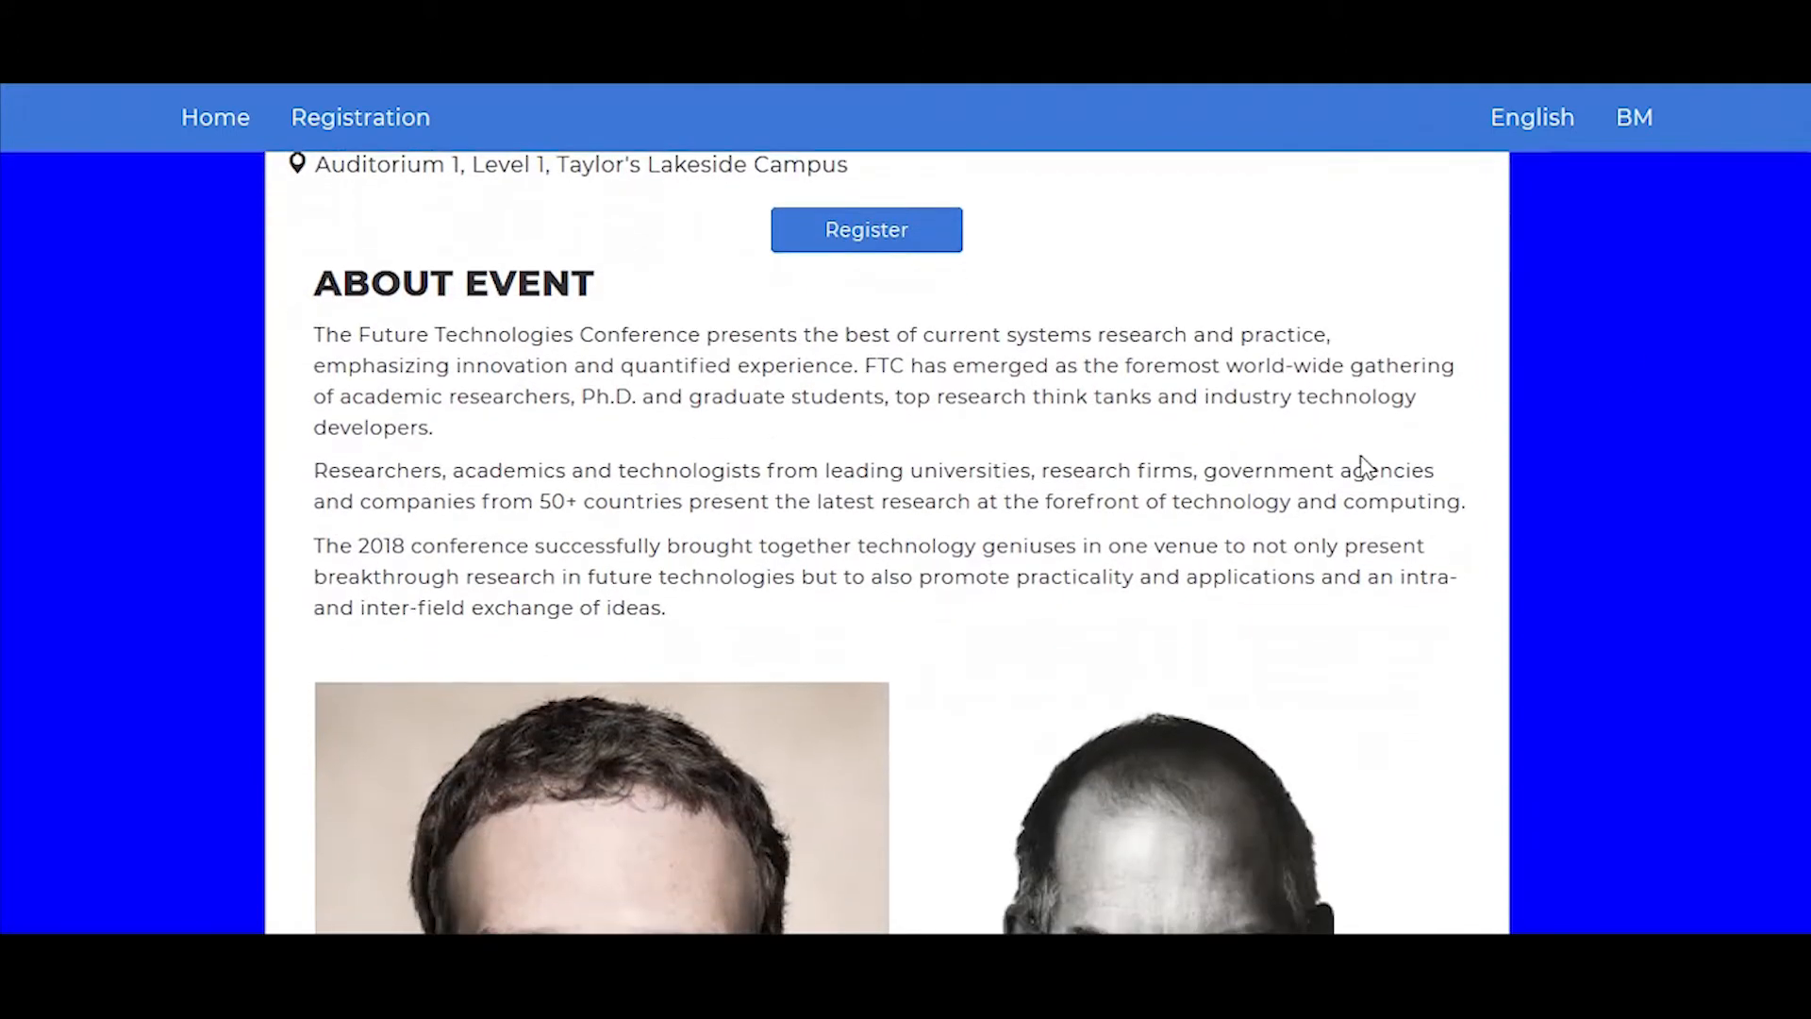
scroll(1555, 555, down, 5)
scroll(1556, 554, down, 8)
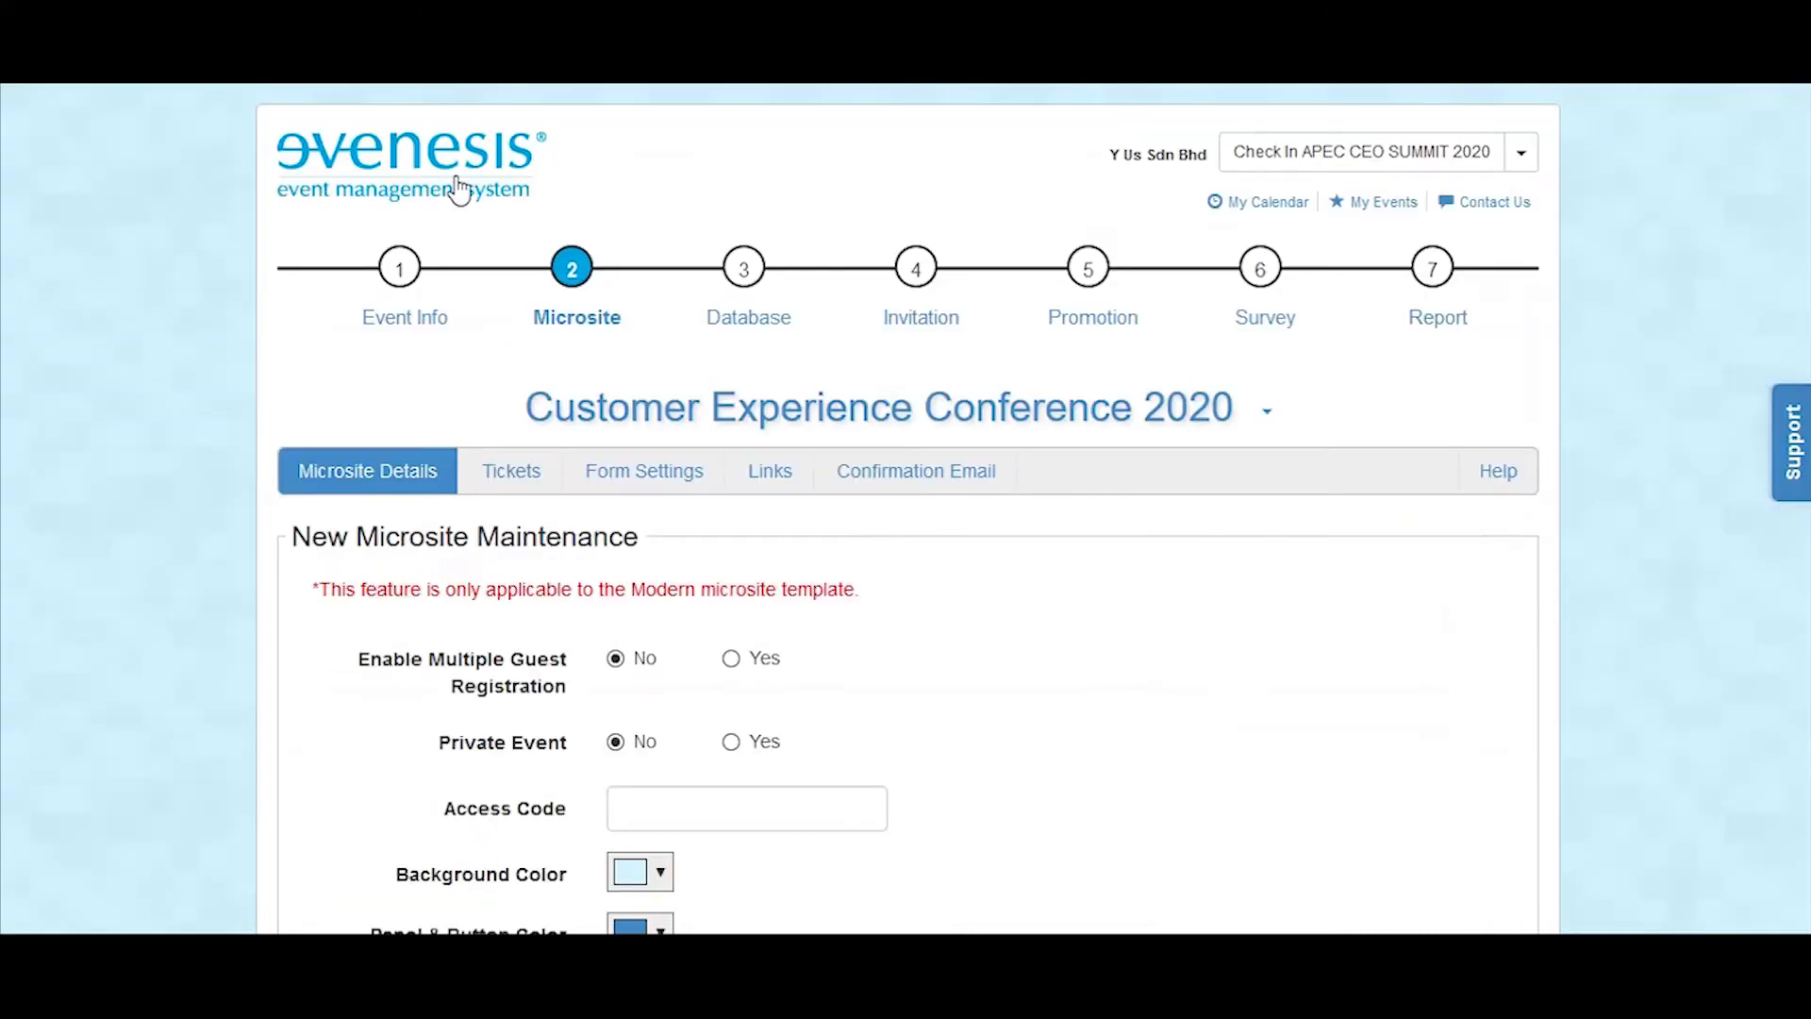
scroll(909, 525, down, 4)
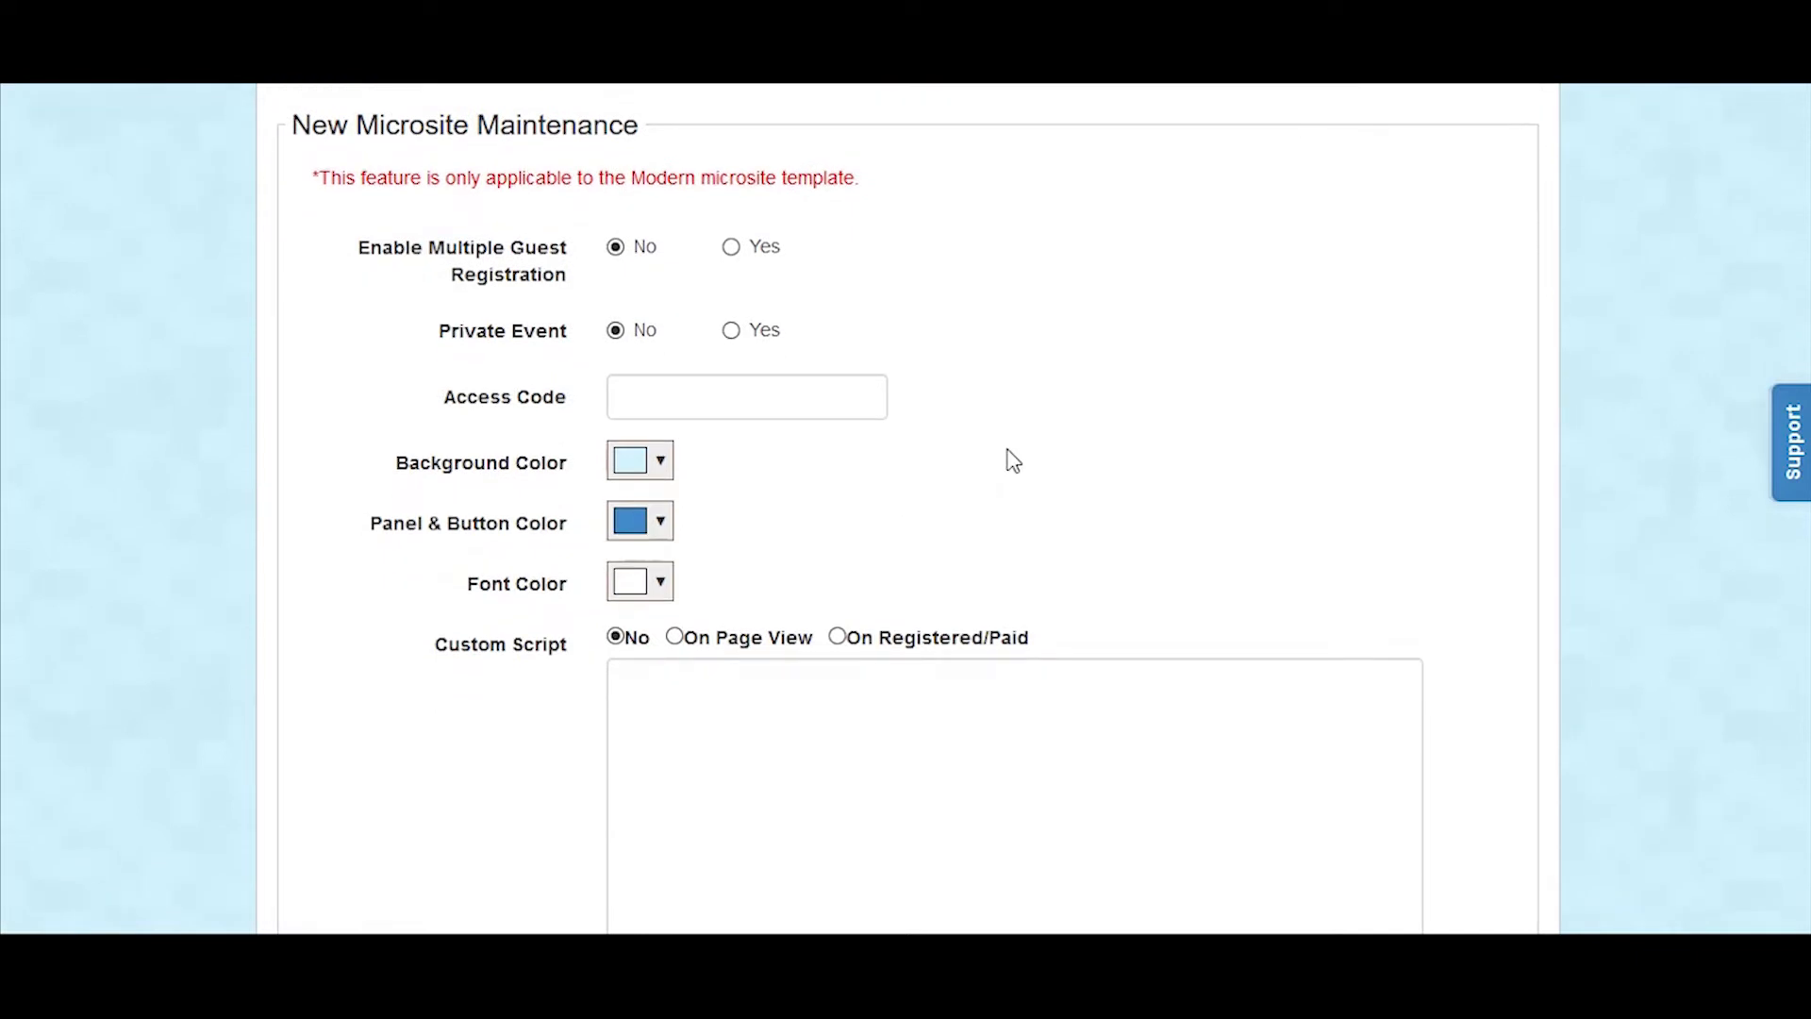
scroll(1012, 461, up, 2)
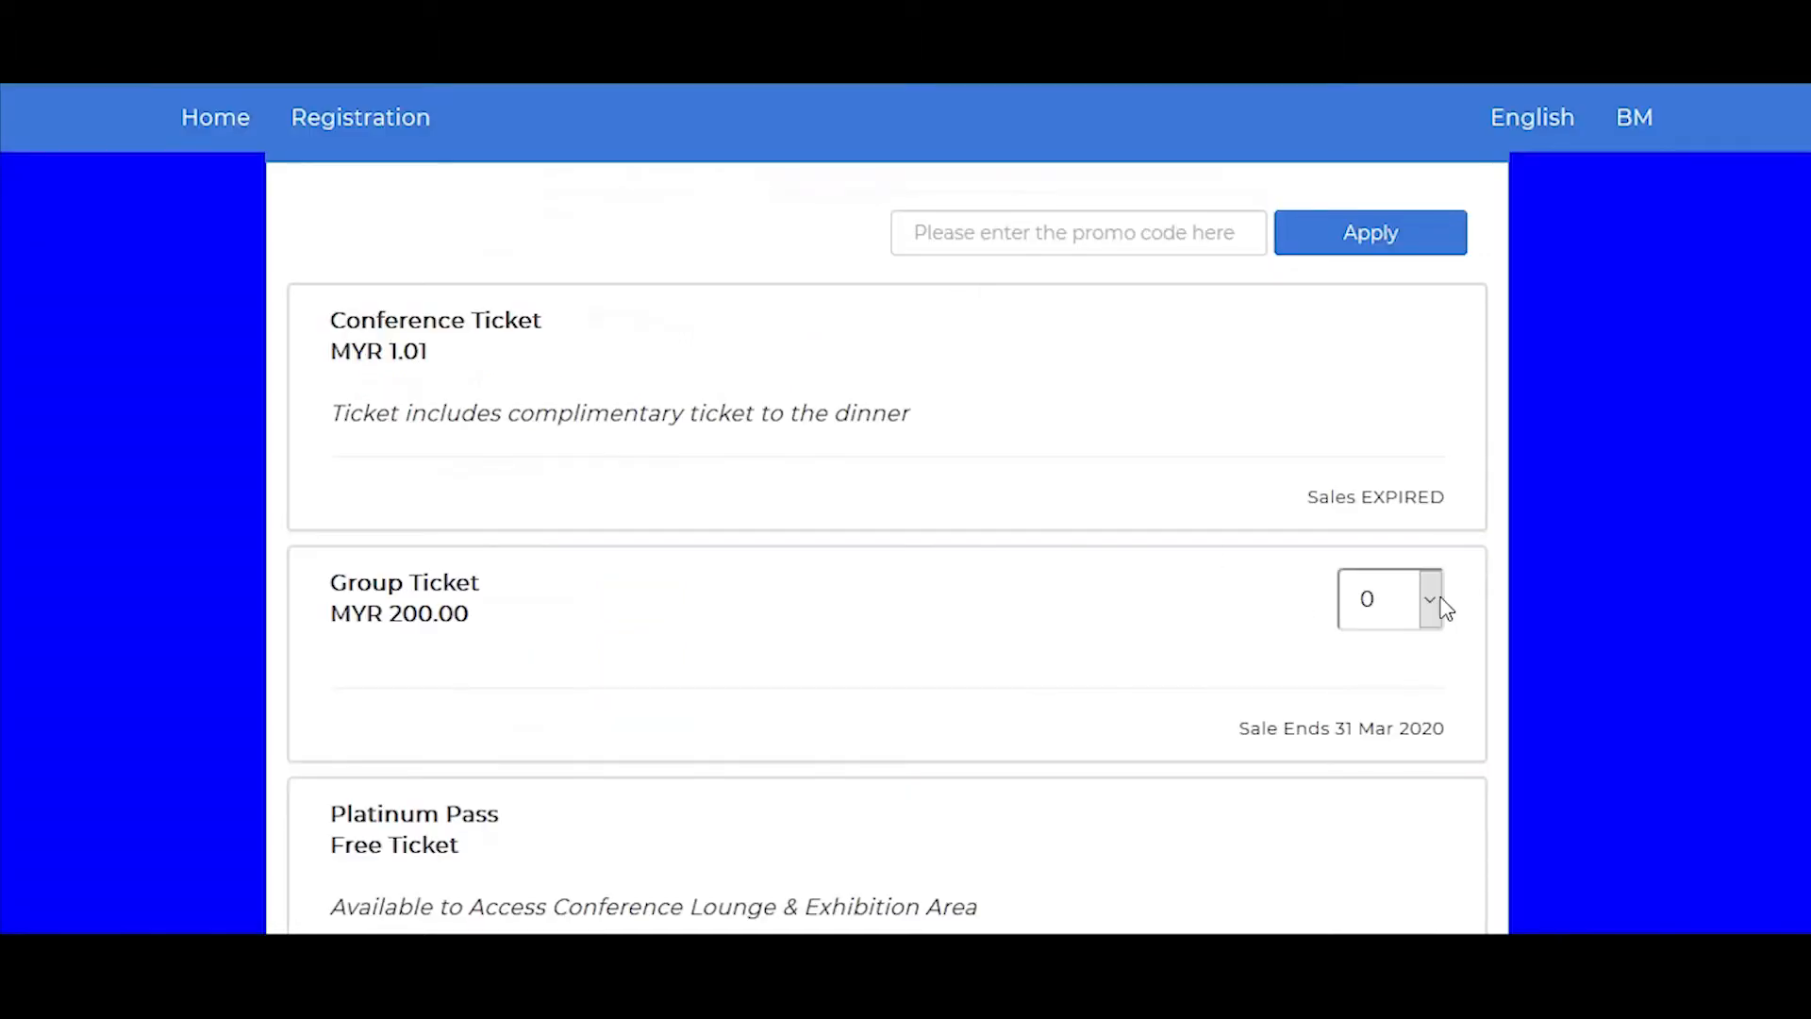
Step: Choose a quantity of 3 for the Group Ticket on the sample event's registration page
click(1431, 601)
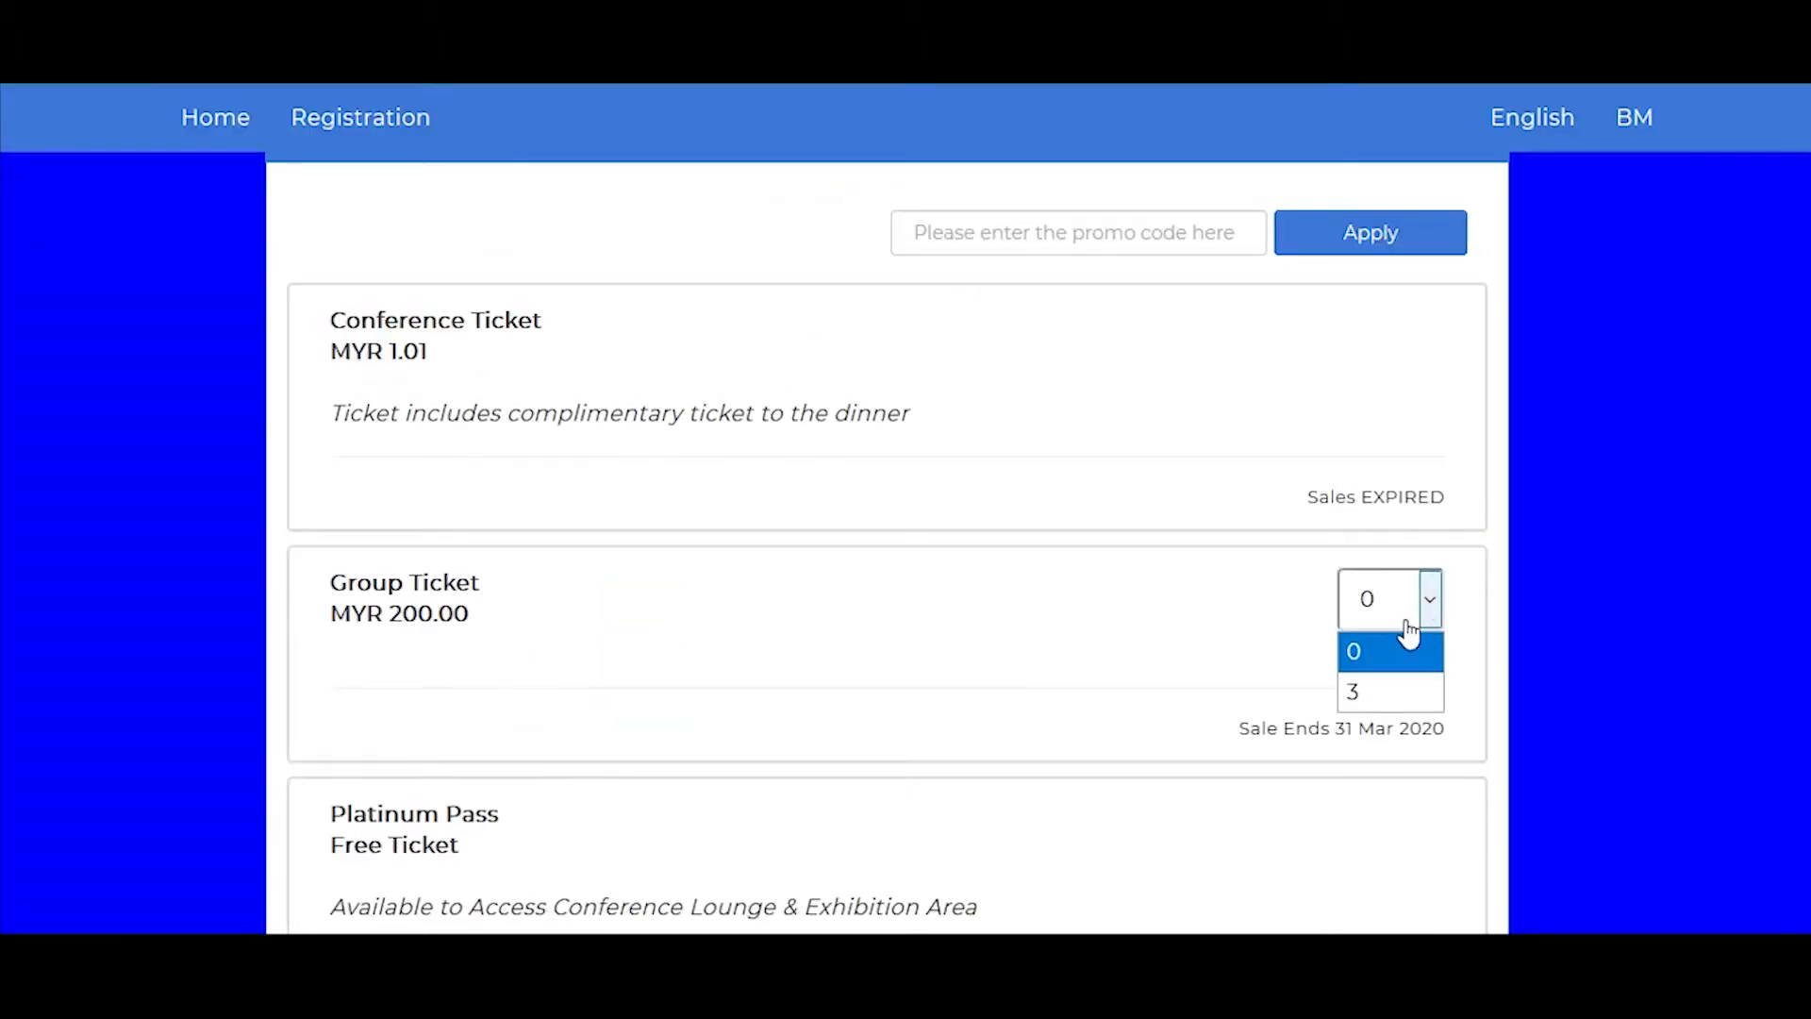
click(1371, 706)
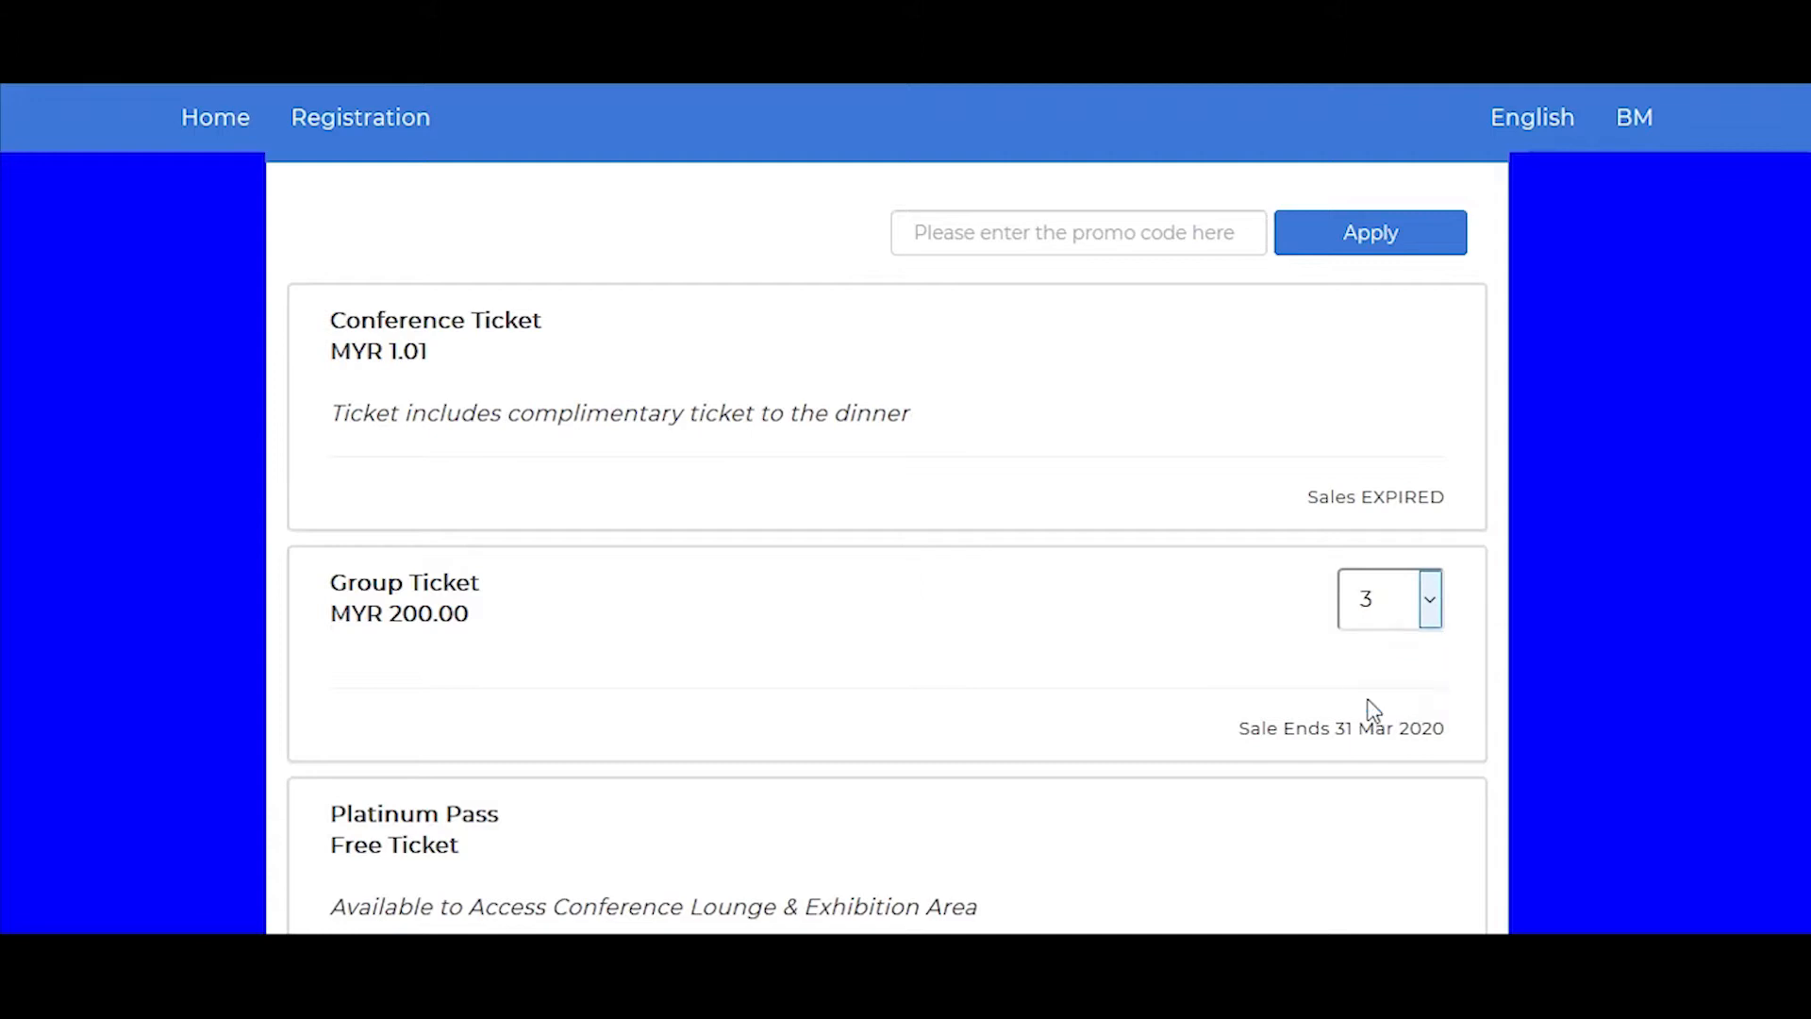
scroll(1367, 698, down, 4)
click(1382, 649)
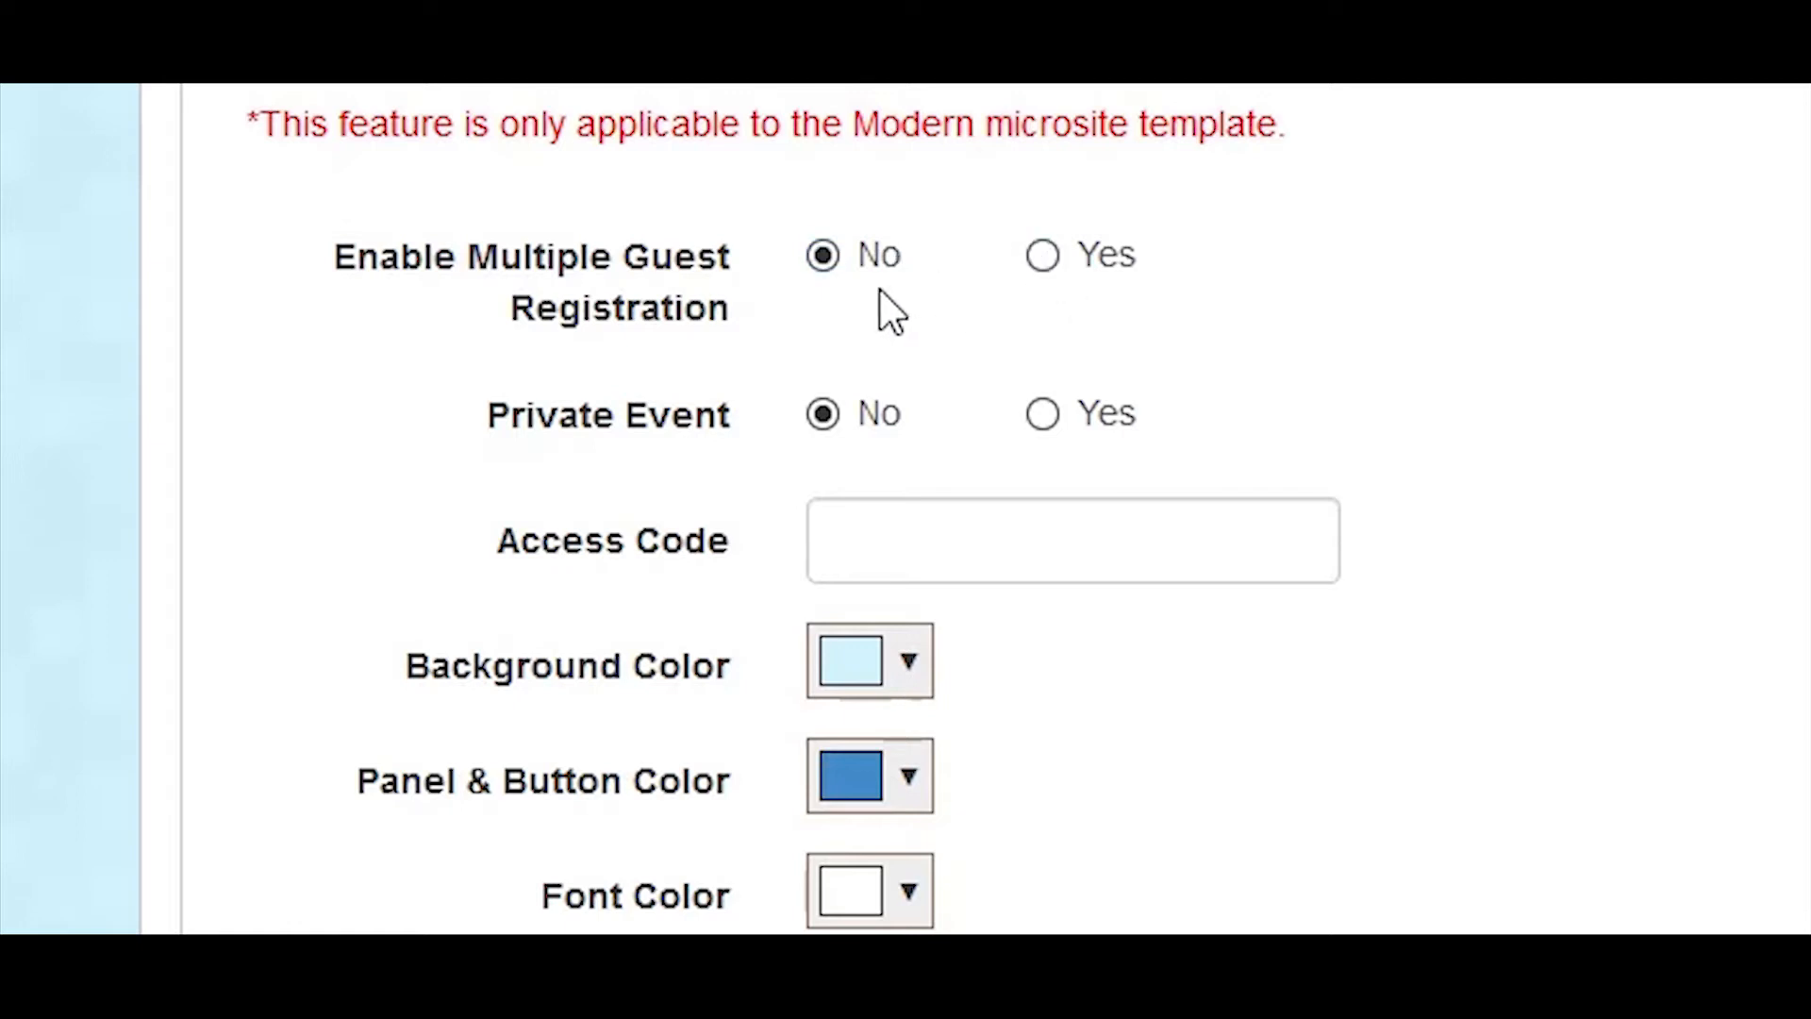
triple_click(573, 404)
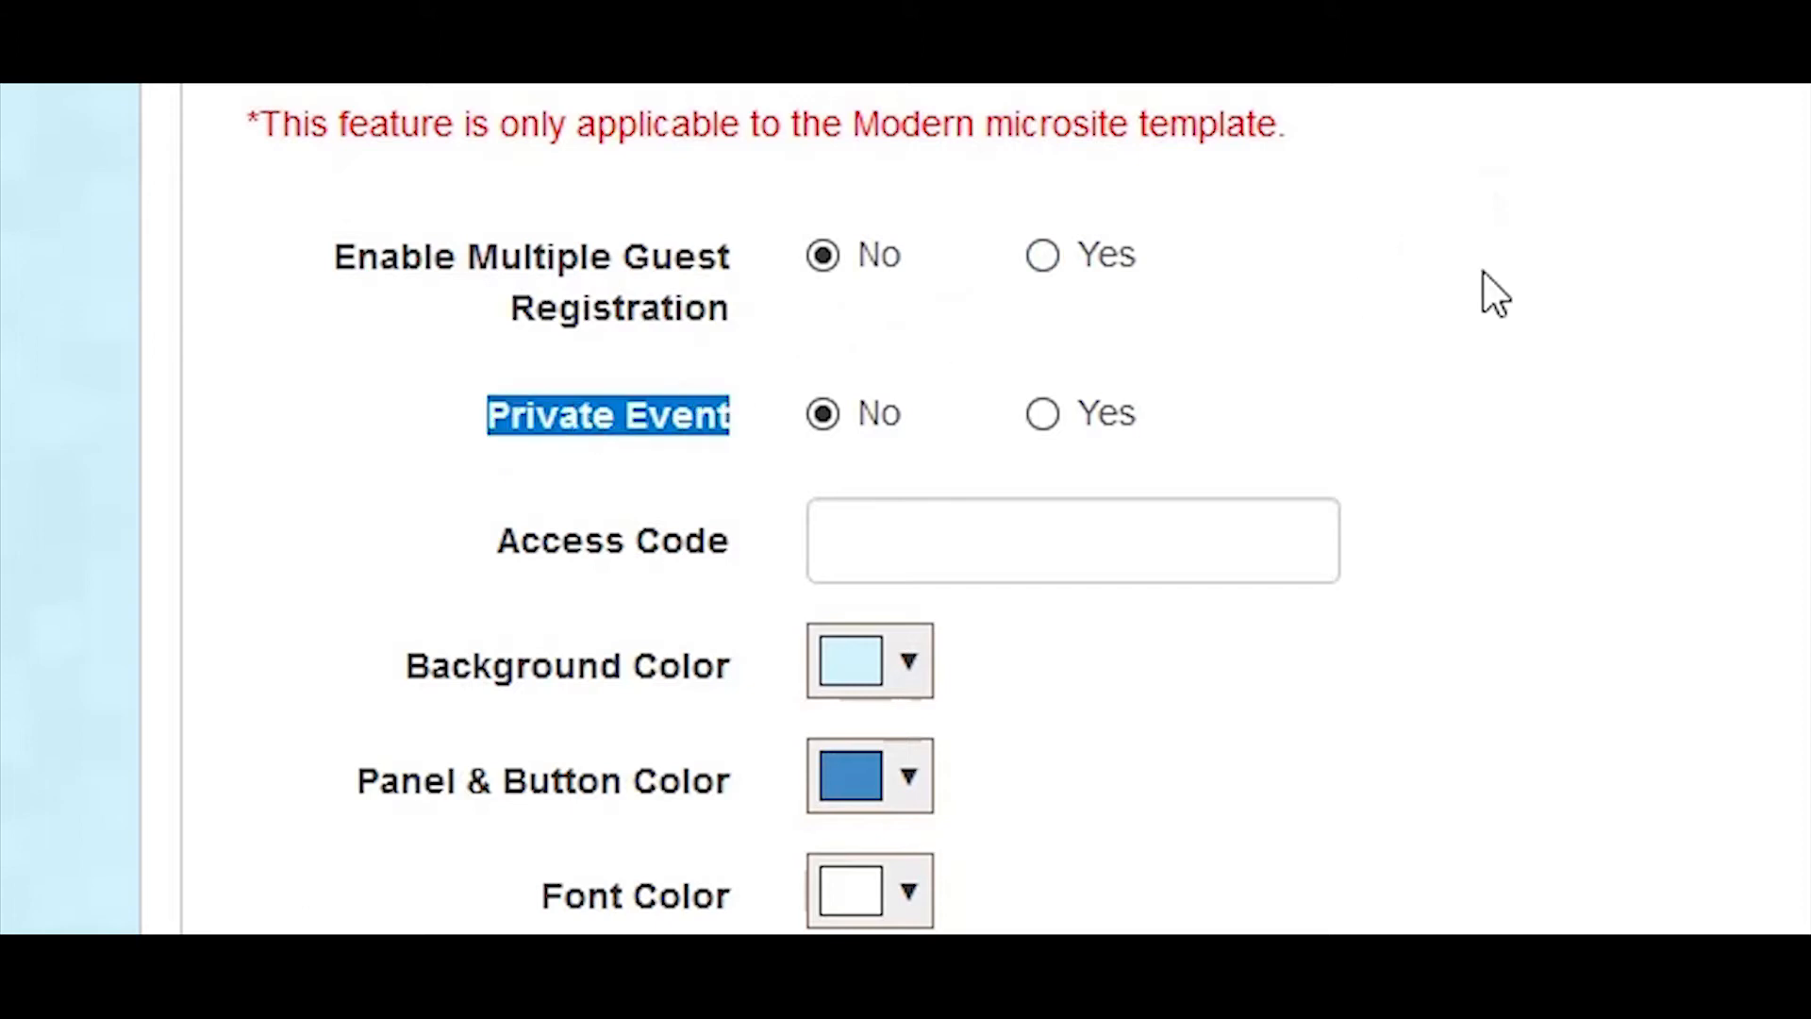
click(1511, 315)
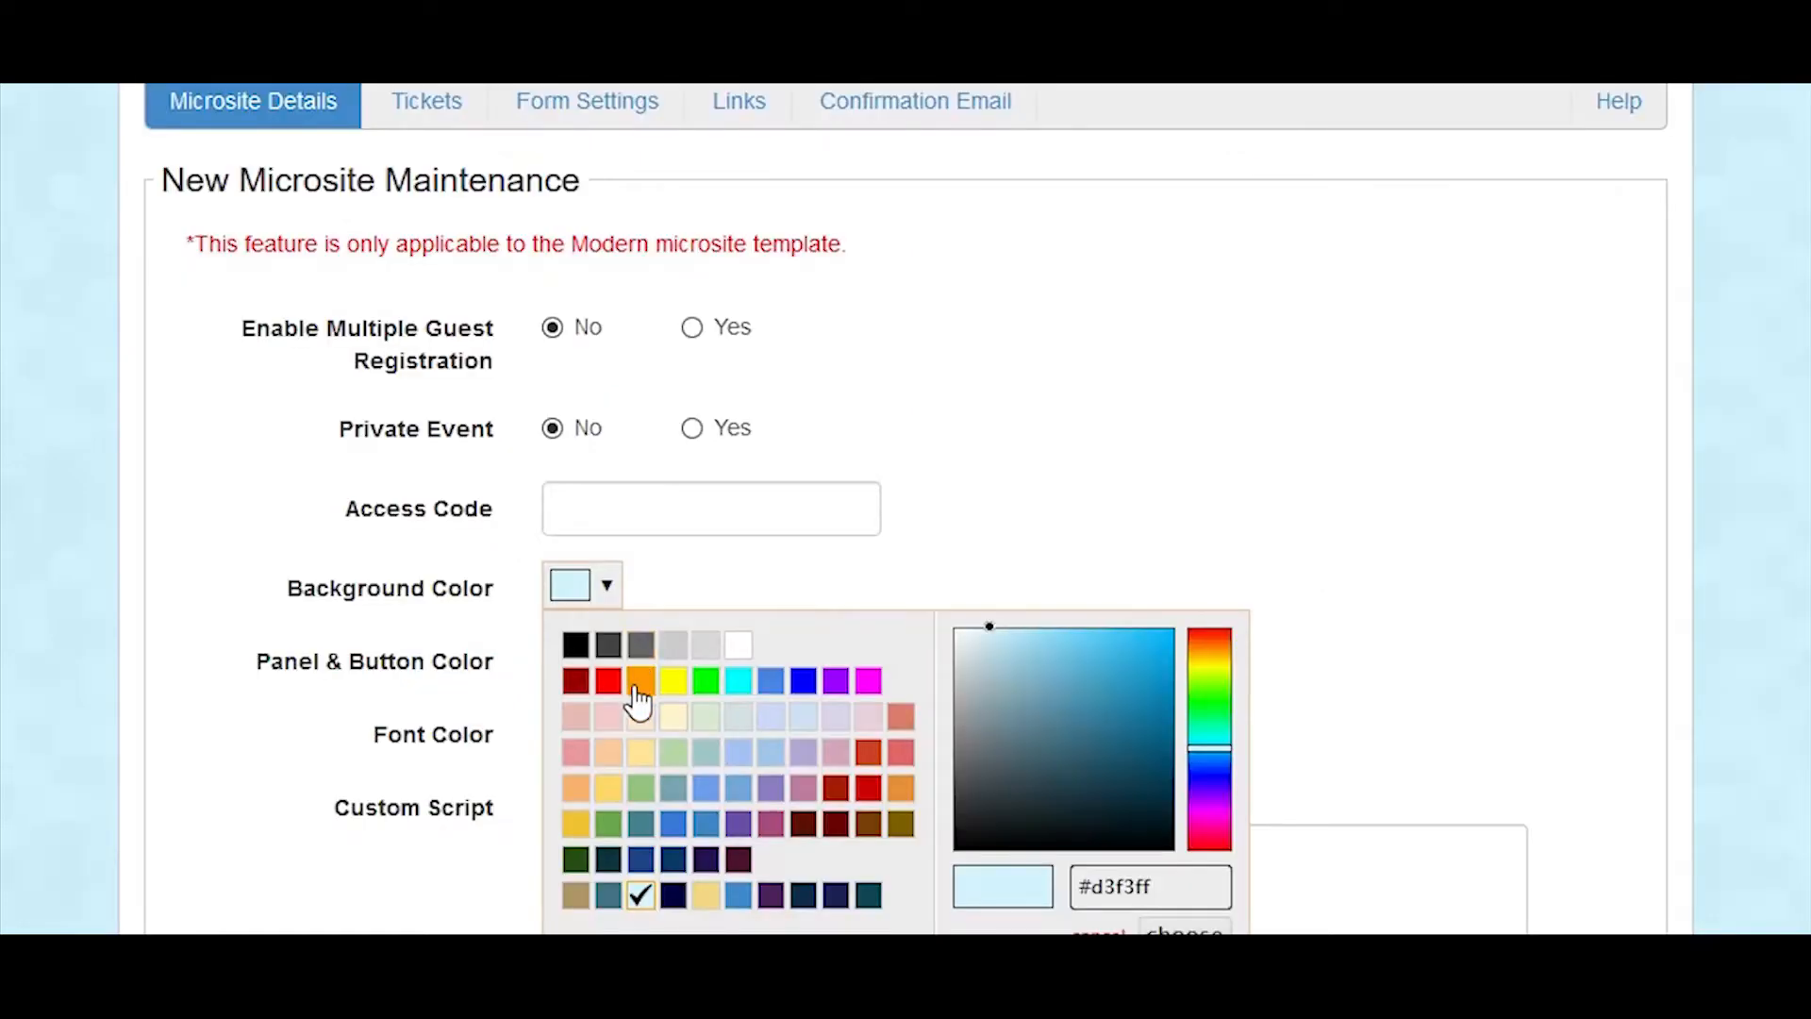
Step: Set the microsite's background color to dark grey #666666 and its panel and button color to light blue #6fa8dc
click(639, 645)
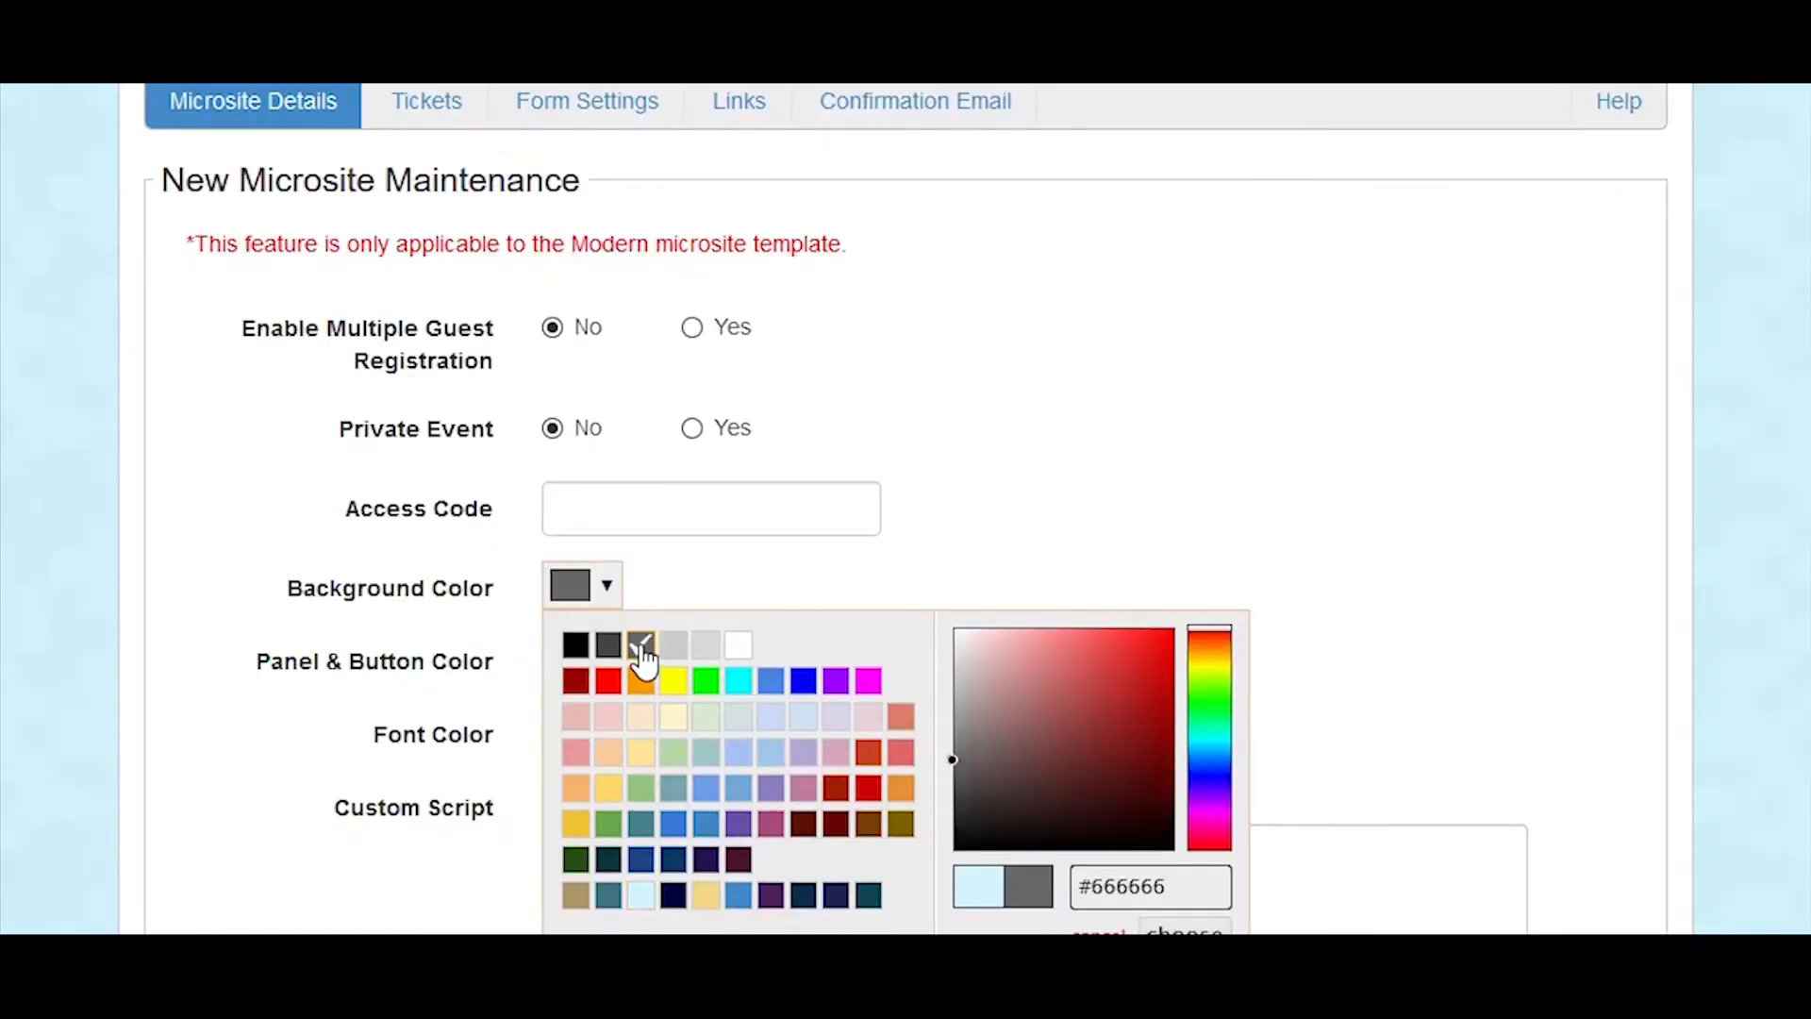
click(800, 564)
click(609, 663)
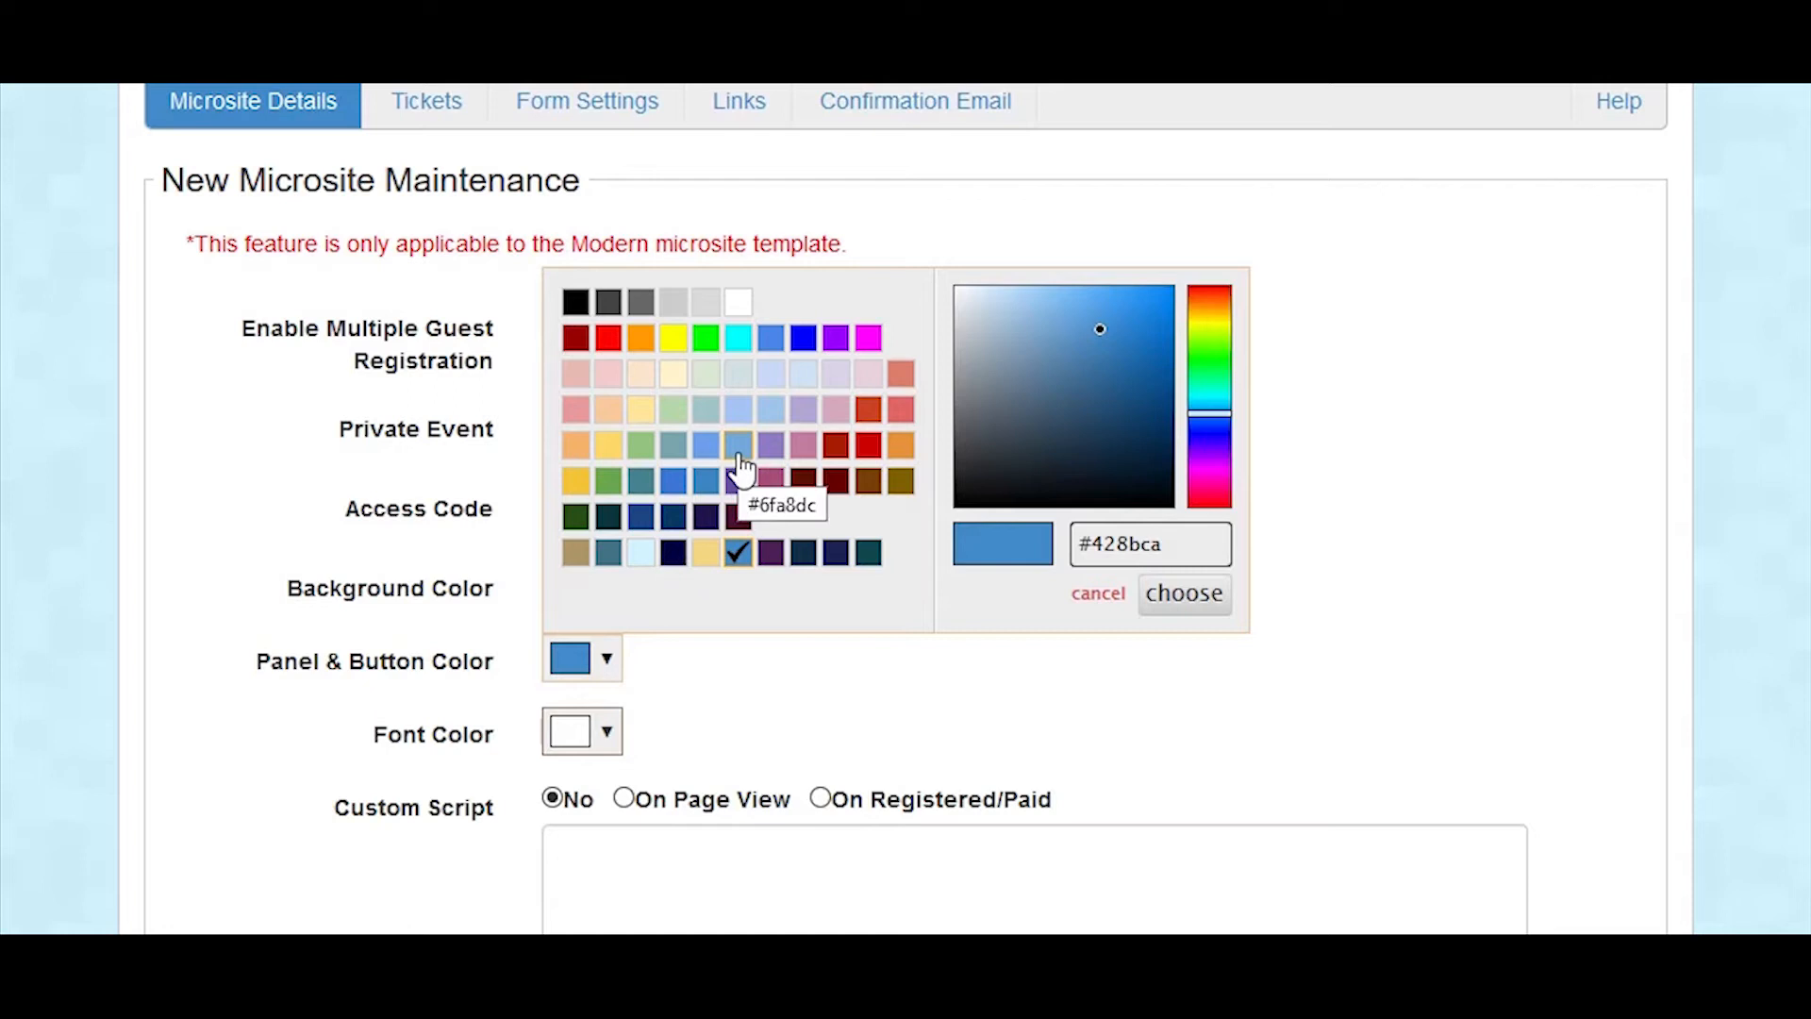
click(739, 444)
click(1175, 602)
Step: In Google Analytics, leave the Connected Tags page and copy the property's Global Site Tag (gtag.js) tracking code
scroll(906, 613, down, 3)
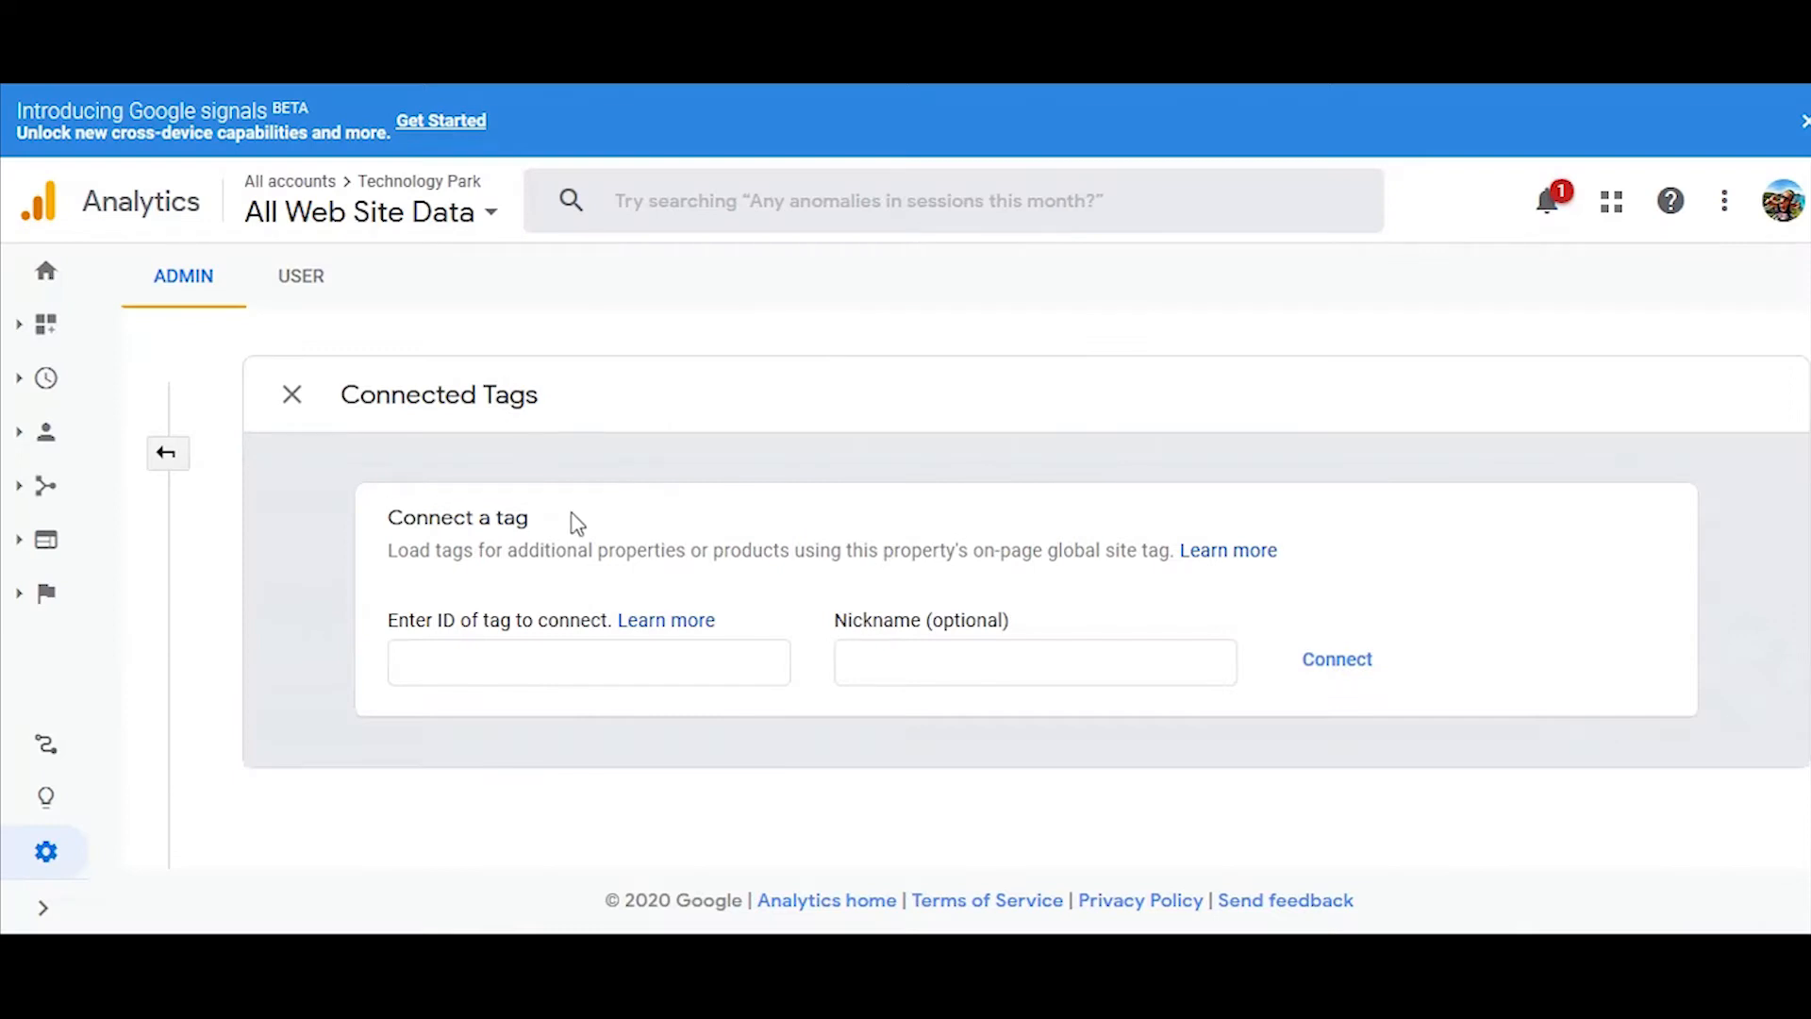
click(298, 407)
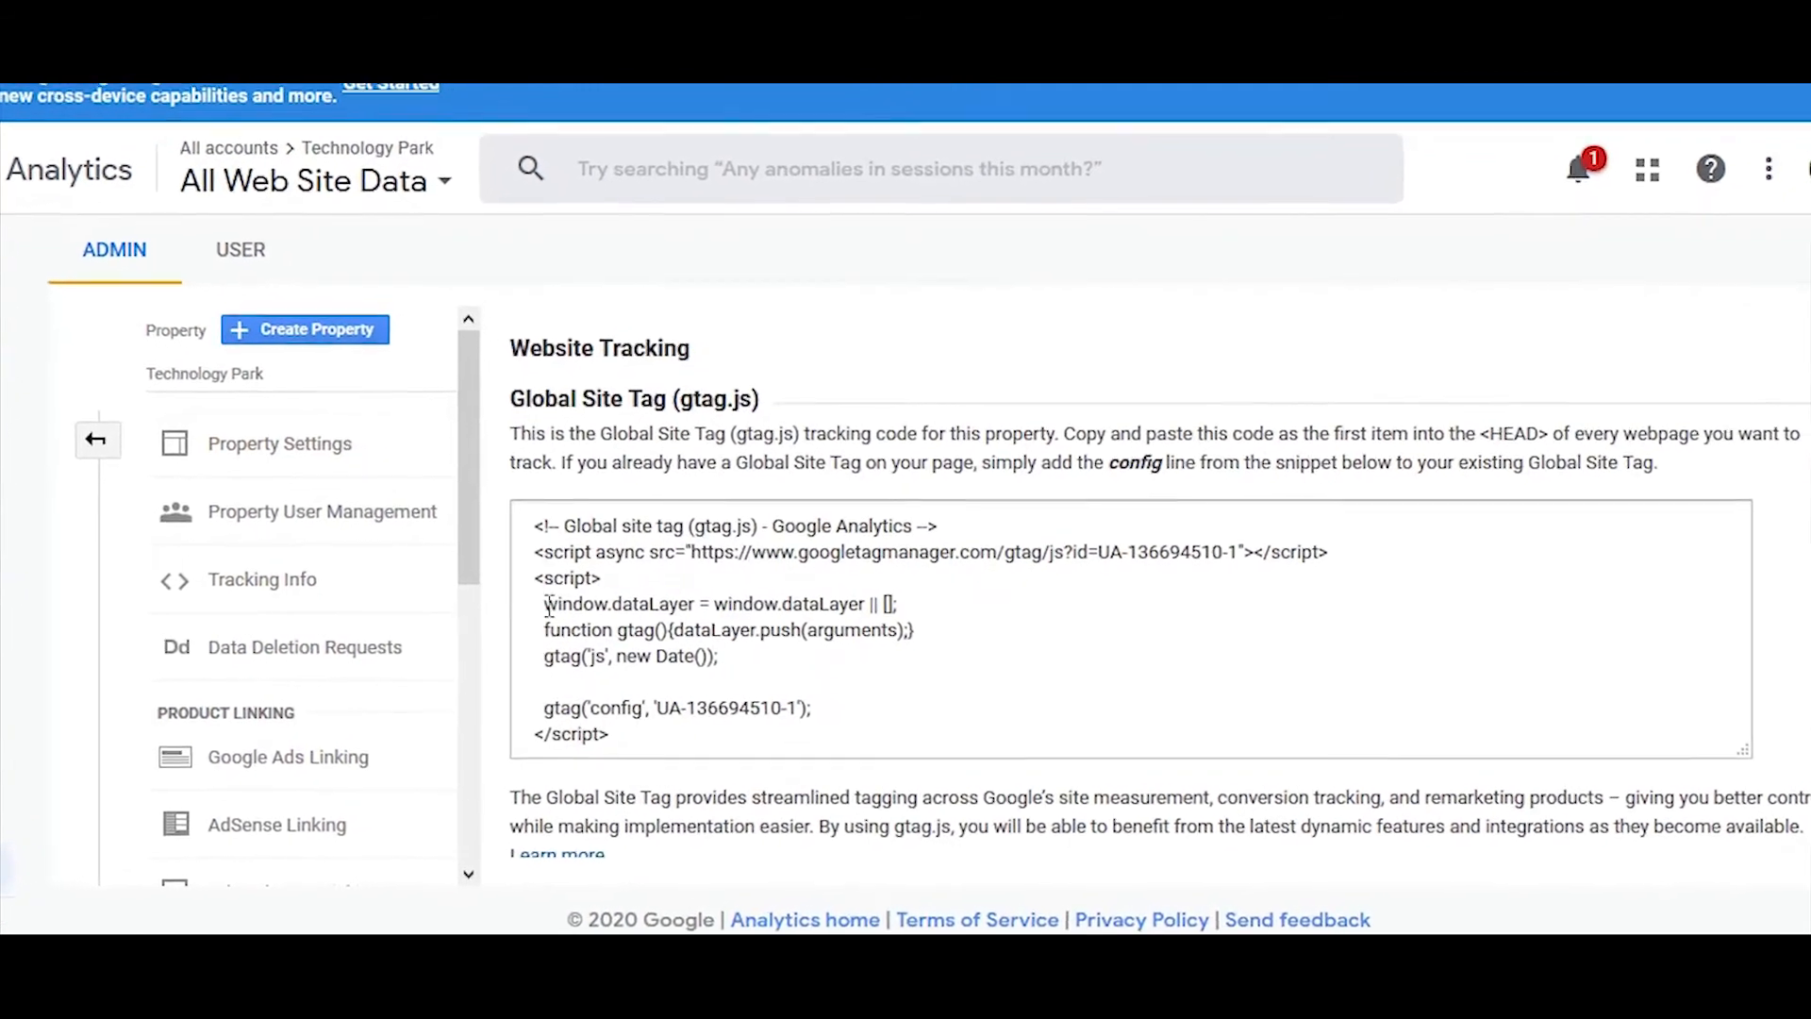
click(535, 519)
key(ctrl+c)
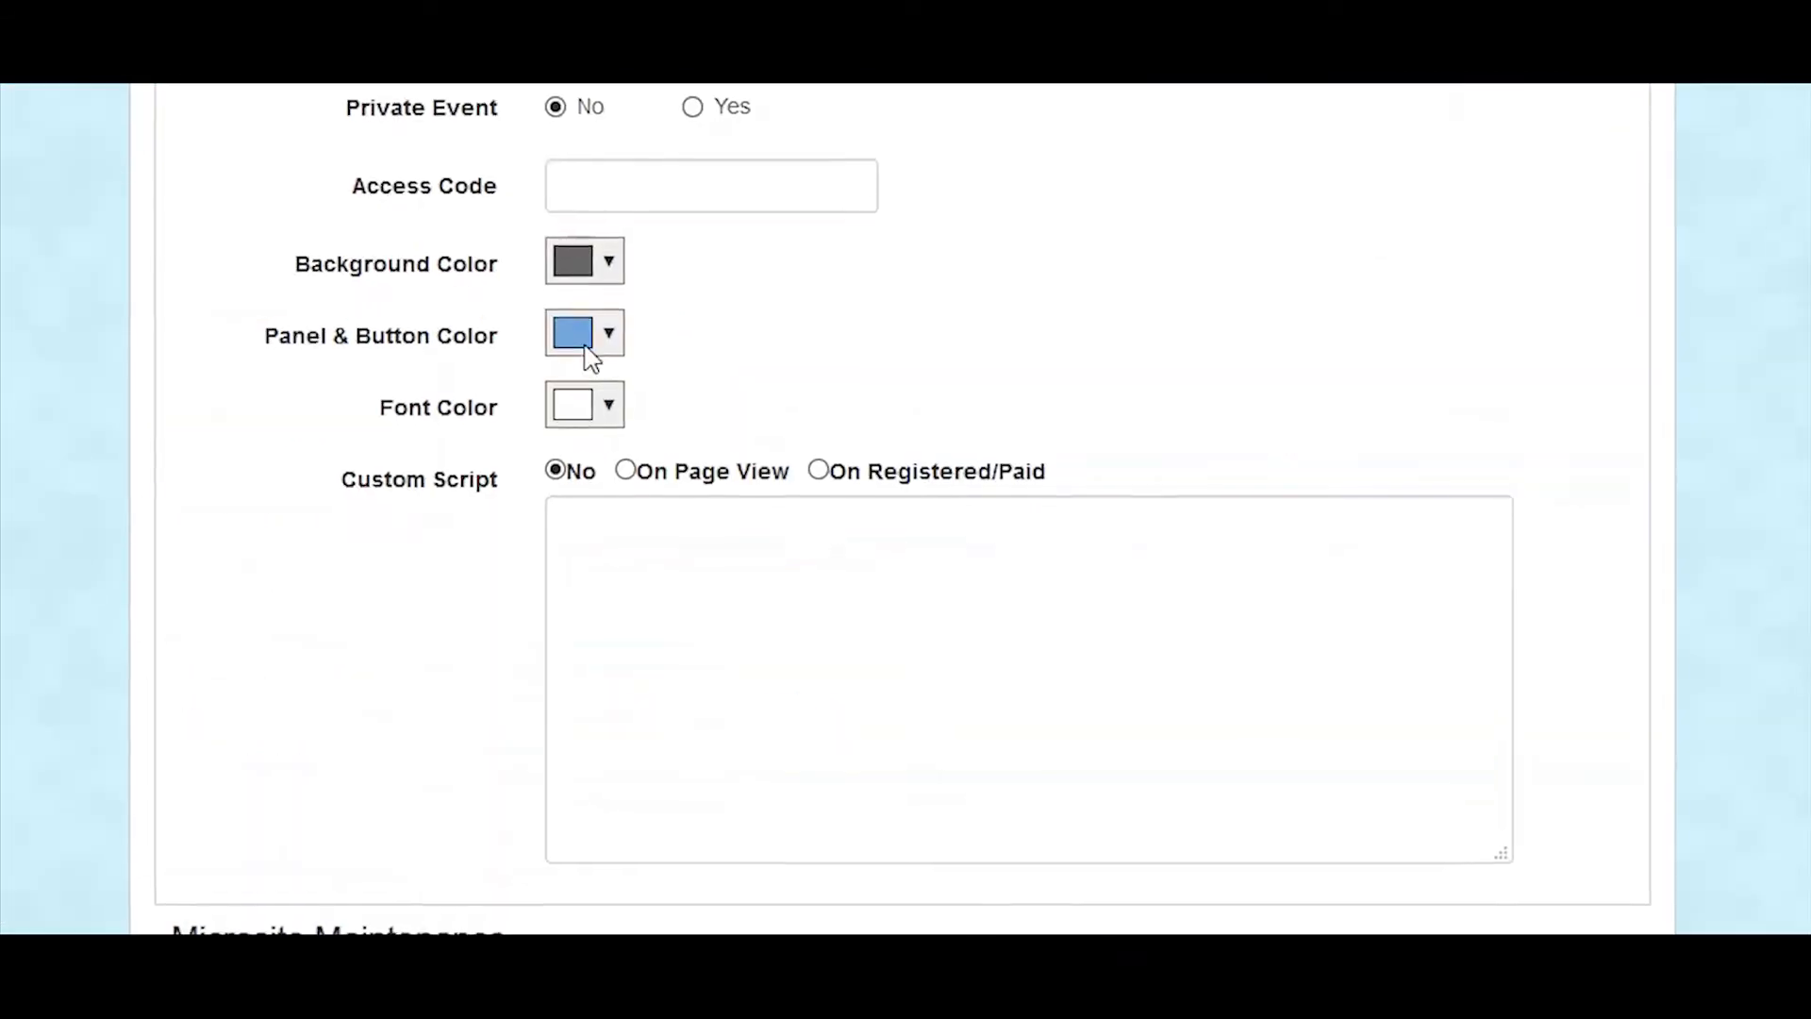
Step: Paste the Google Analytics tracking code as the microsite's custom script and set it to run On Page View
click(837, 591)
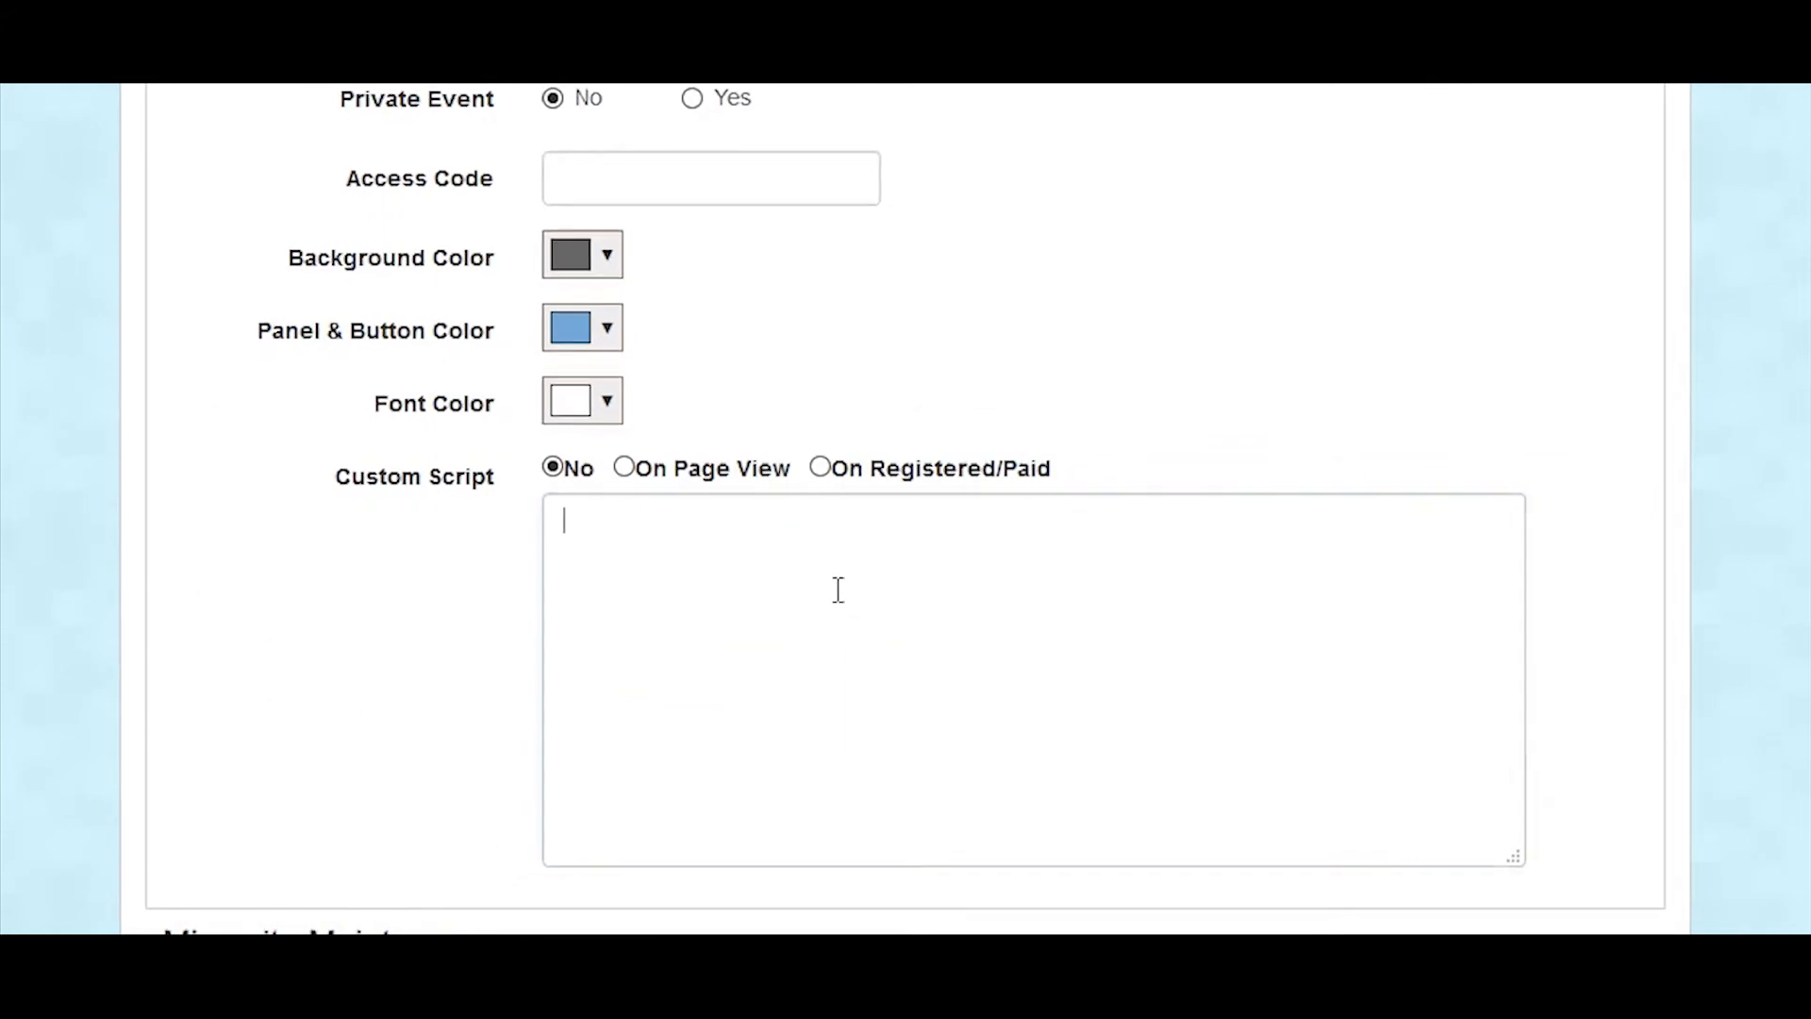
key(ctrl+v)
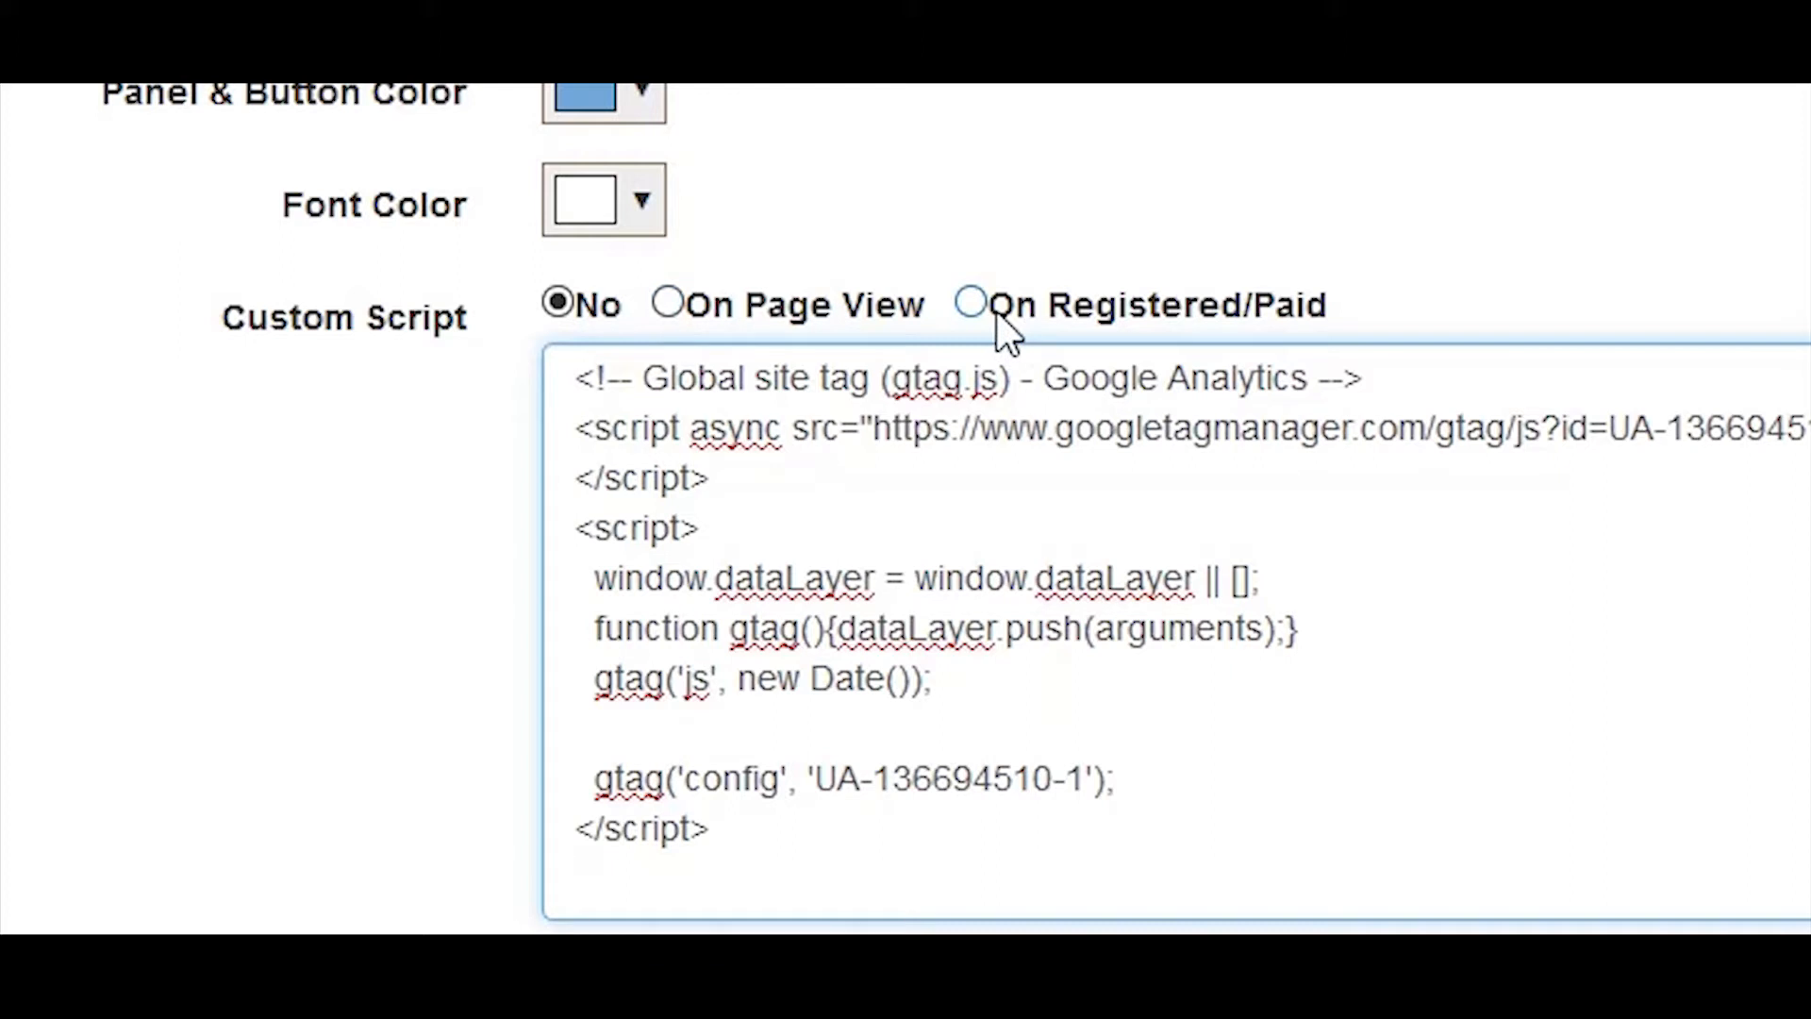
click(671, 309)
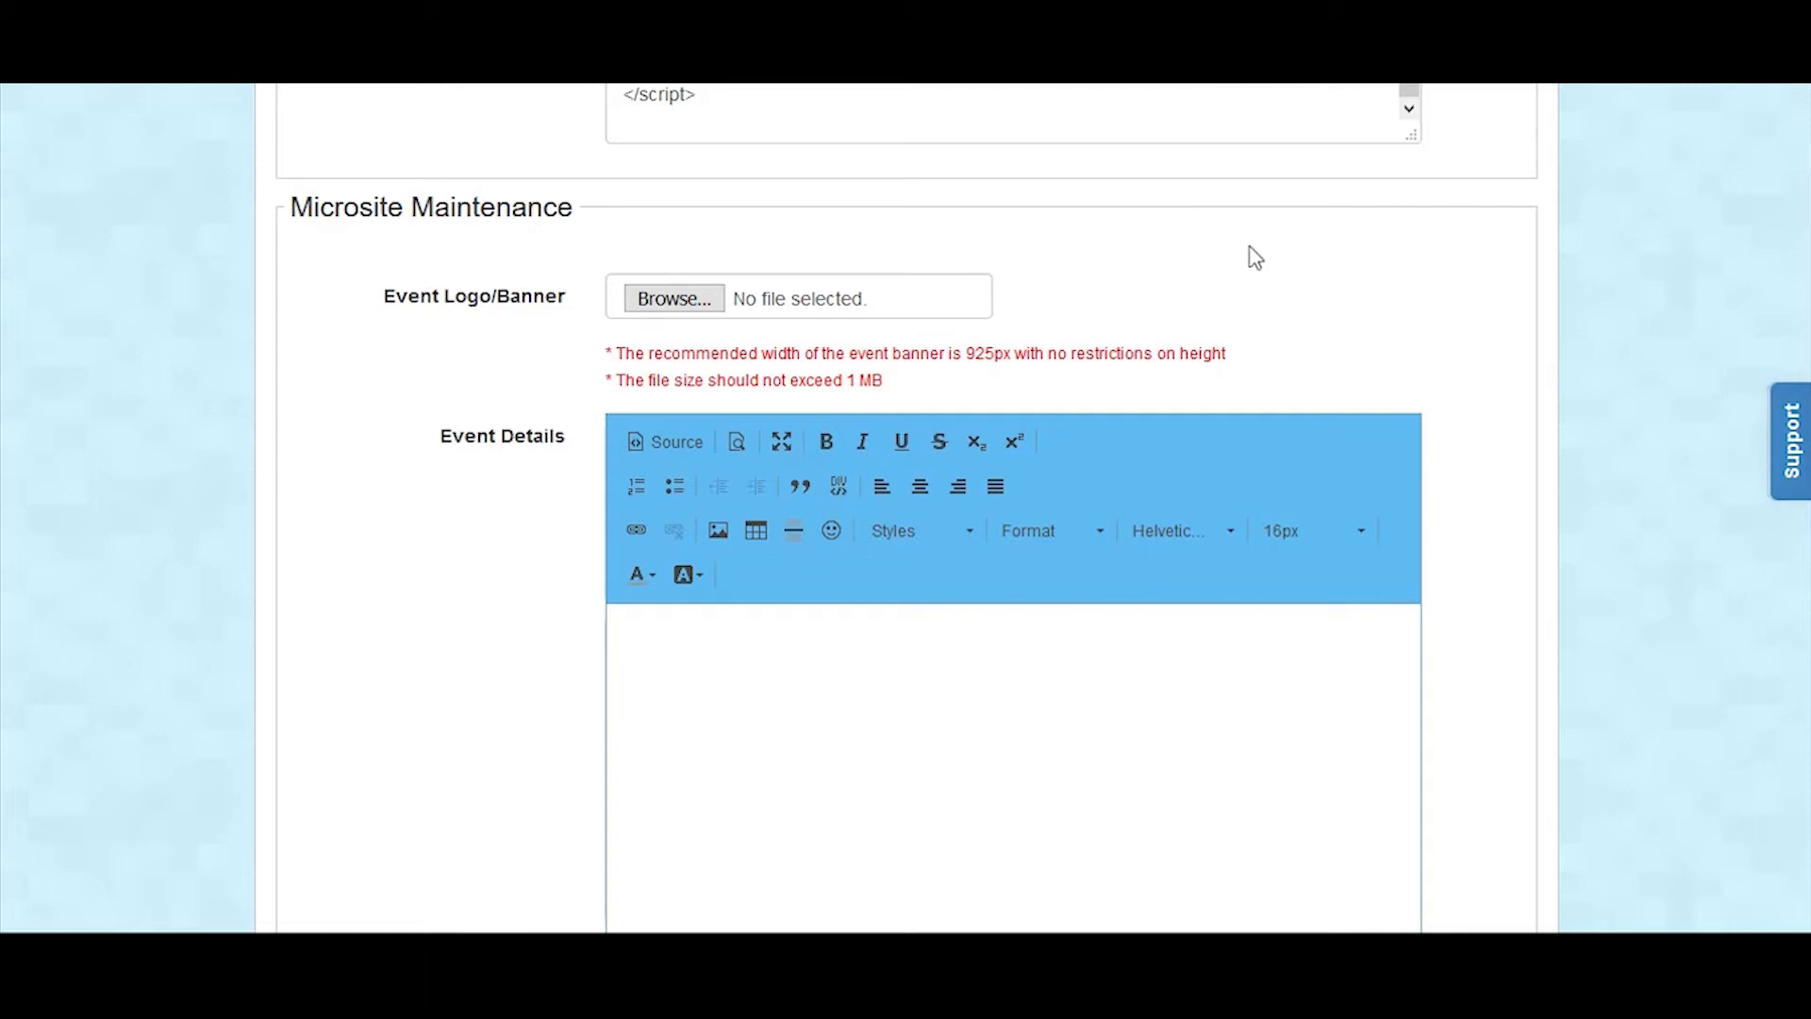
Step: Choose the image Banner 2 1000px x 450px, stored under the Desktop's Evenesis Training Material, as the Event Logo/Banner
scroll(1441, 305, down, 1)
scroll(1445, 303, down, 1)
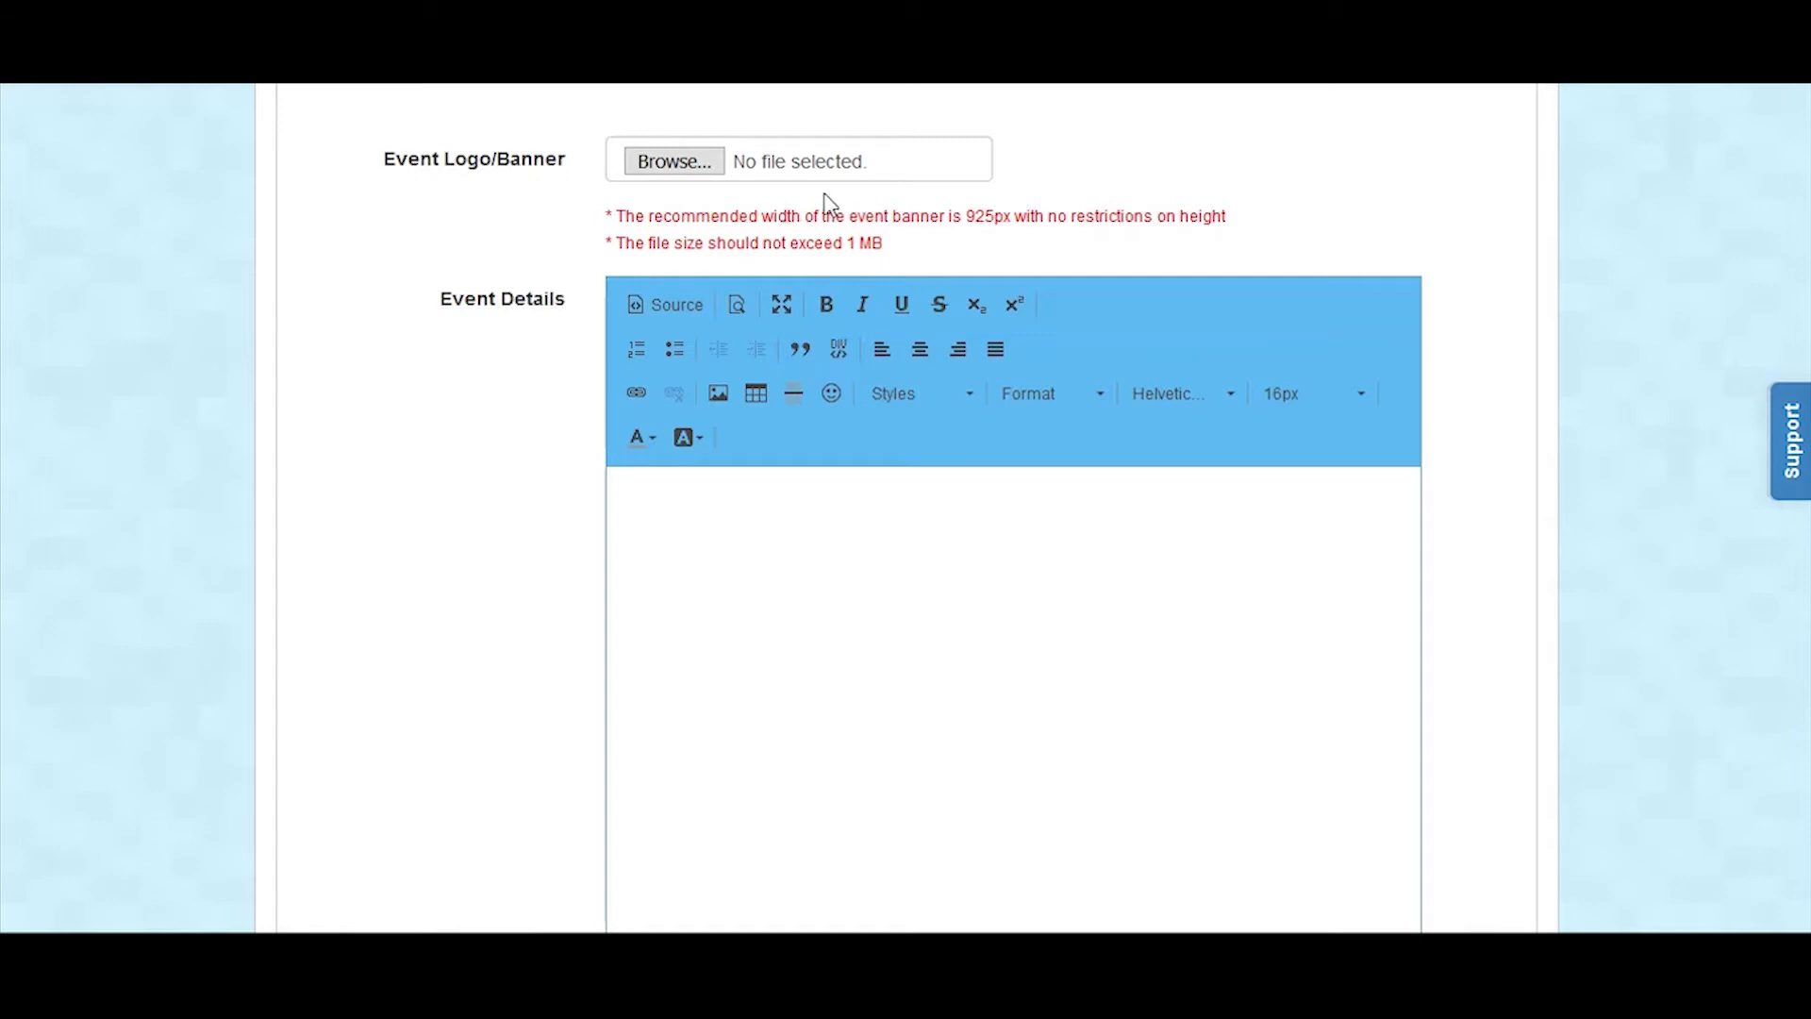
drag(964, 219, 1045, 222)
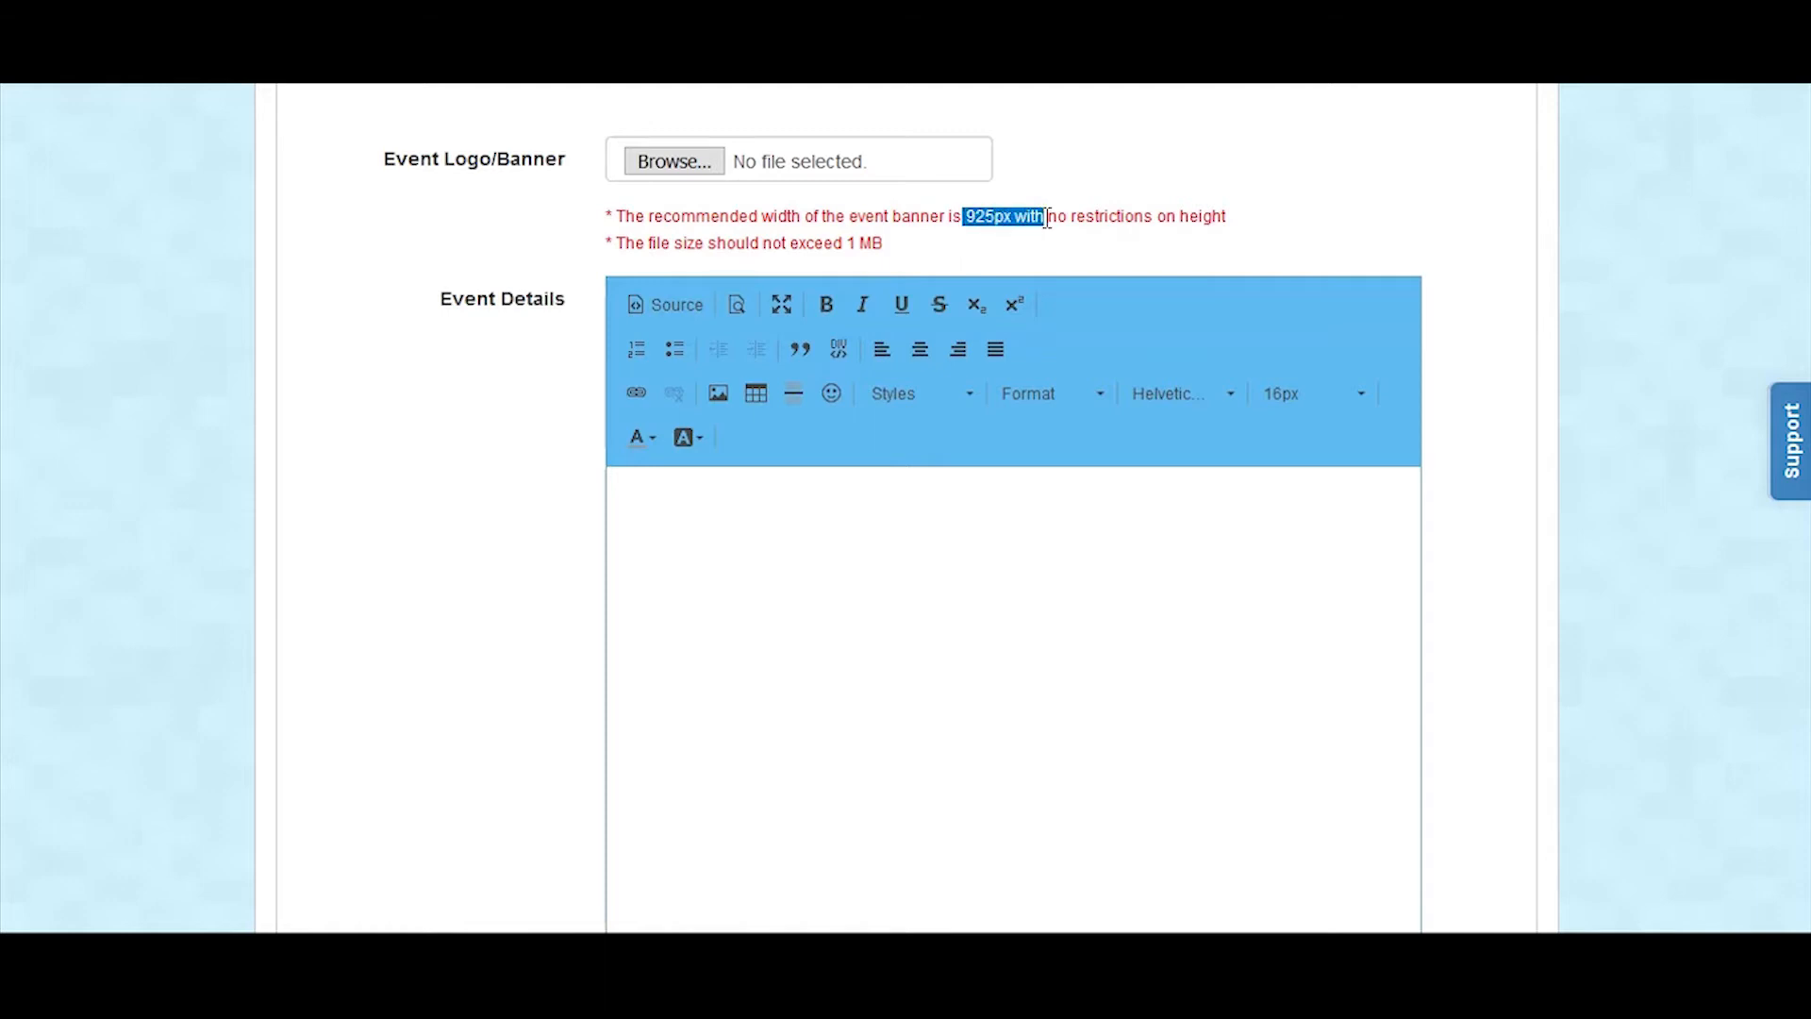
click(1098, 179)
click(667, 166)
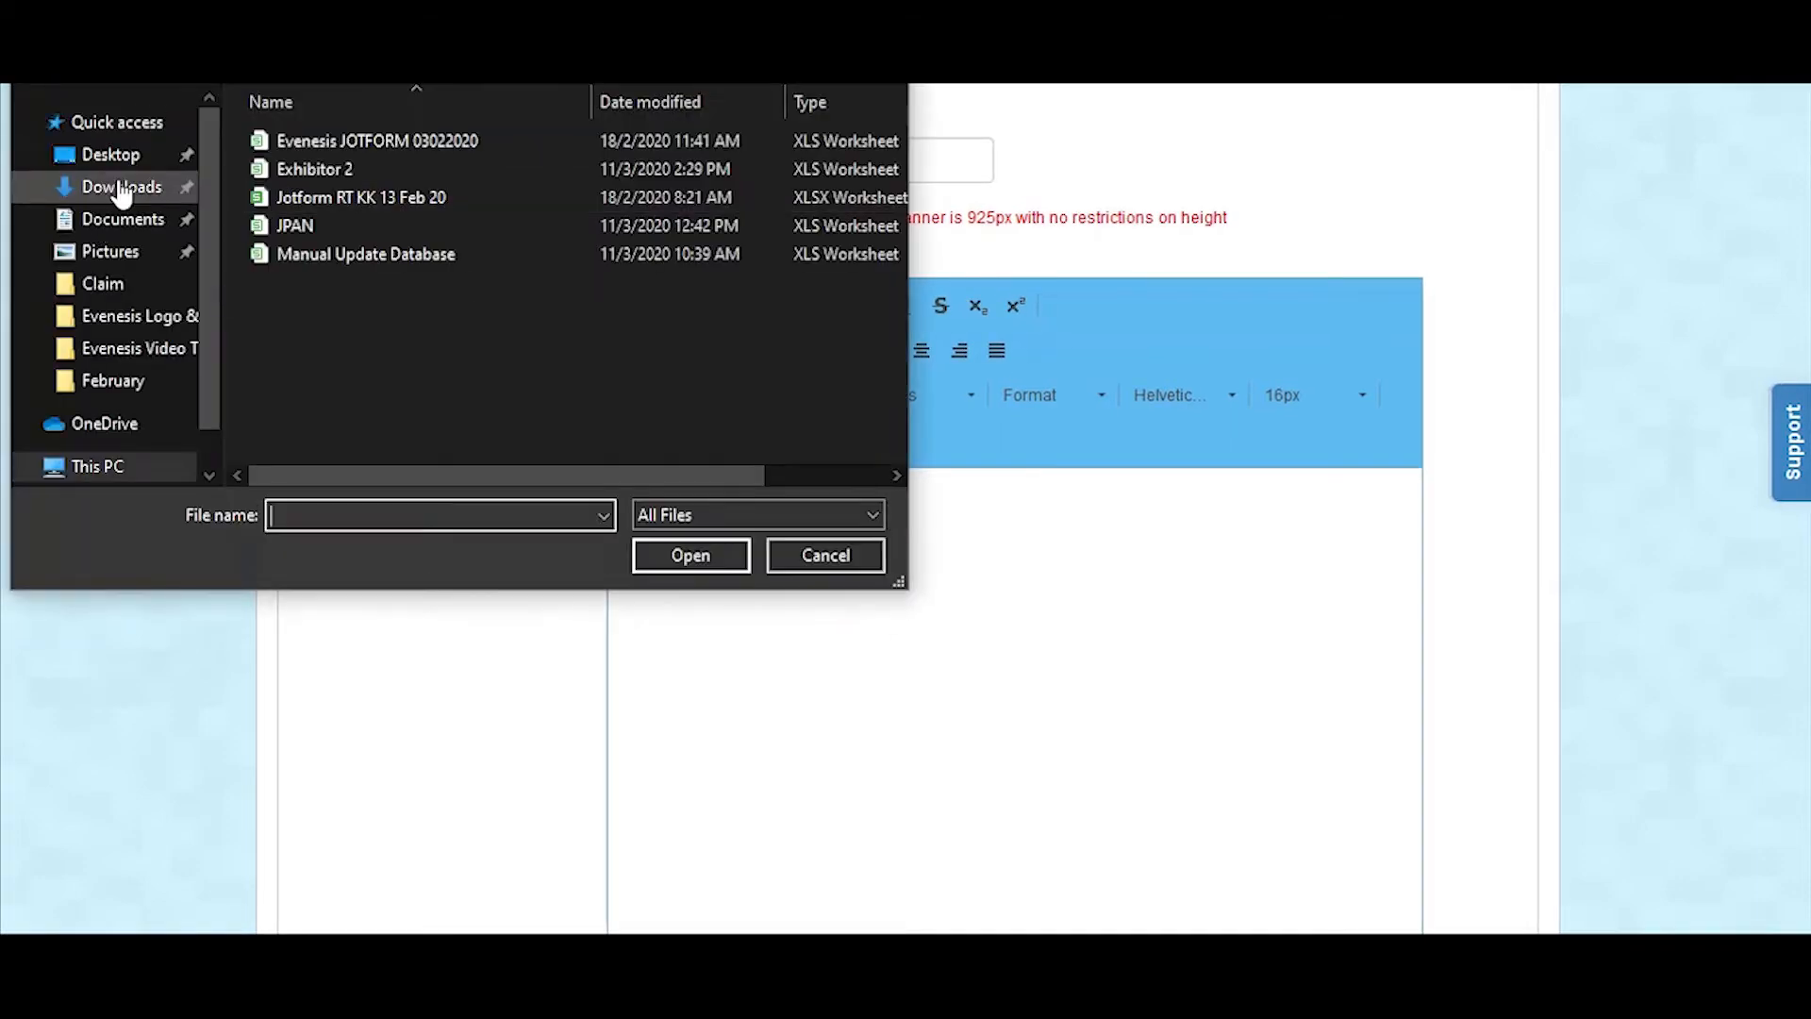
click(114, 154)
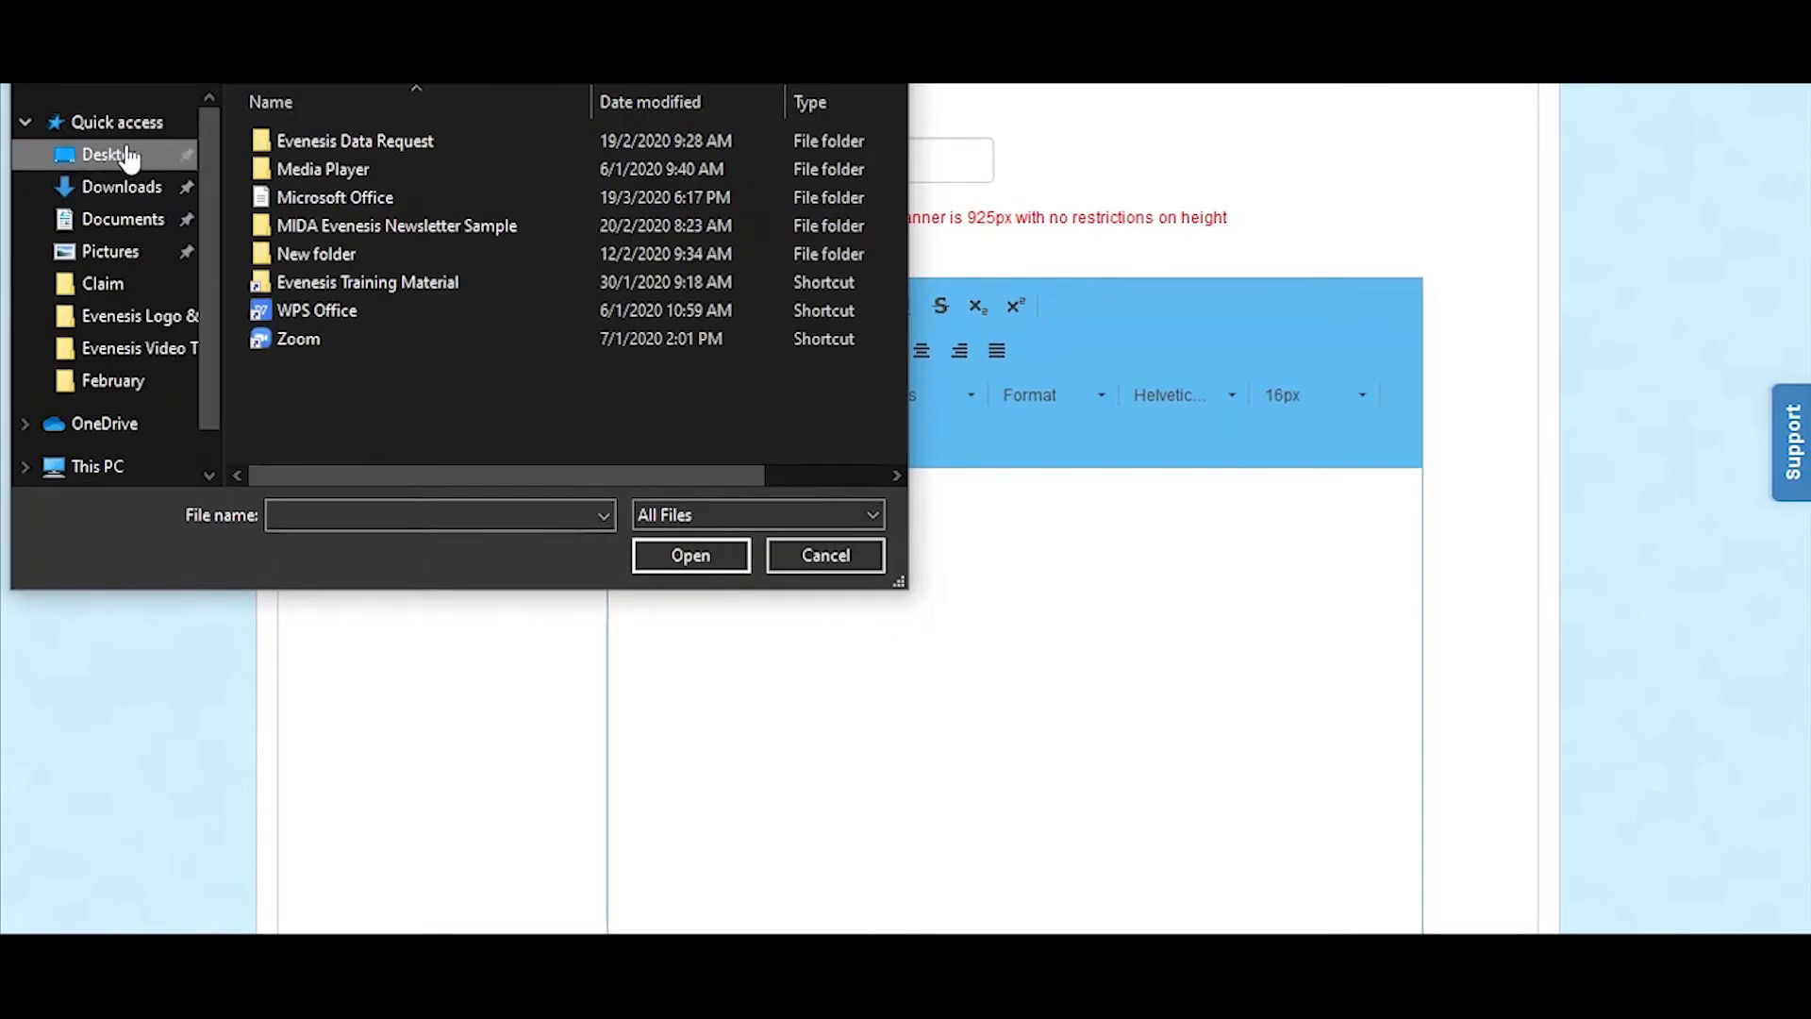
double_click(341, 277)
double_click(332, 184)
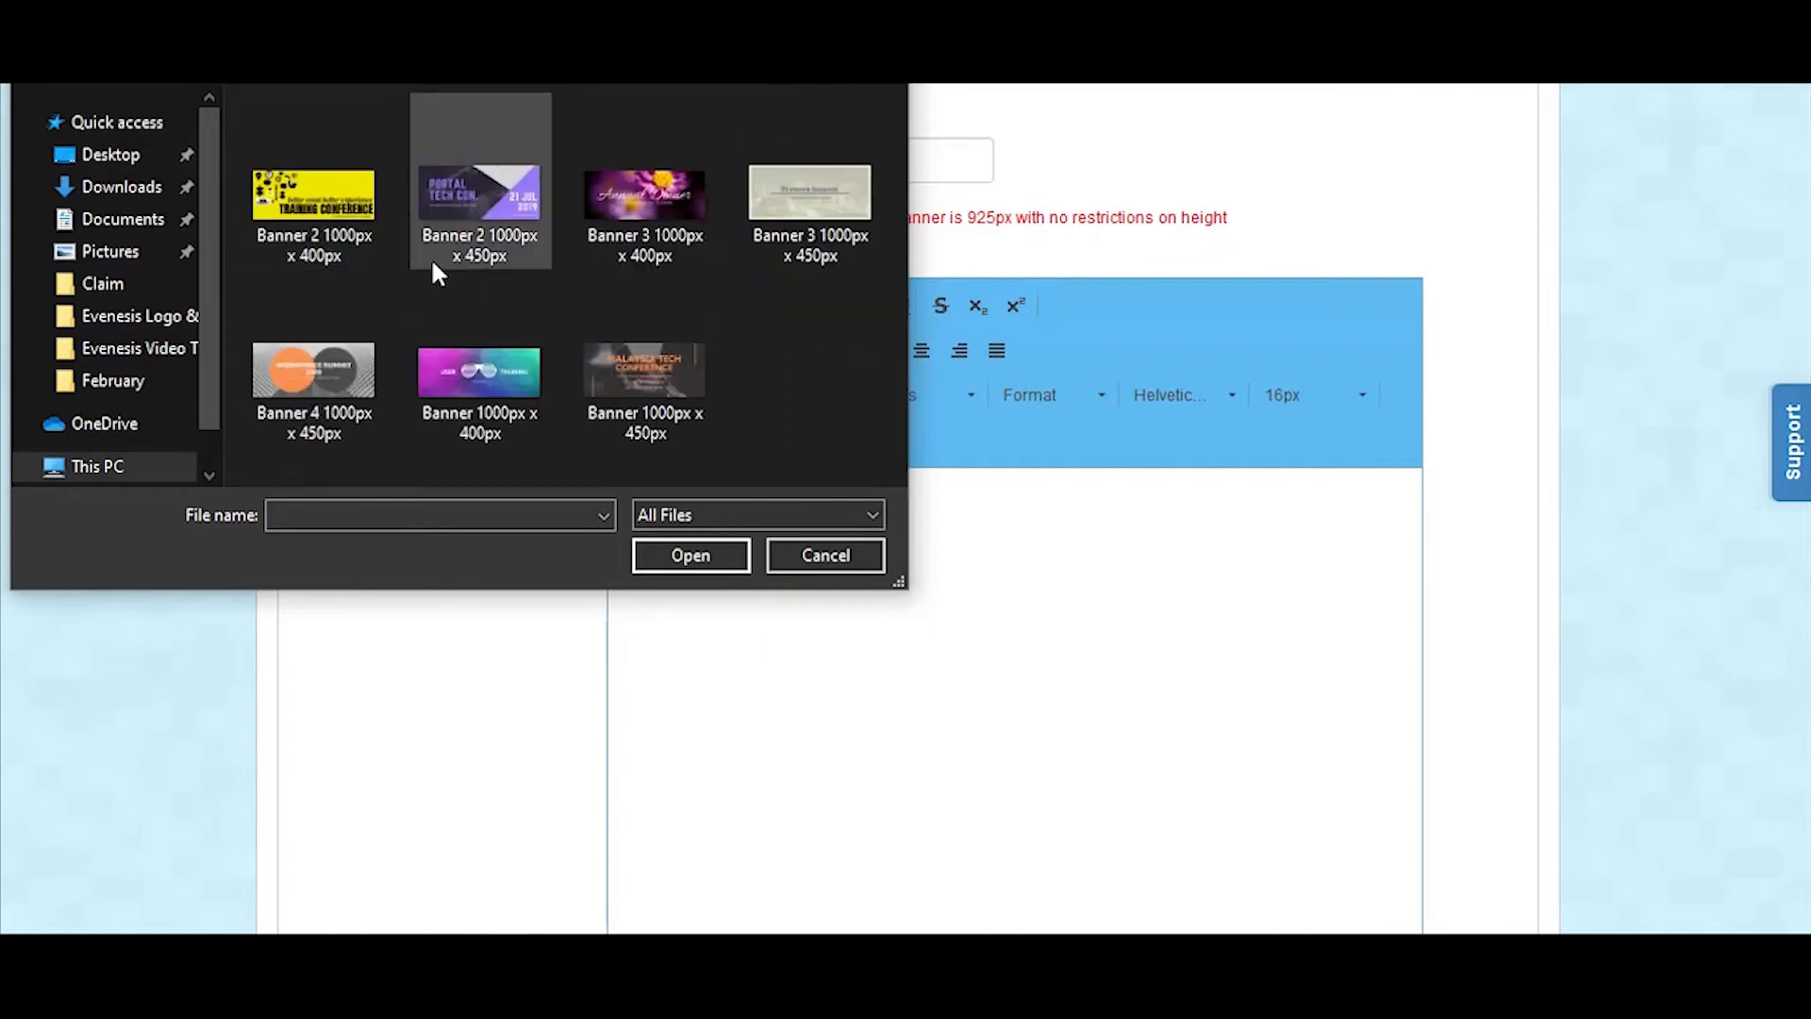
click(463, 247)
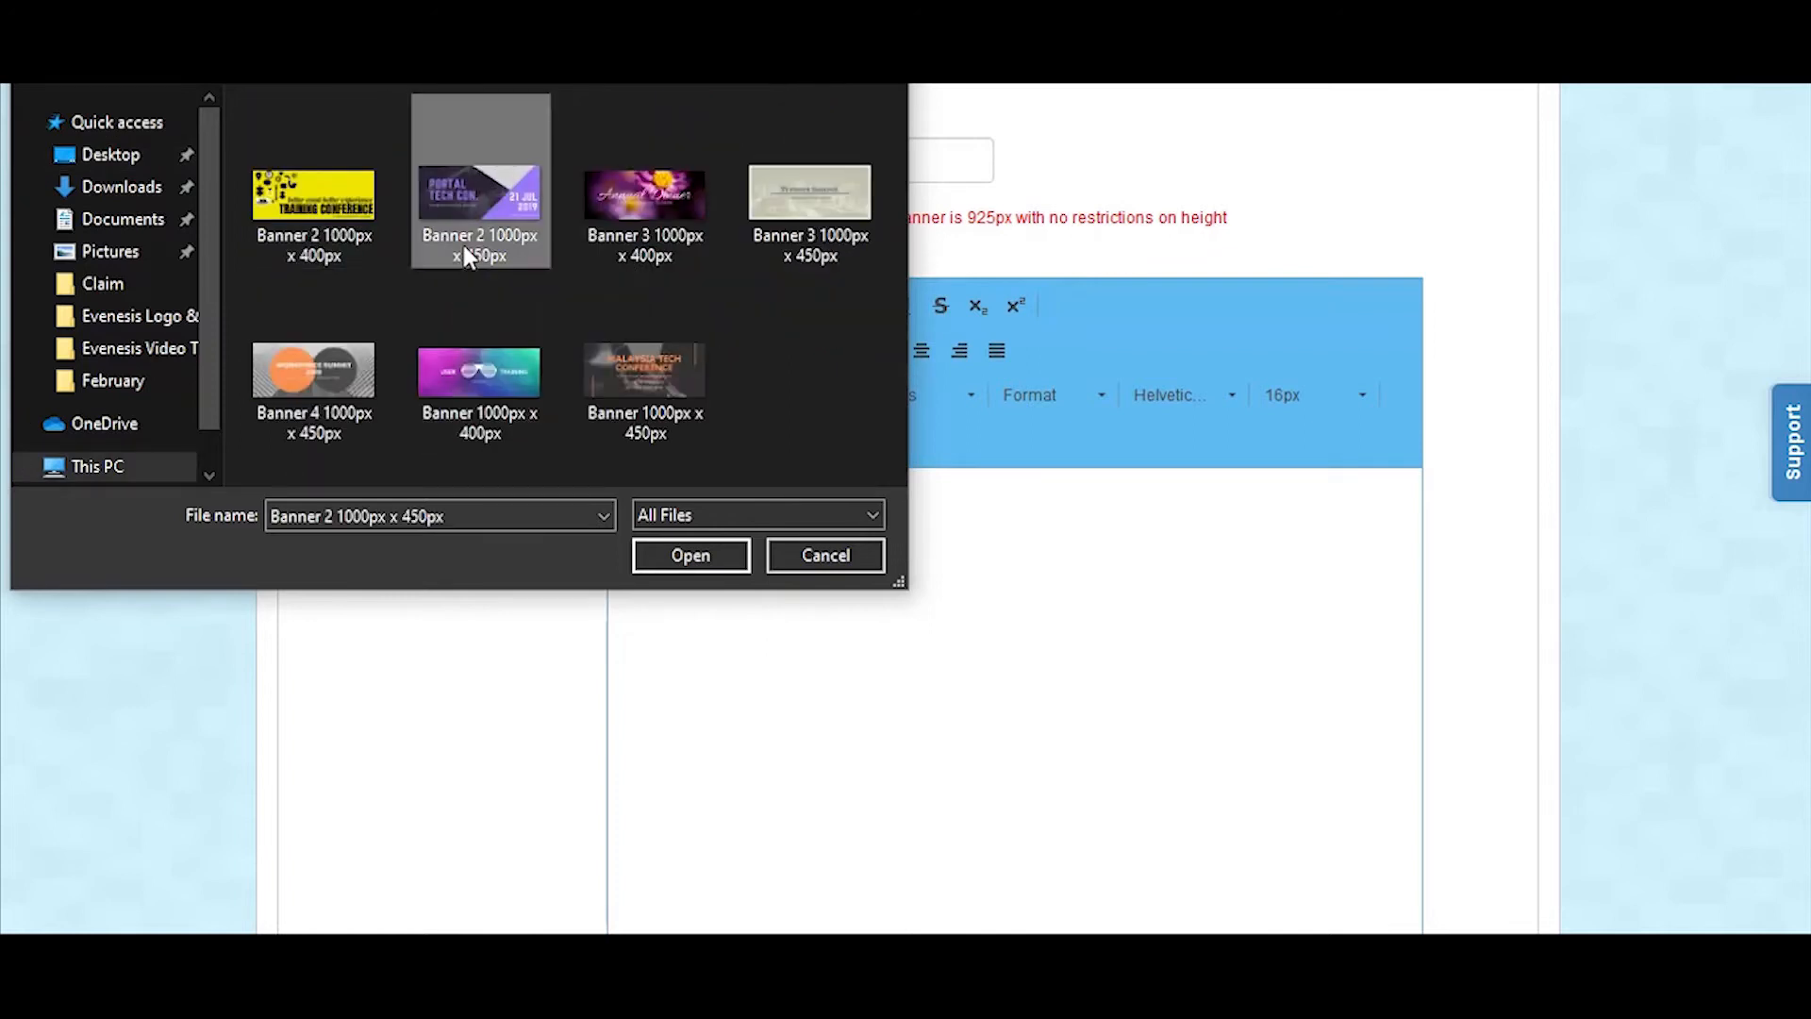
click(686, 555)
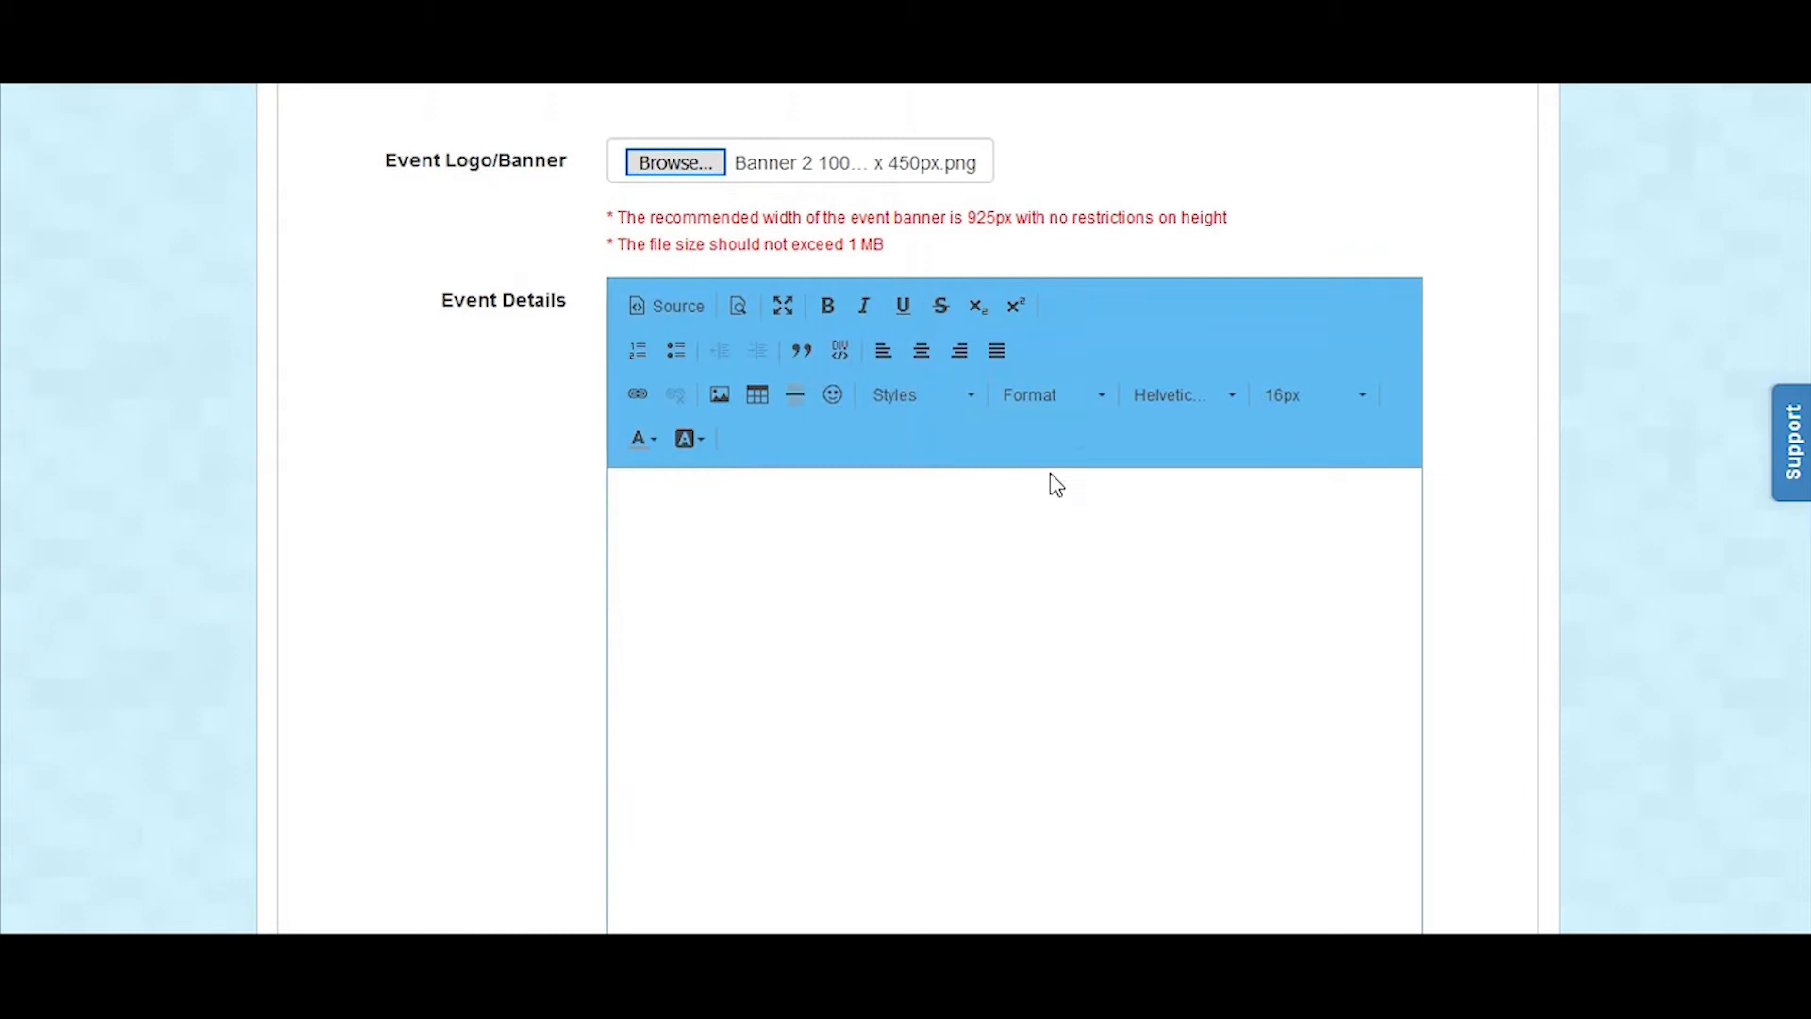
Step: Copy the About Event heading and its three paragraphs from the text document into the microsite's Event Details
scroll(1055, 485, down, 2)
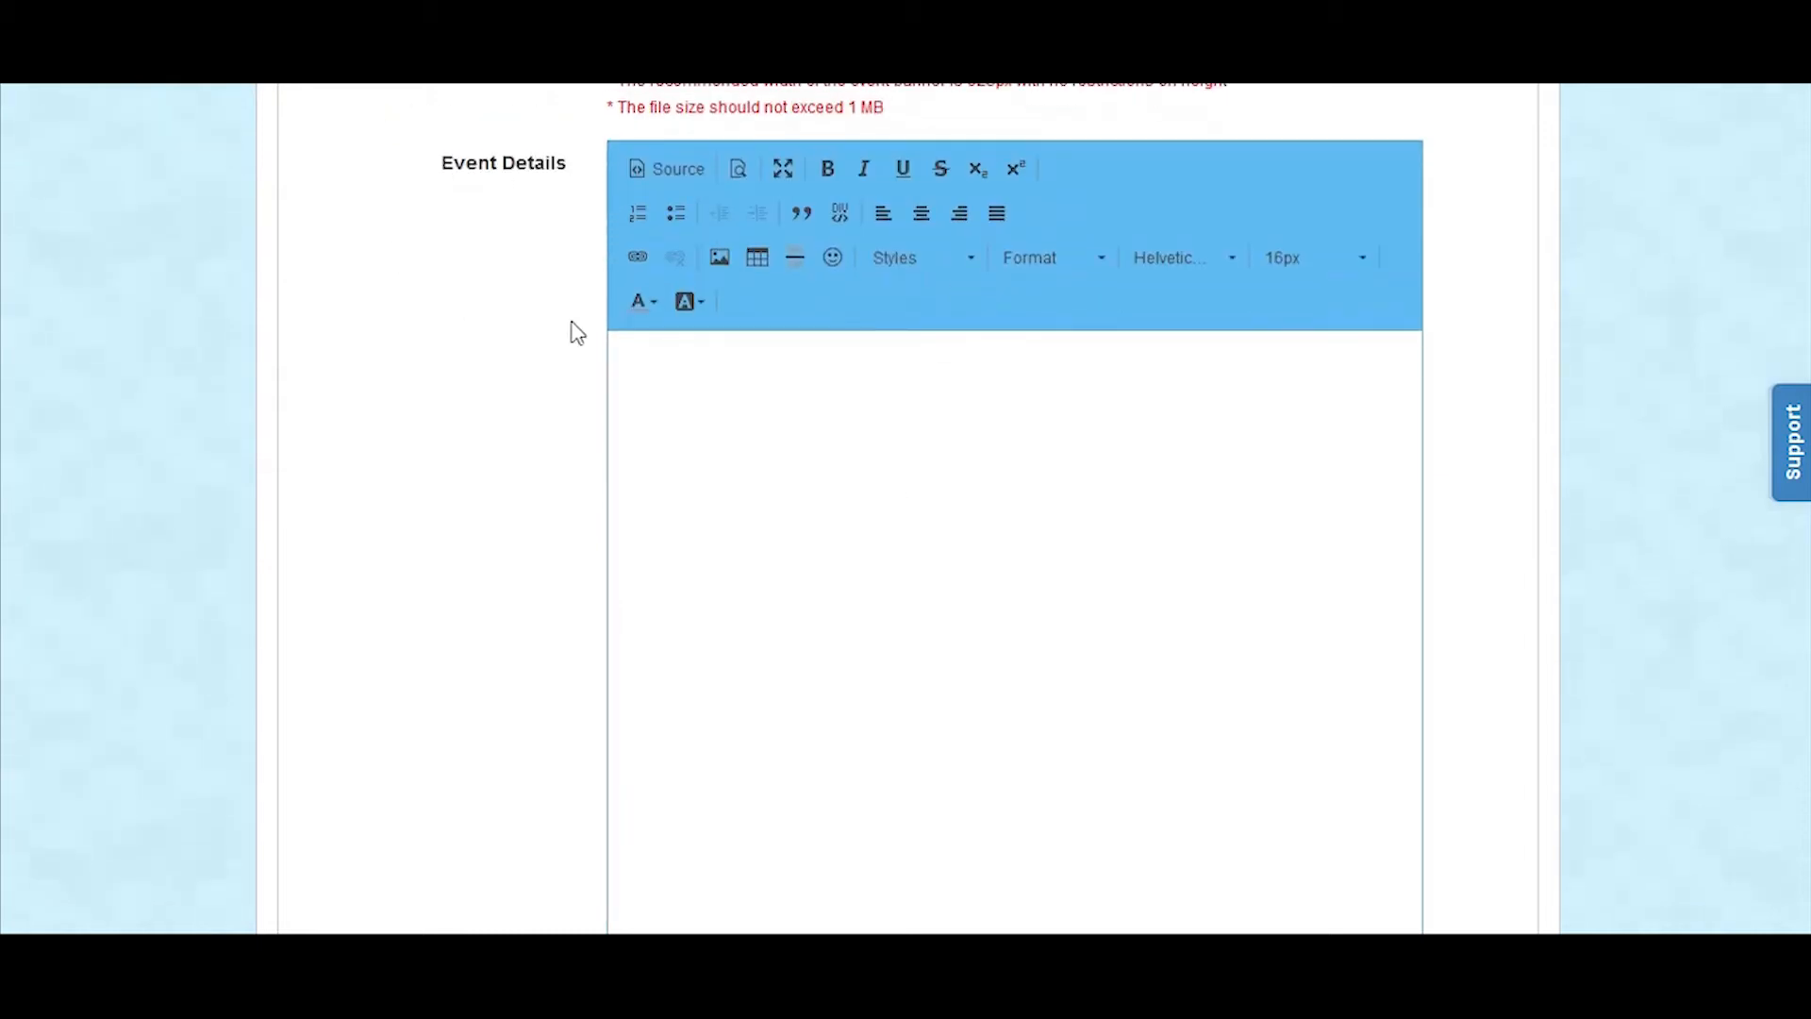
click(866, 414)
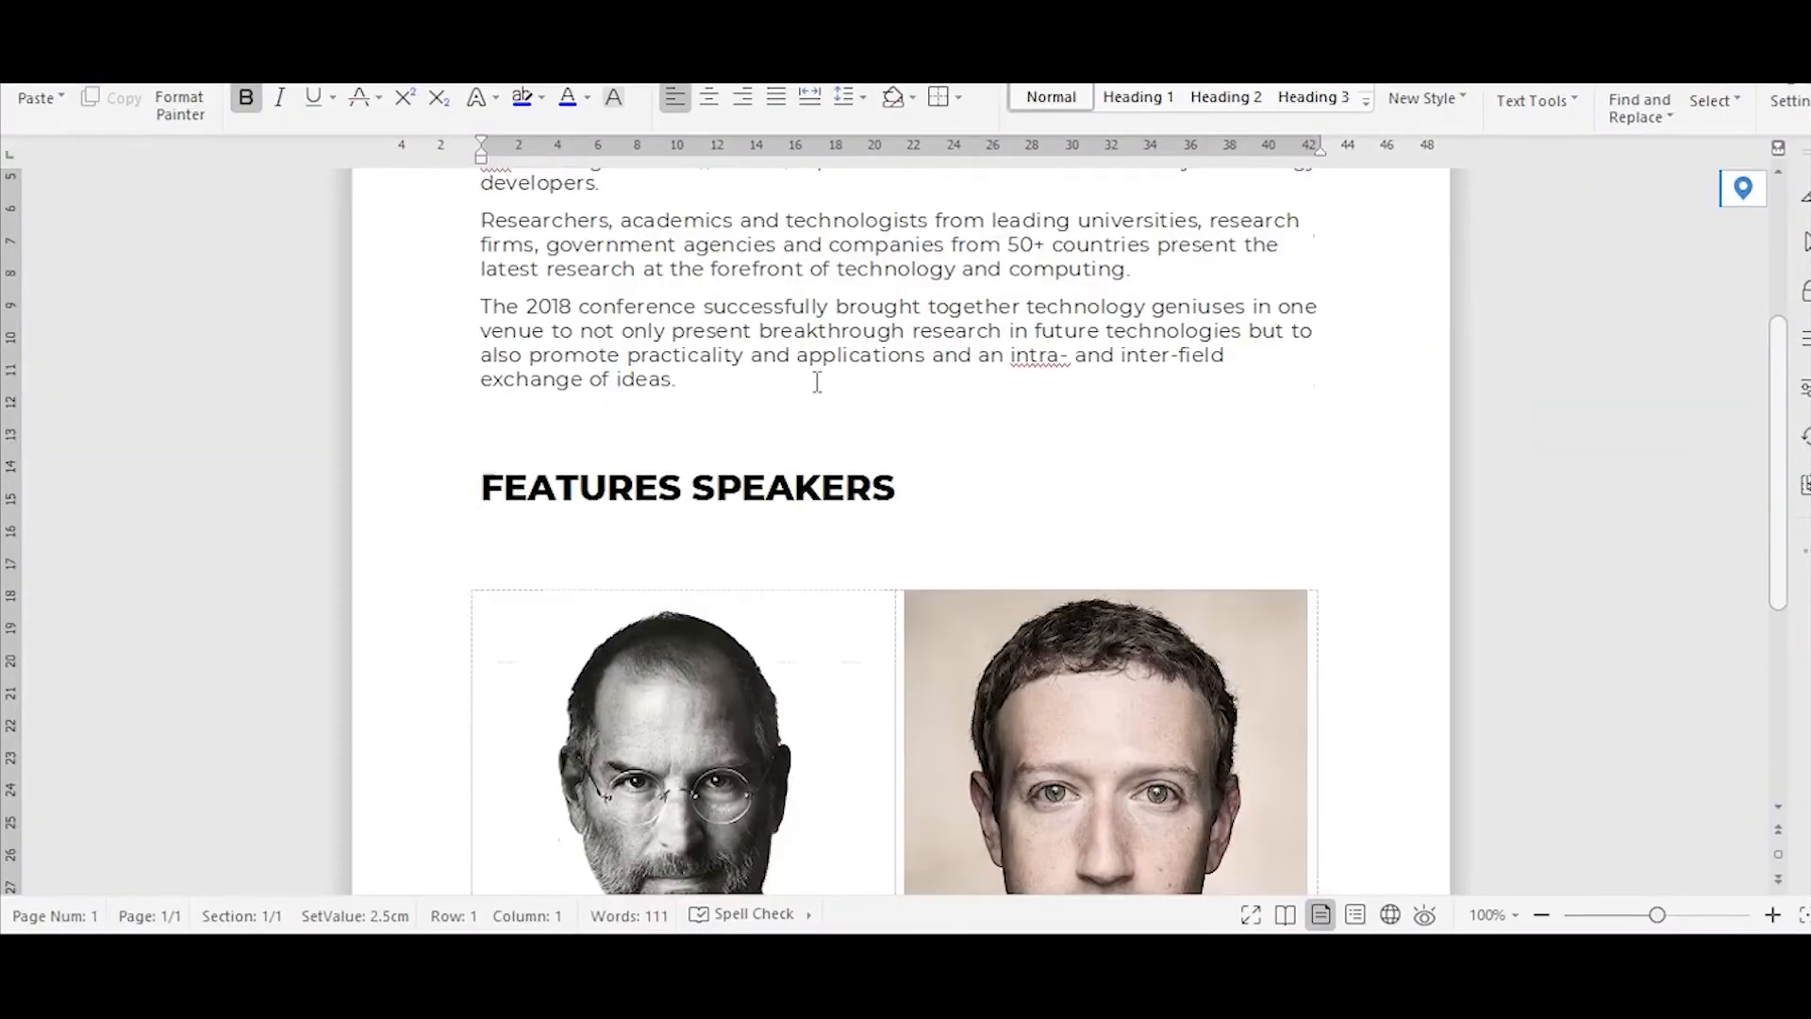
scroll(816, 387, up, 3)
drag(482, 255, 833, 609)
key(ctrl+c)
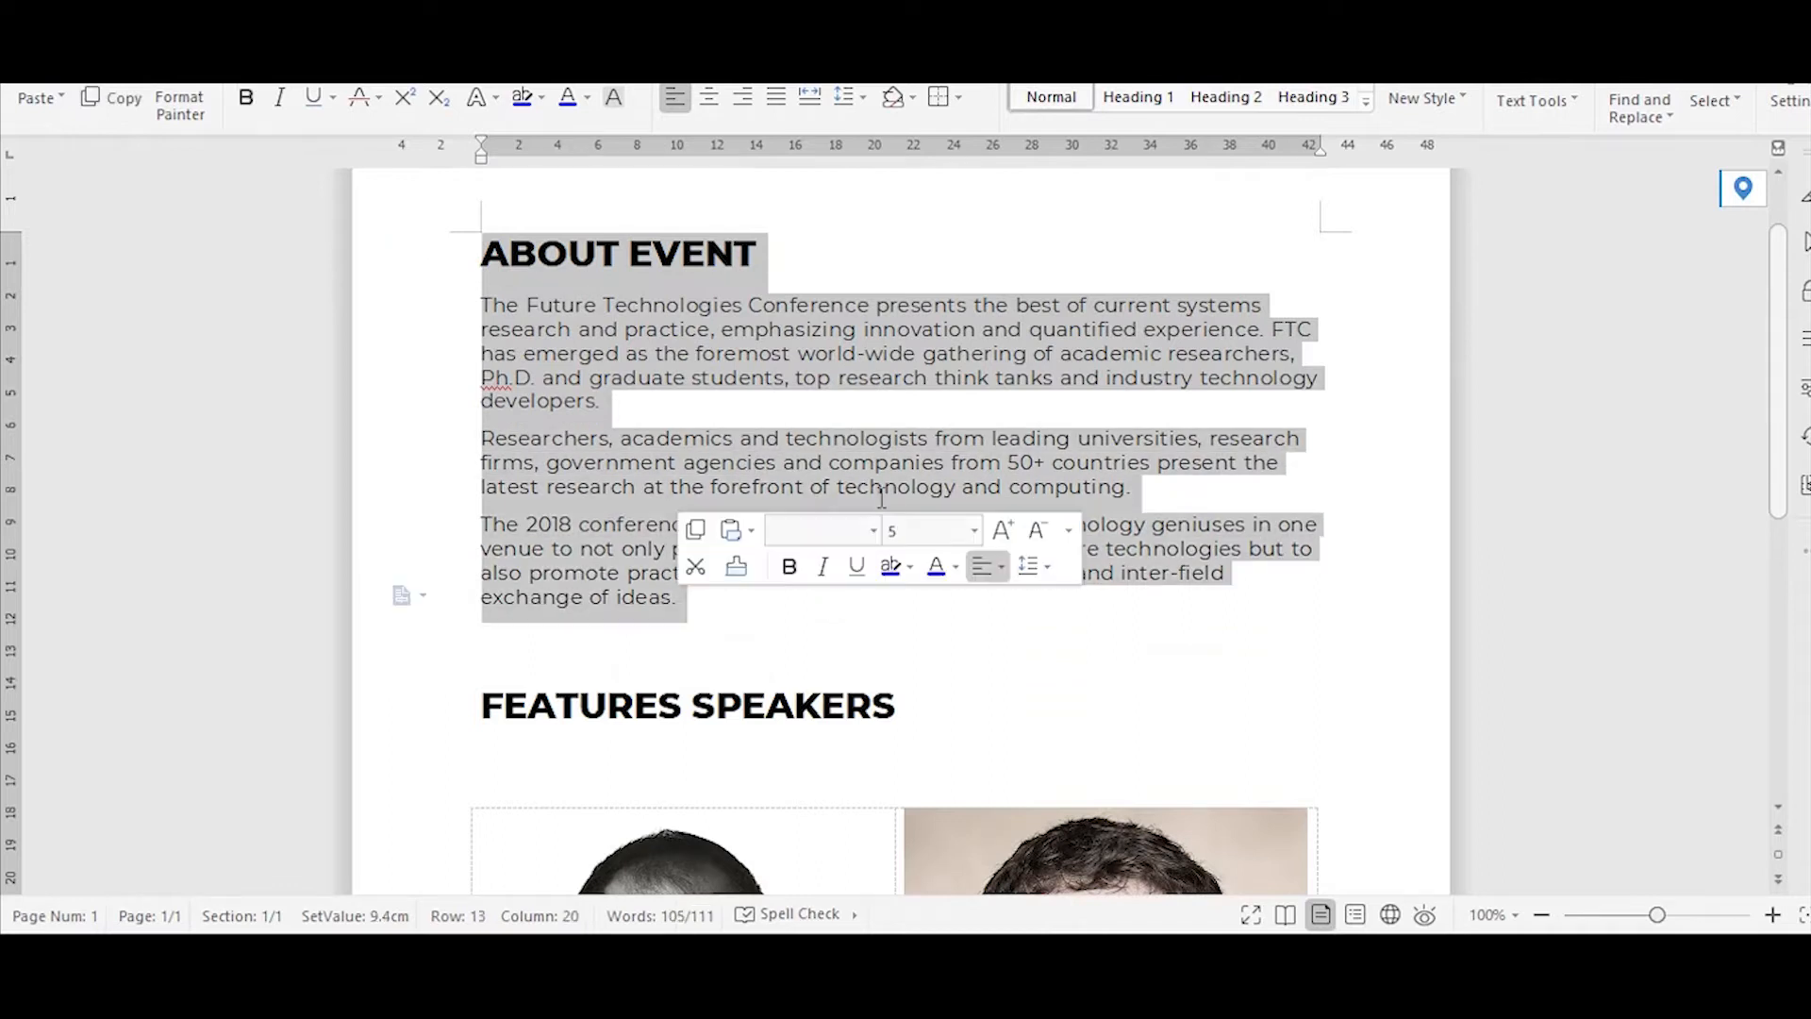
scroll(889, 485, down, 5)
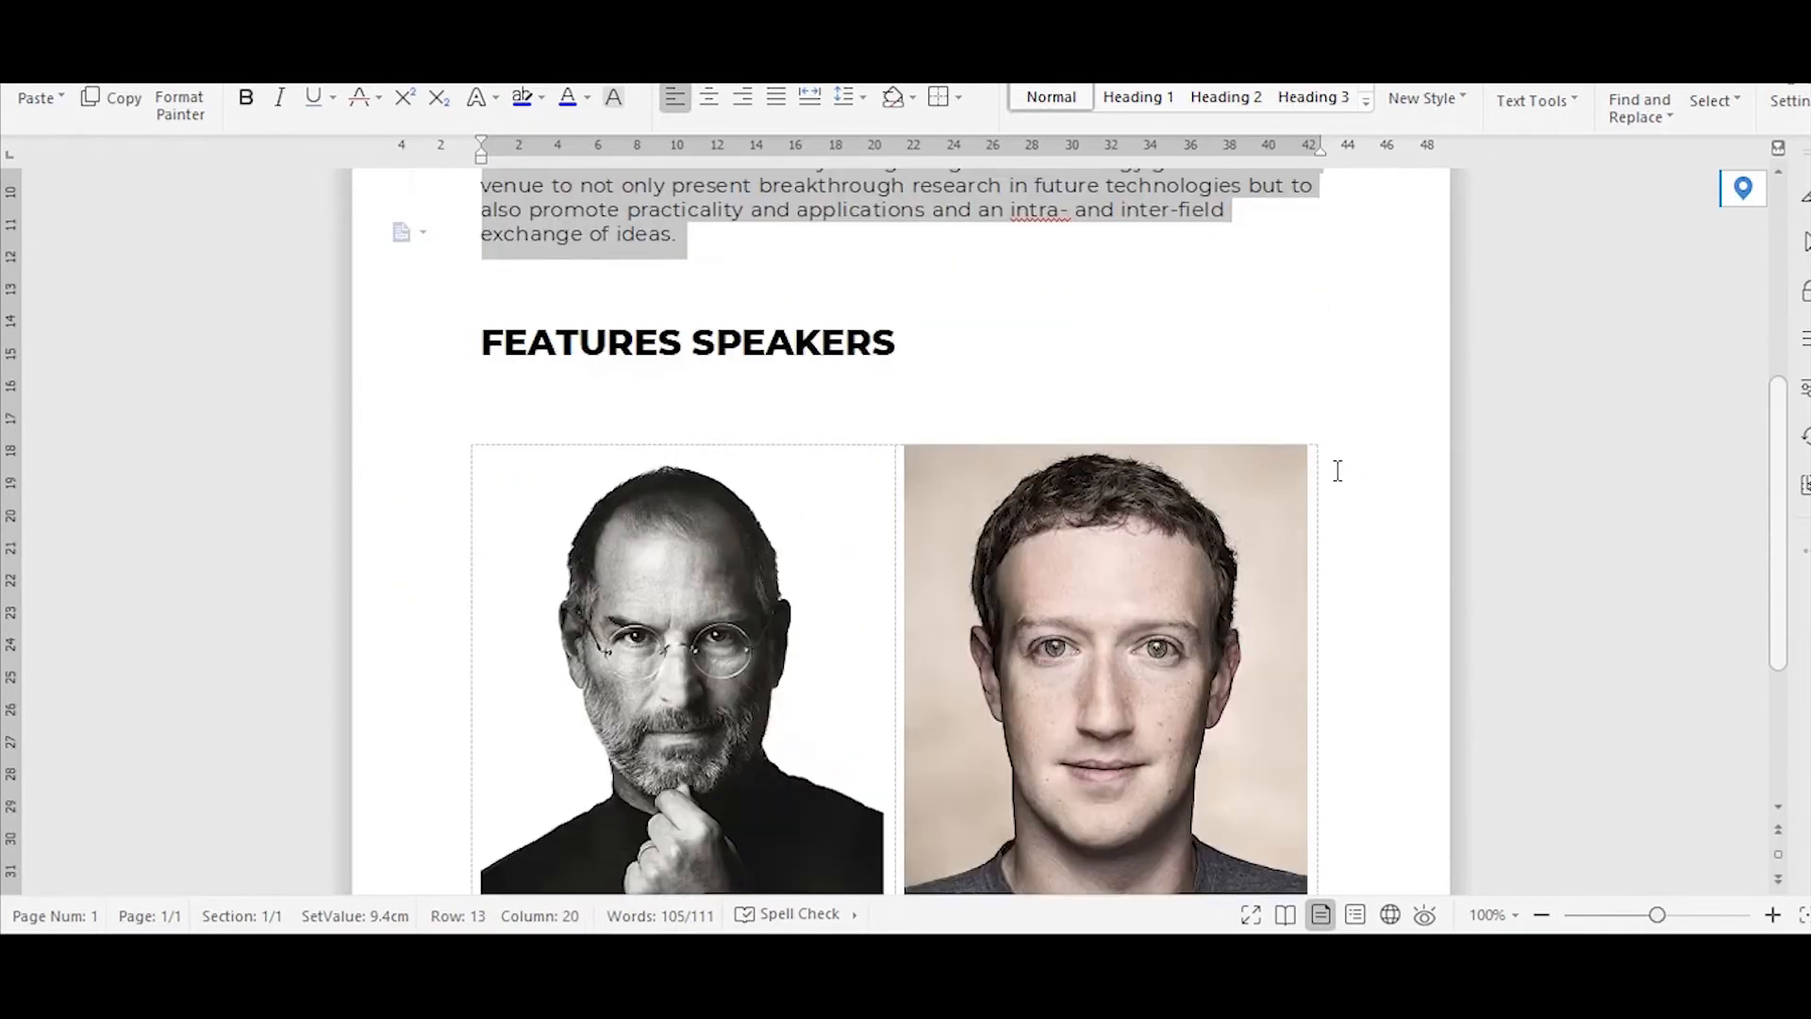
scroll(1338, 471, up, 5)
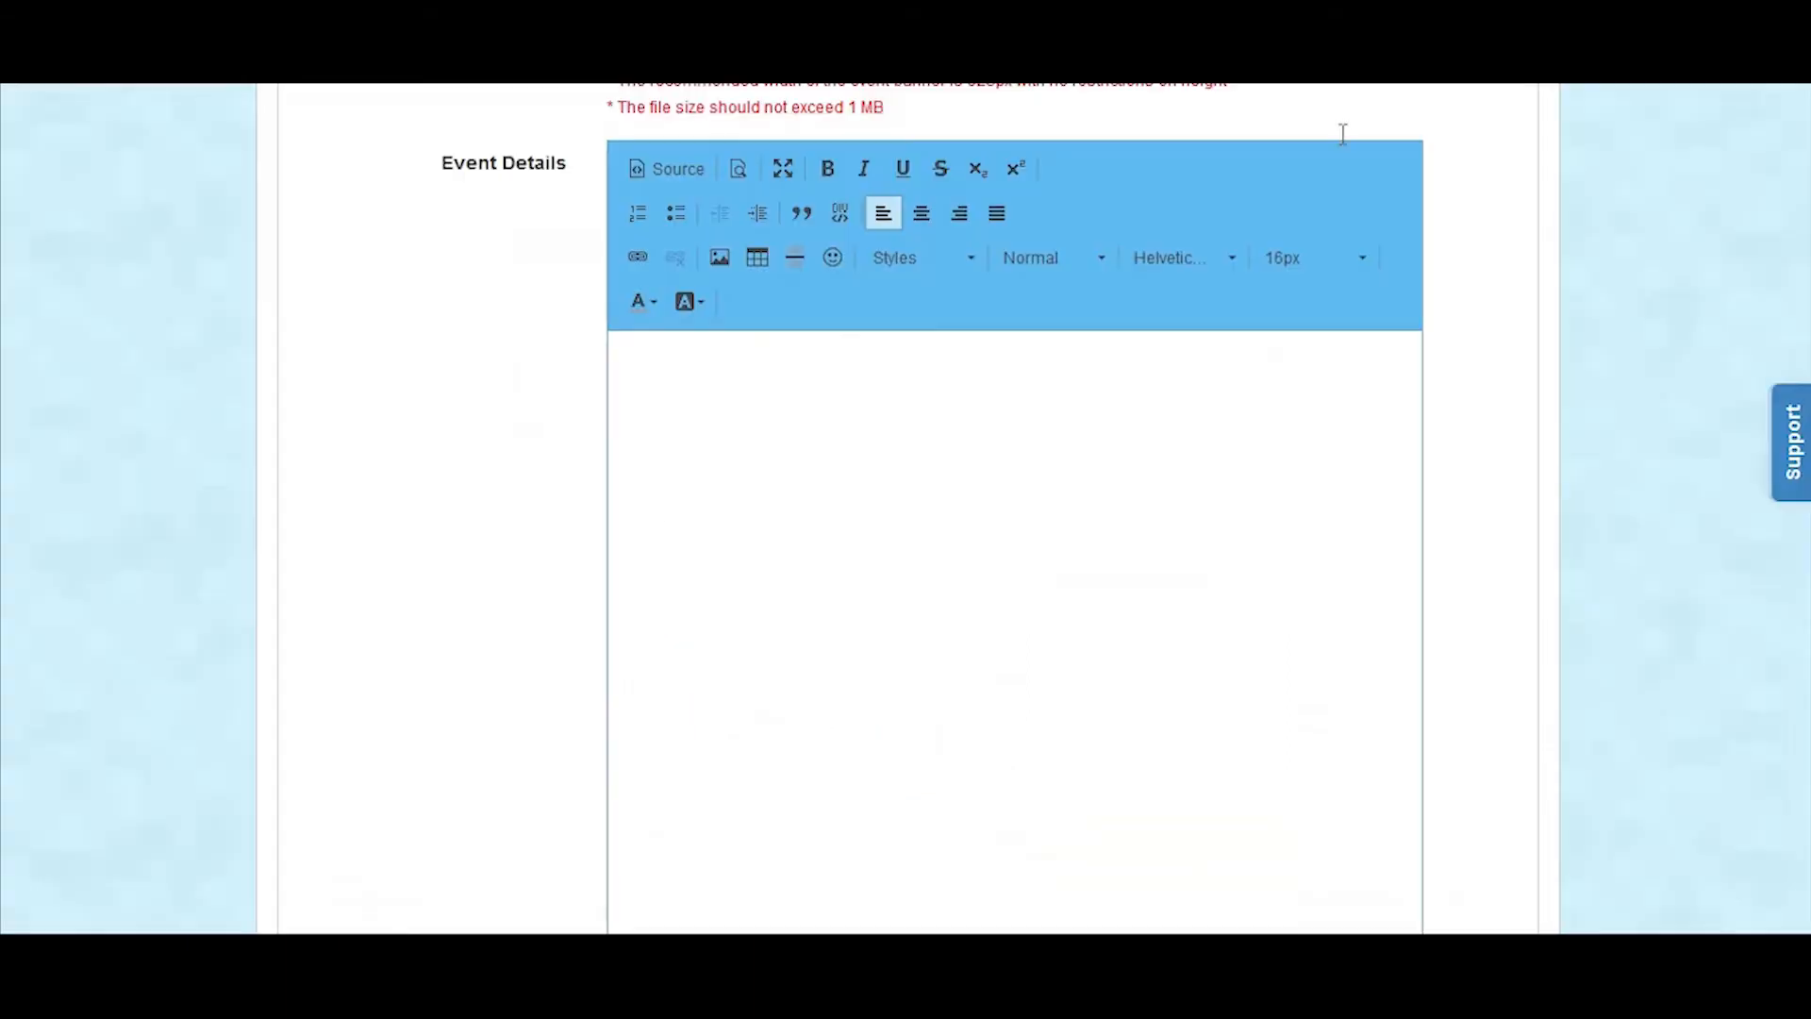
key(ctrl+v)
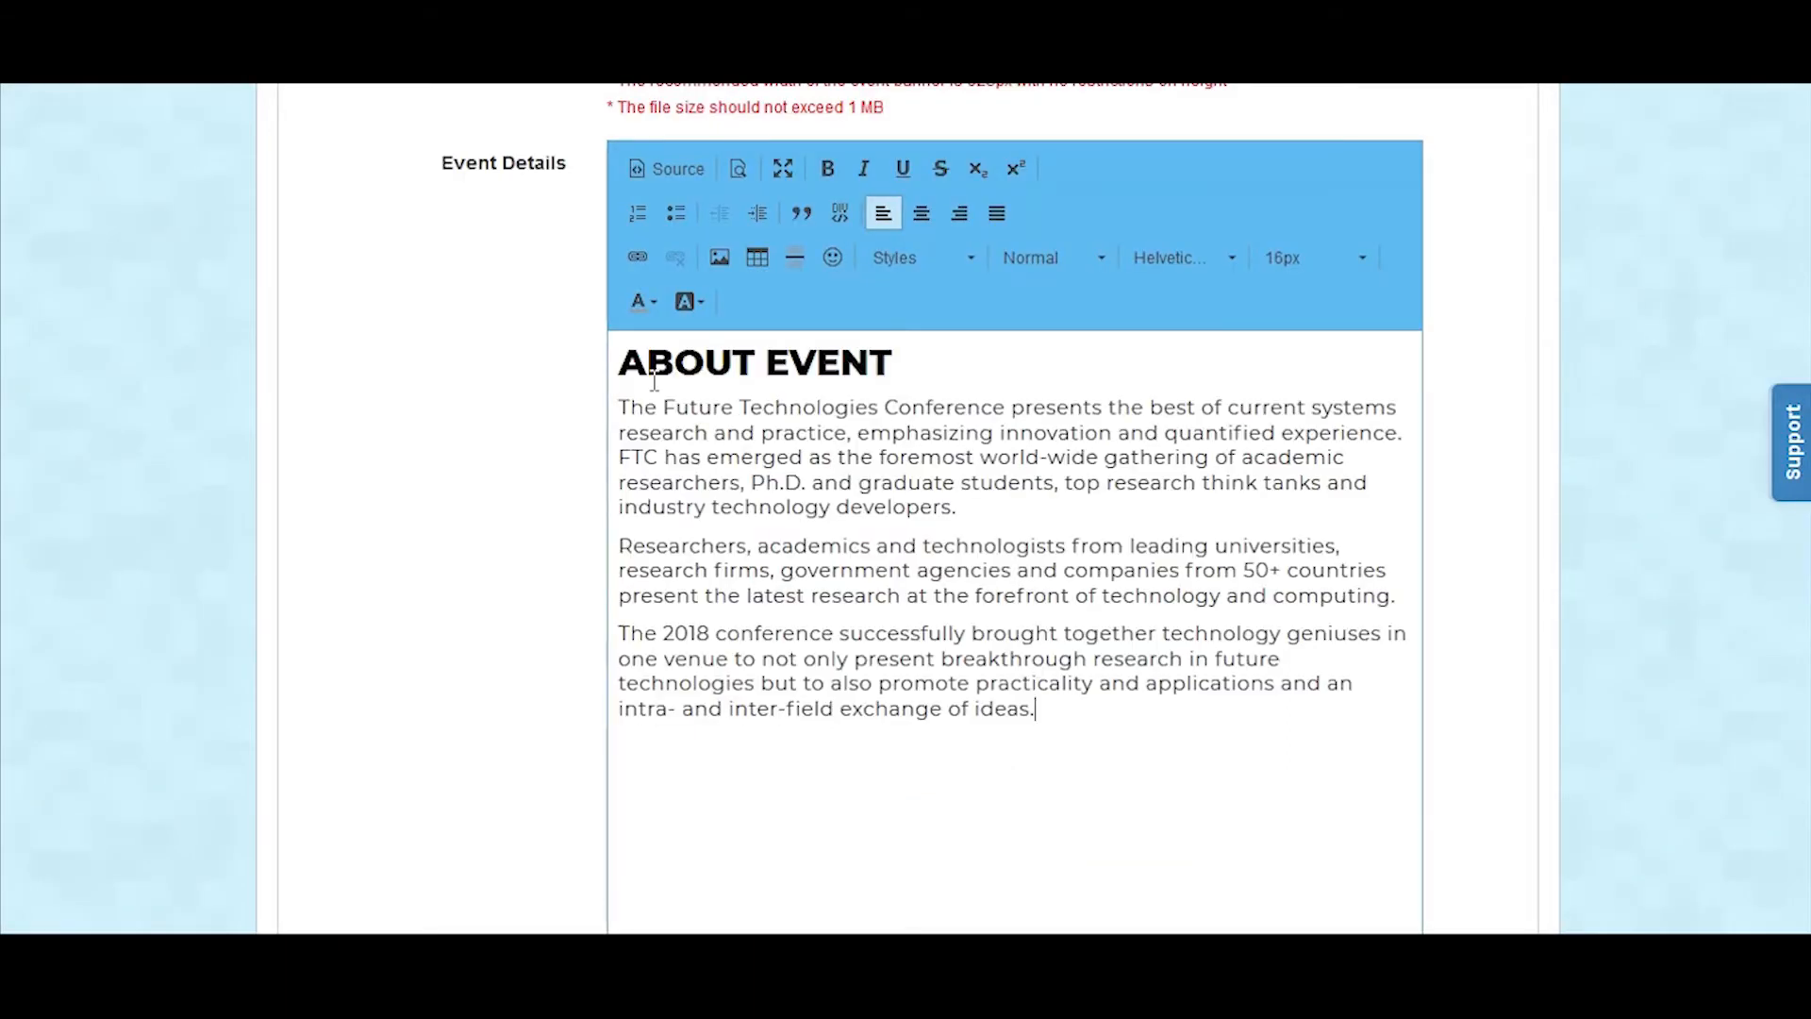
key(ctrl+v)
key(ctrl+z)
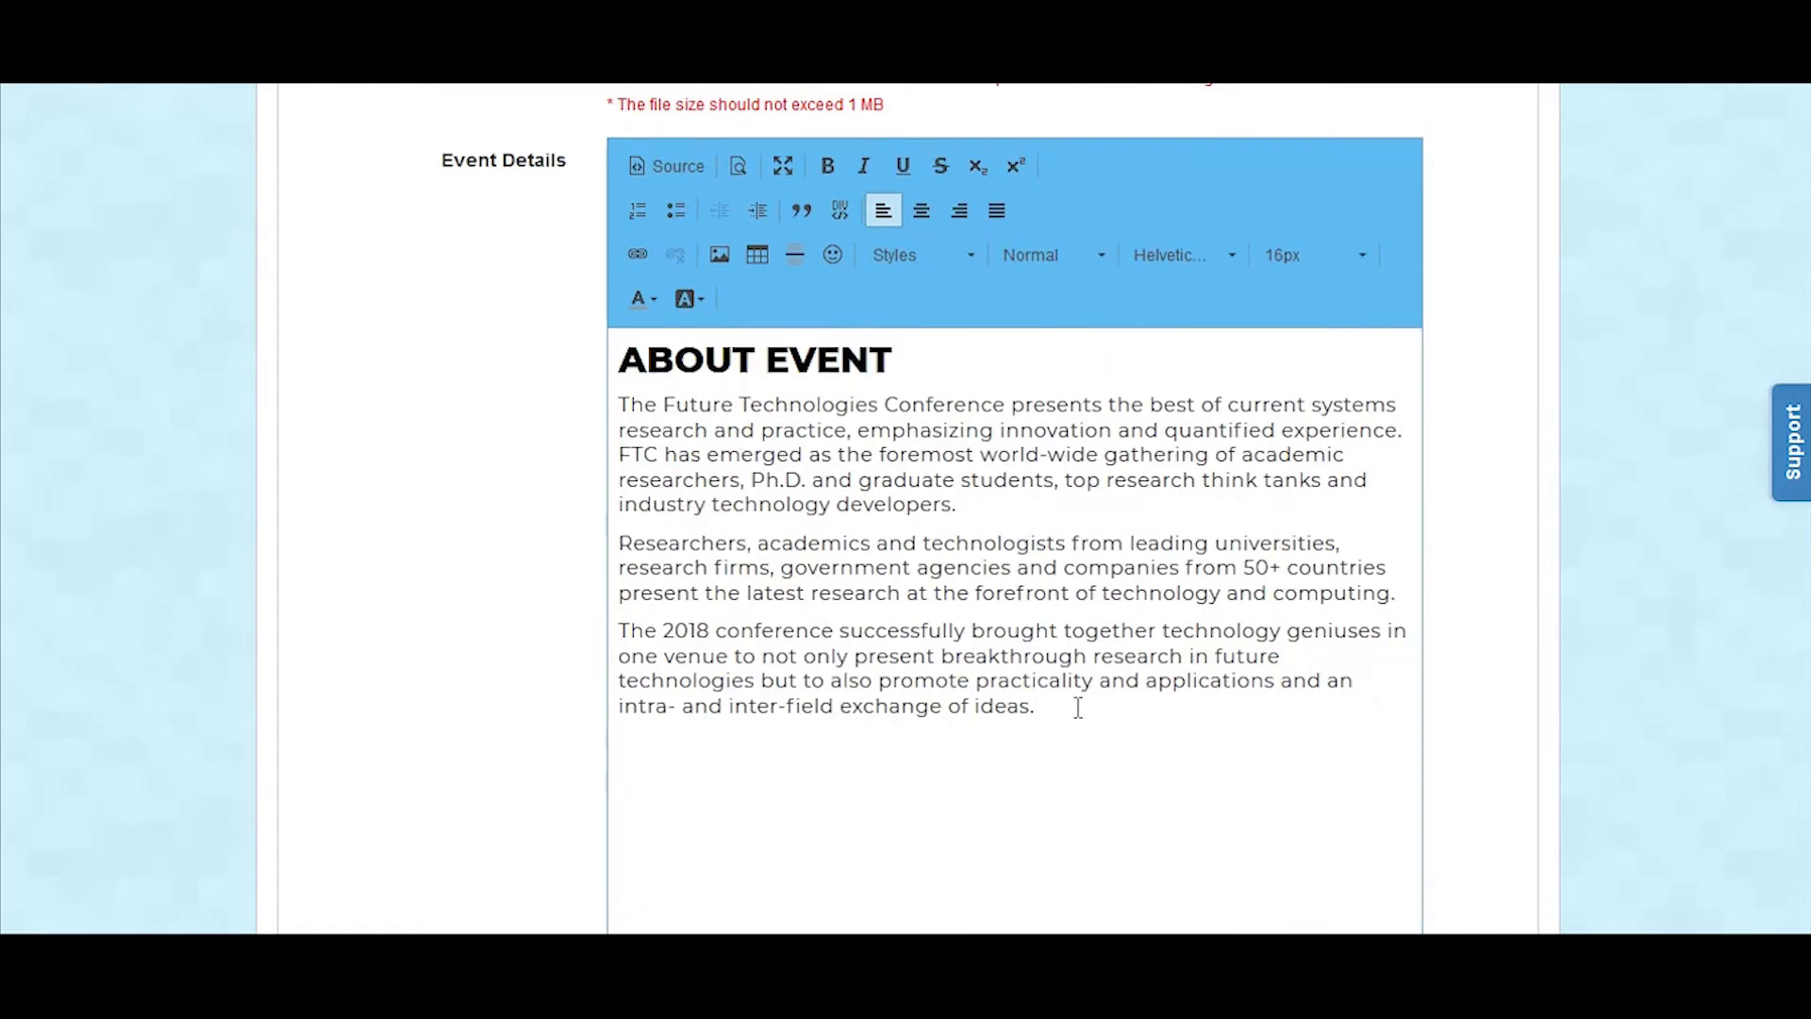
triple_click(792, 426)
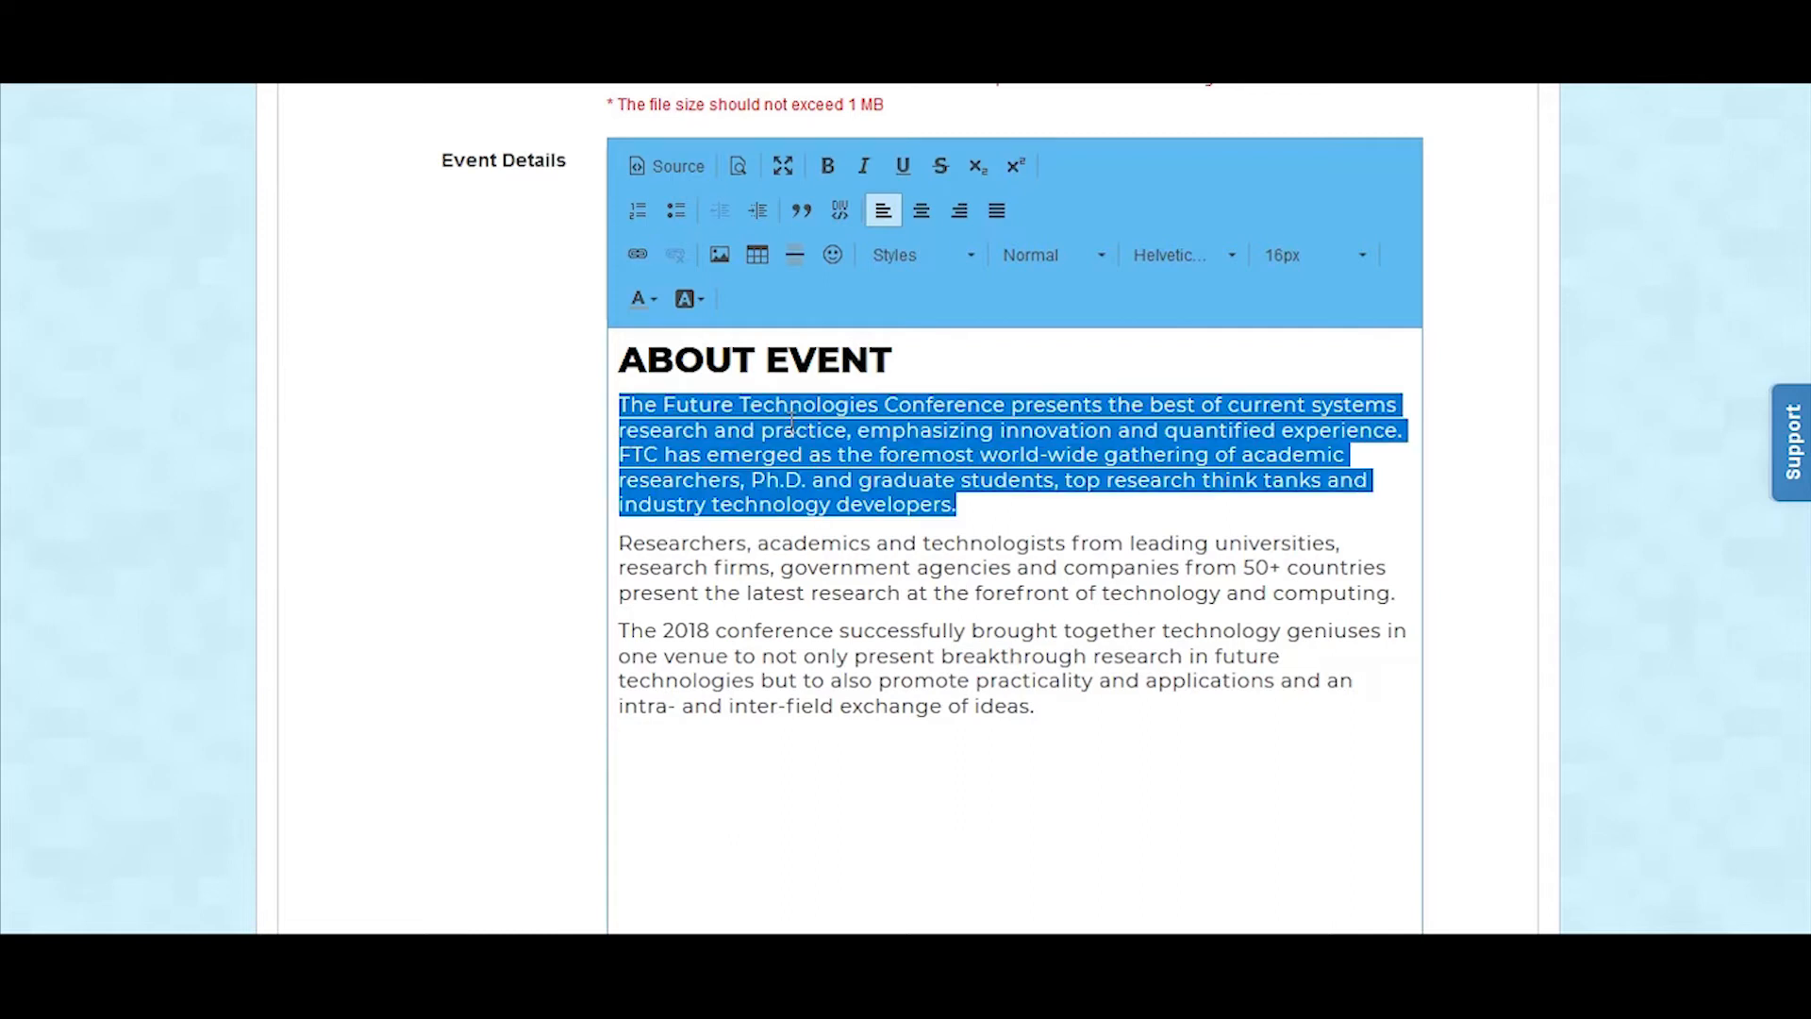
click(1335, 257)
click(1033, 467)
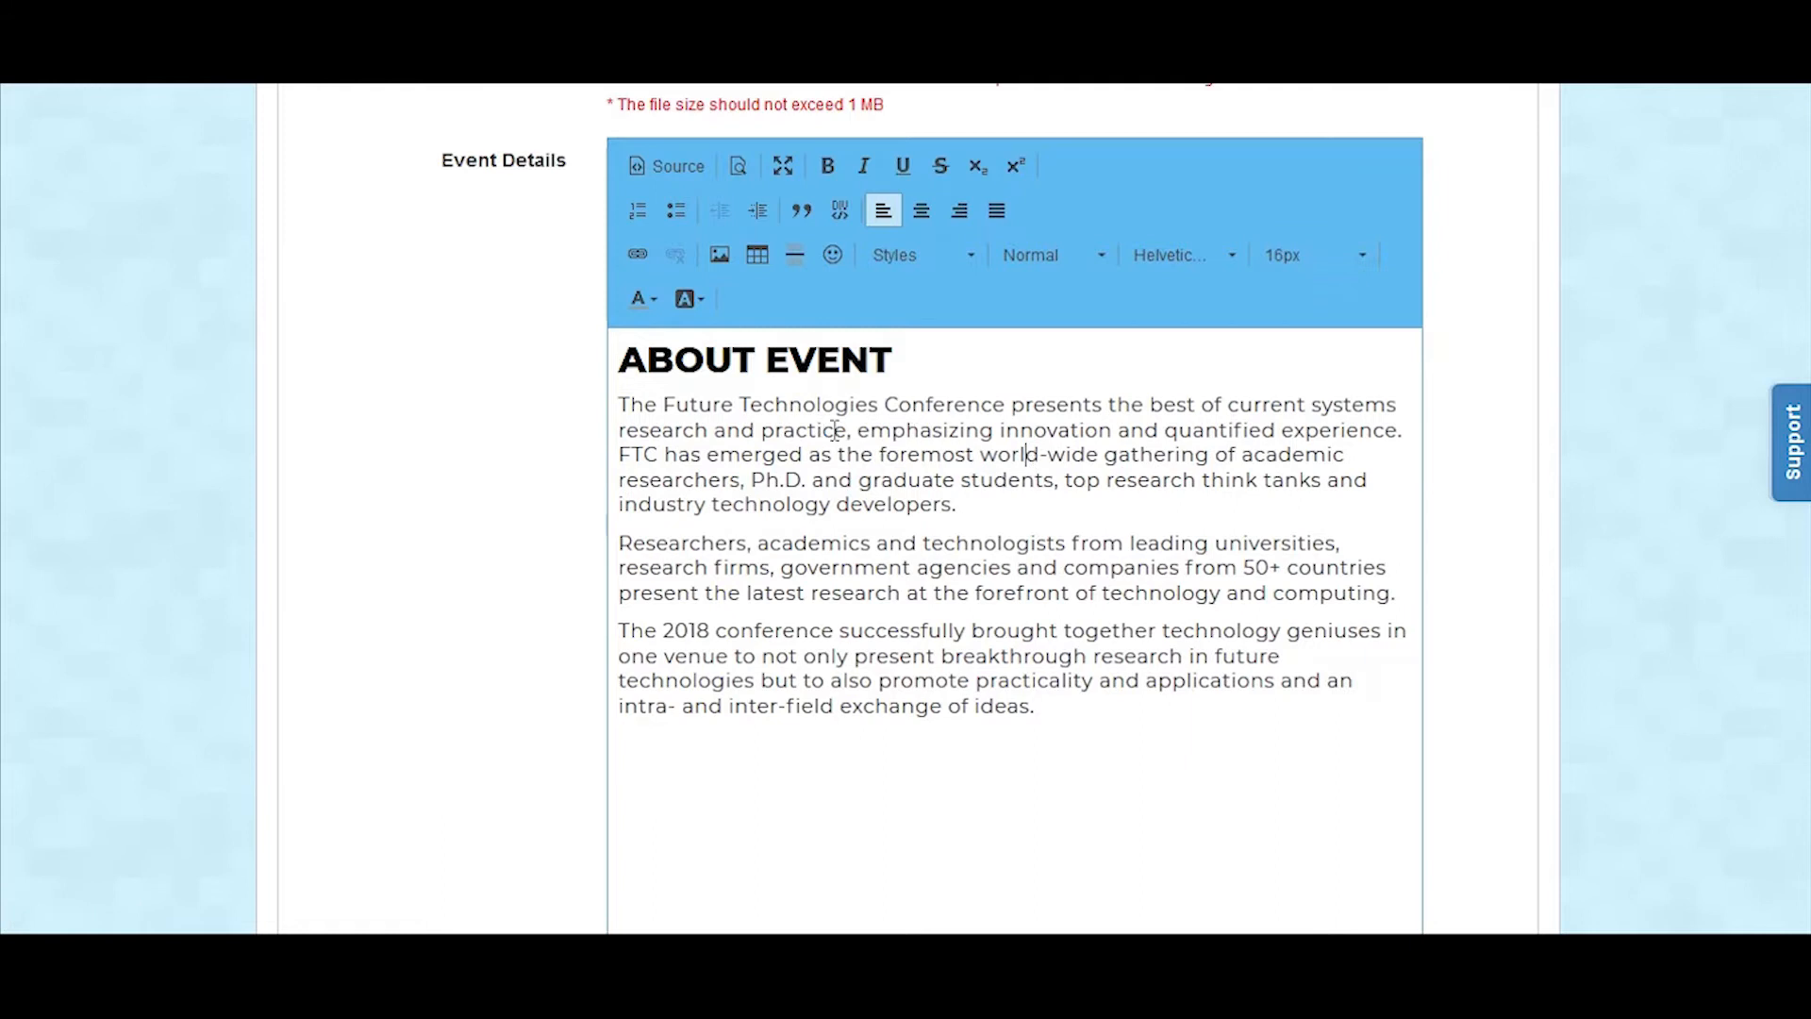
Step: Color the About Event heading blue in the microsite's Event Details
triple_click(800, 368)
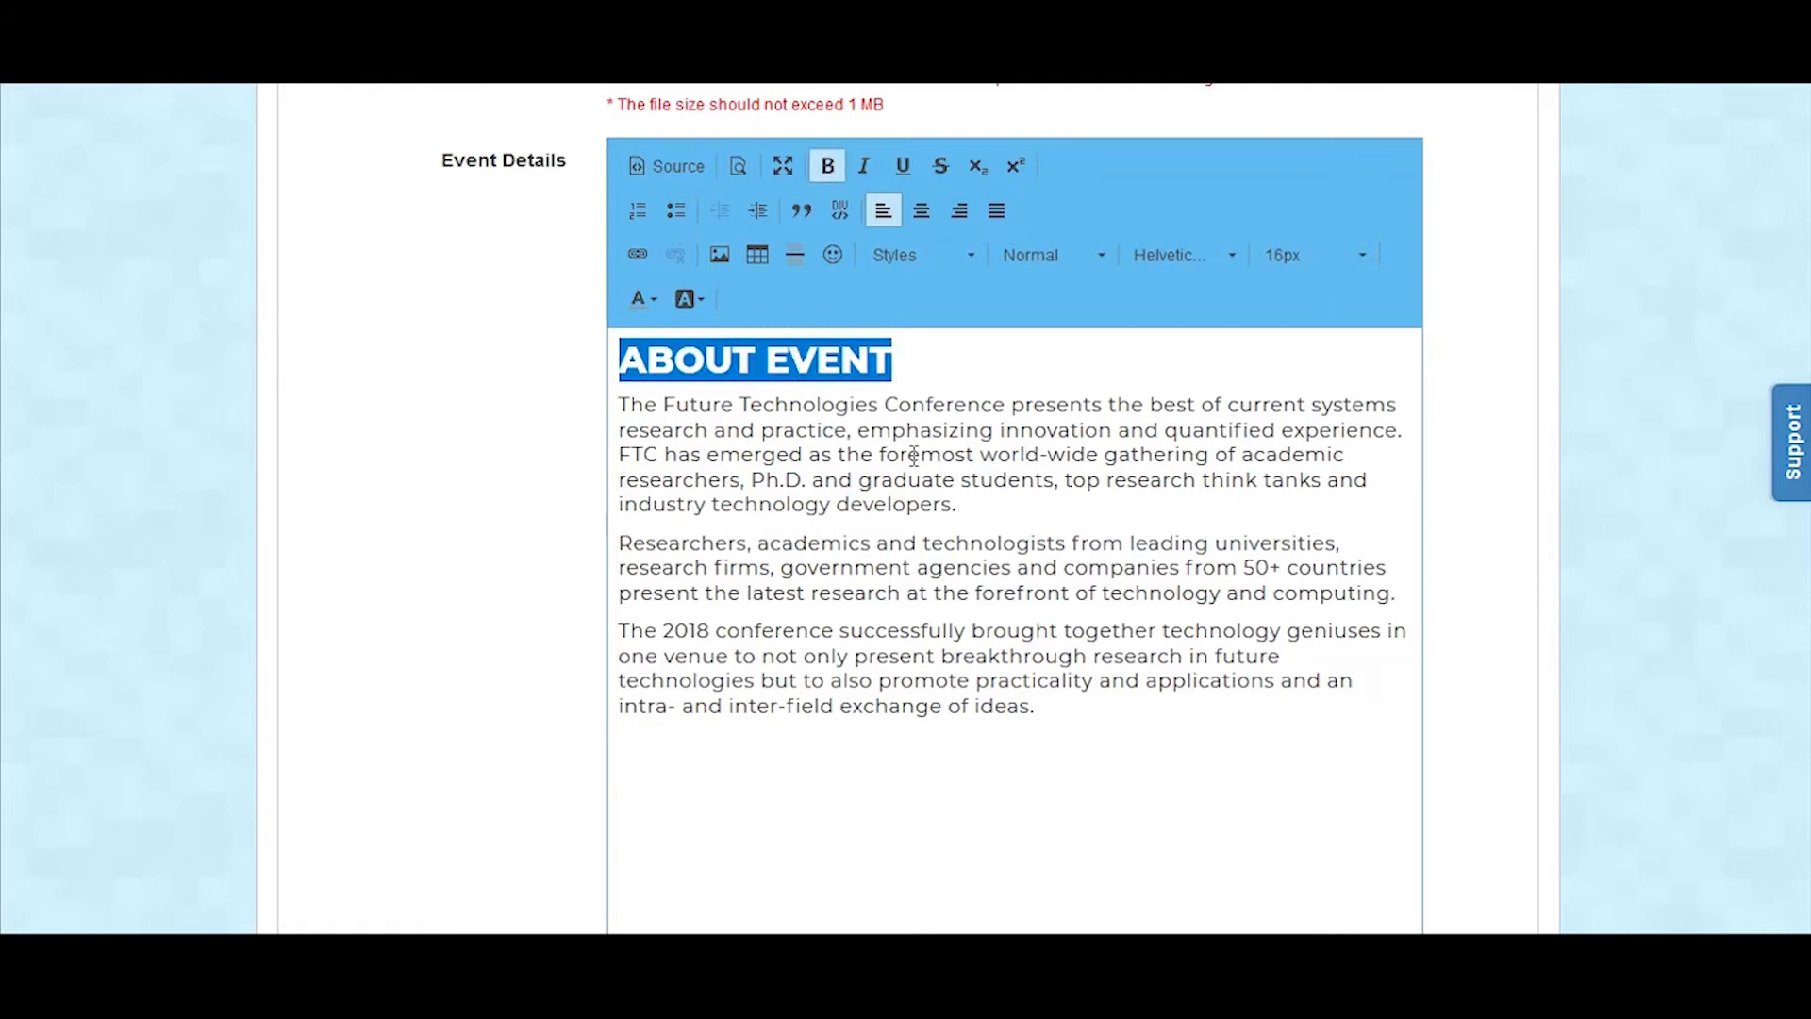
scroll(913, 468, up, 10)
scroll(920, 468, down, 8)
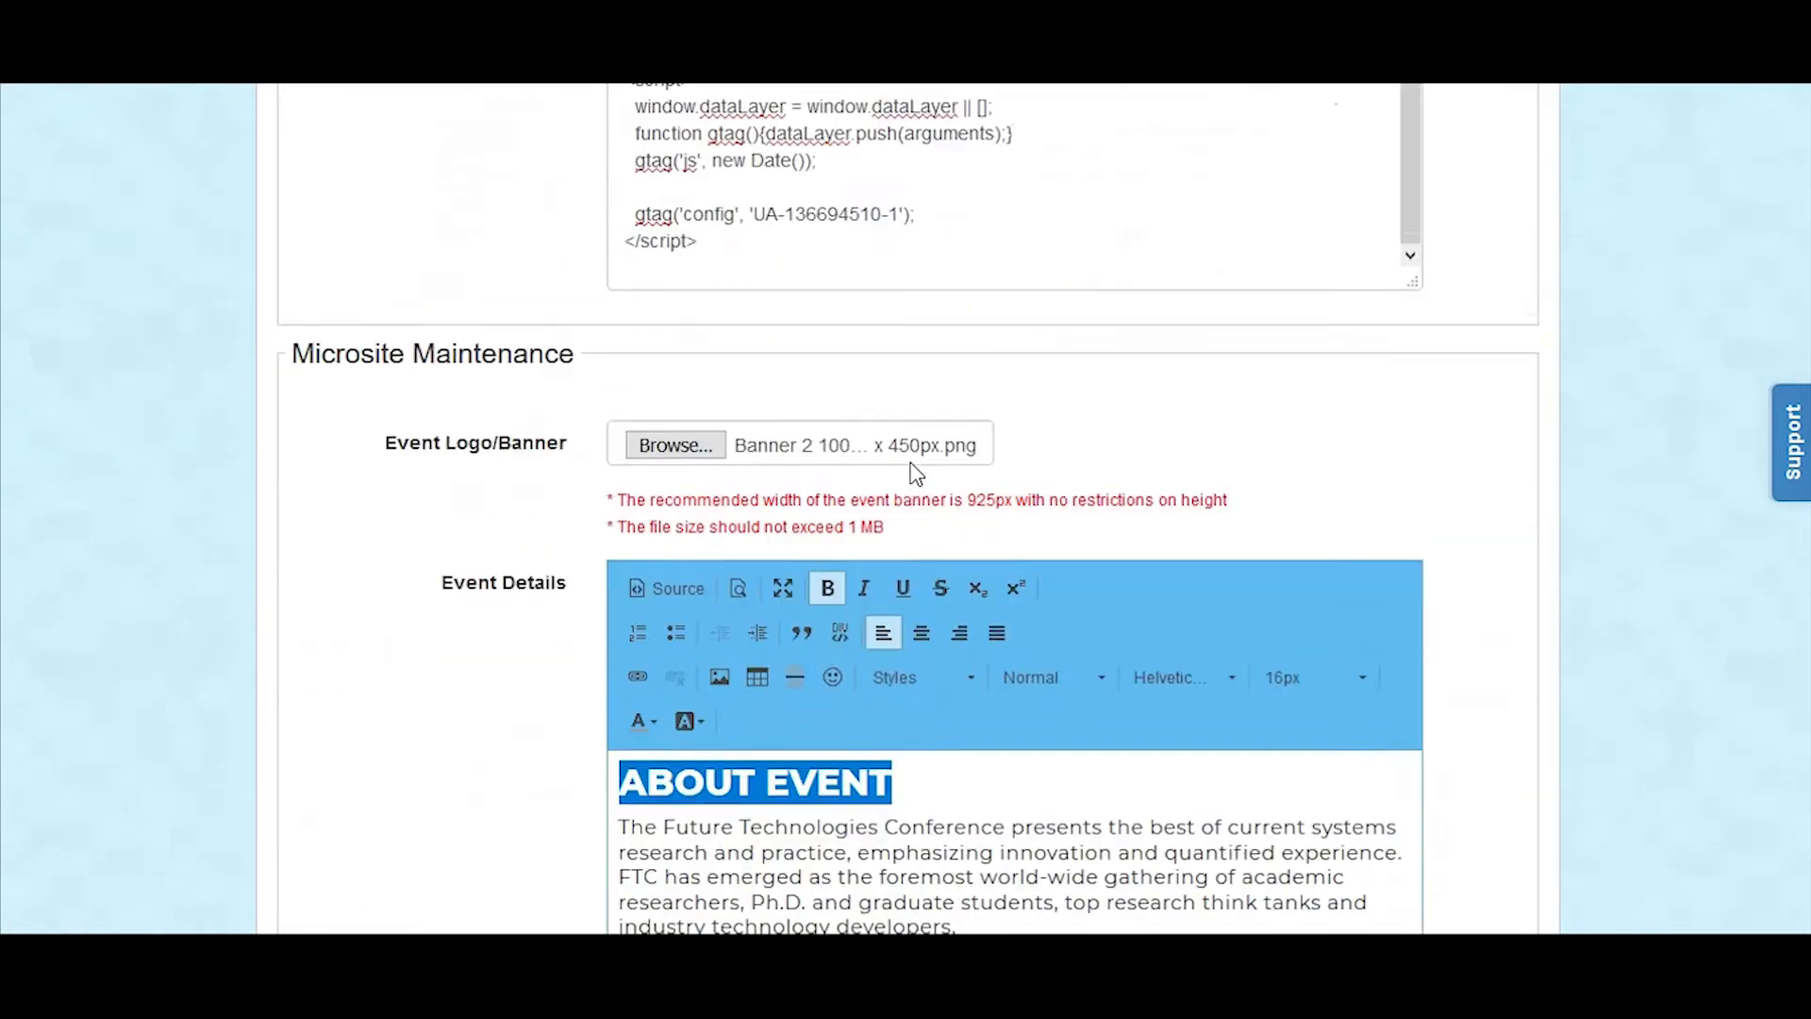
scroll(911, 463, down, 1)
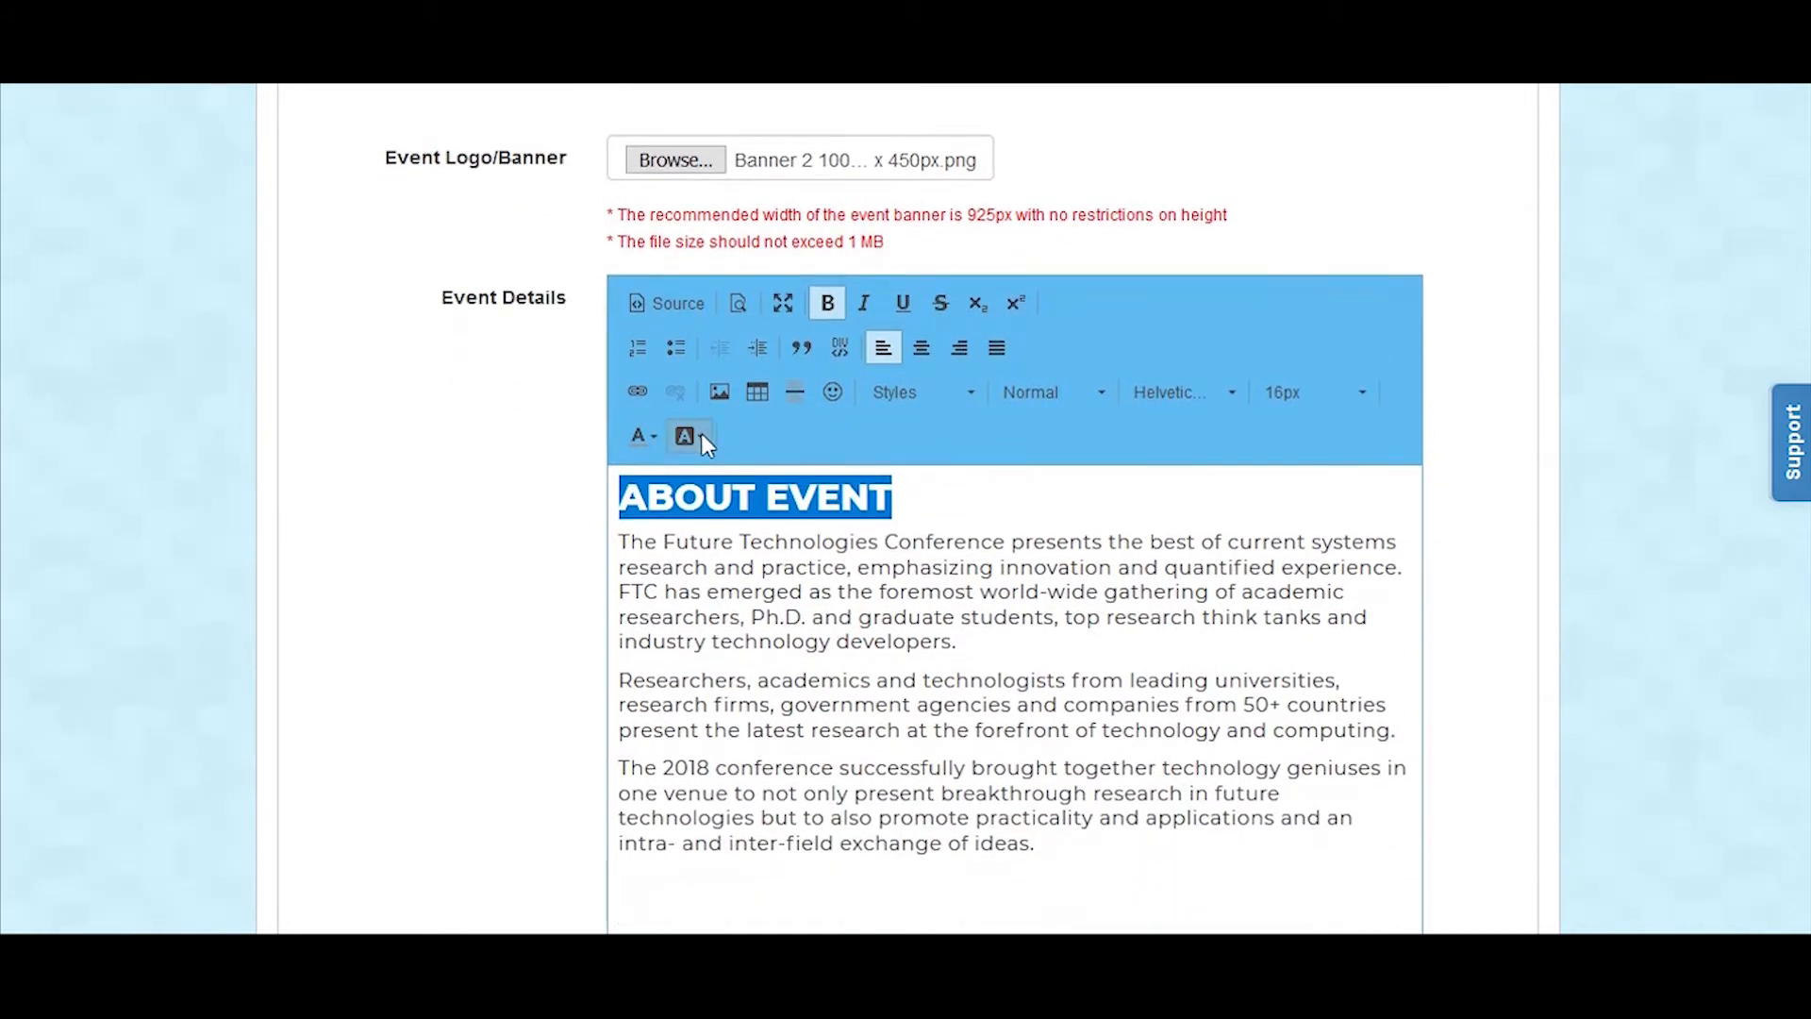
click(661, 437)
click(722, 535)
click(957, 630)
Step: Copy the Features Speakers heading from the text document and paste it below the last paragraph of the Event Details
scroll(739, 639, down, 3)
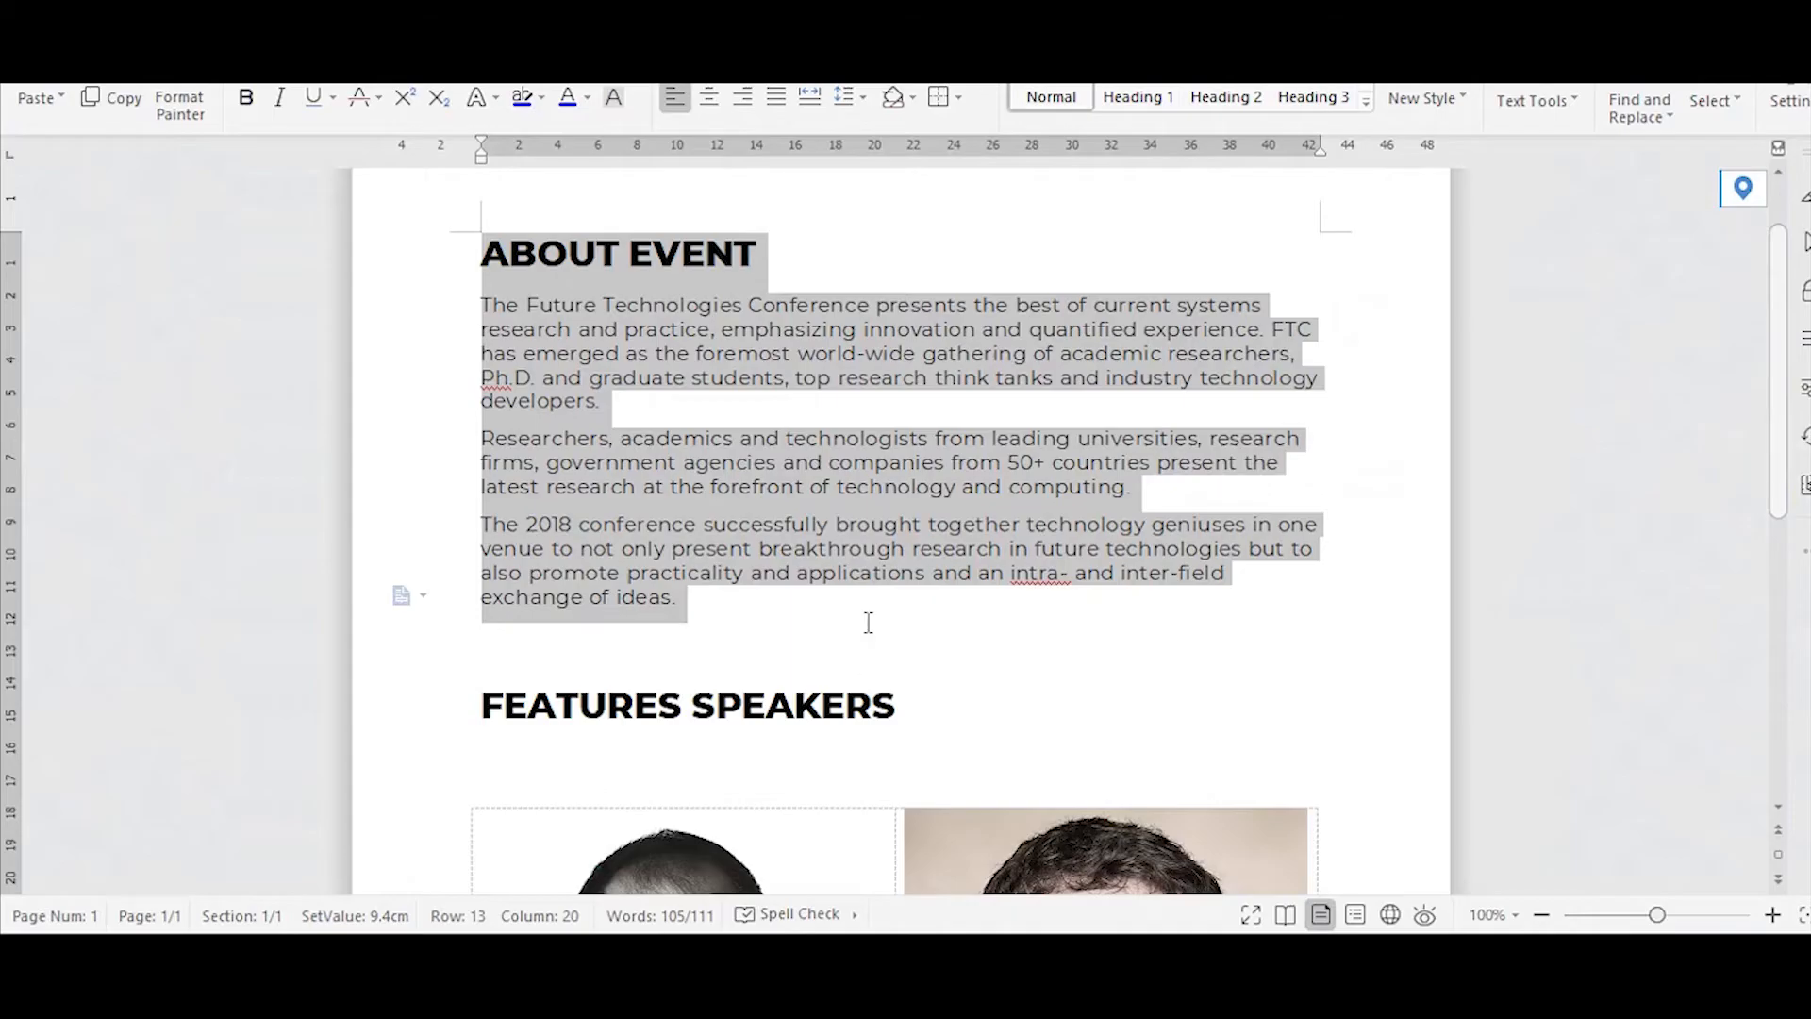
scroll(877, 566, down, 3)
triple_click(688, 560)
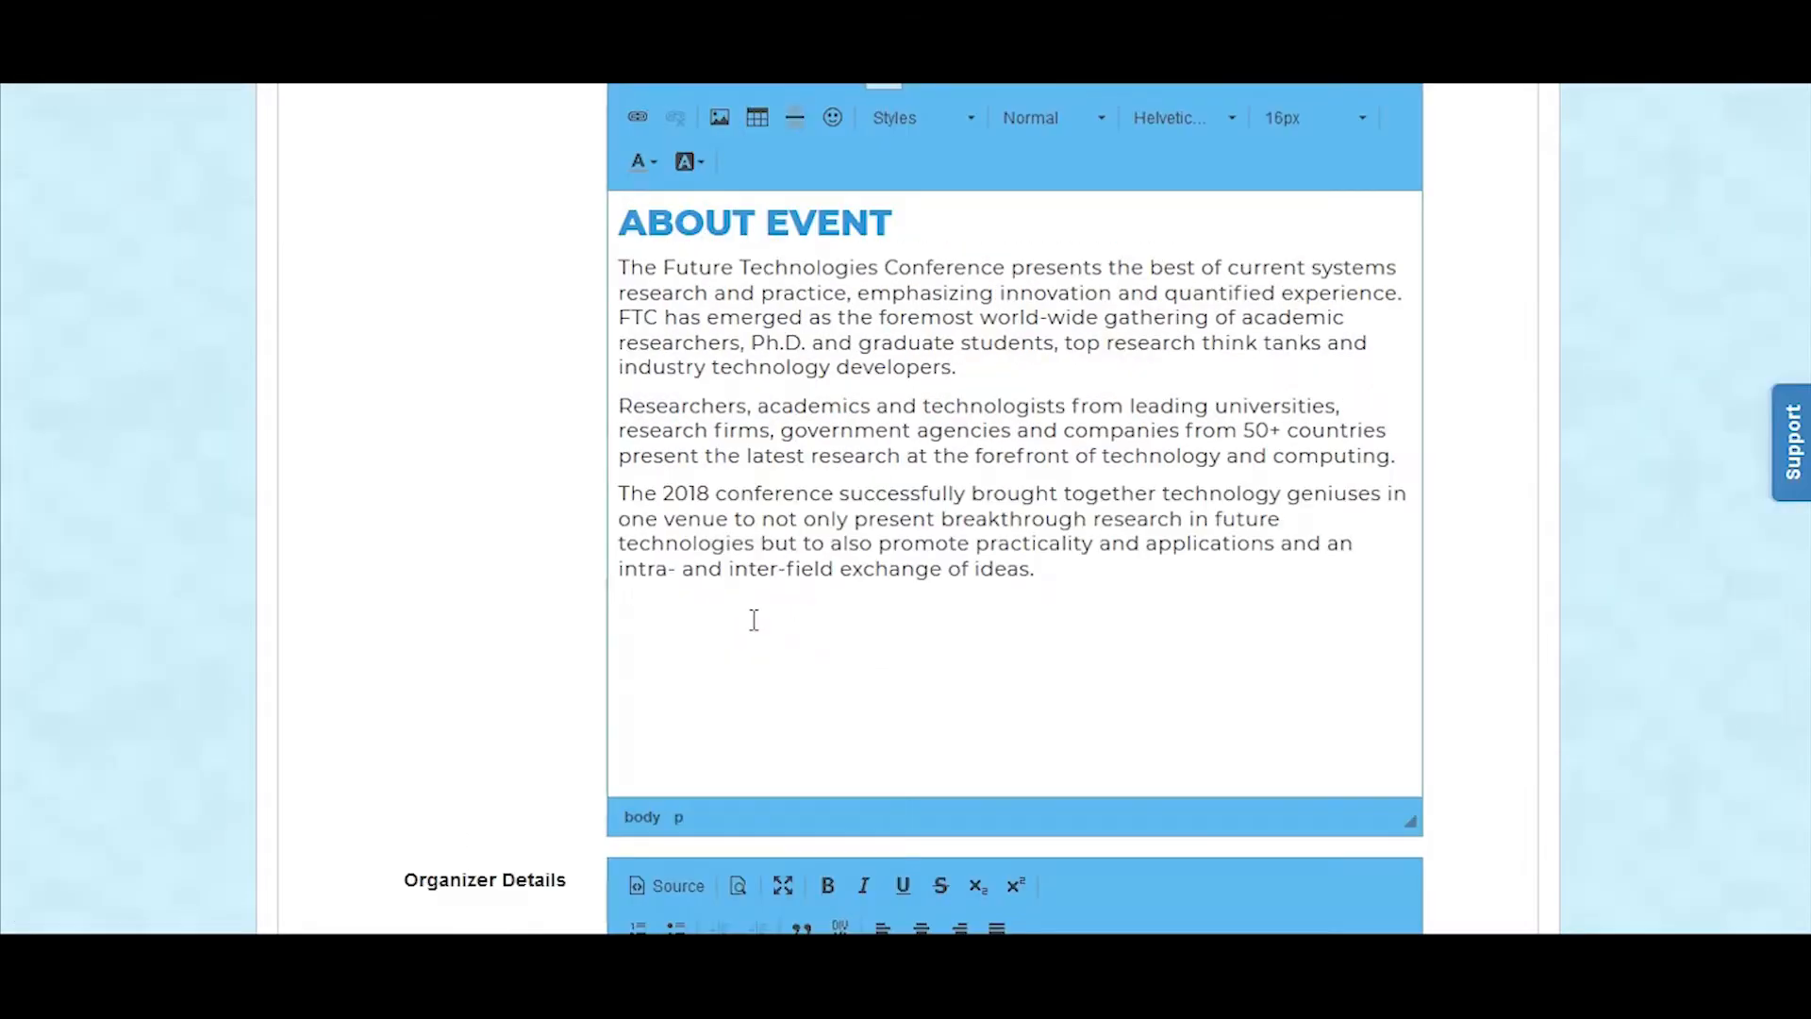
text(FEATURES SPEAKERS)
Step: Color the Features Speakers heading the same blue as the About Event heading
drag(619, 643, 1030, 649)
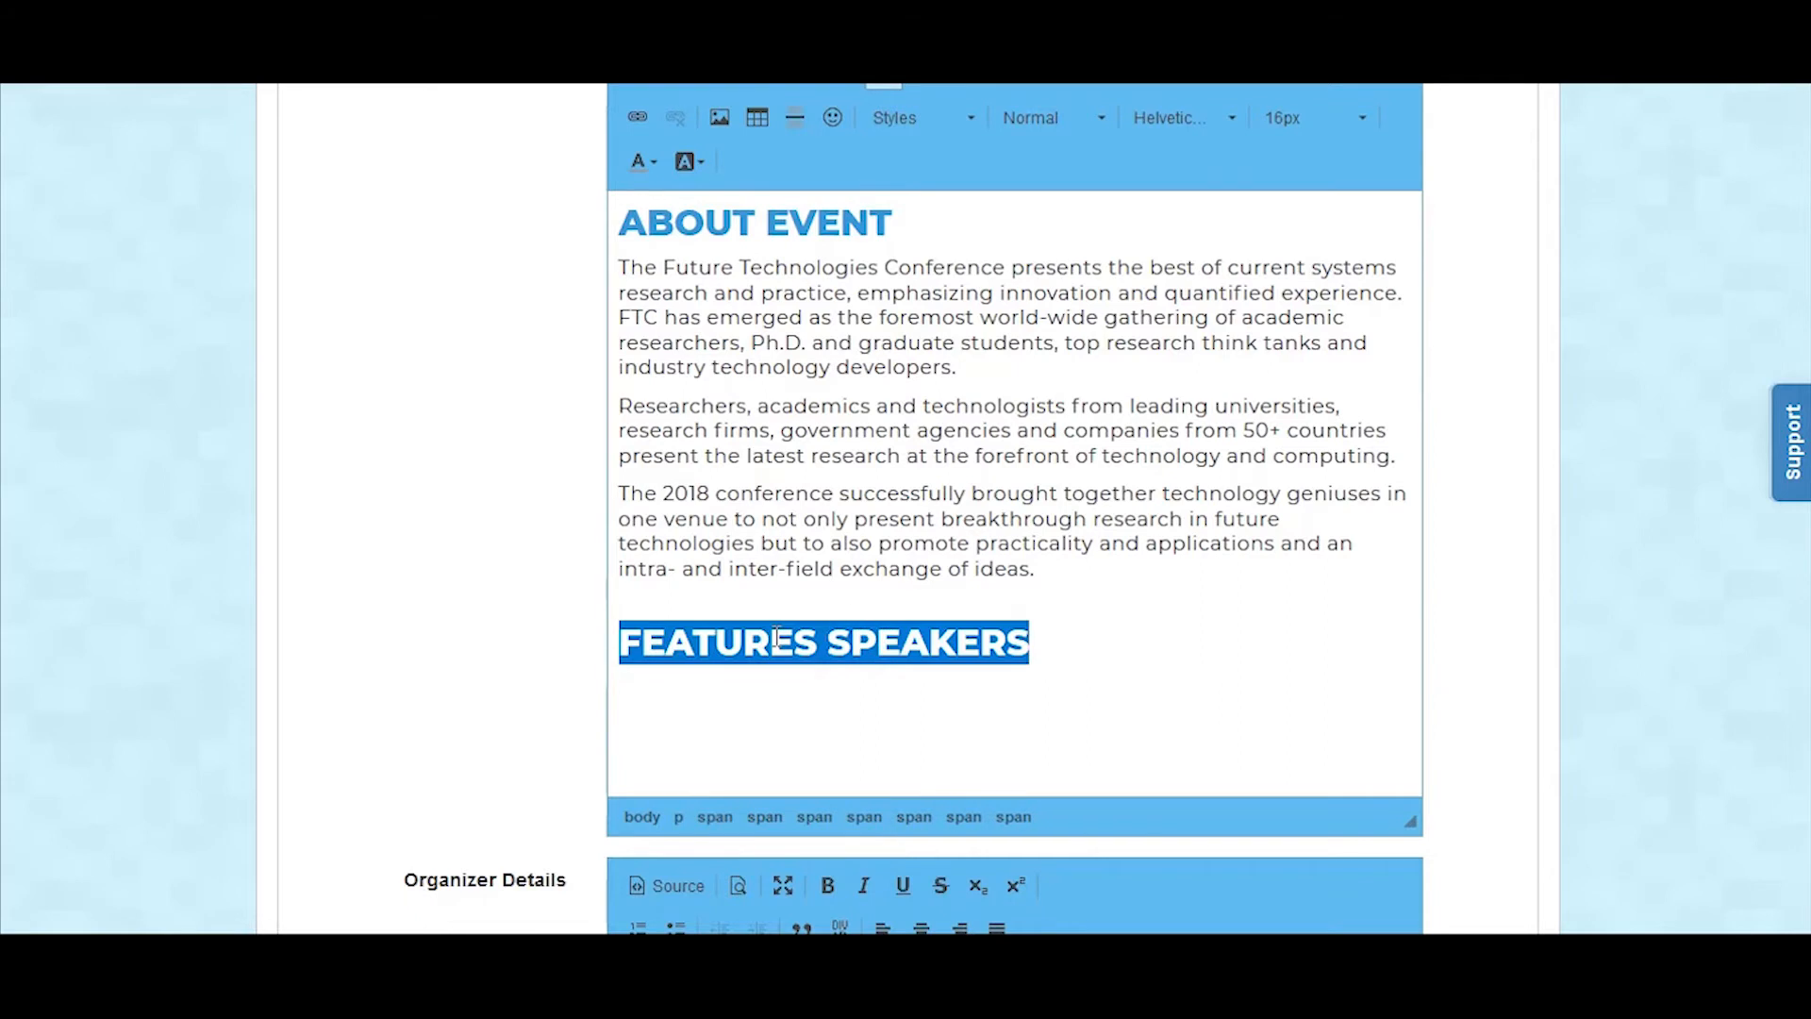
scroll(943, 471, up, 3)
click(637, 436)
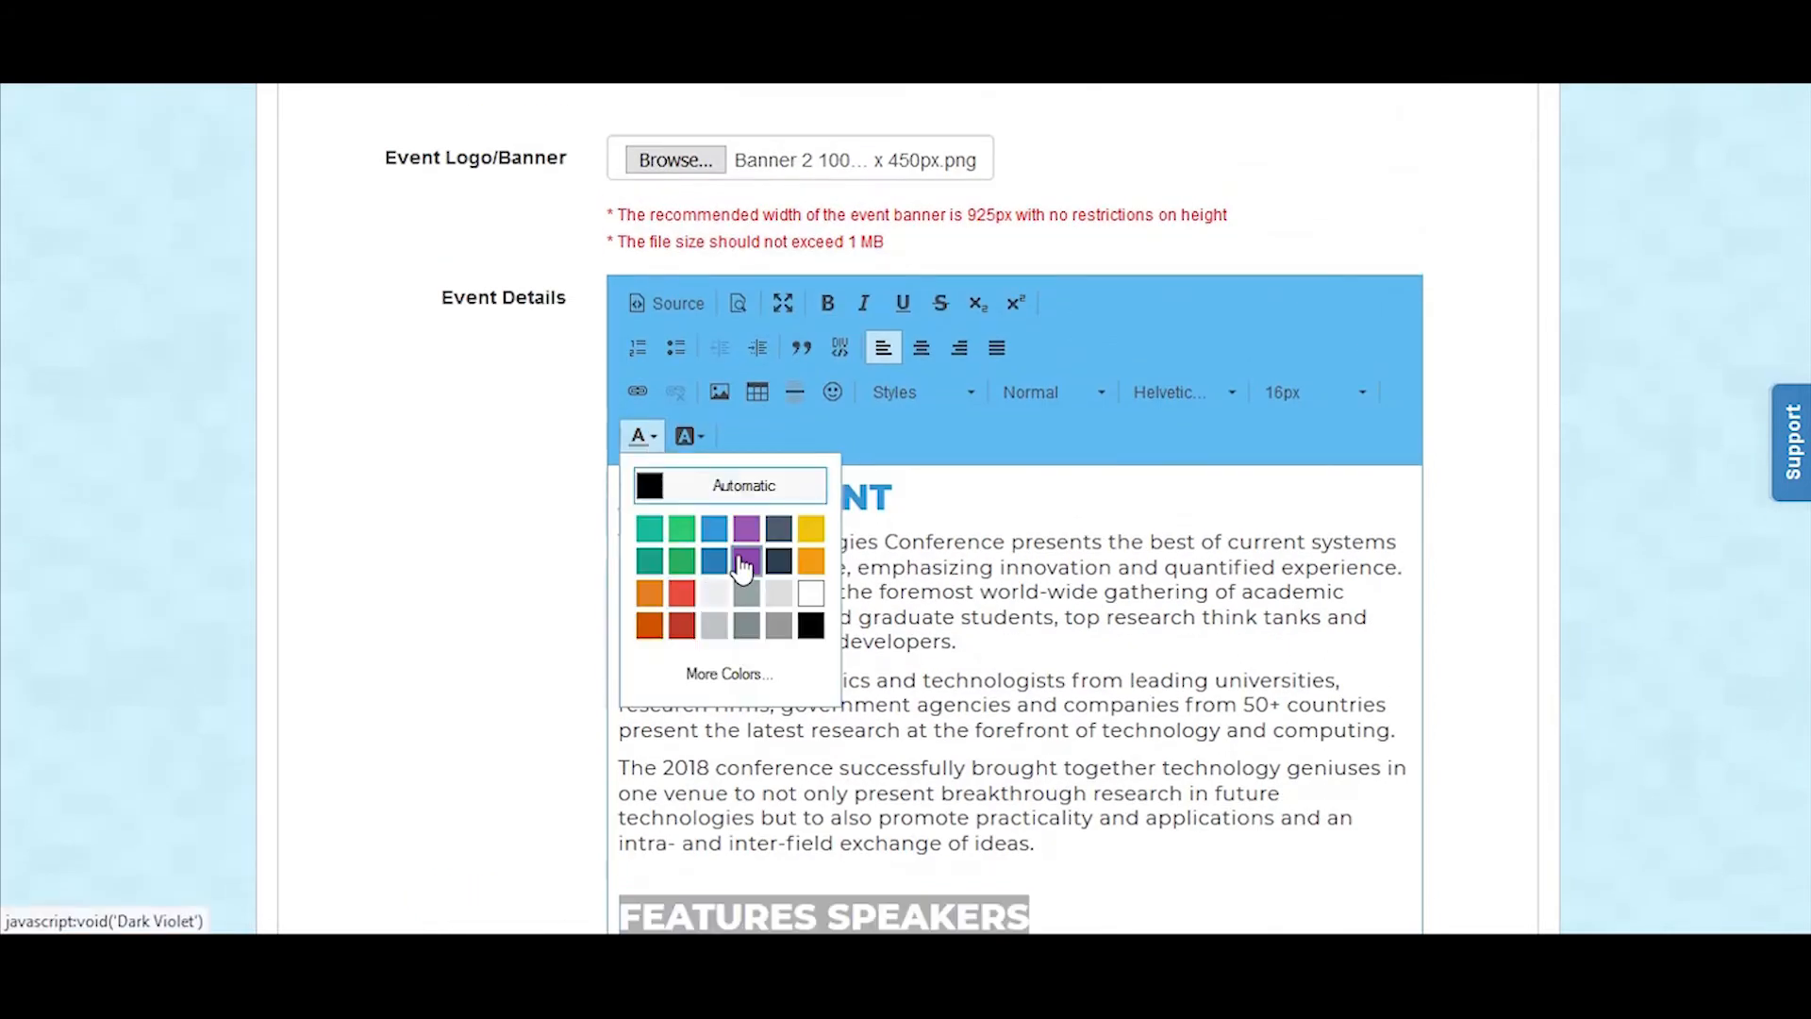
click(714, 528)
scroll(885, 696, down, 2)
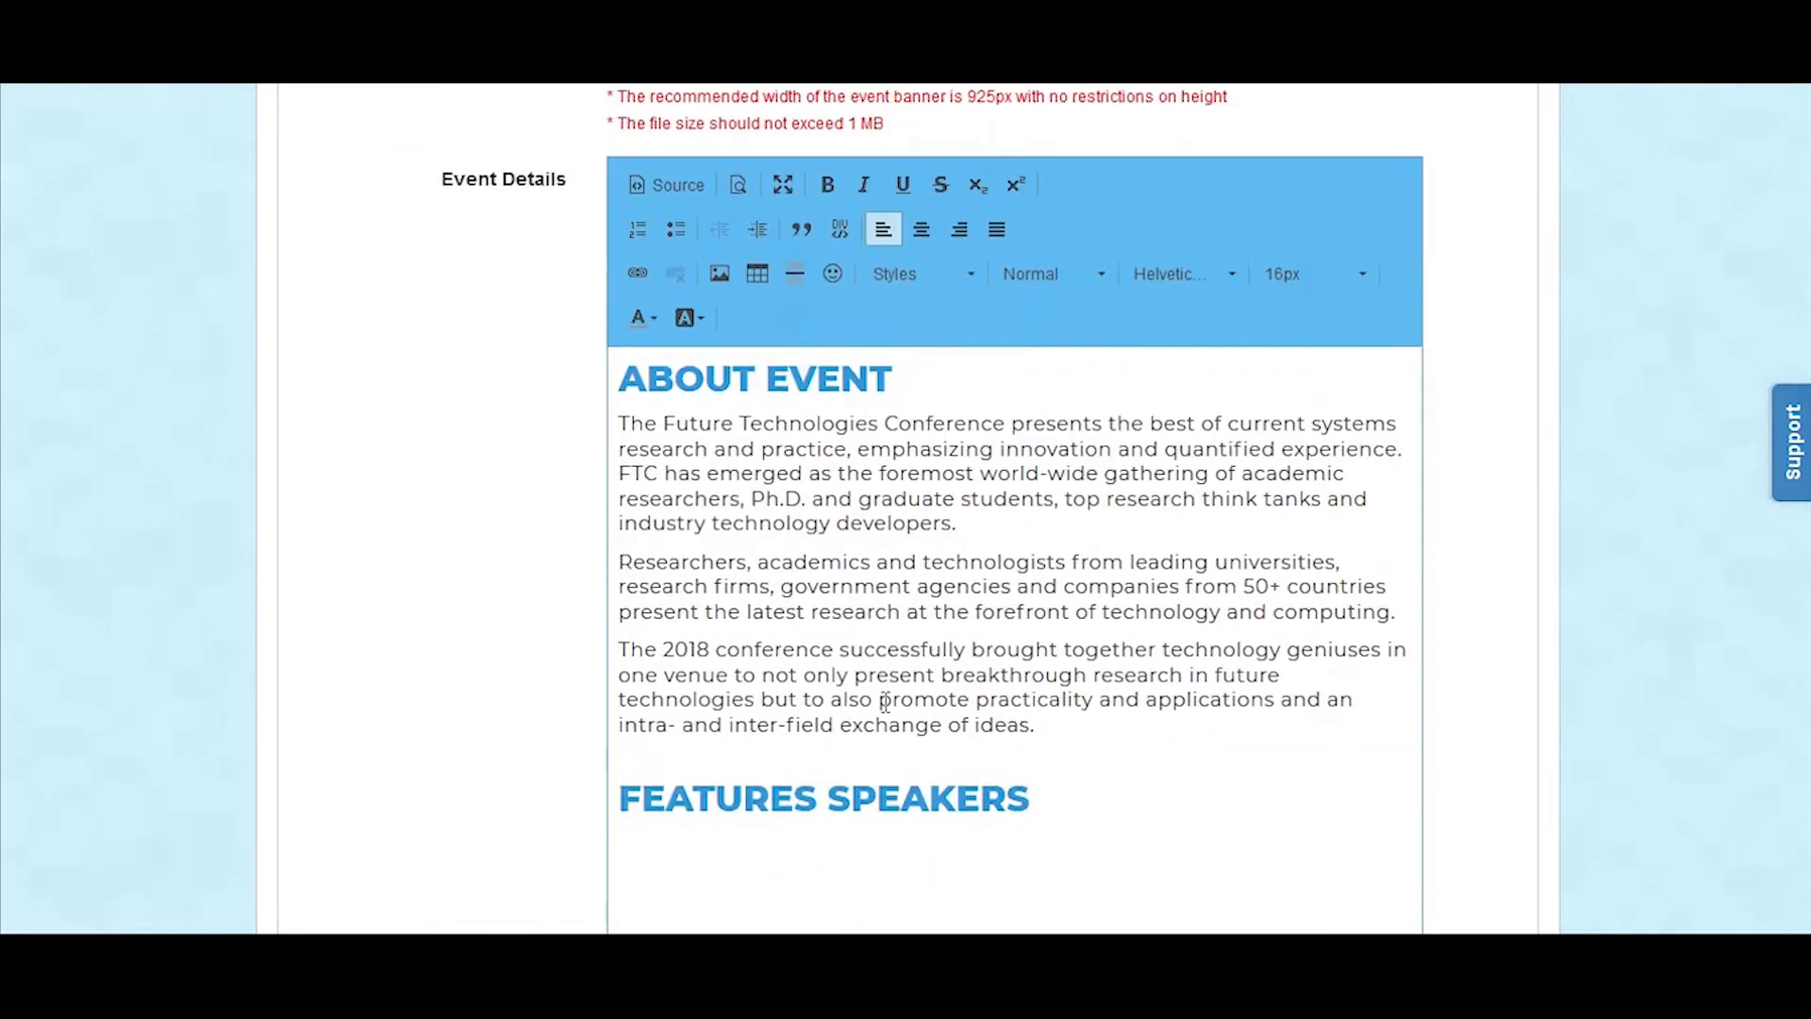
Step: Maximize the Event Details editor, start a line below Features Speakers and check the speakers' layout in the text document
click(782, 167)
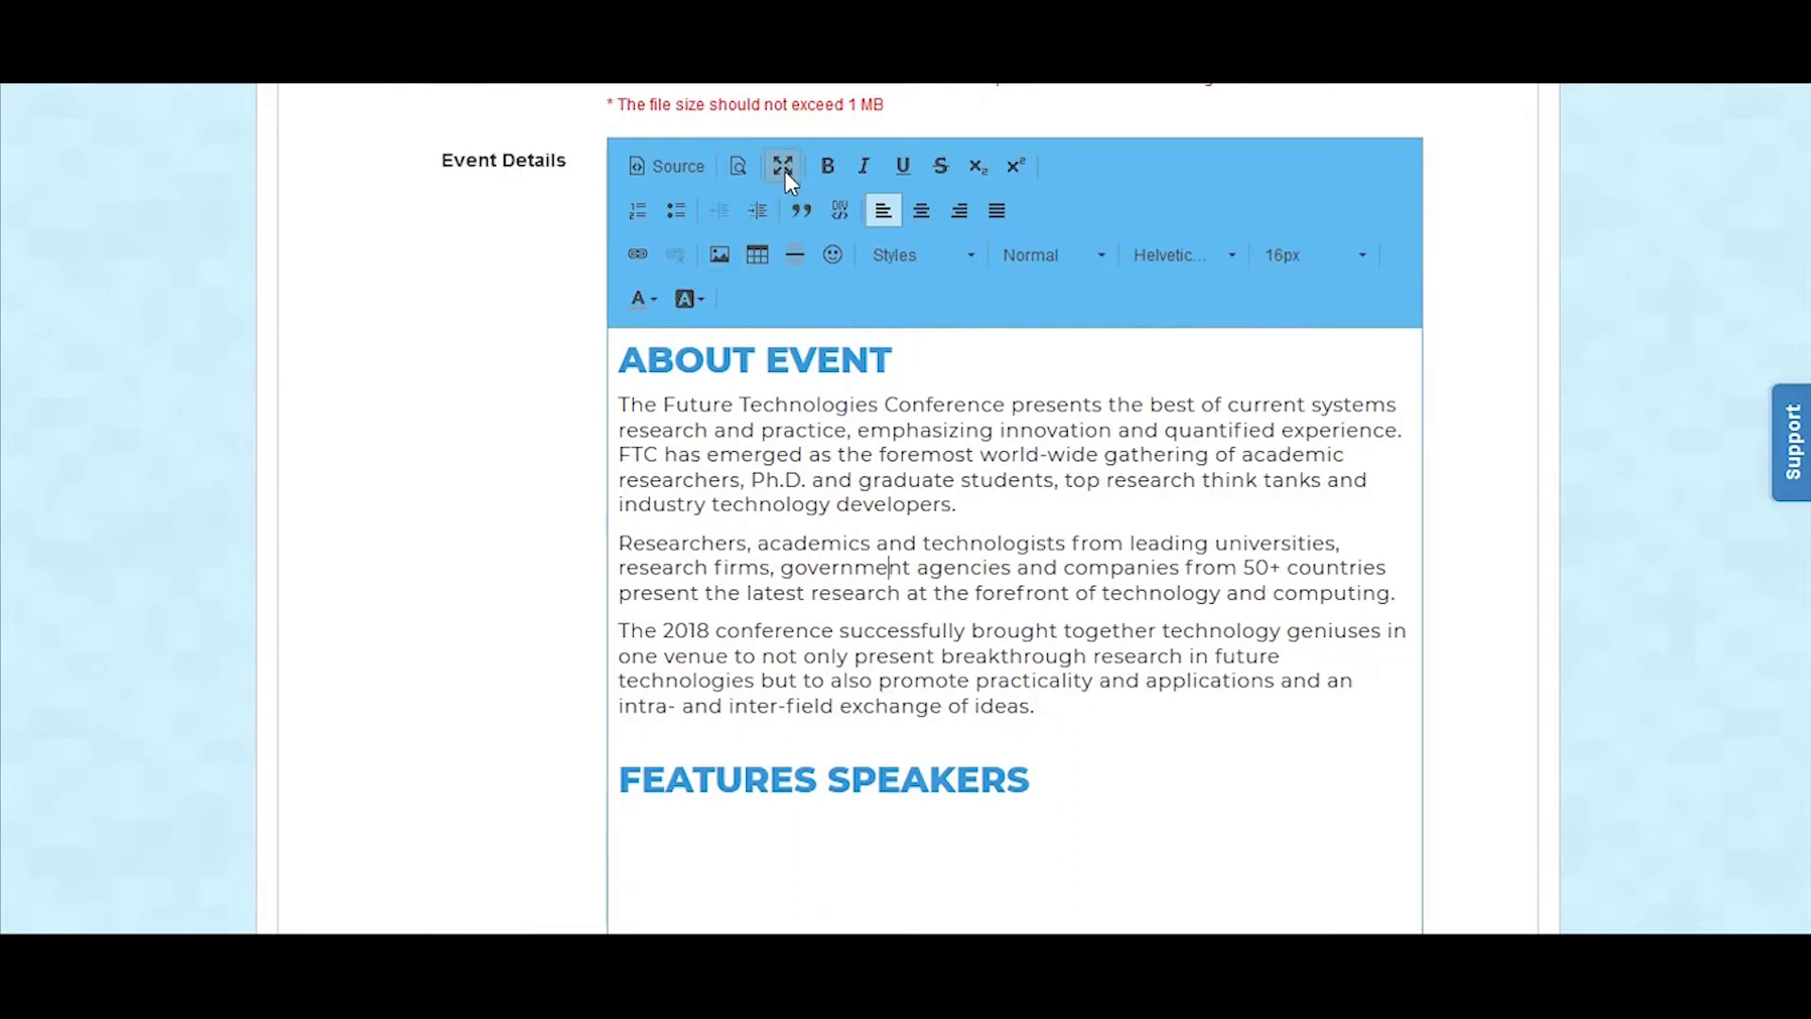
click(179, 538)
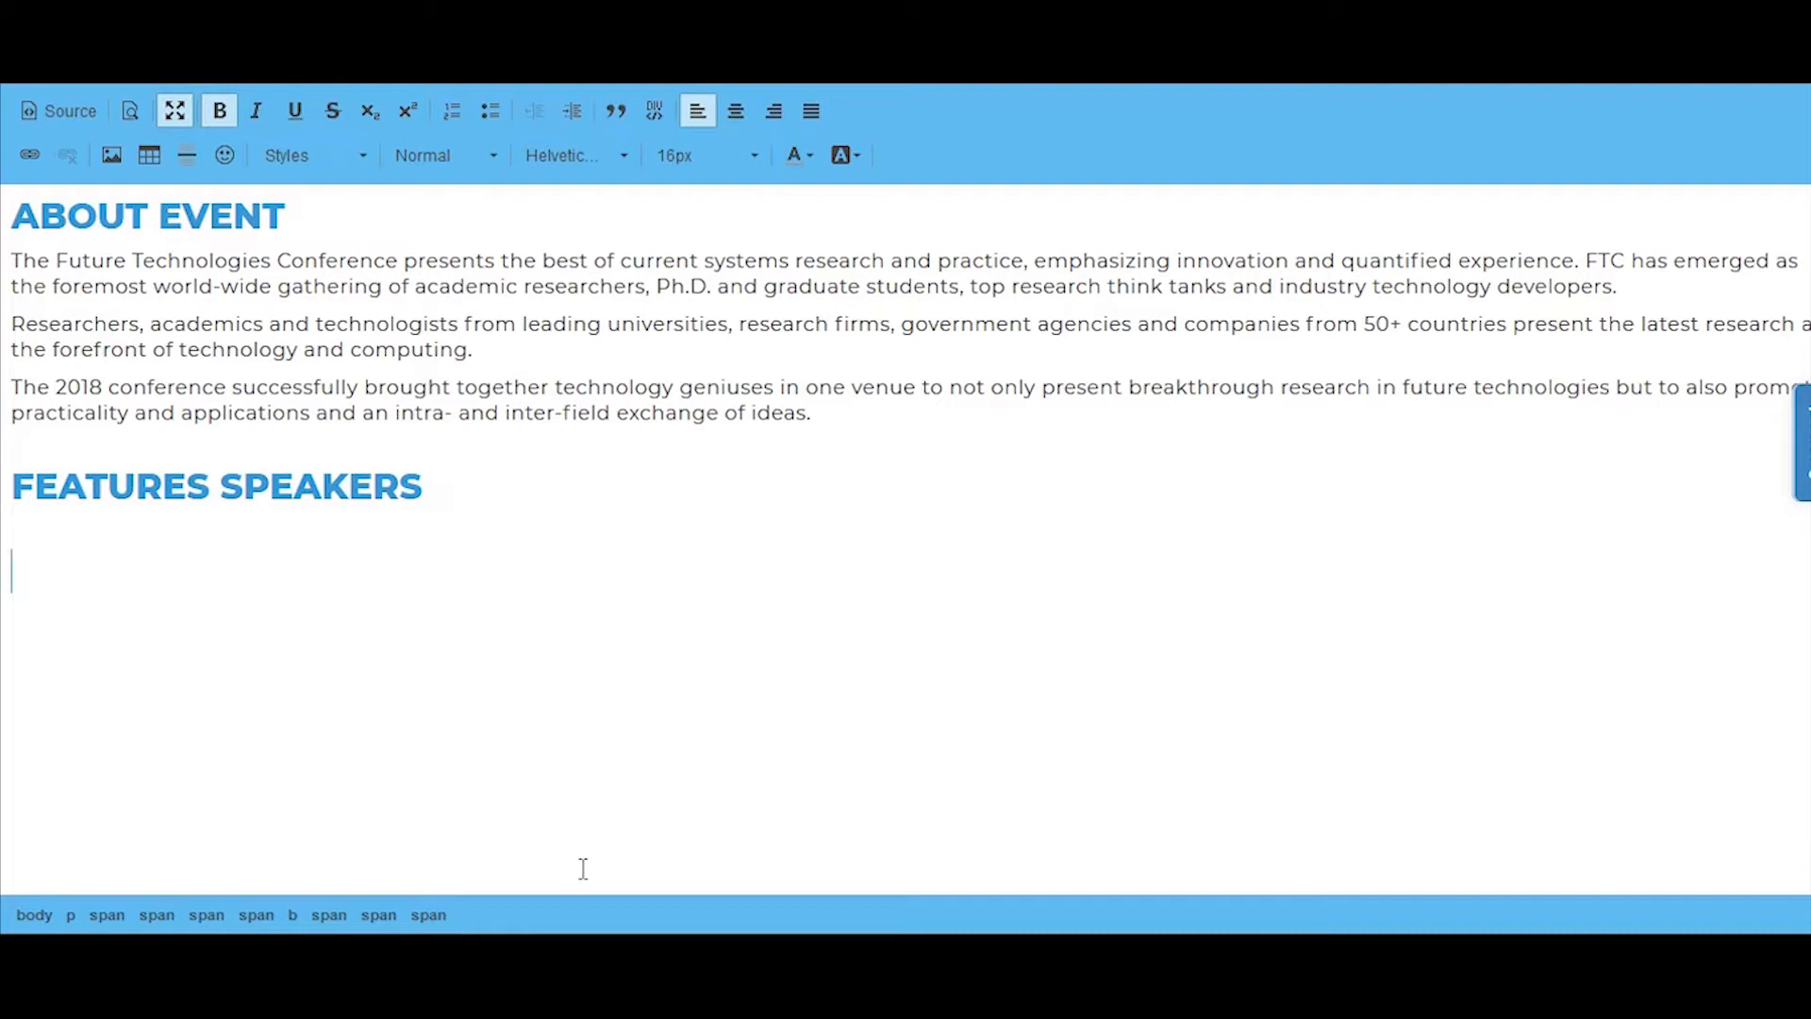
click(620, 953)
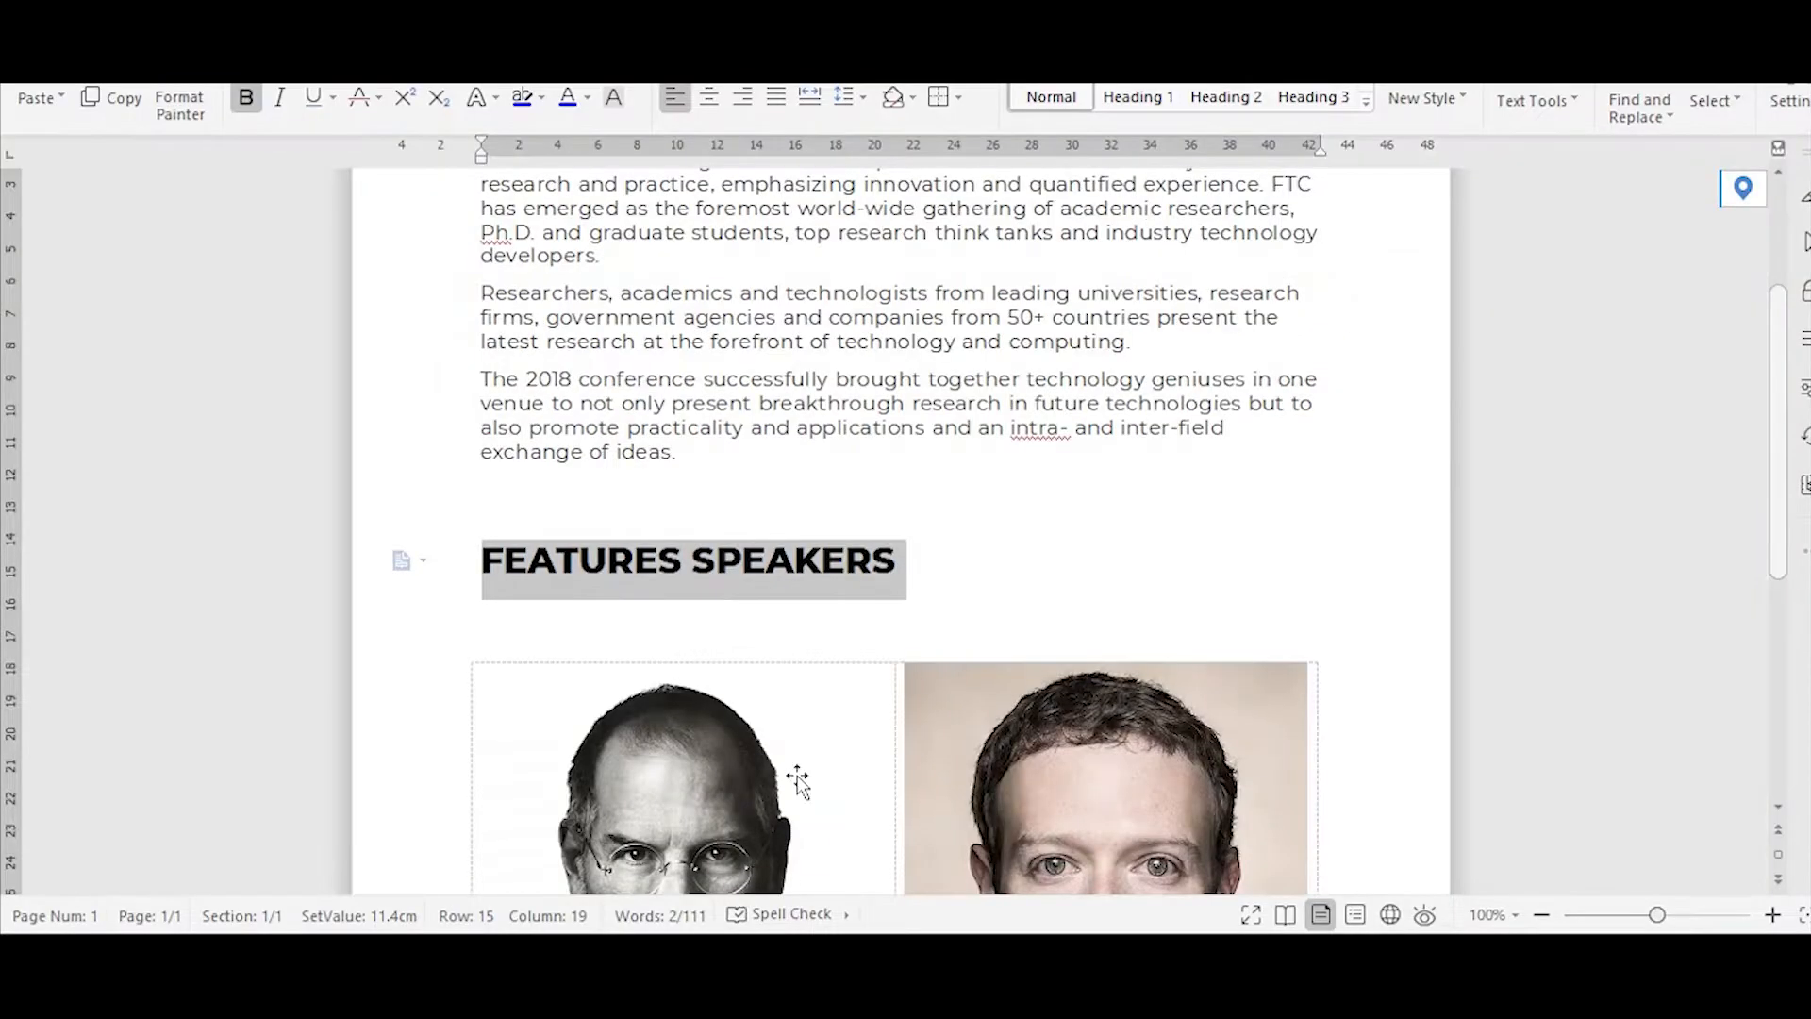
scroll(958, 485, down, 5)
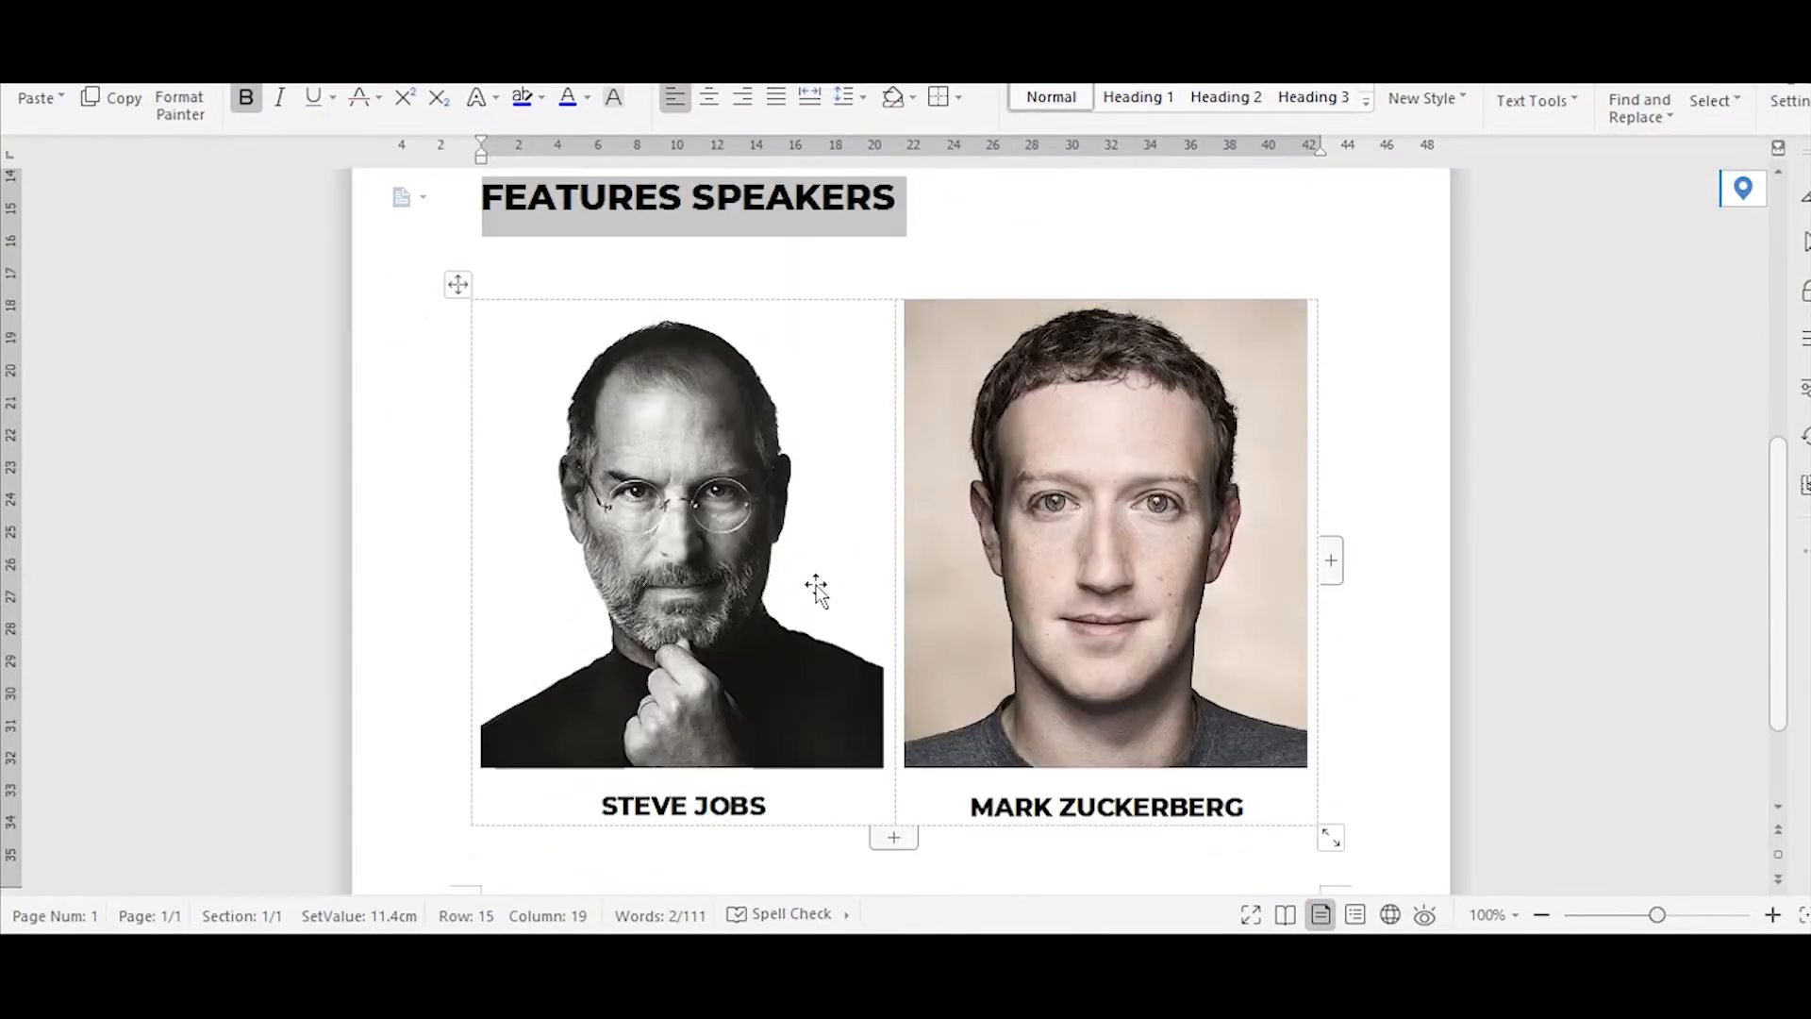
click(1698, 19)
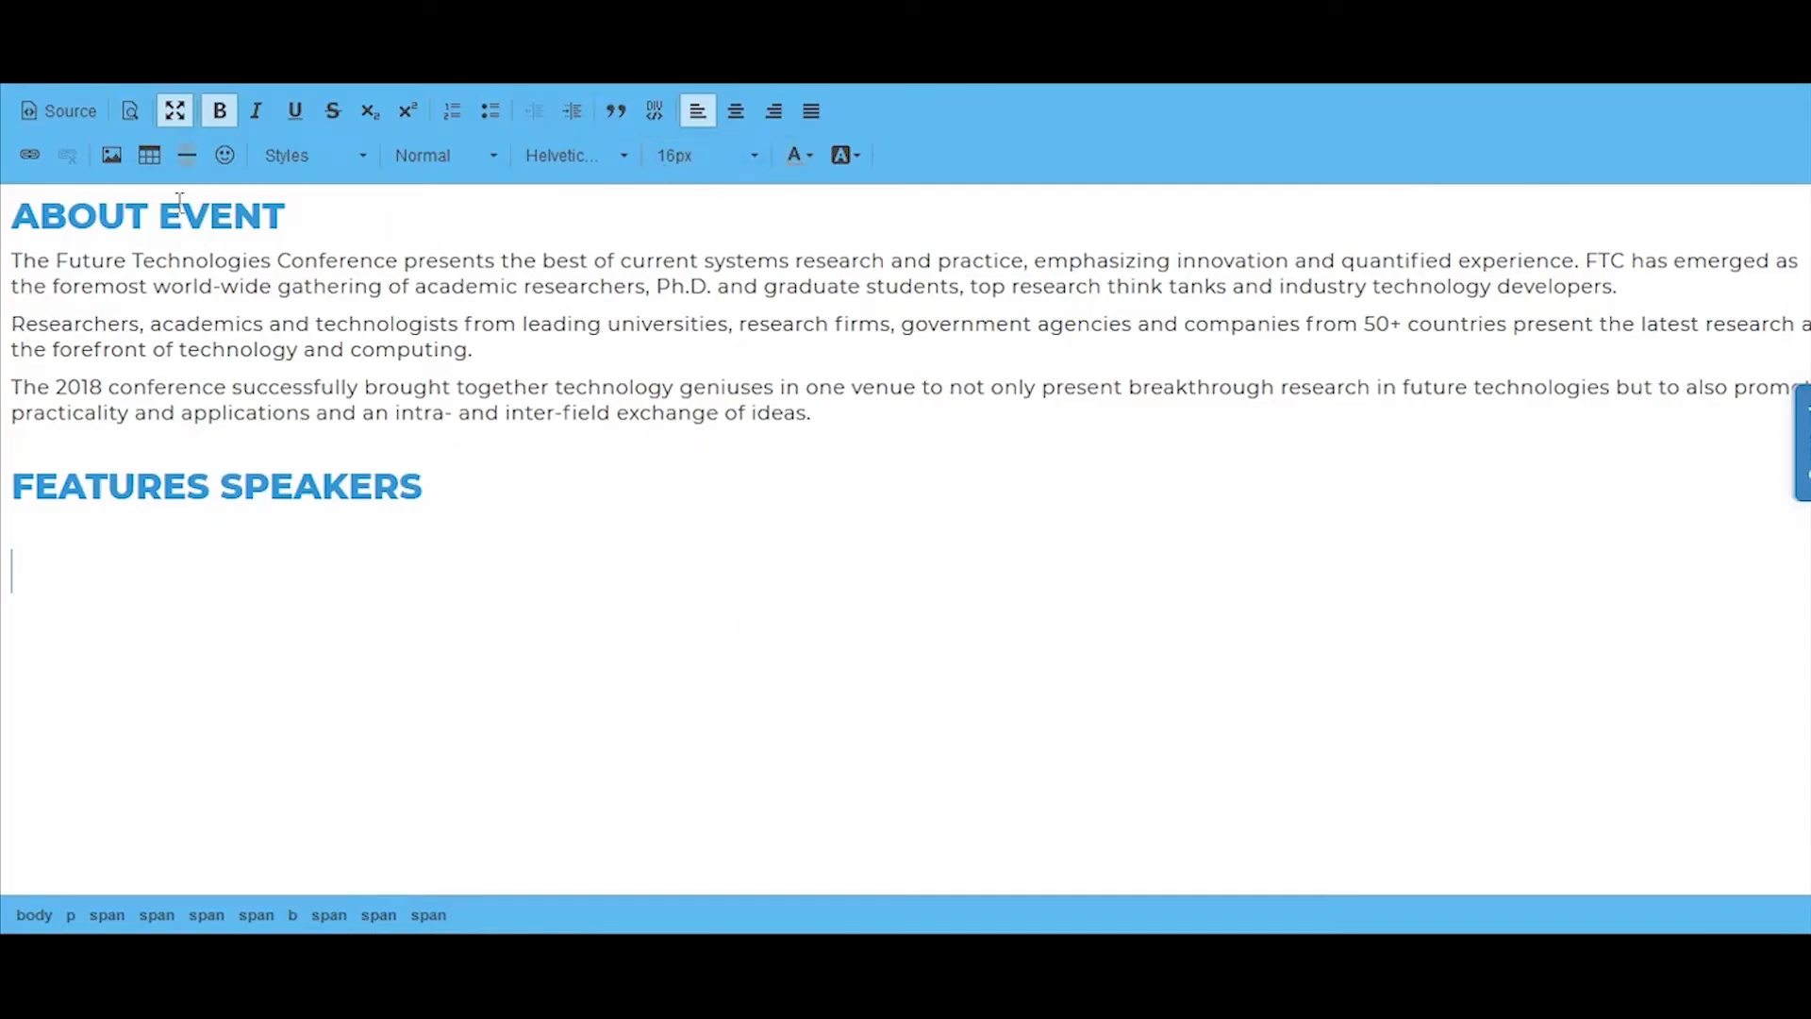
Step: Insert a table with 1 row and 2 columns, 100% width and border size 0 below the Features Speakers heading
click(149, 155)
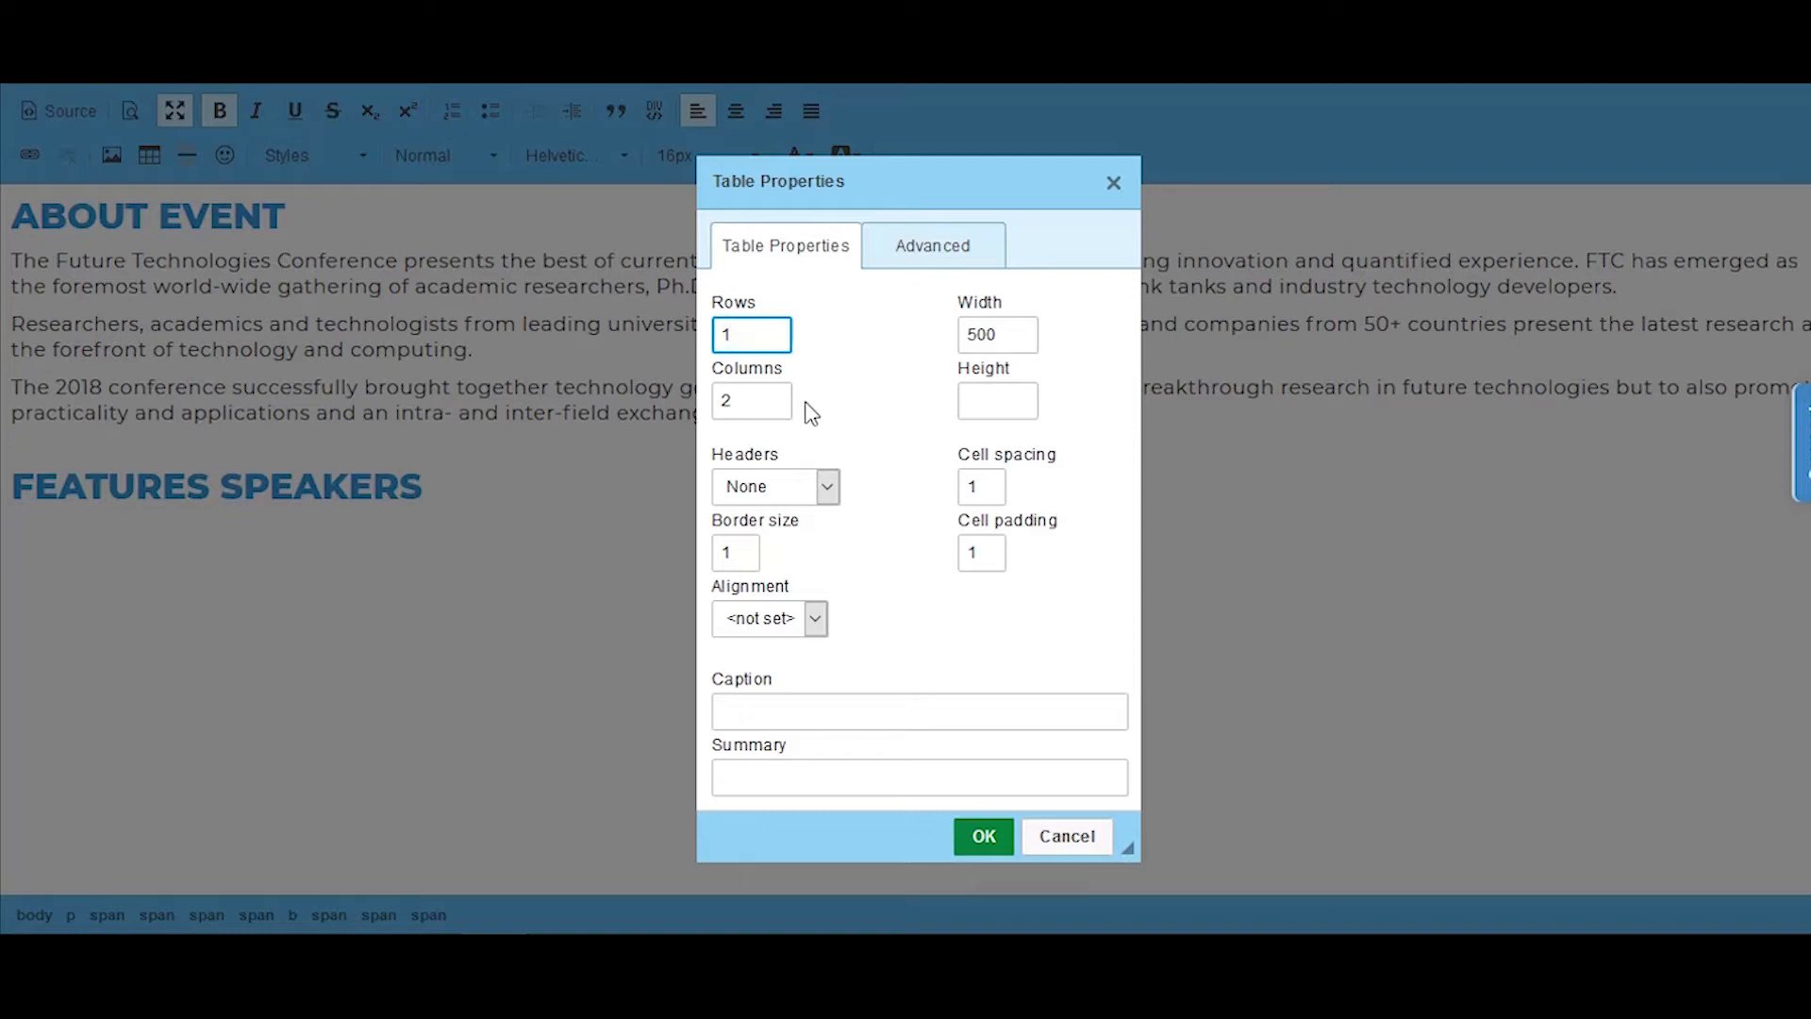
double_click(981, 335)
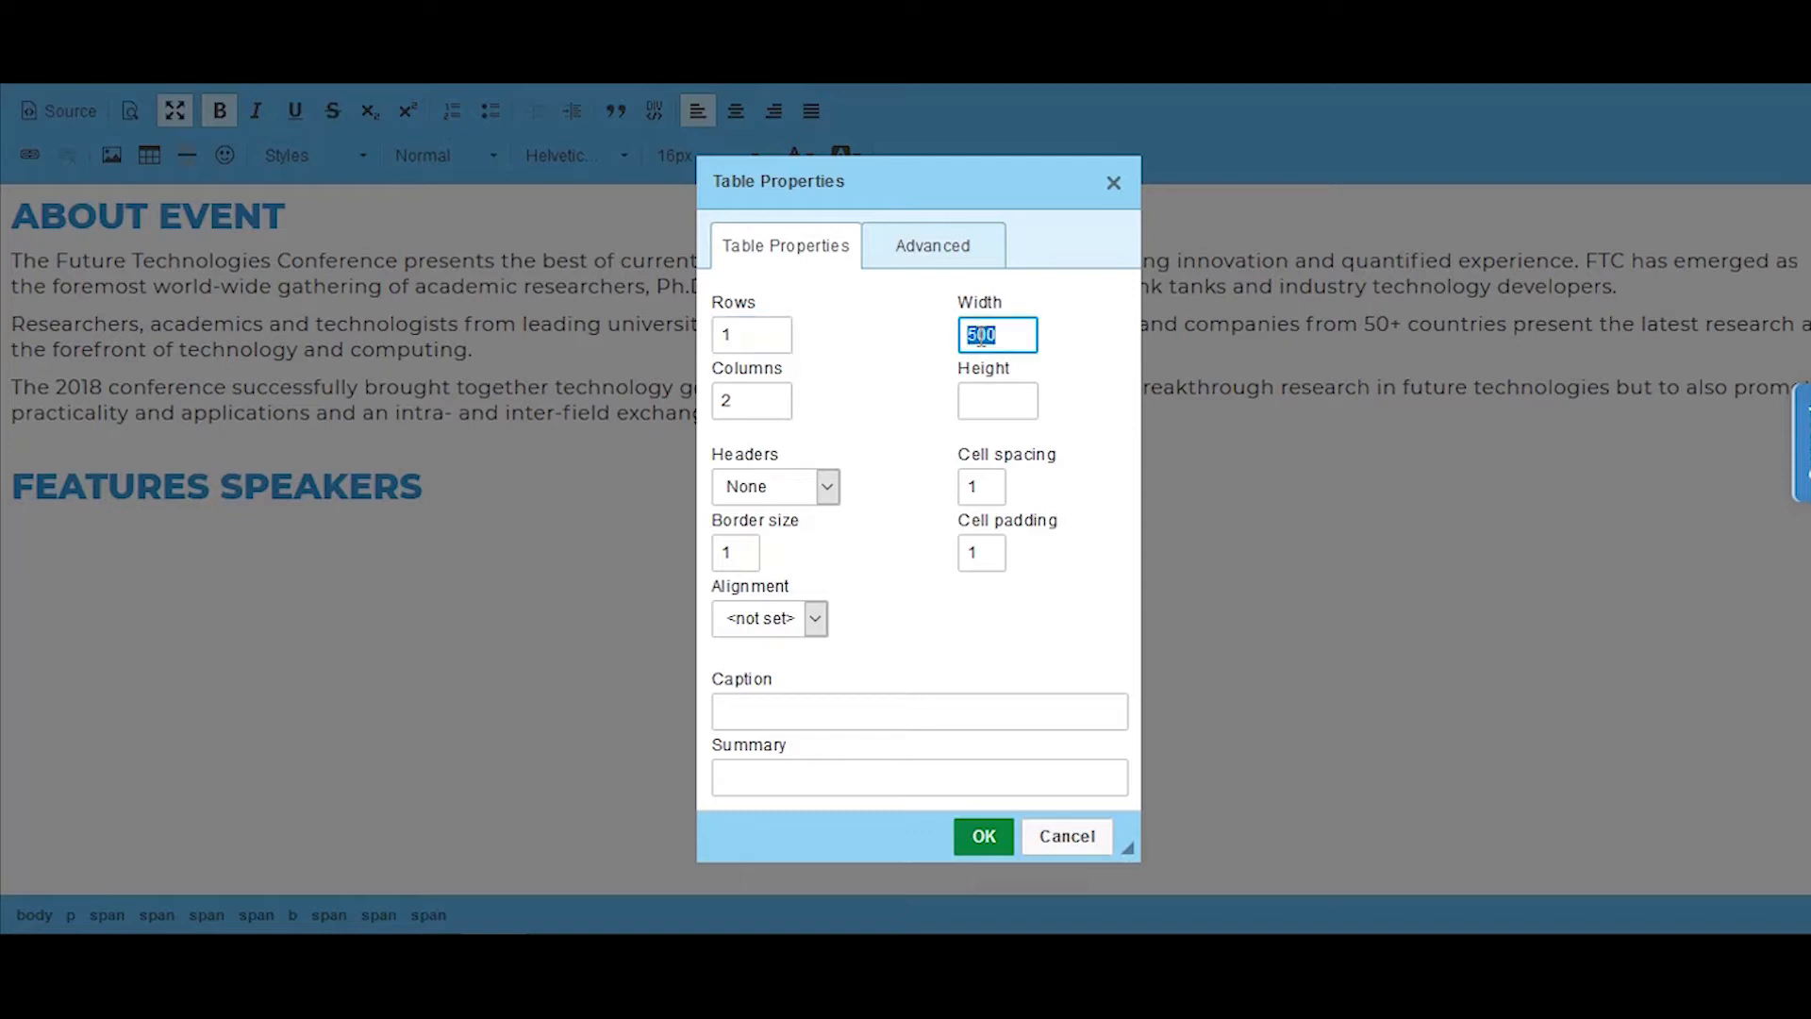
text(2)
key(BackSpace)
key(BackSpace)
key(BackSpace)
text(%)
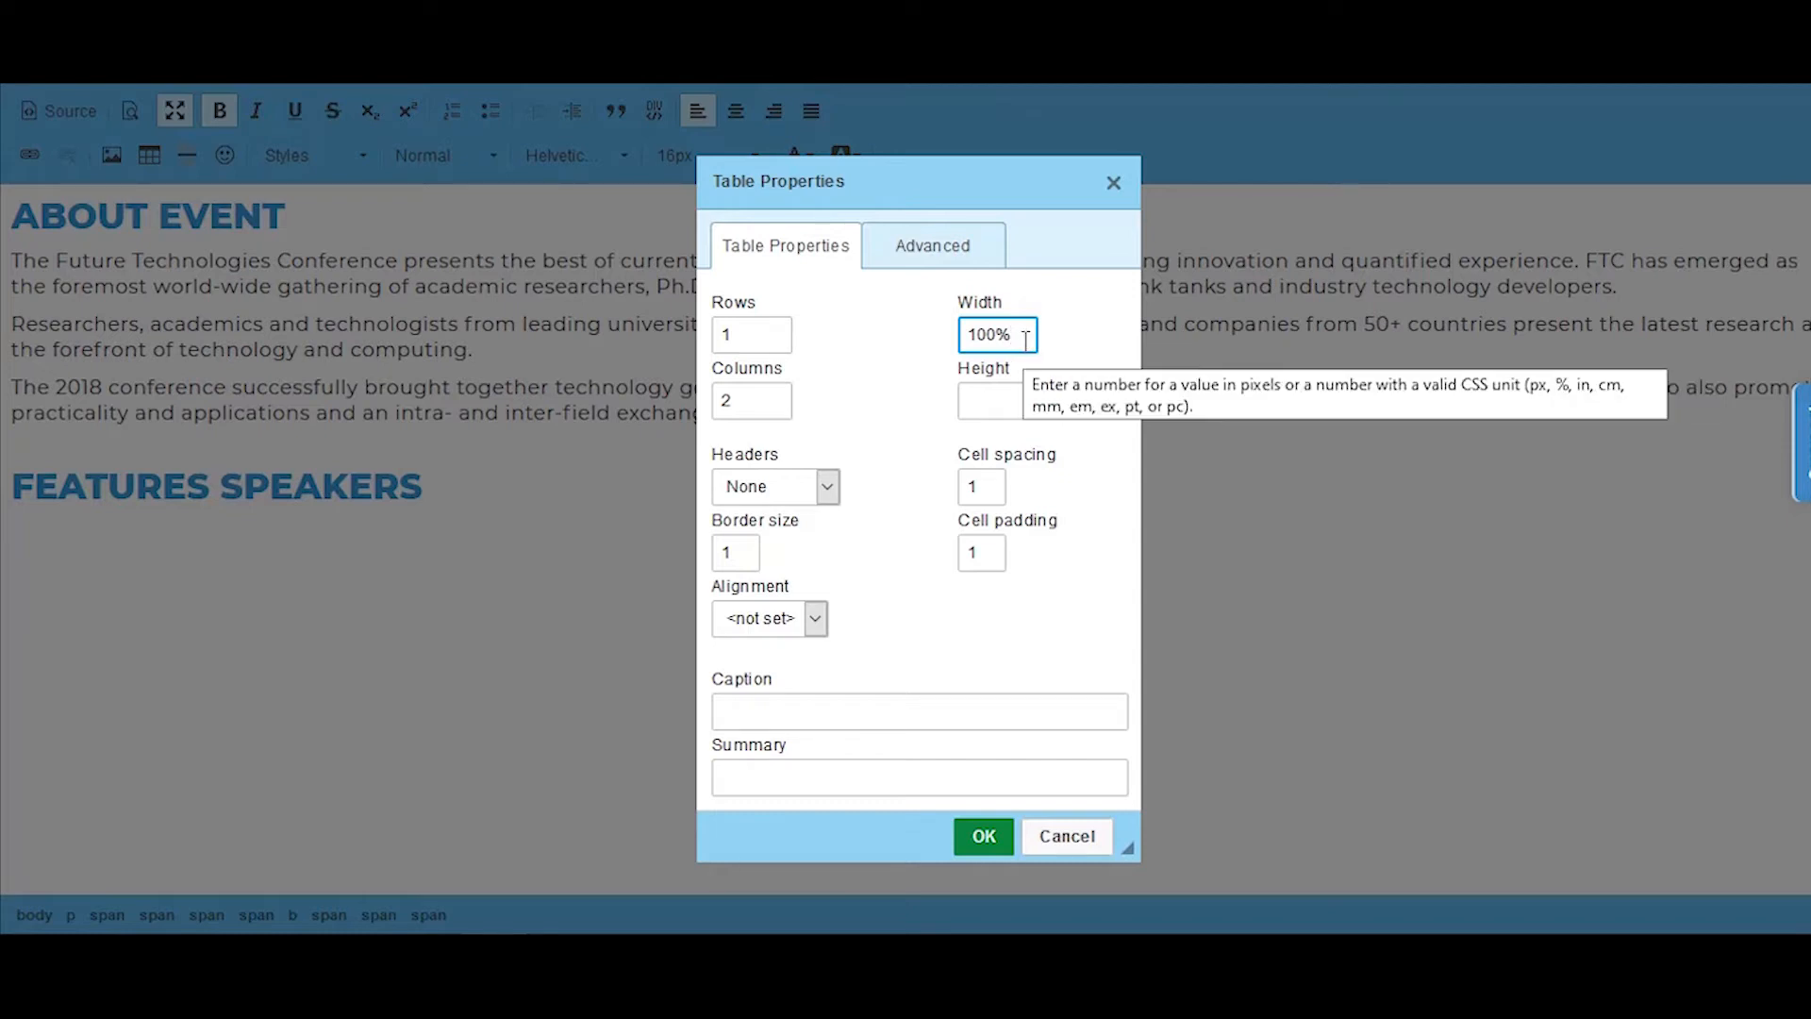
double_click(733, 557)
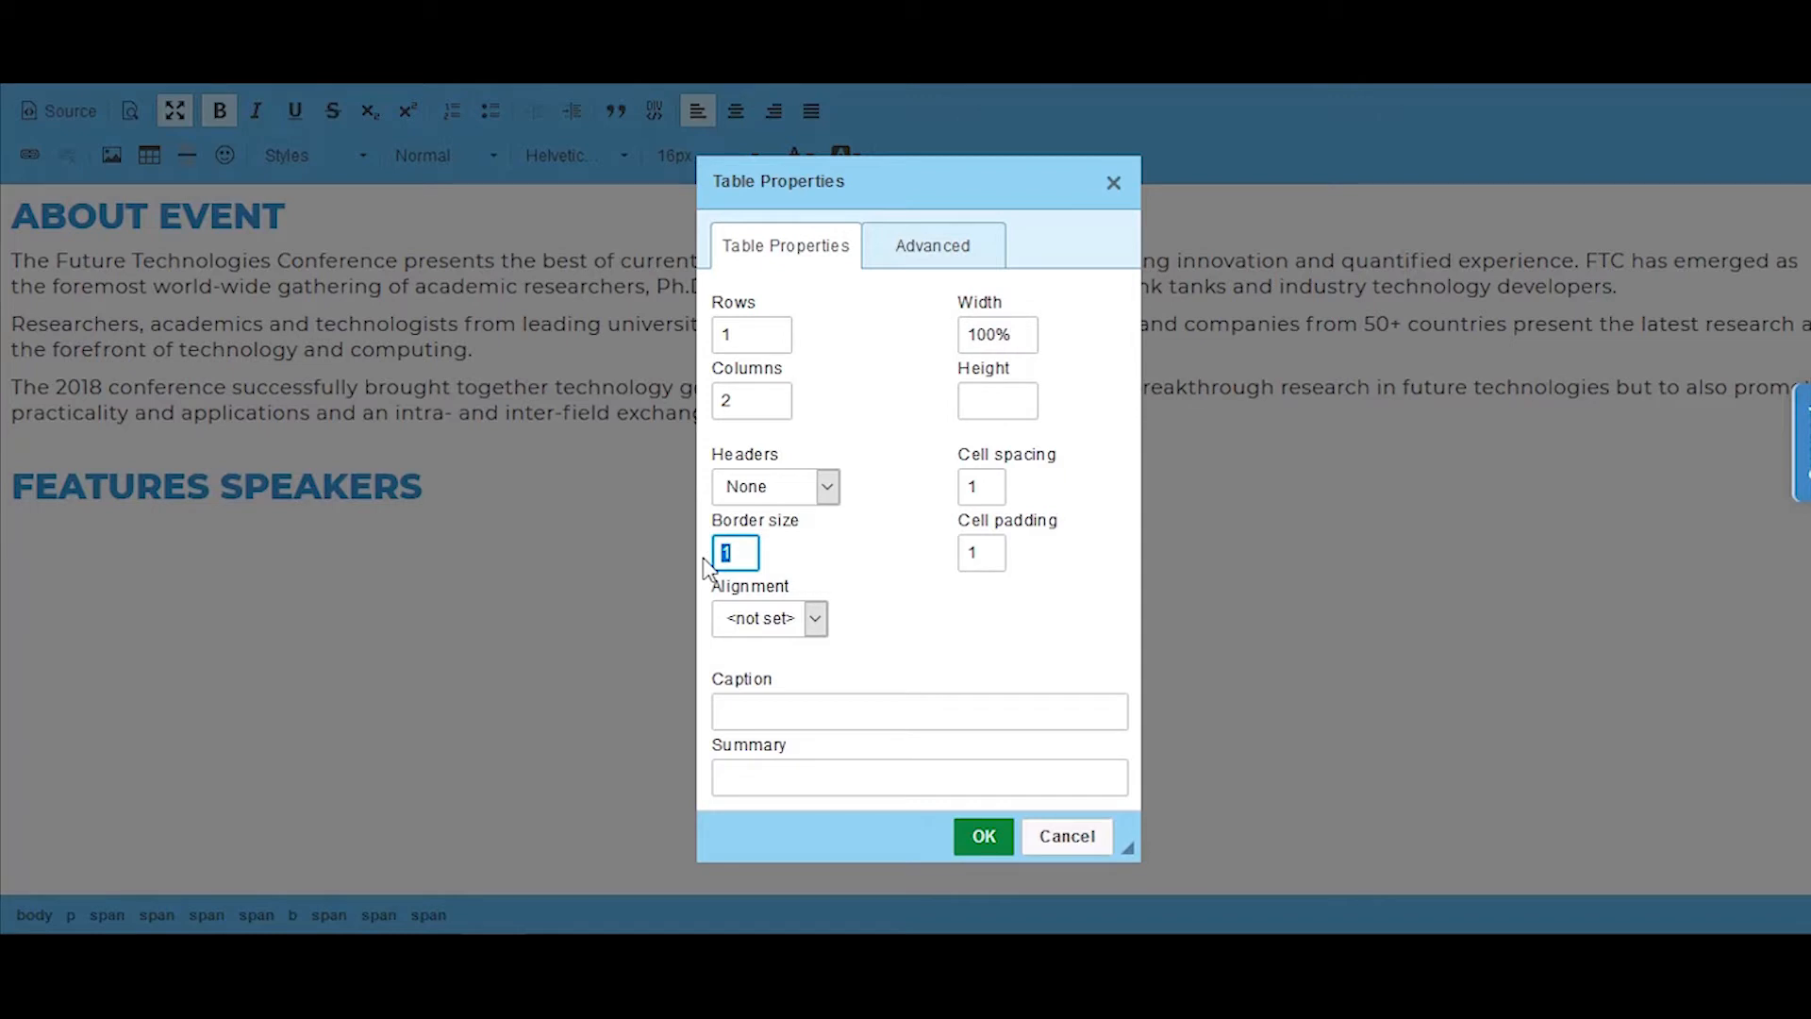
text(0)
click(981, 837)
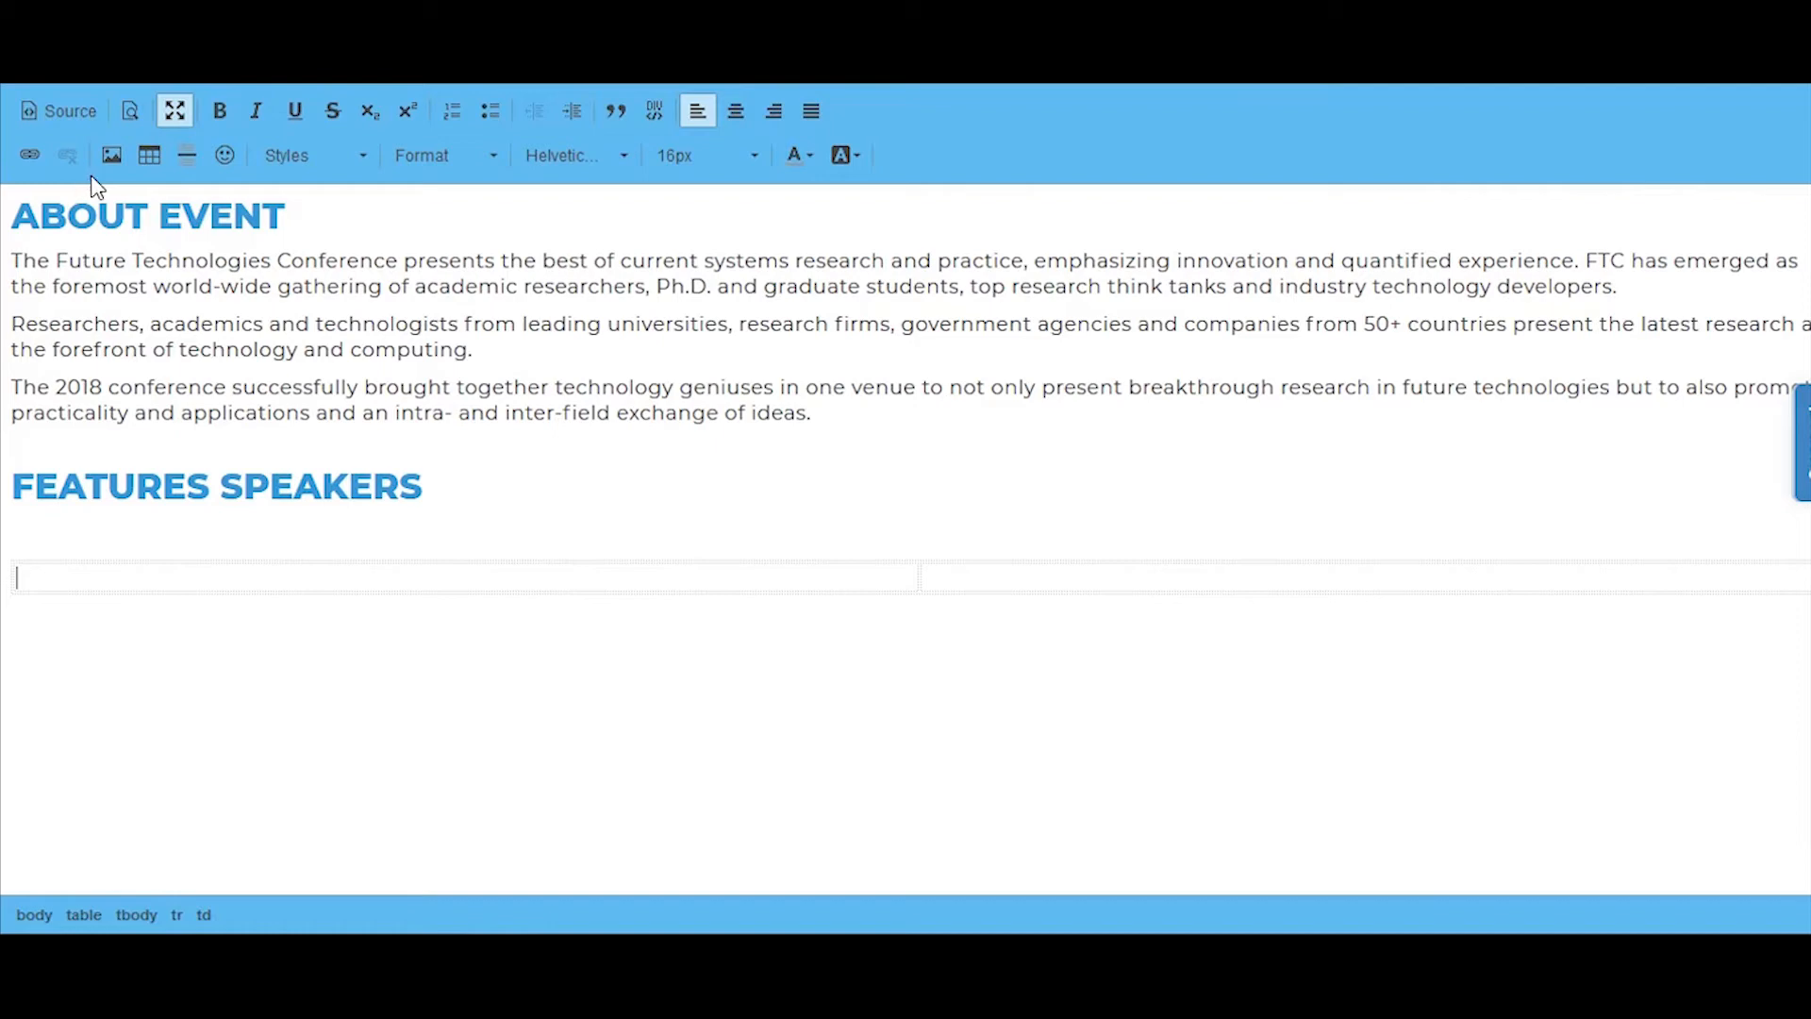
Step: Start inserting an image in the table's first cell and upload MarkZuckerberg 2 from the speakers sample folder to the server
click(111, 157)
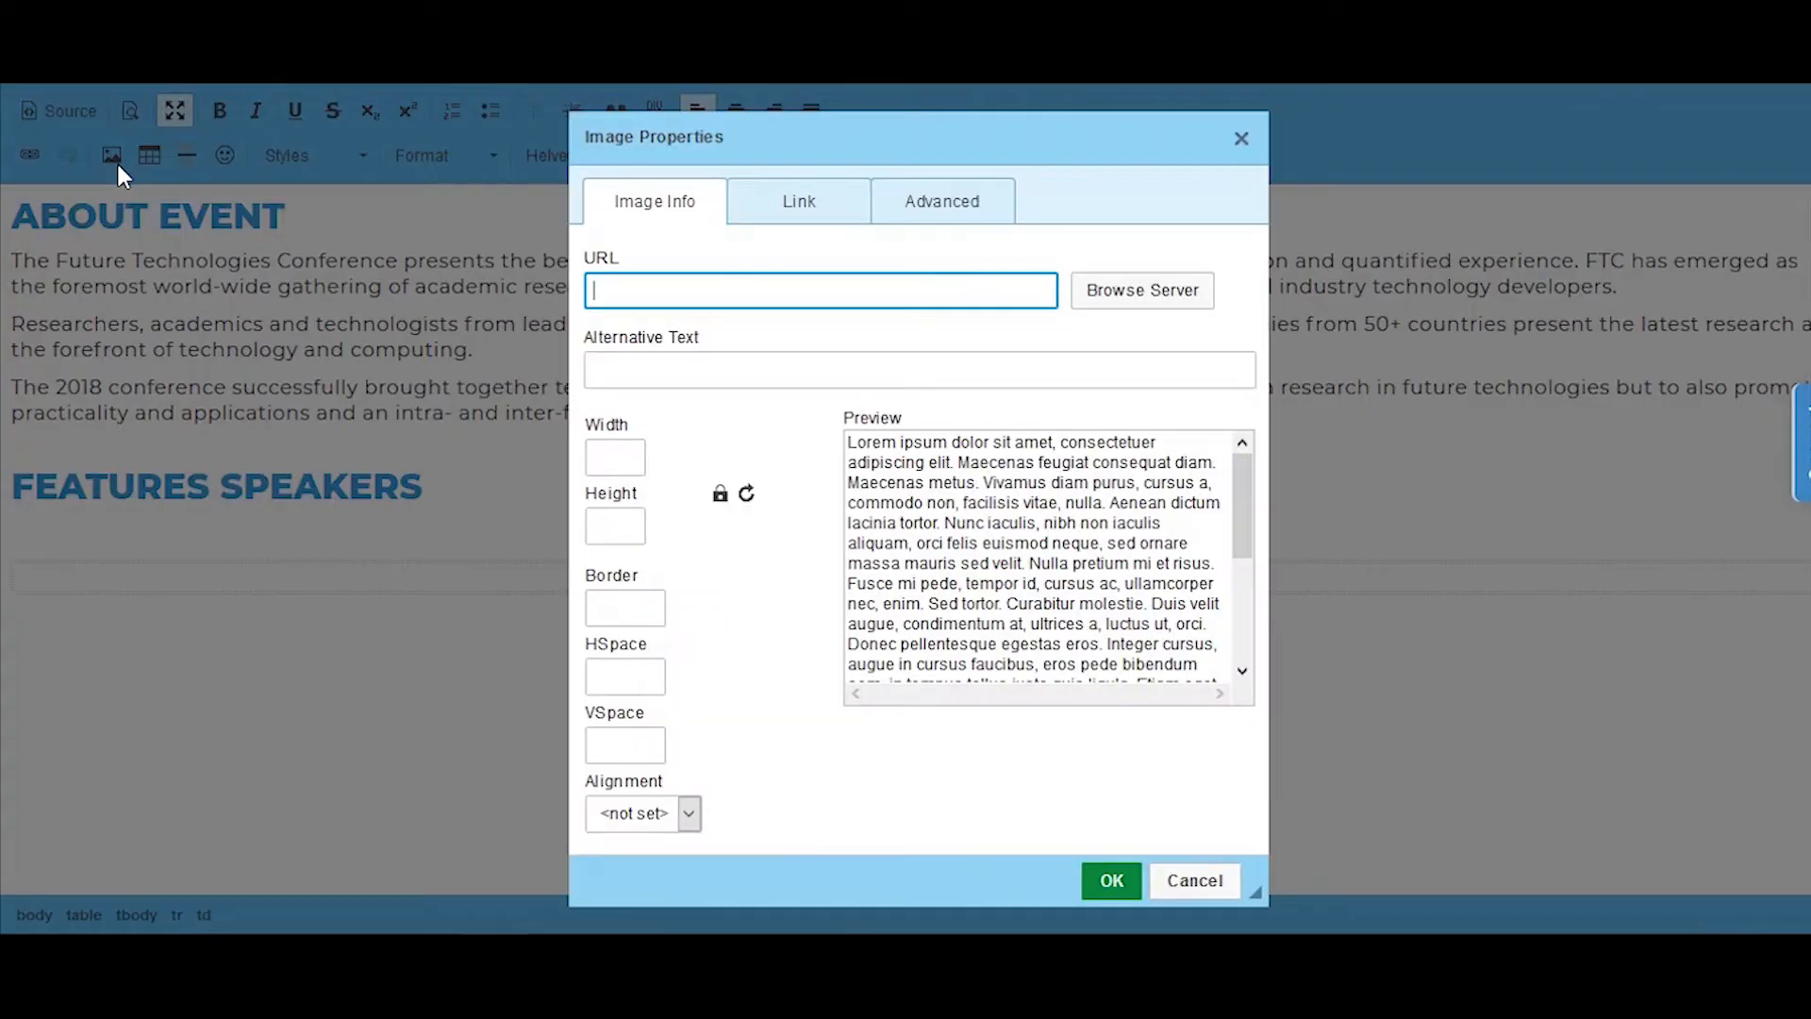
click(1106, 291)
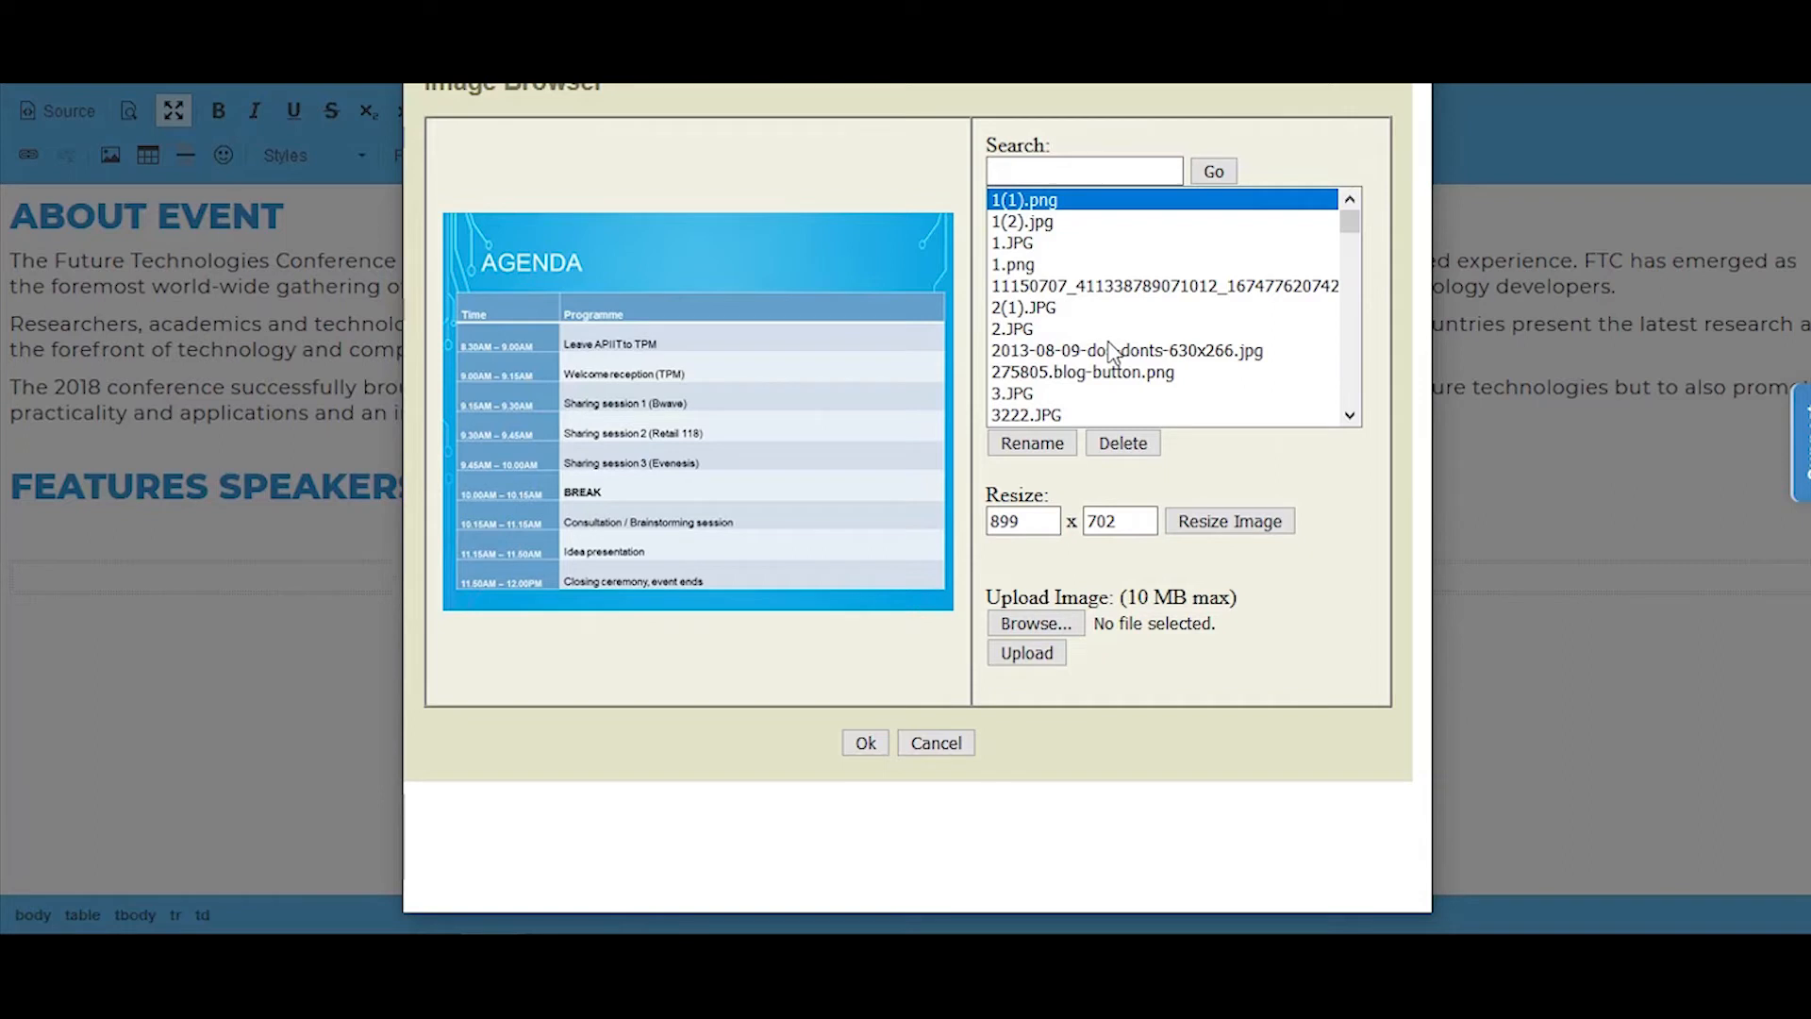
click(1056, 330)
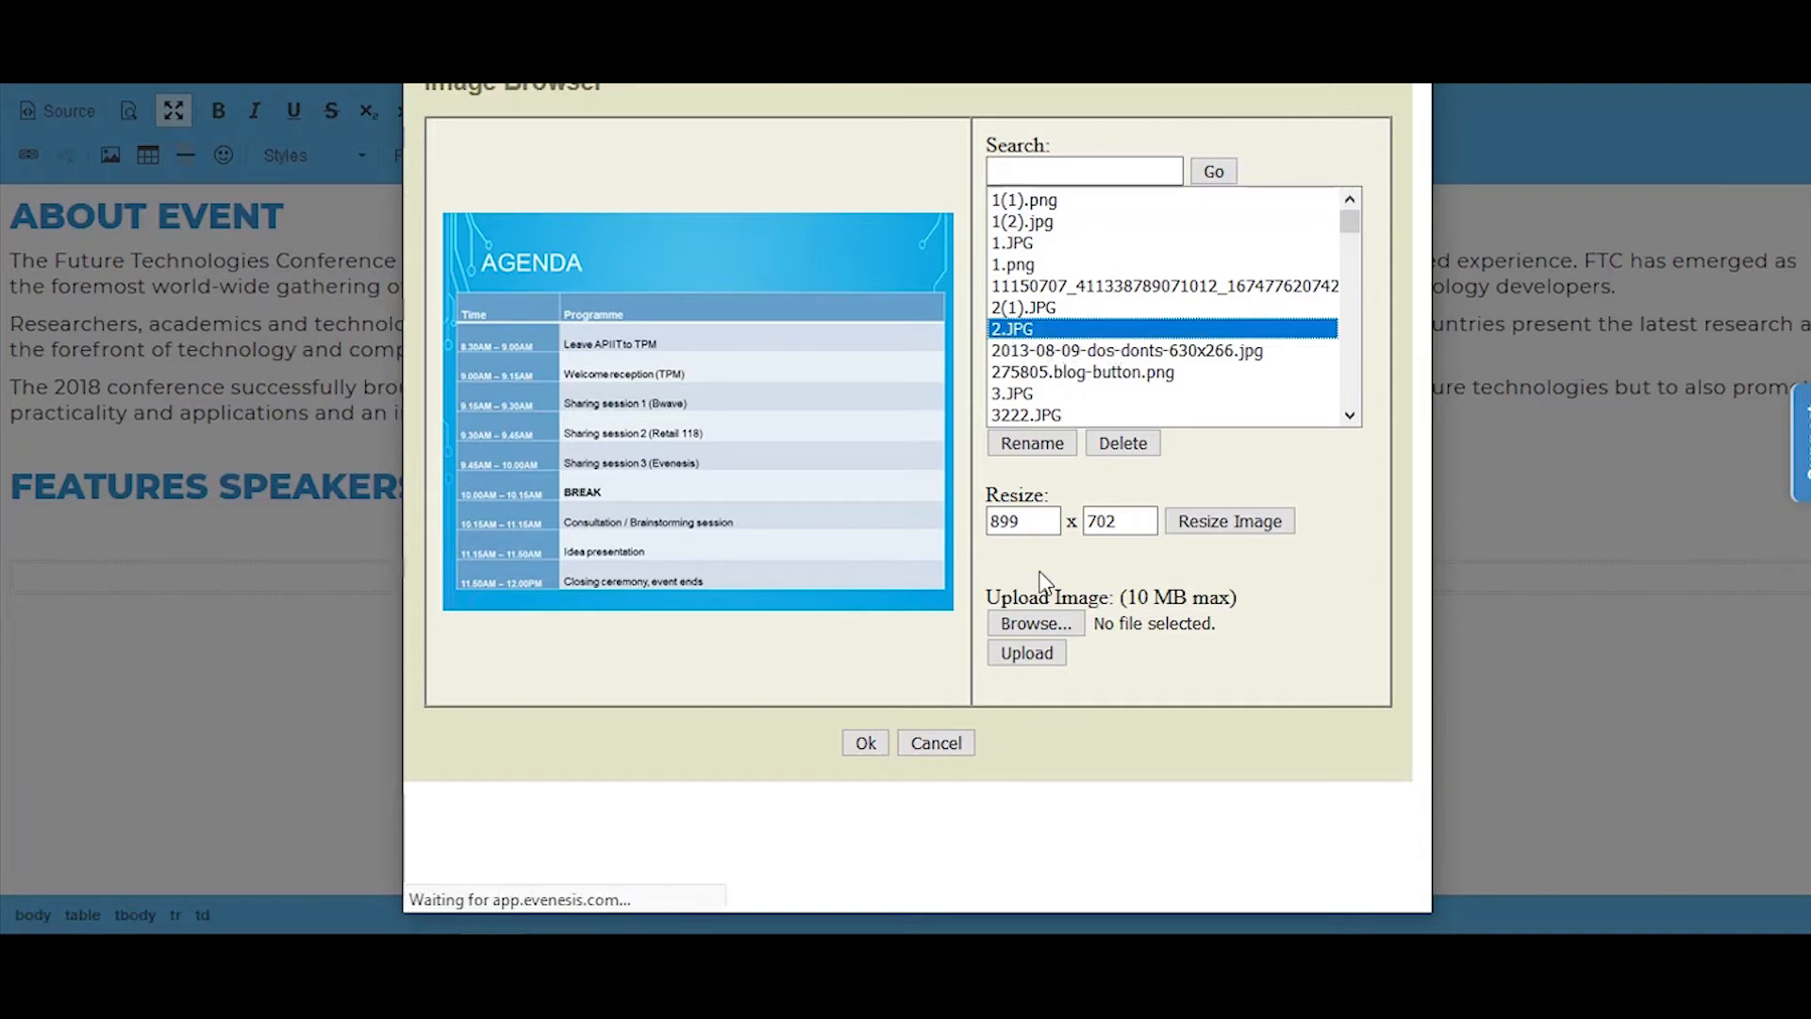
click(1034, 624)
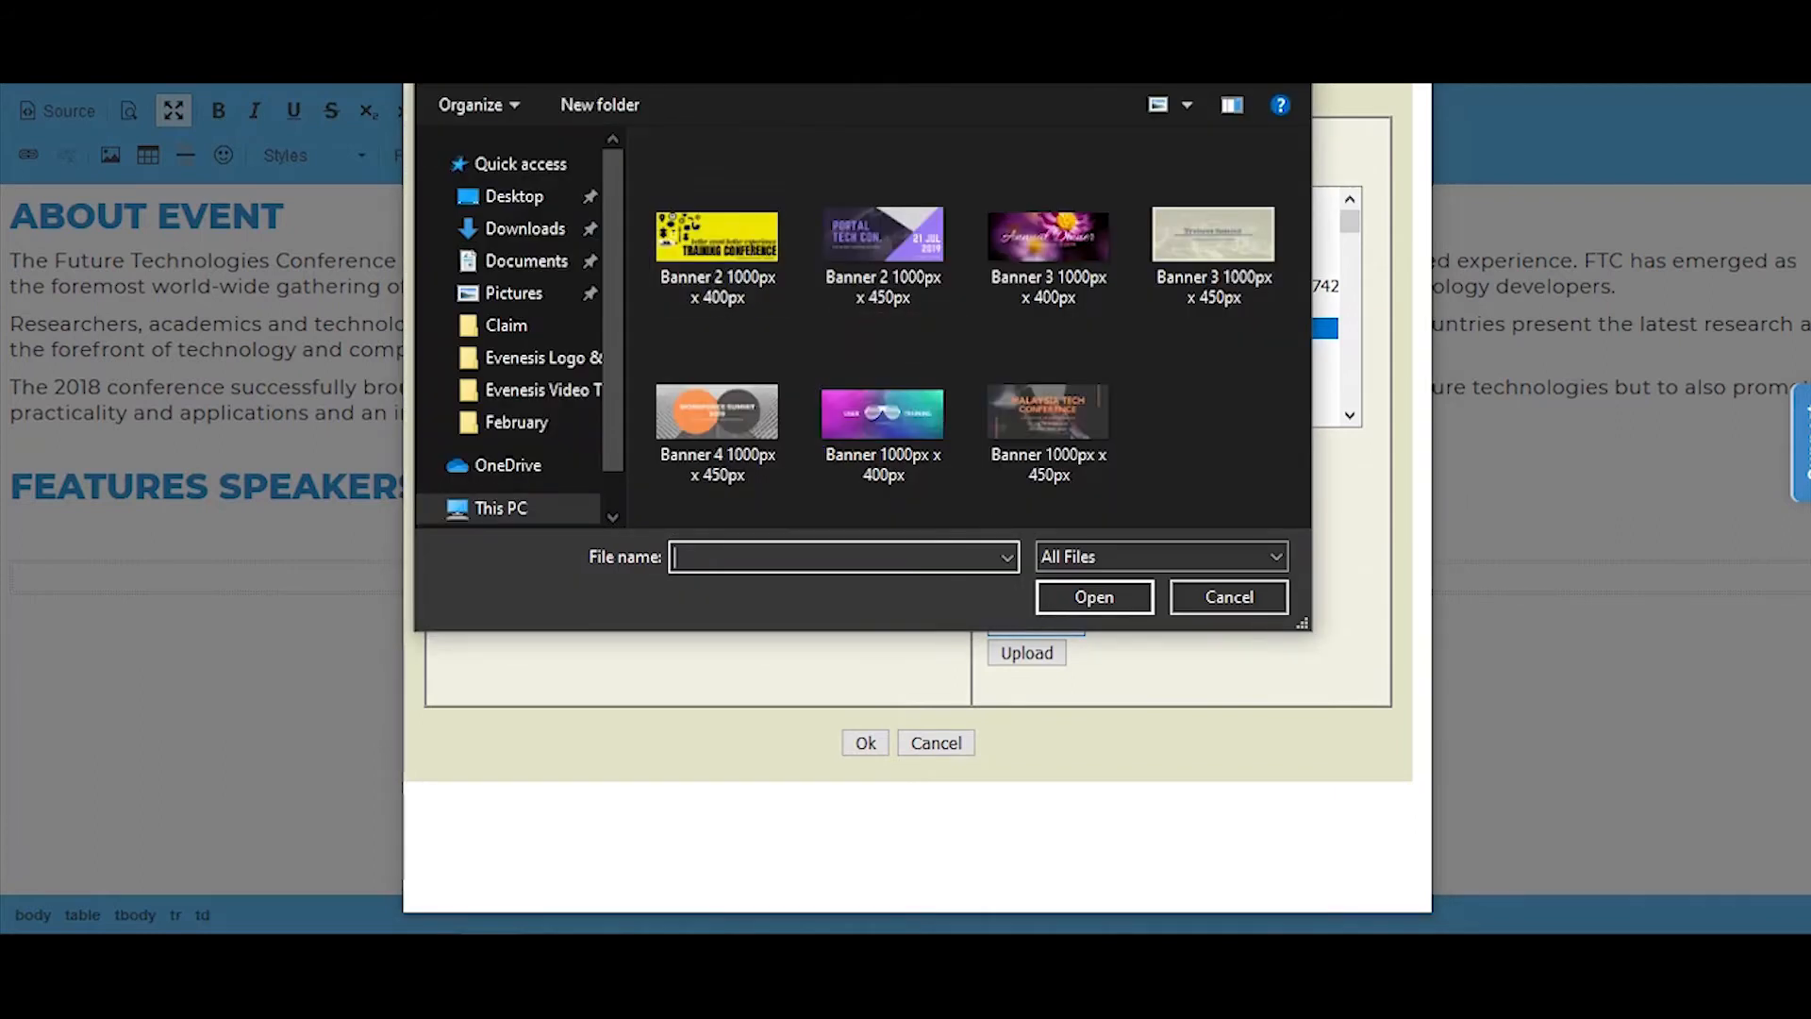
click(542, 61)
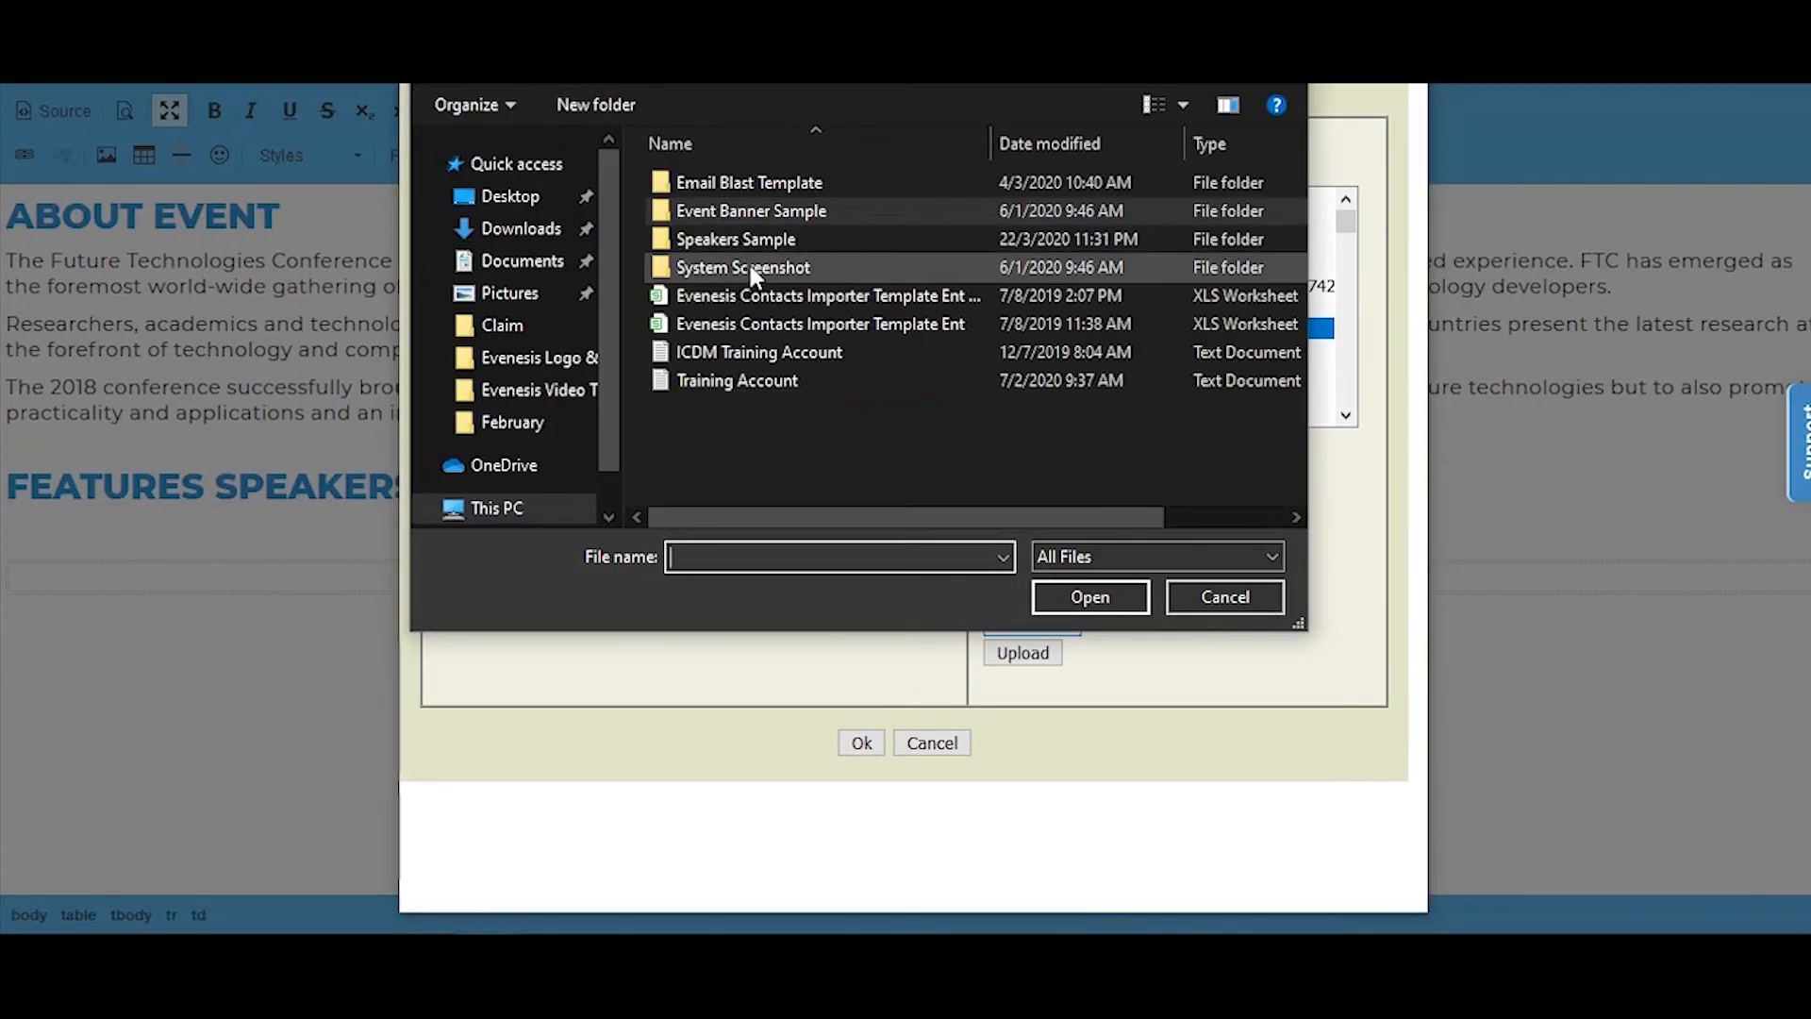
click(760, 245)
double_click(760, 246)
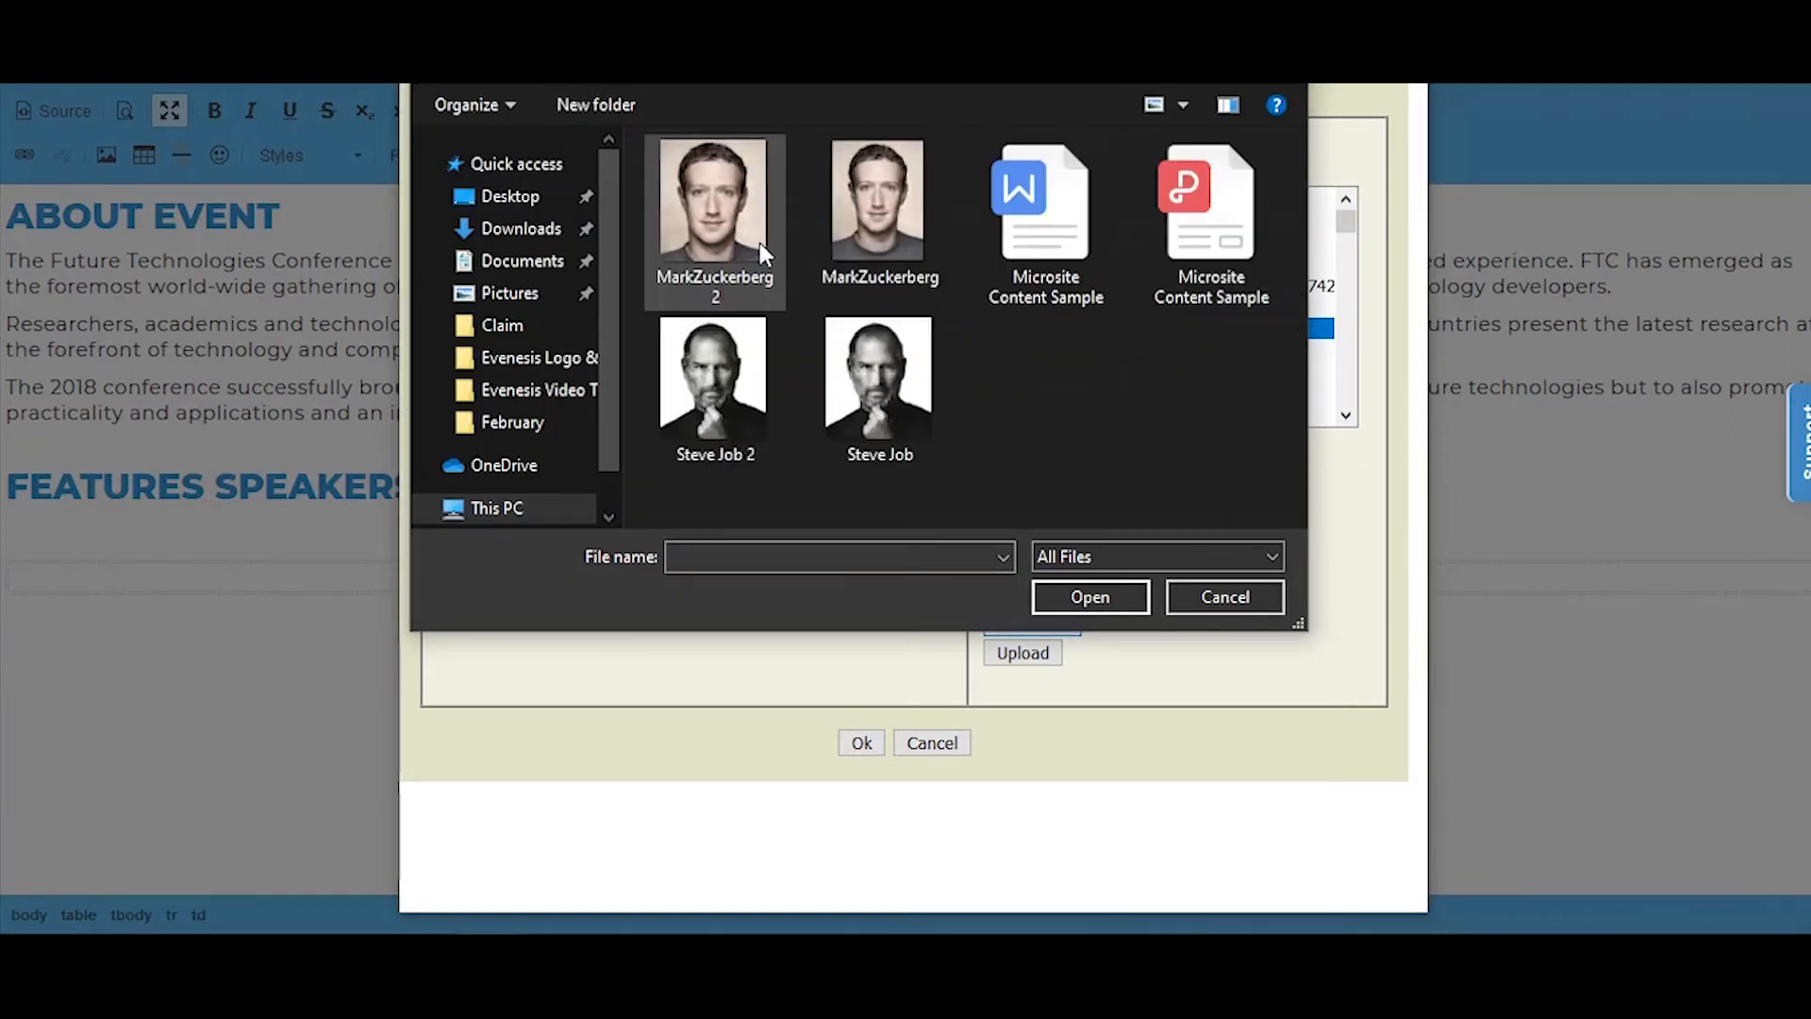
click(710, 247)
click(1051, 596)
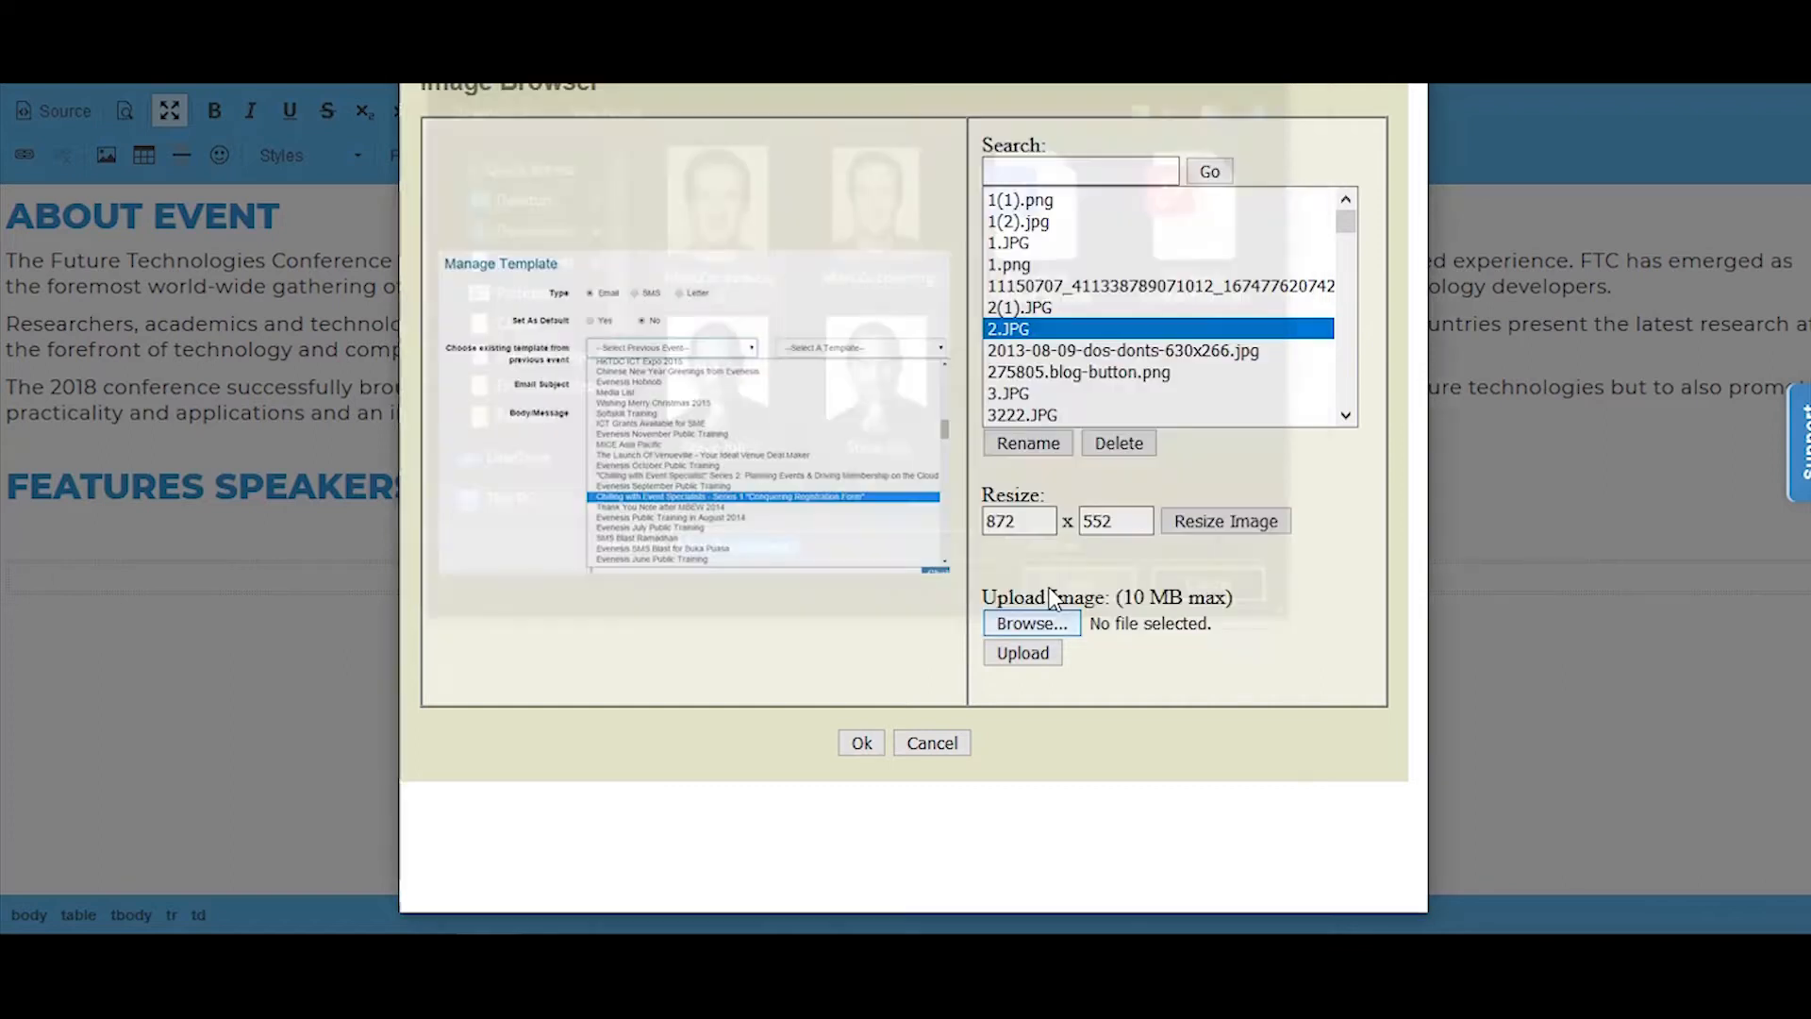
click(1032, 653)
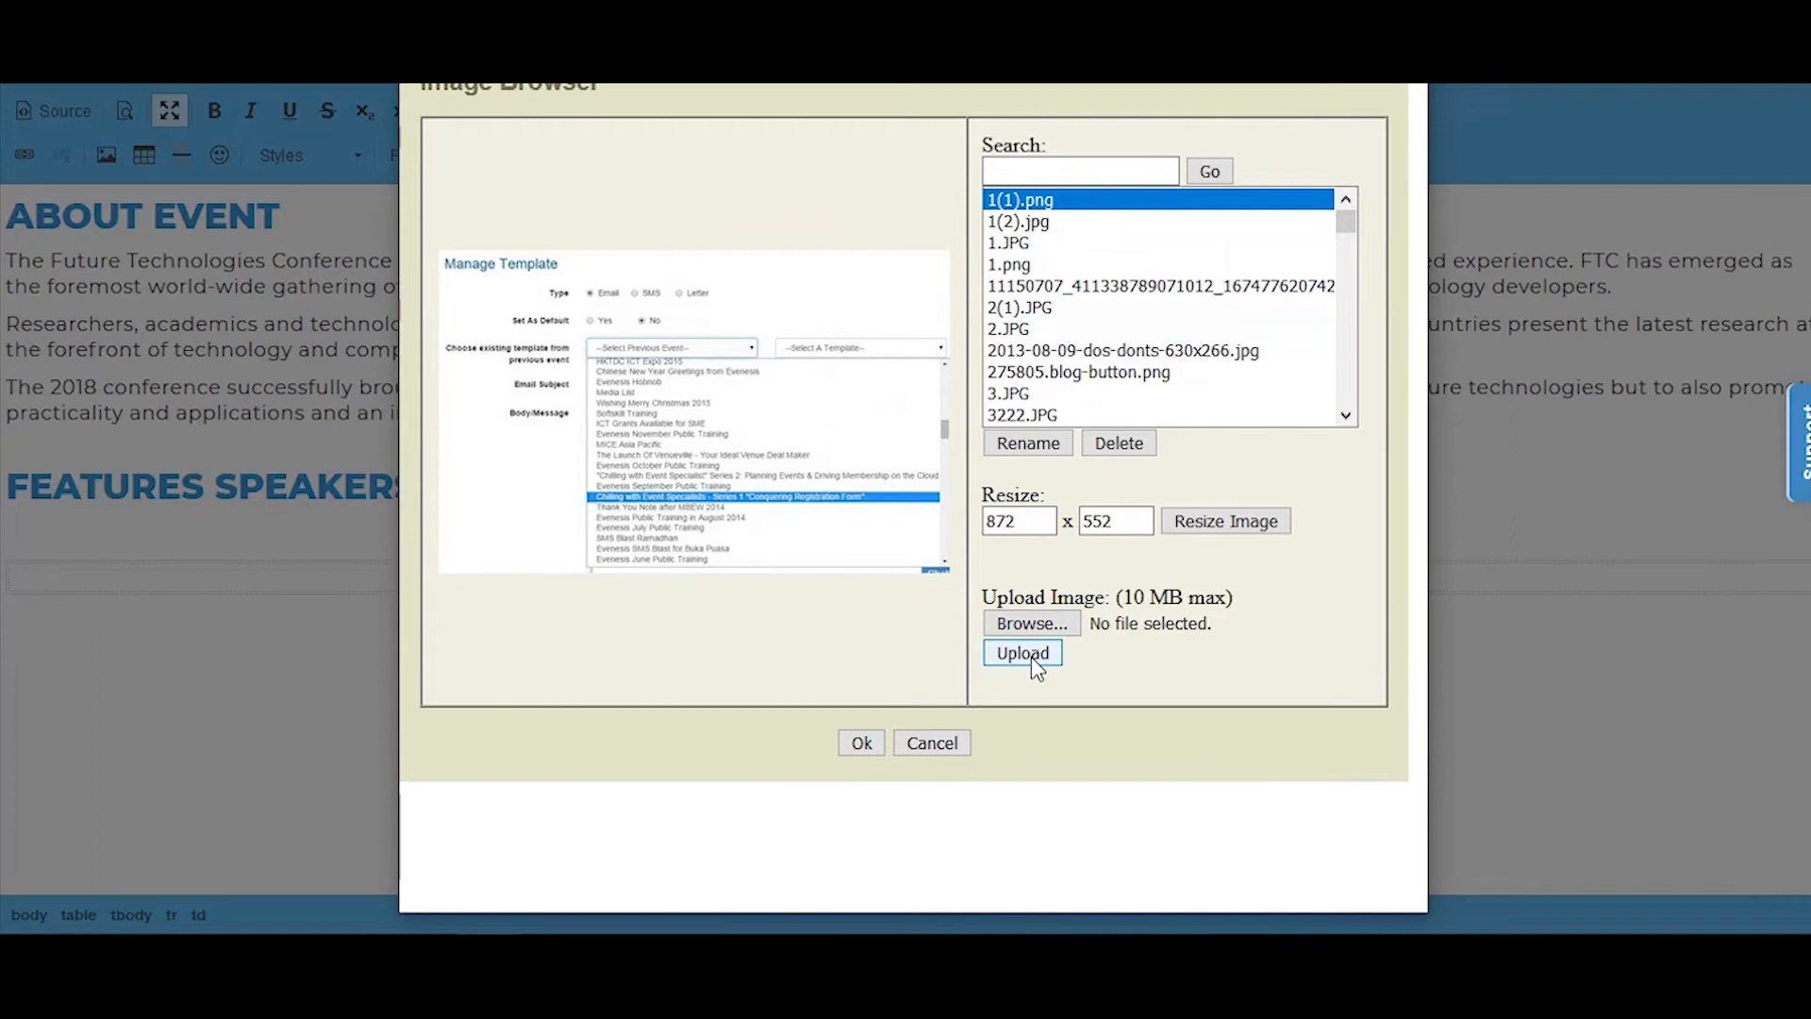
Step: Upload the image Steve Job 2 to the server as well
click(1034, 623)
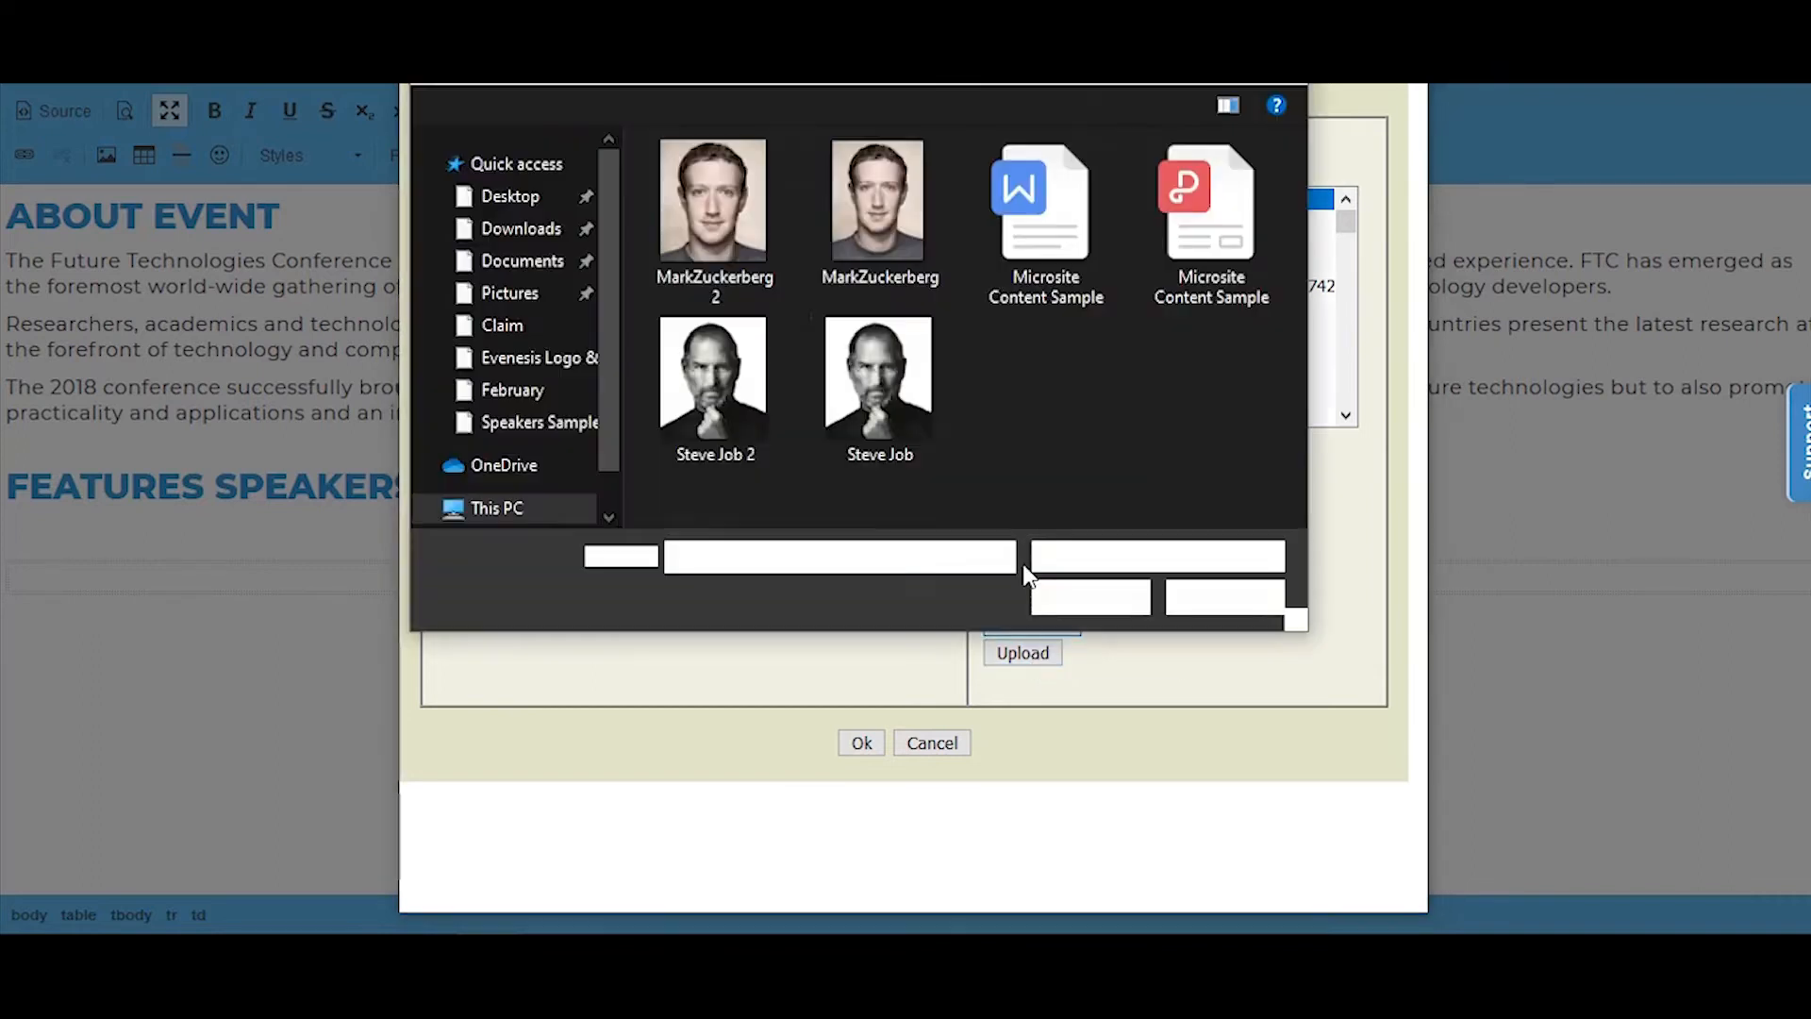
click(754, 415)
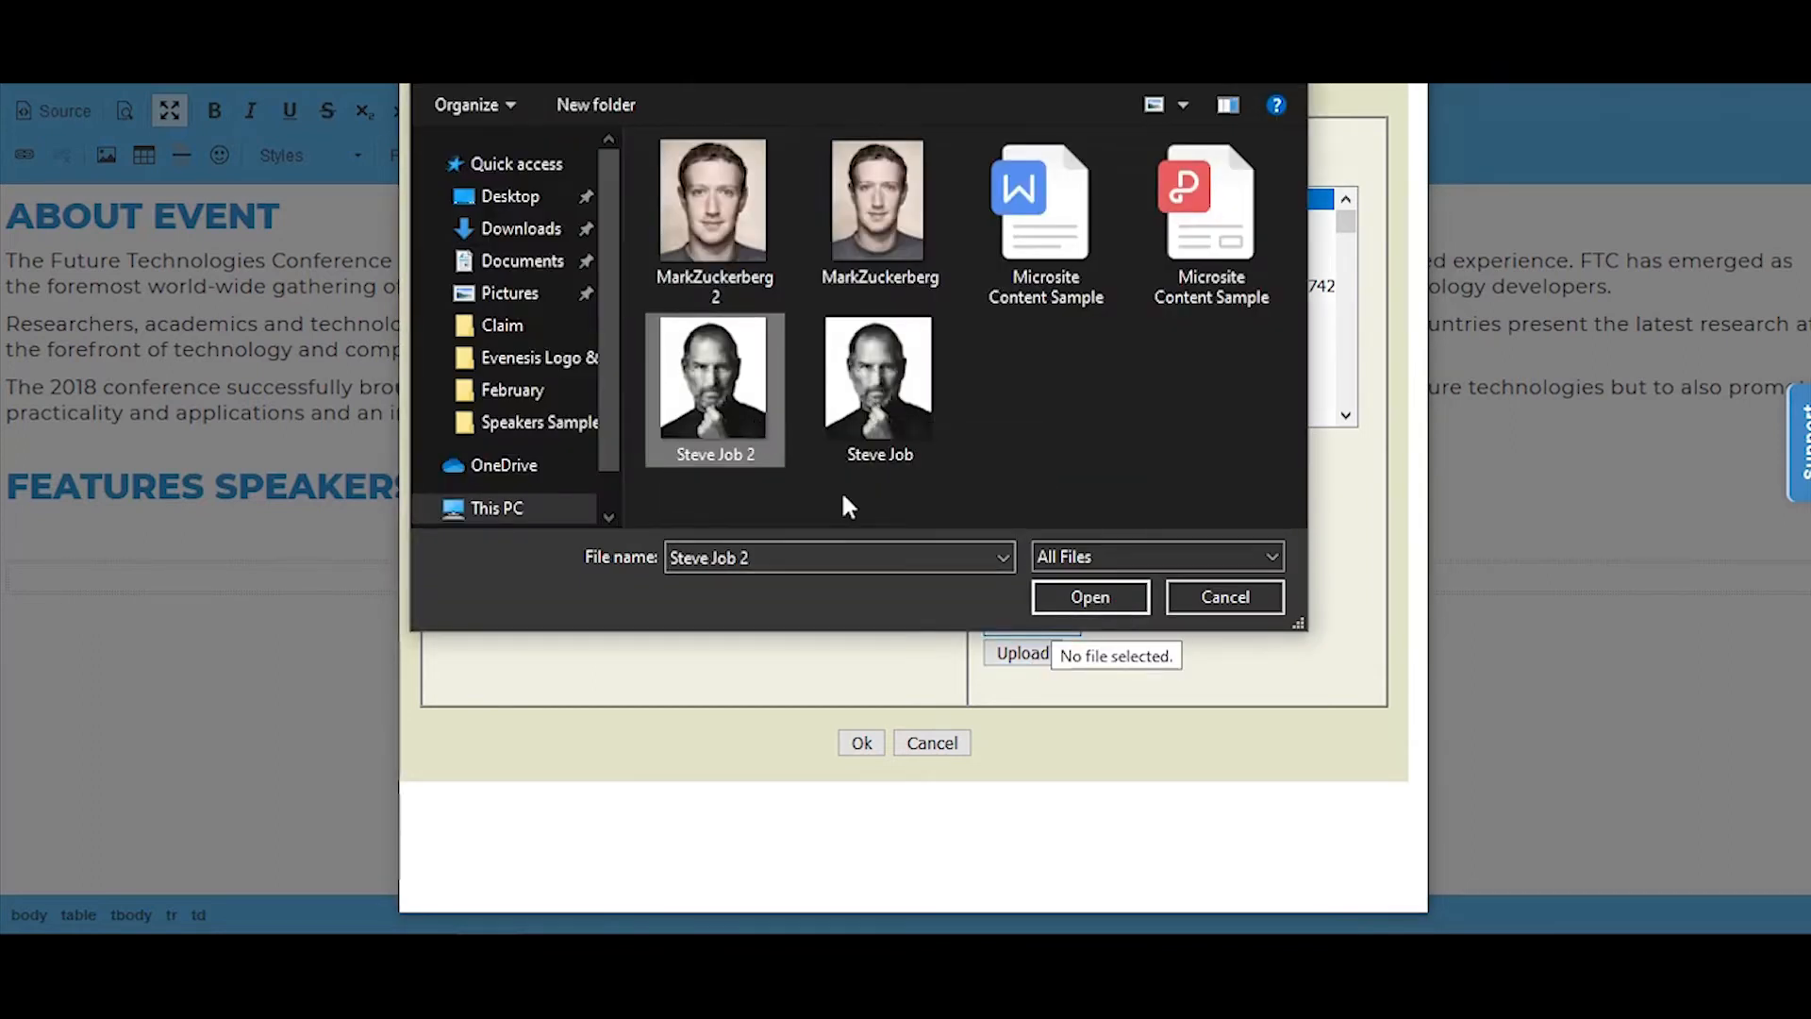
click(1056, 596)
click(1022, 653)
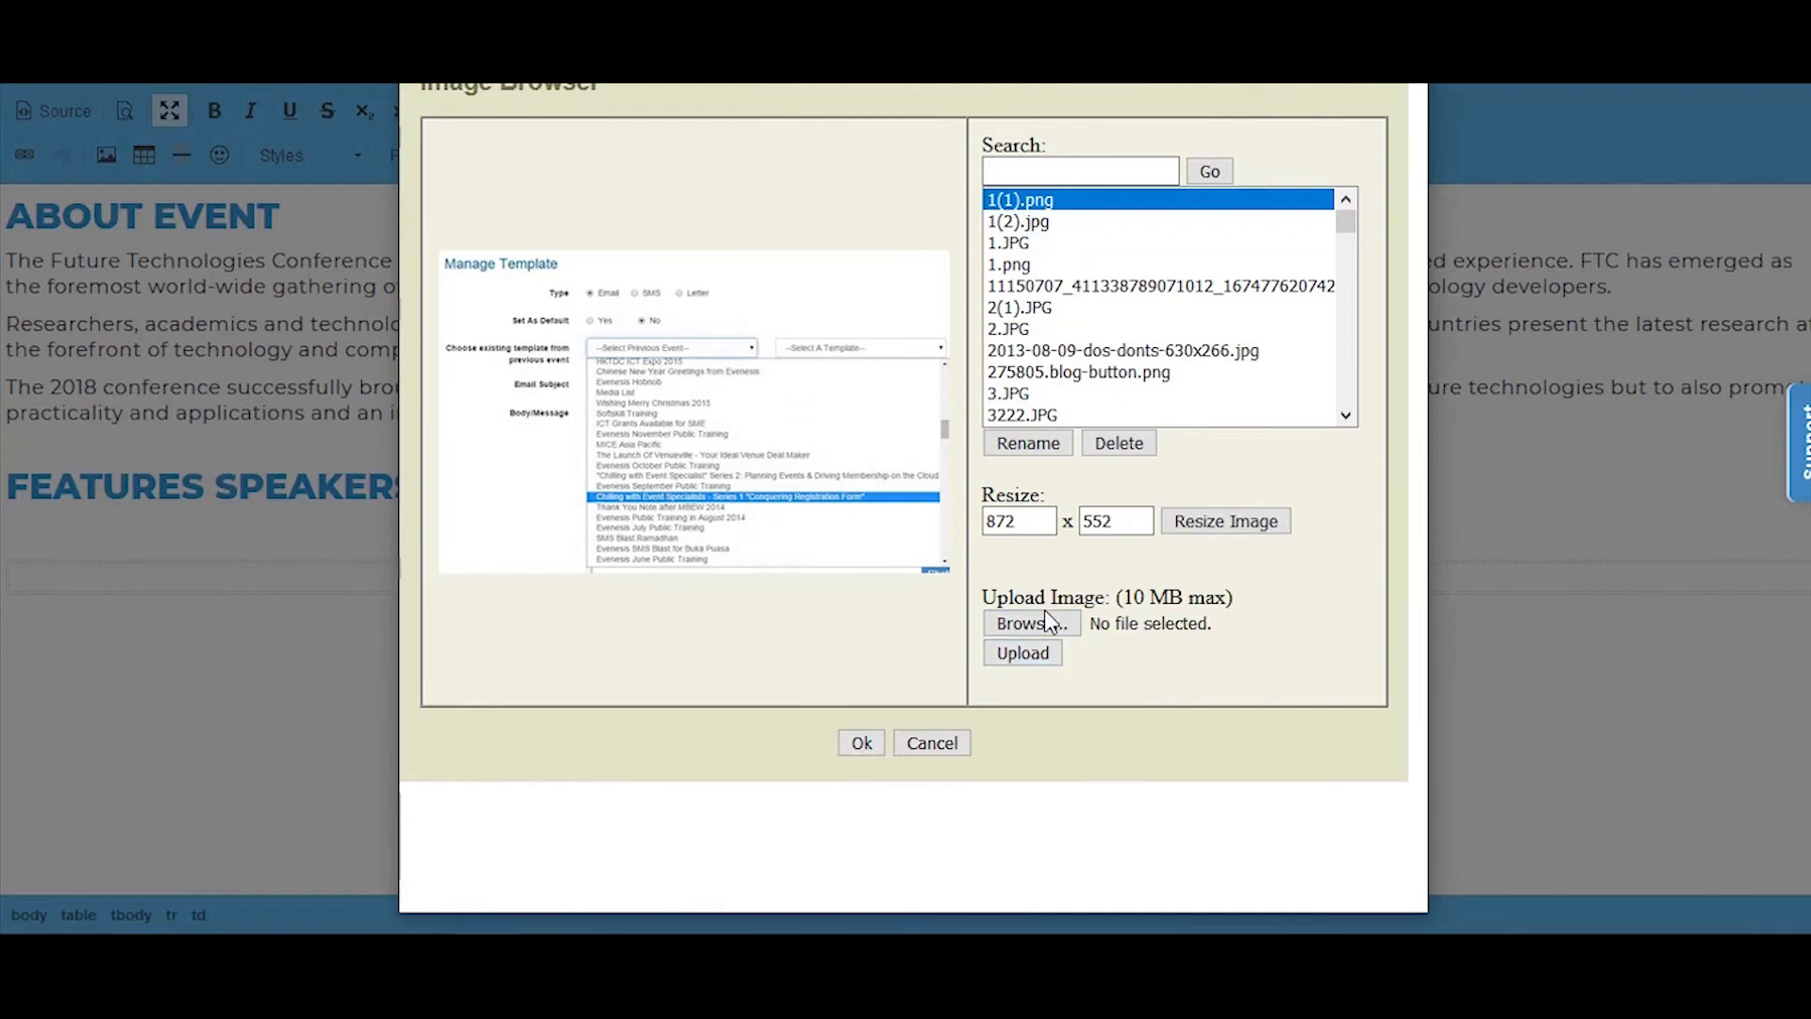
Step: Choose MarkZuckerberg_2(4).jpg from the server's image list as the image to insert
drag(1346, 222, 1344, 339)
scroll(1187, 405, up, 5)
click(1099, 299)
click(864, 712)
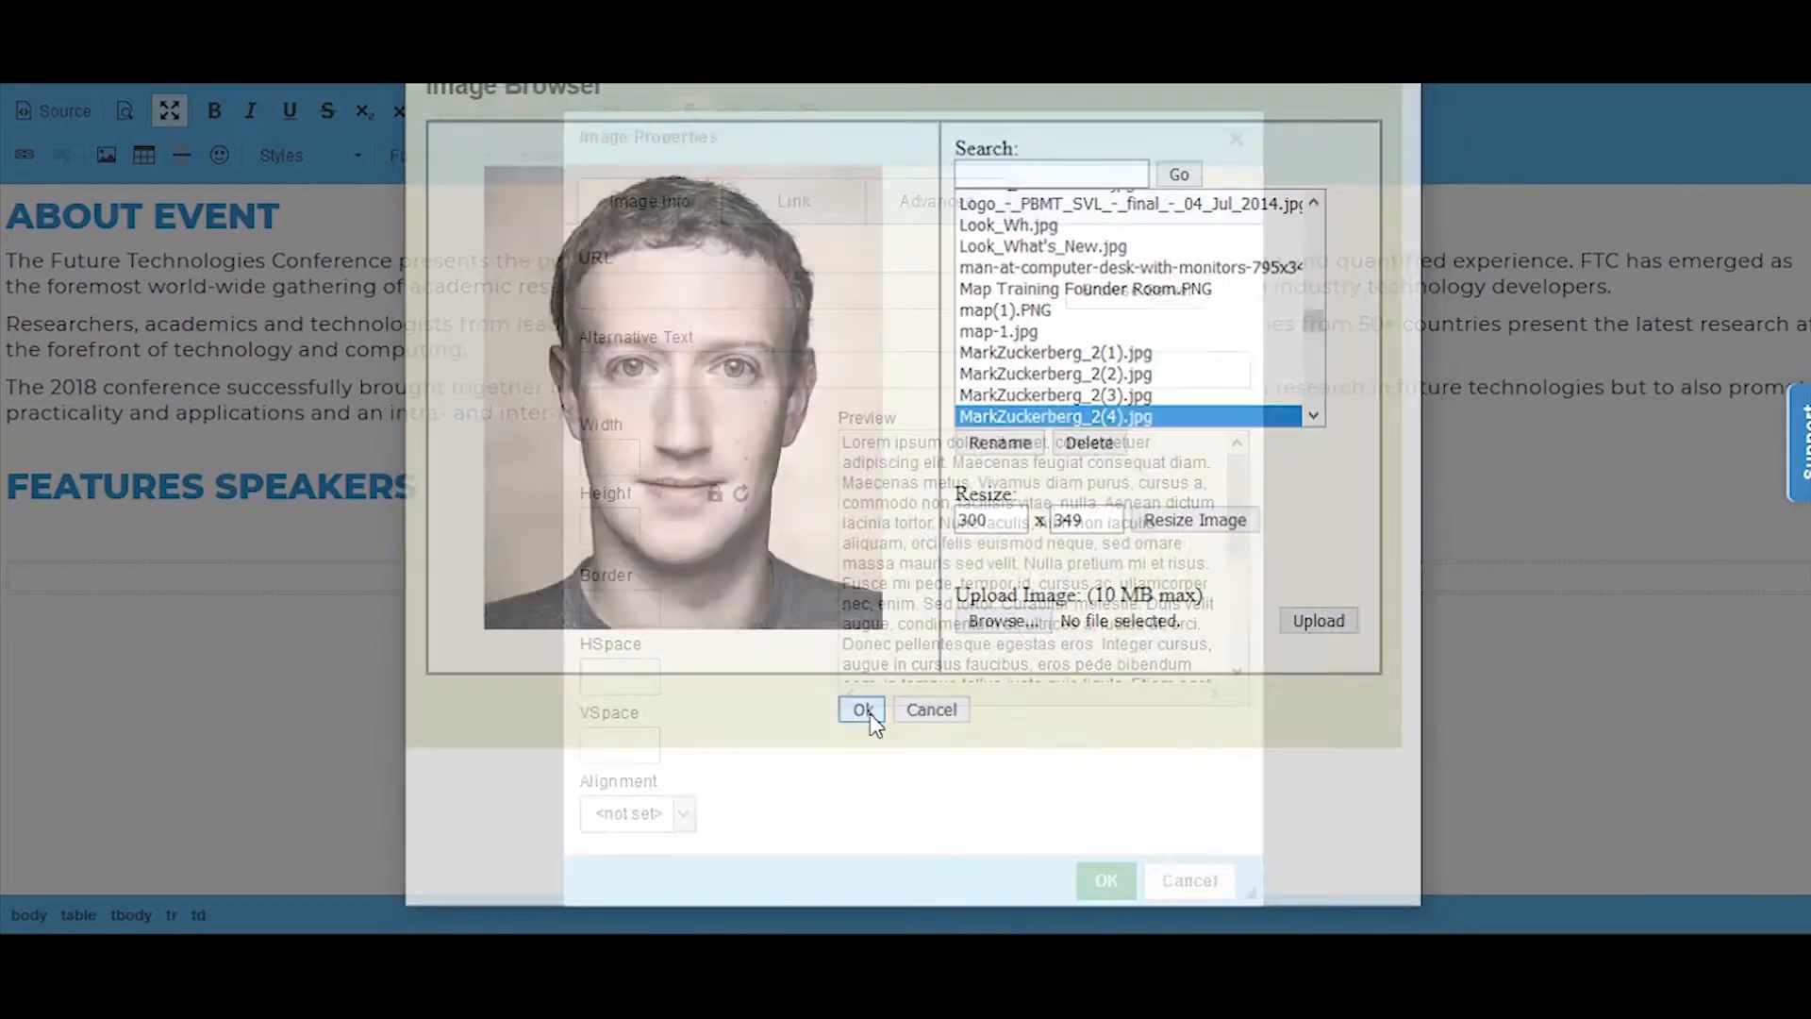
Step: Try setting the image's width to 100% and its height to 100 with the aspect ratio locked
double_click(595, 451)
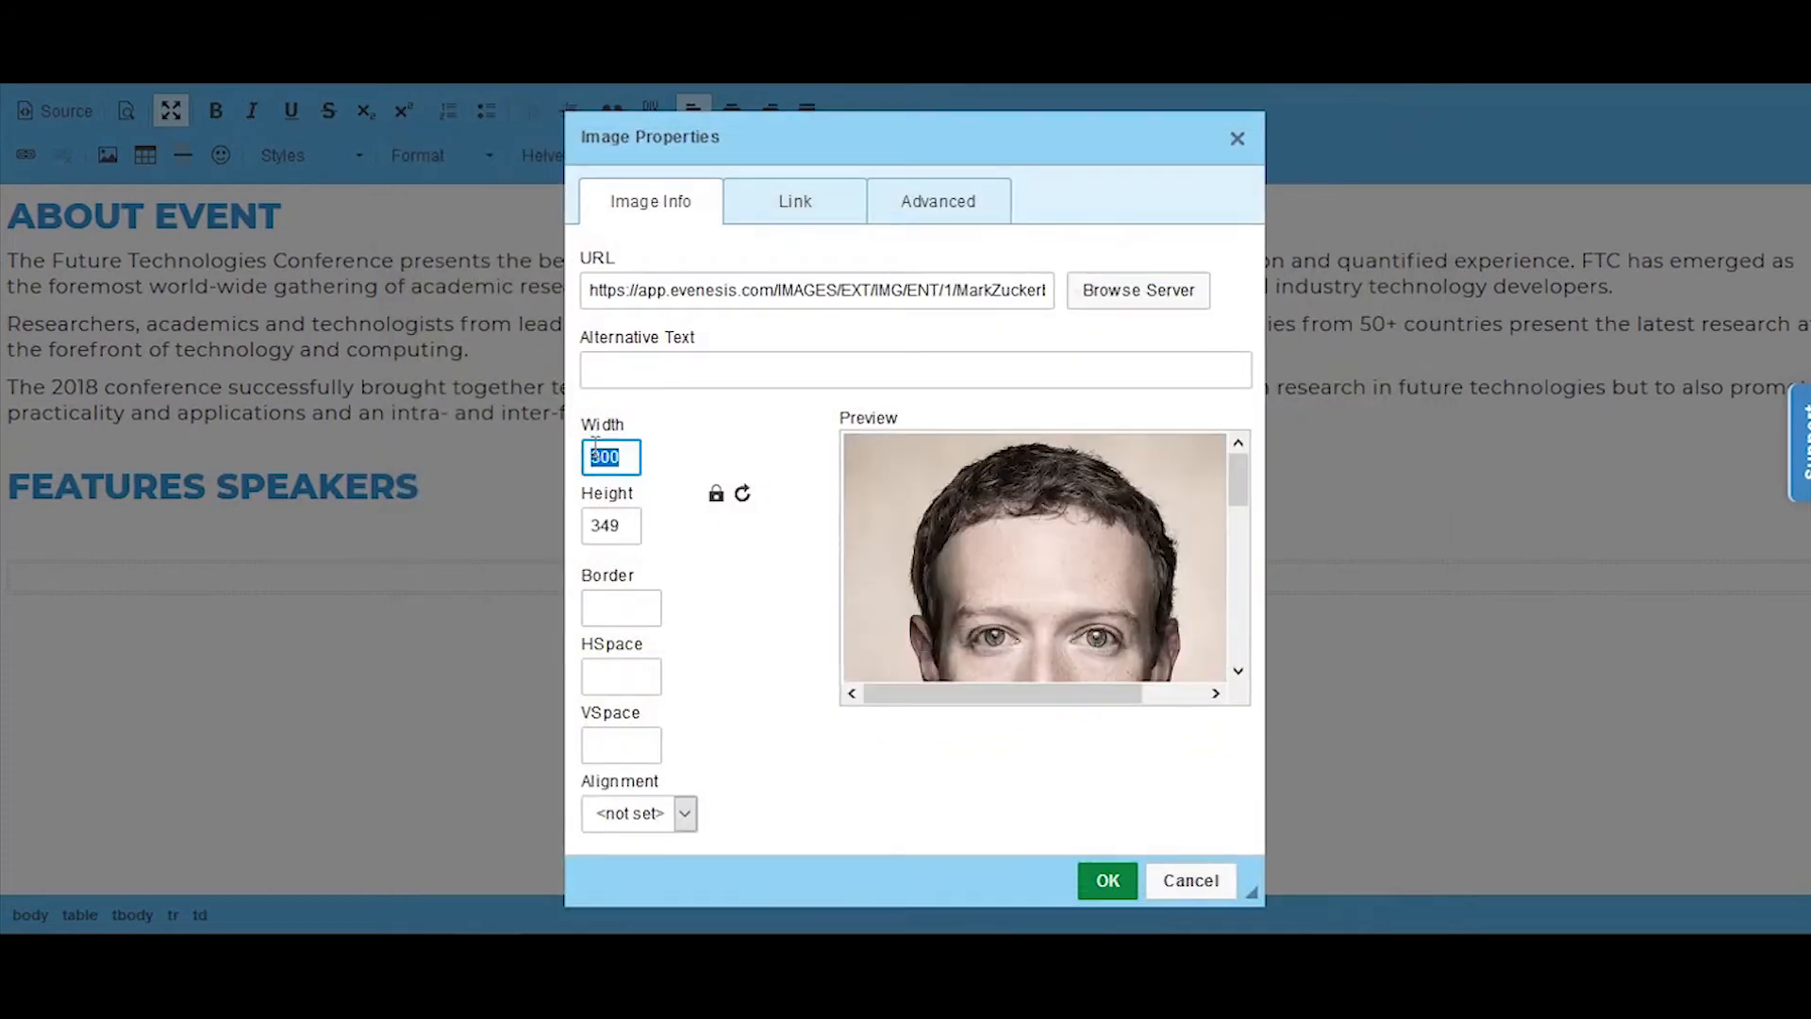
text(100%)
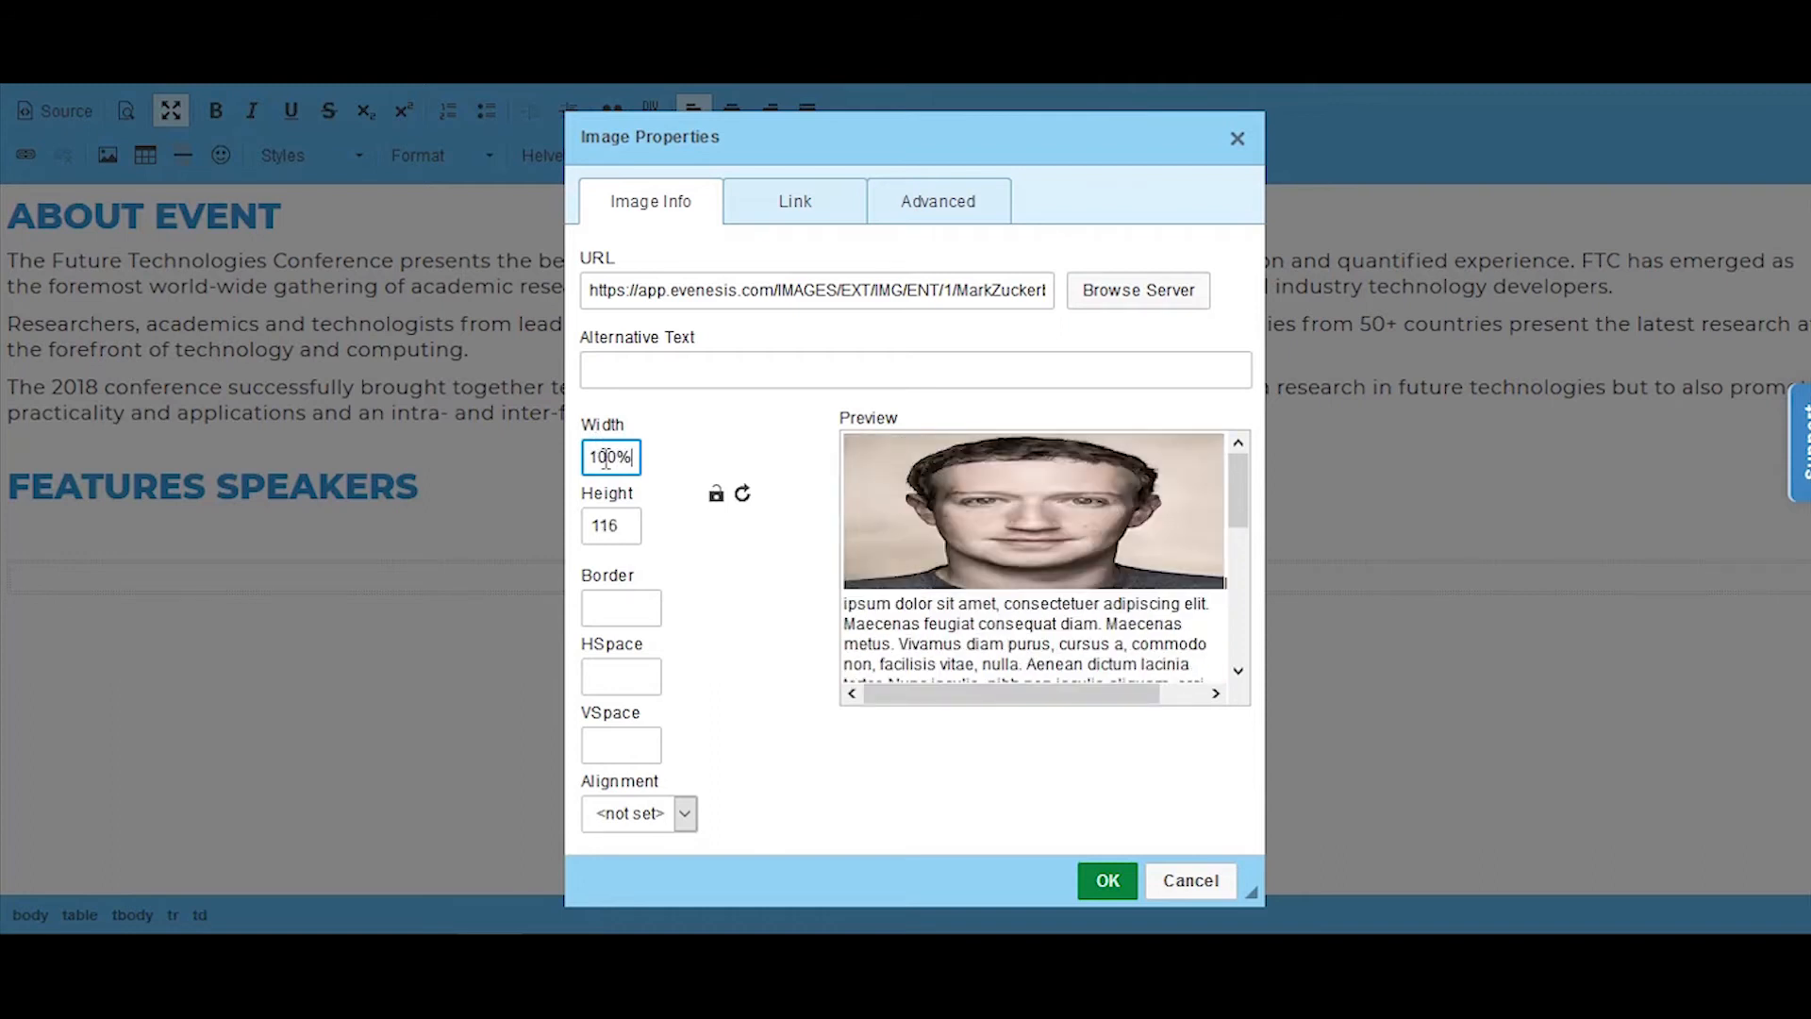
double_click(615, 524)
click(716, 493)
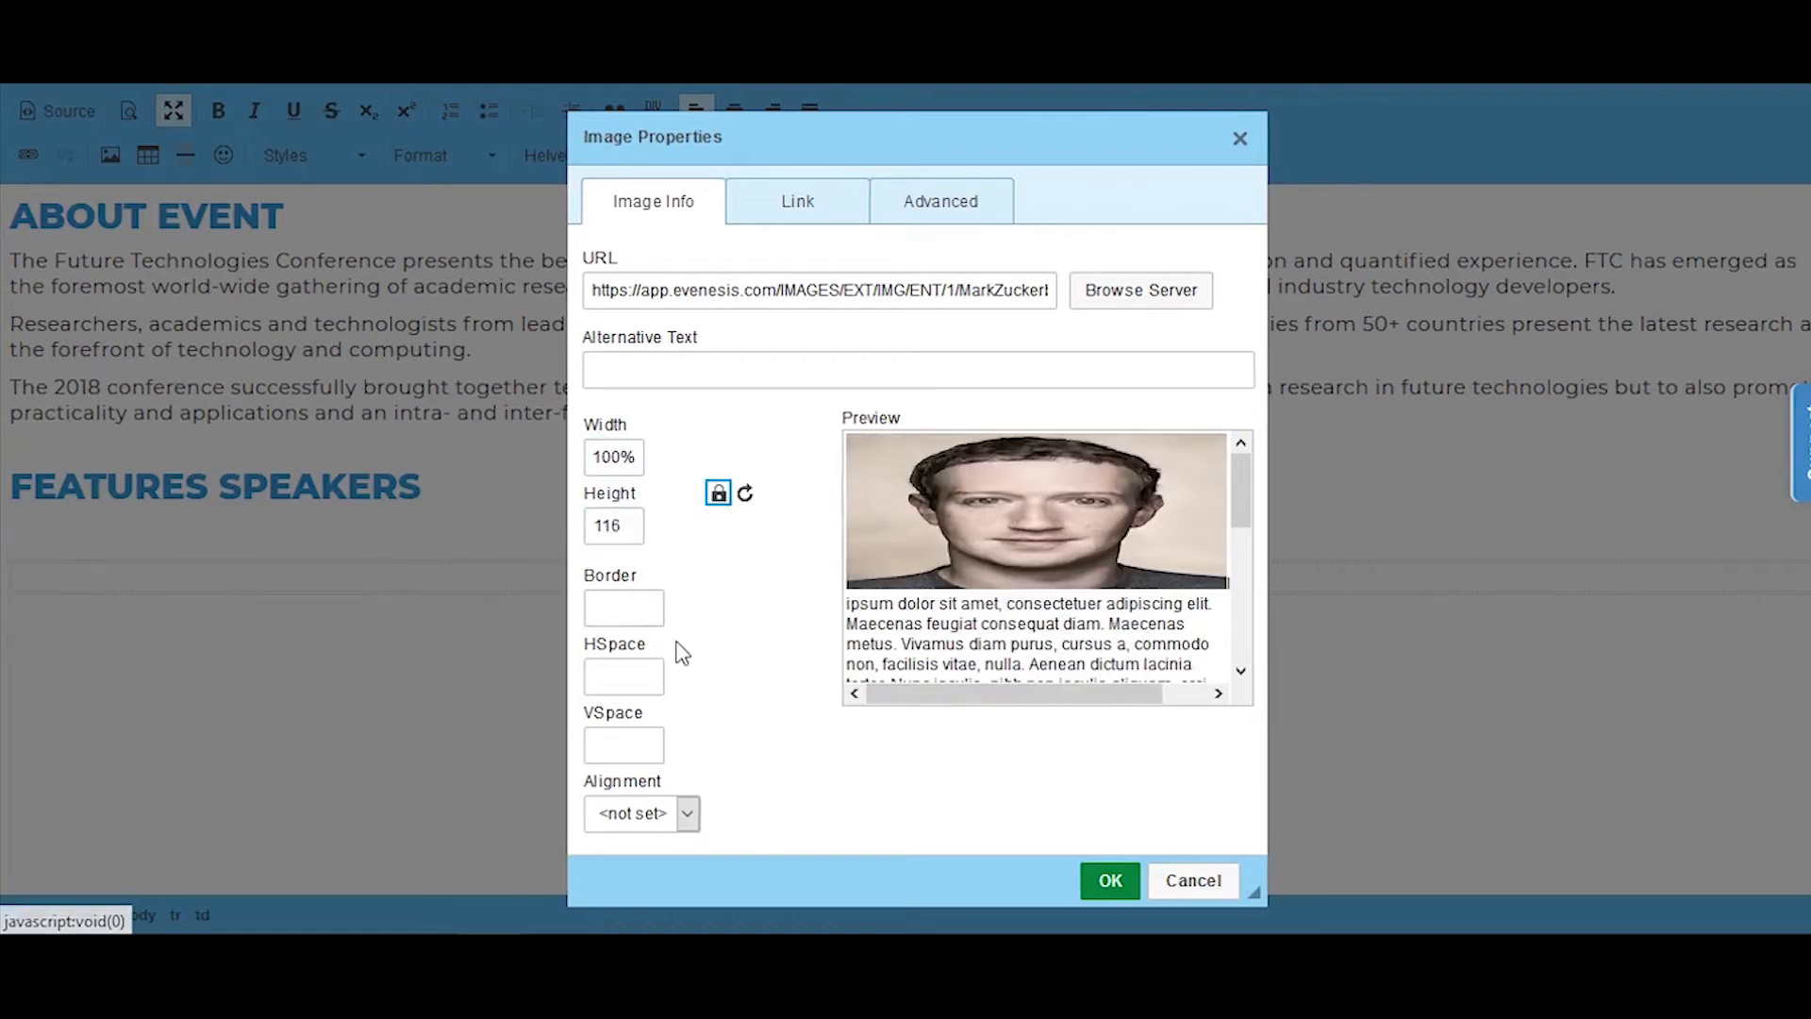
double_click(613, 529)
text(100)
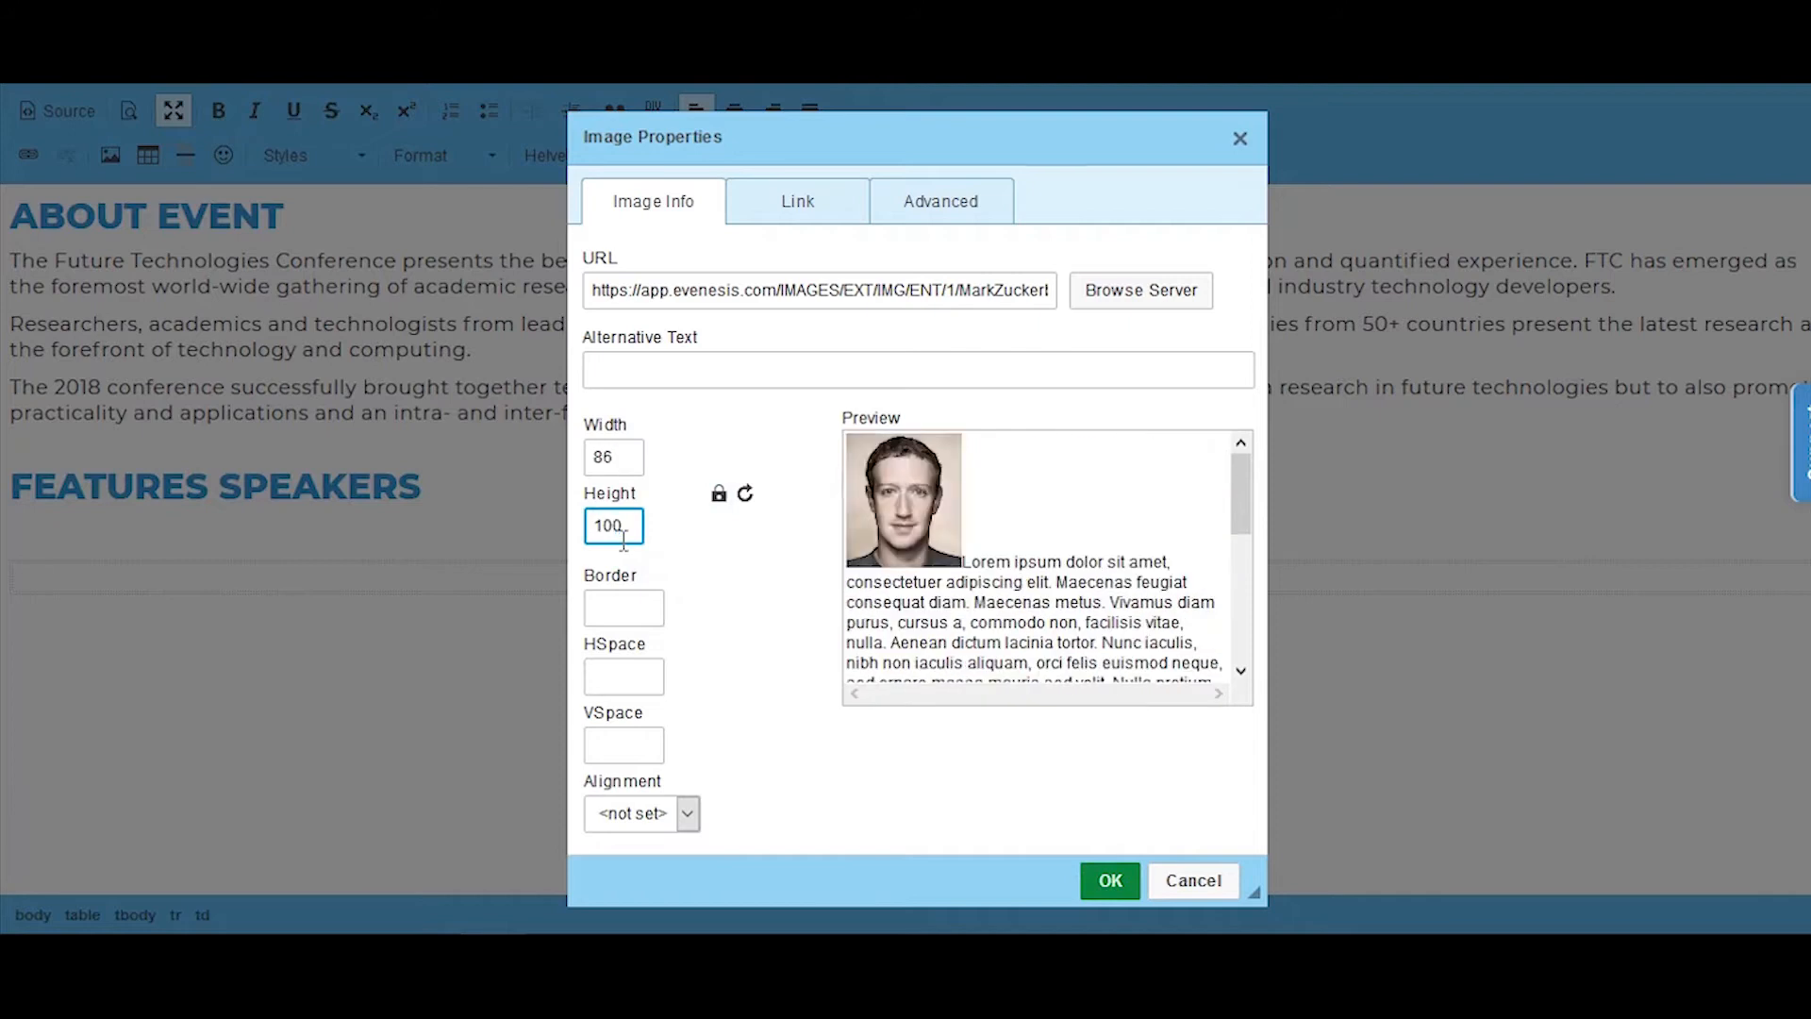
Step: Unlock the image's aspect ratio and set both its width and height to 100%
click(719, 494)
double_click(613, 457)
text(100)
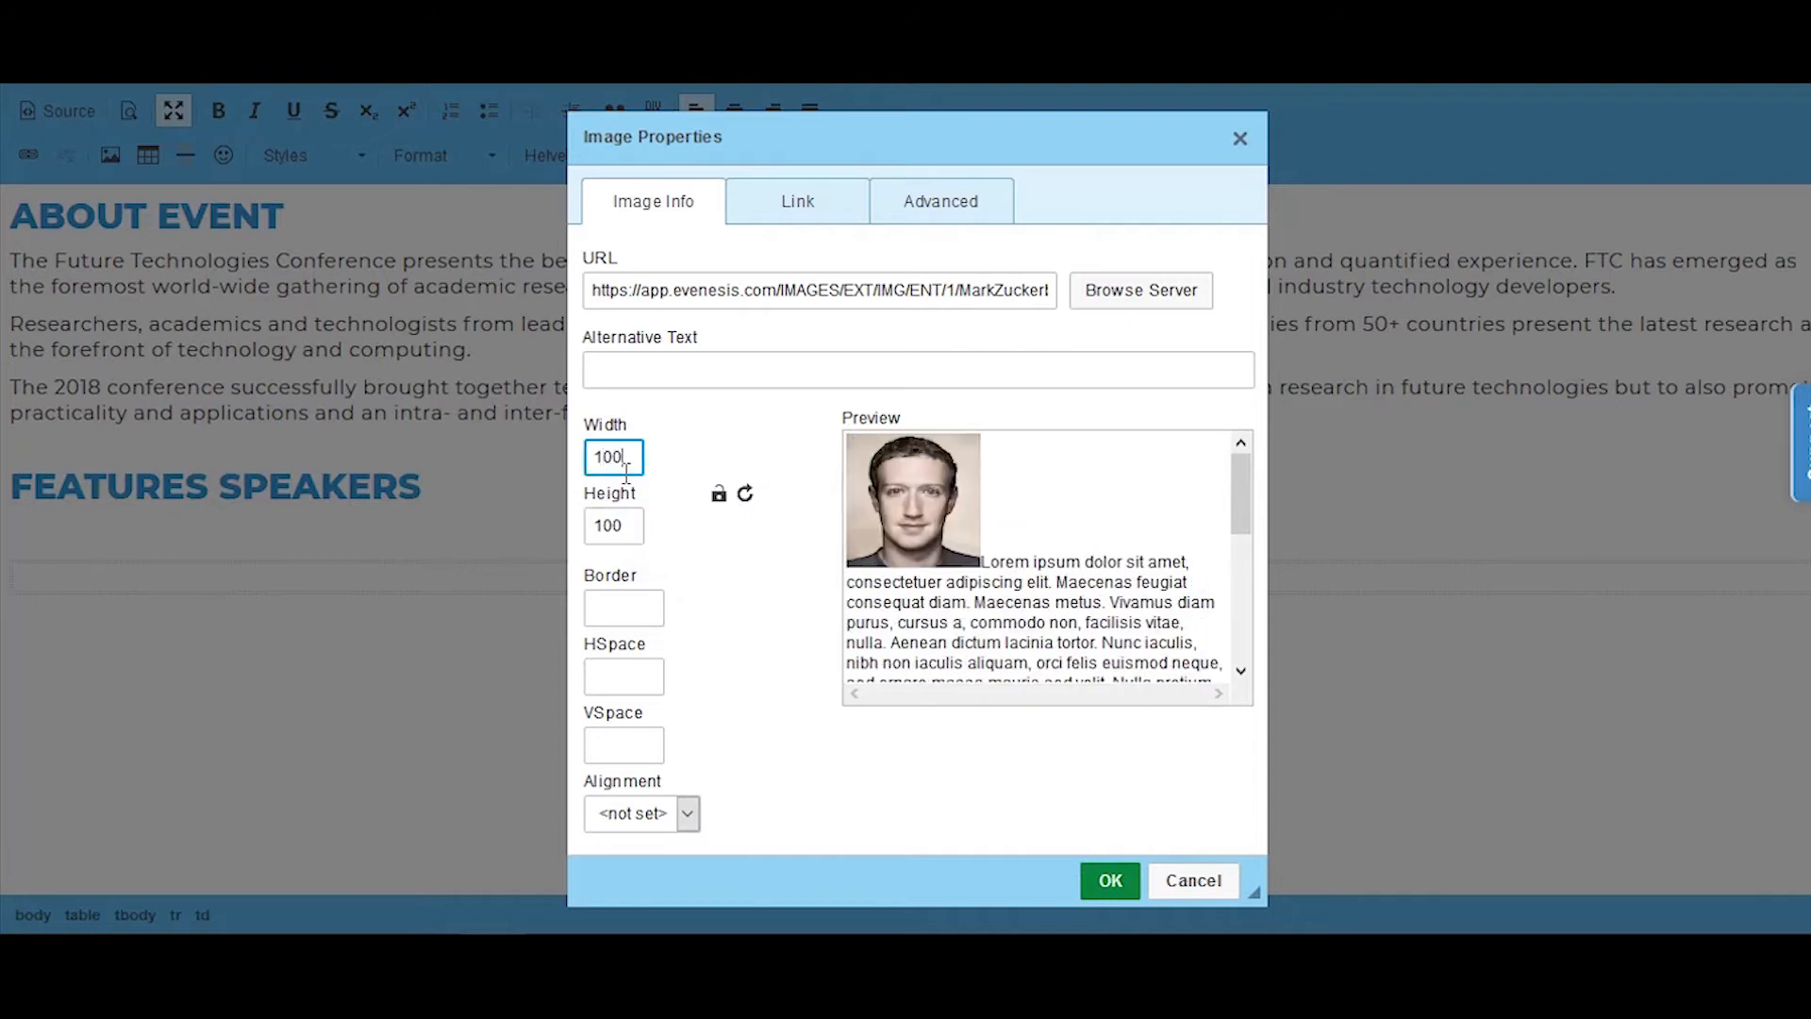
text(%)
double_click(626, 528)
text(100%)
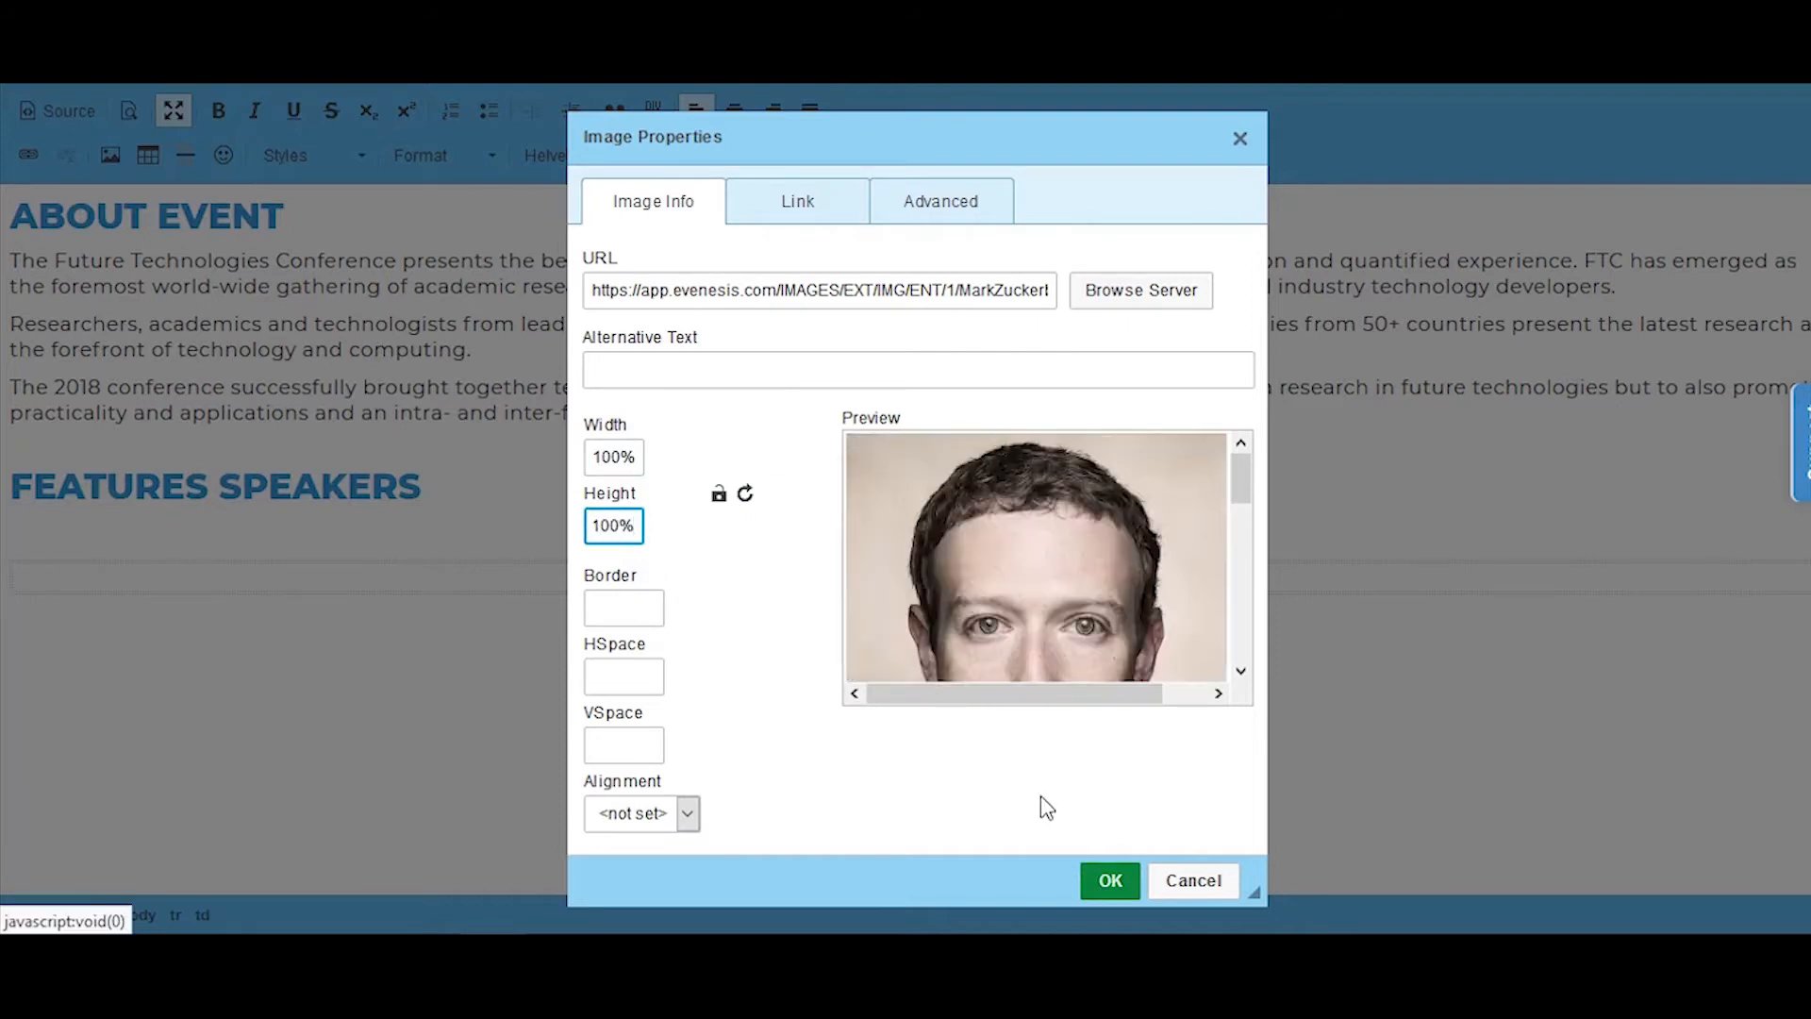
Step: Insert the Mark Zuckerberg image into the speakers table, reopen its properties and clear its height value
click(1115, 885)
scroll(1112, 702, down, 5)
double_click(1047, 602)
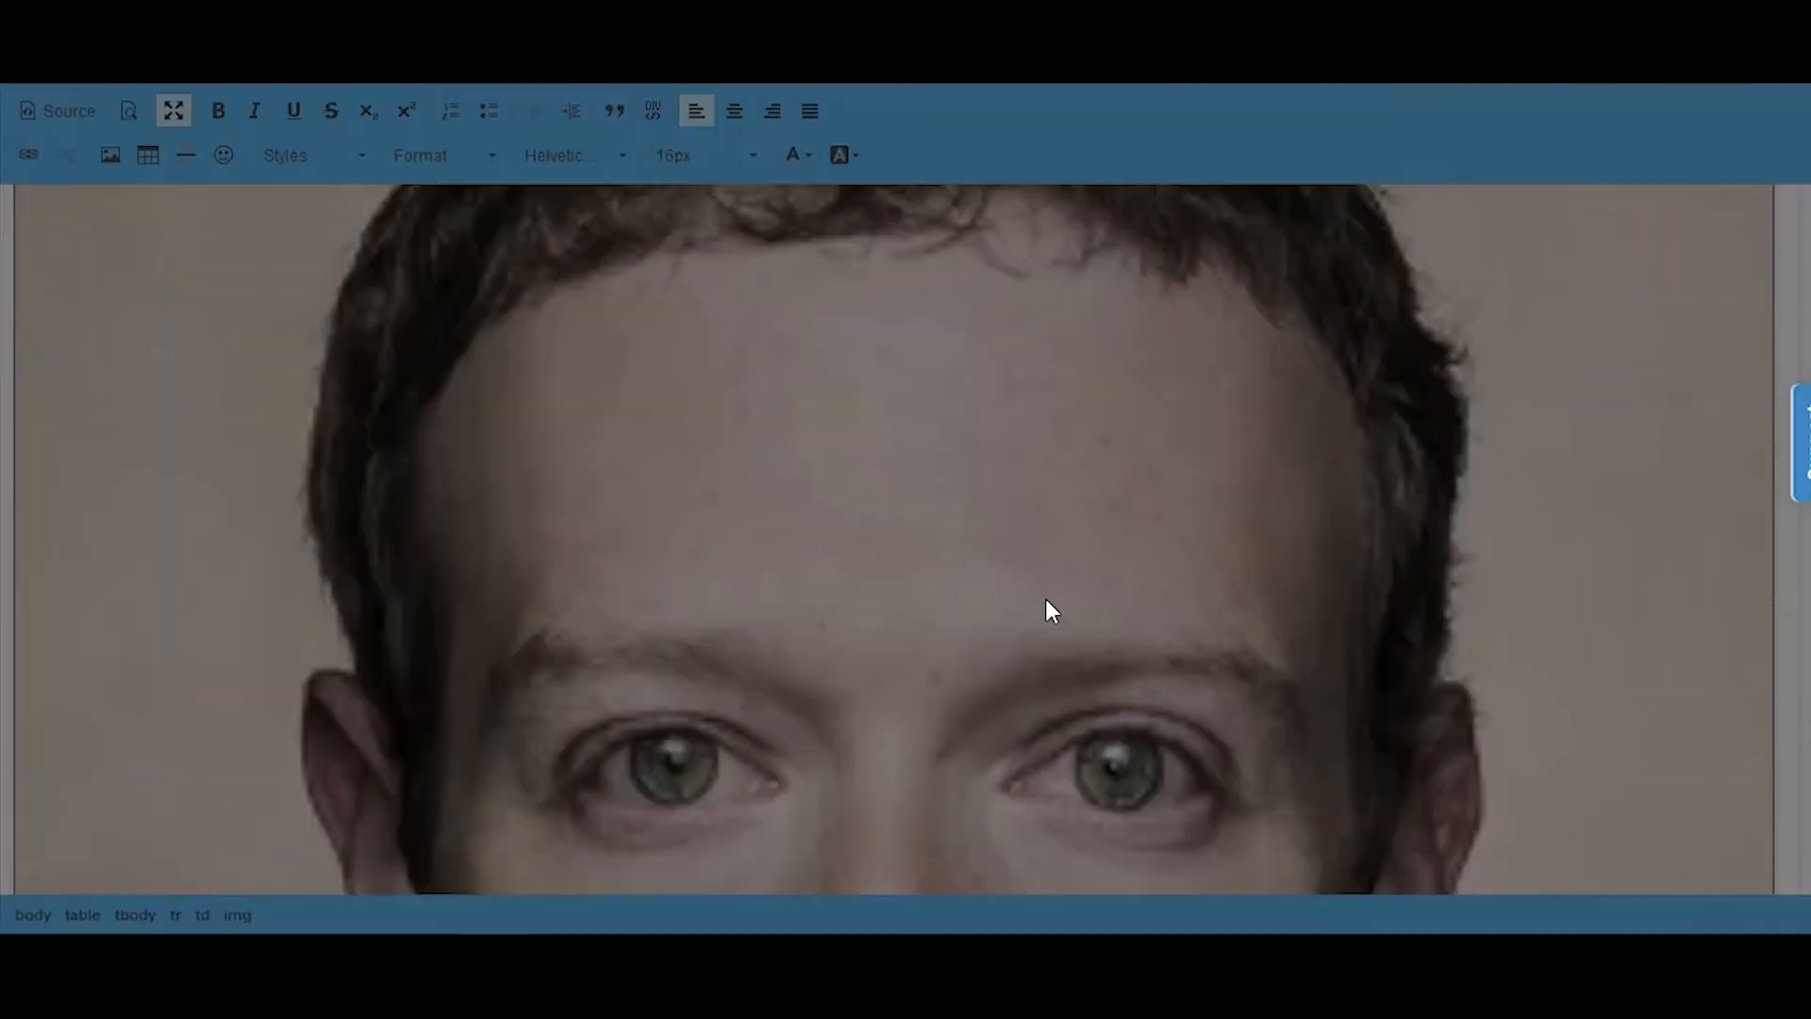
click(1122, 293)
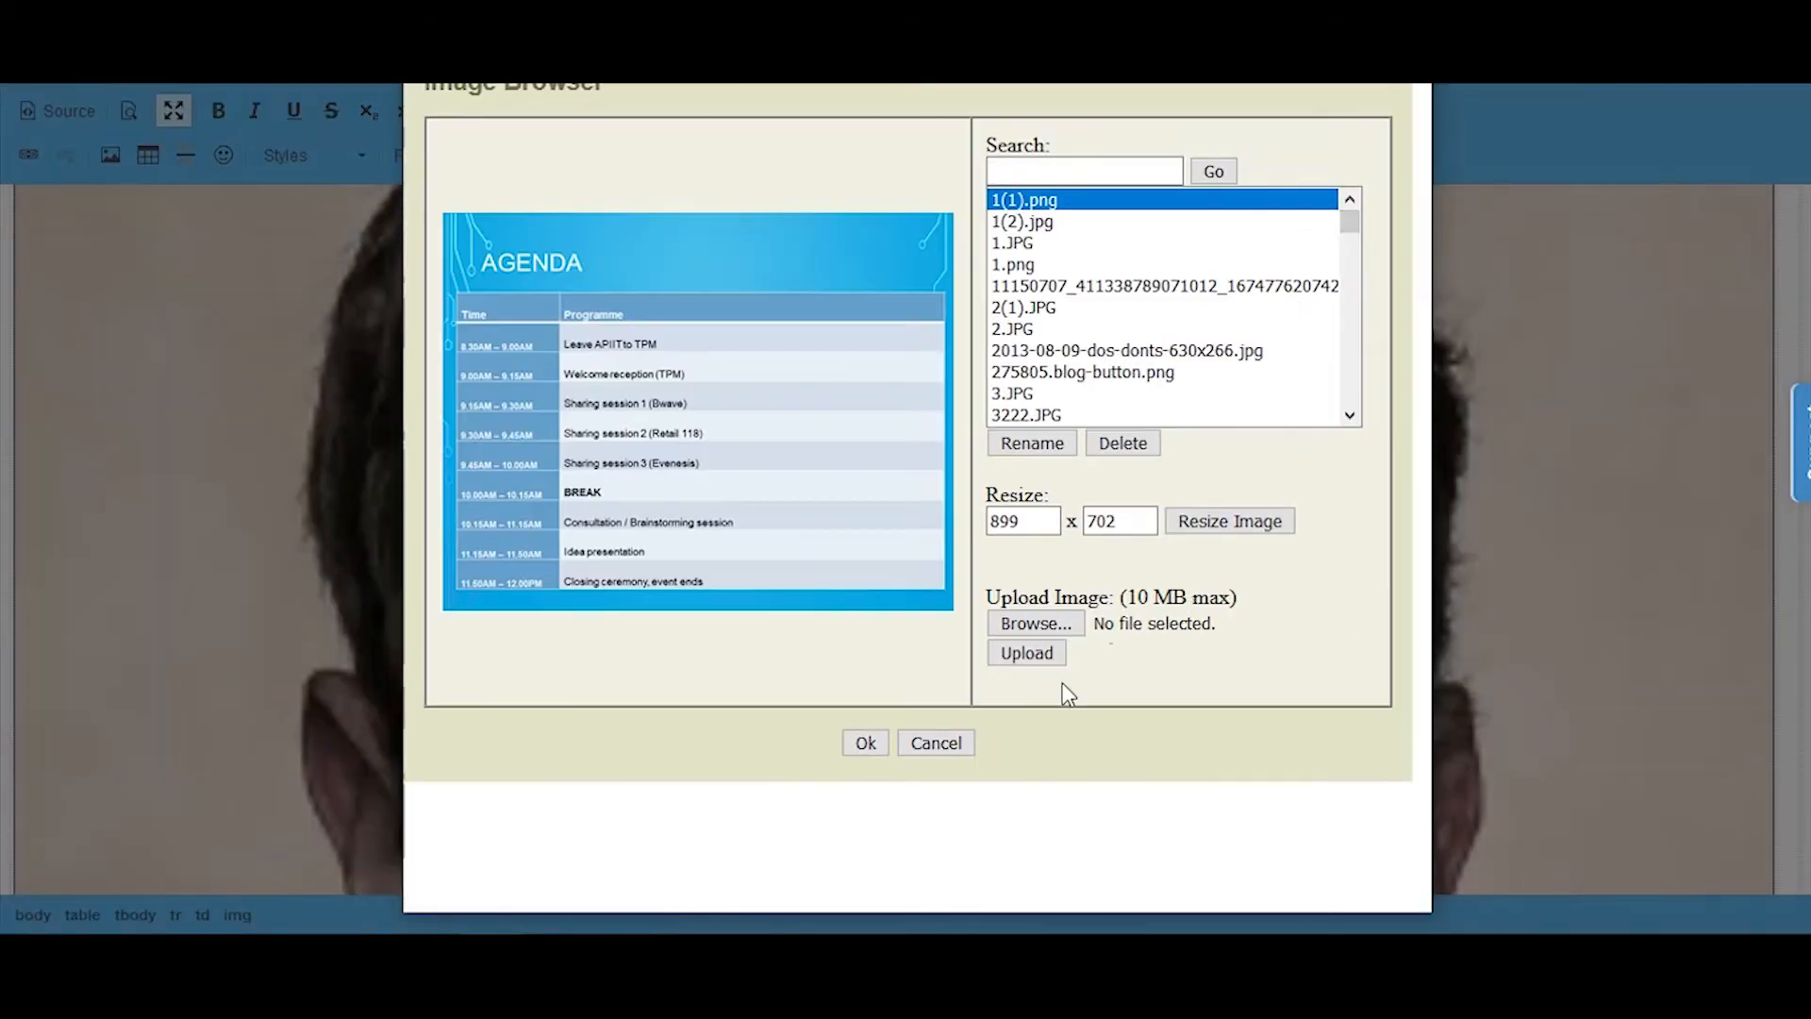
click(954, 741)
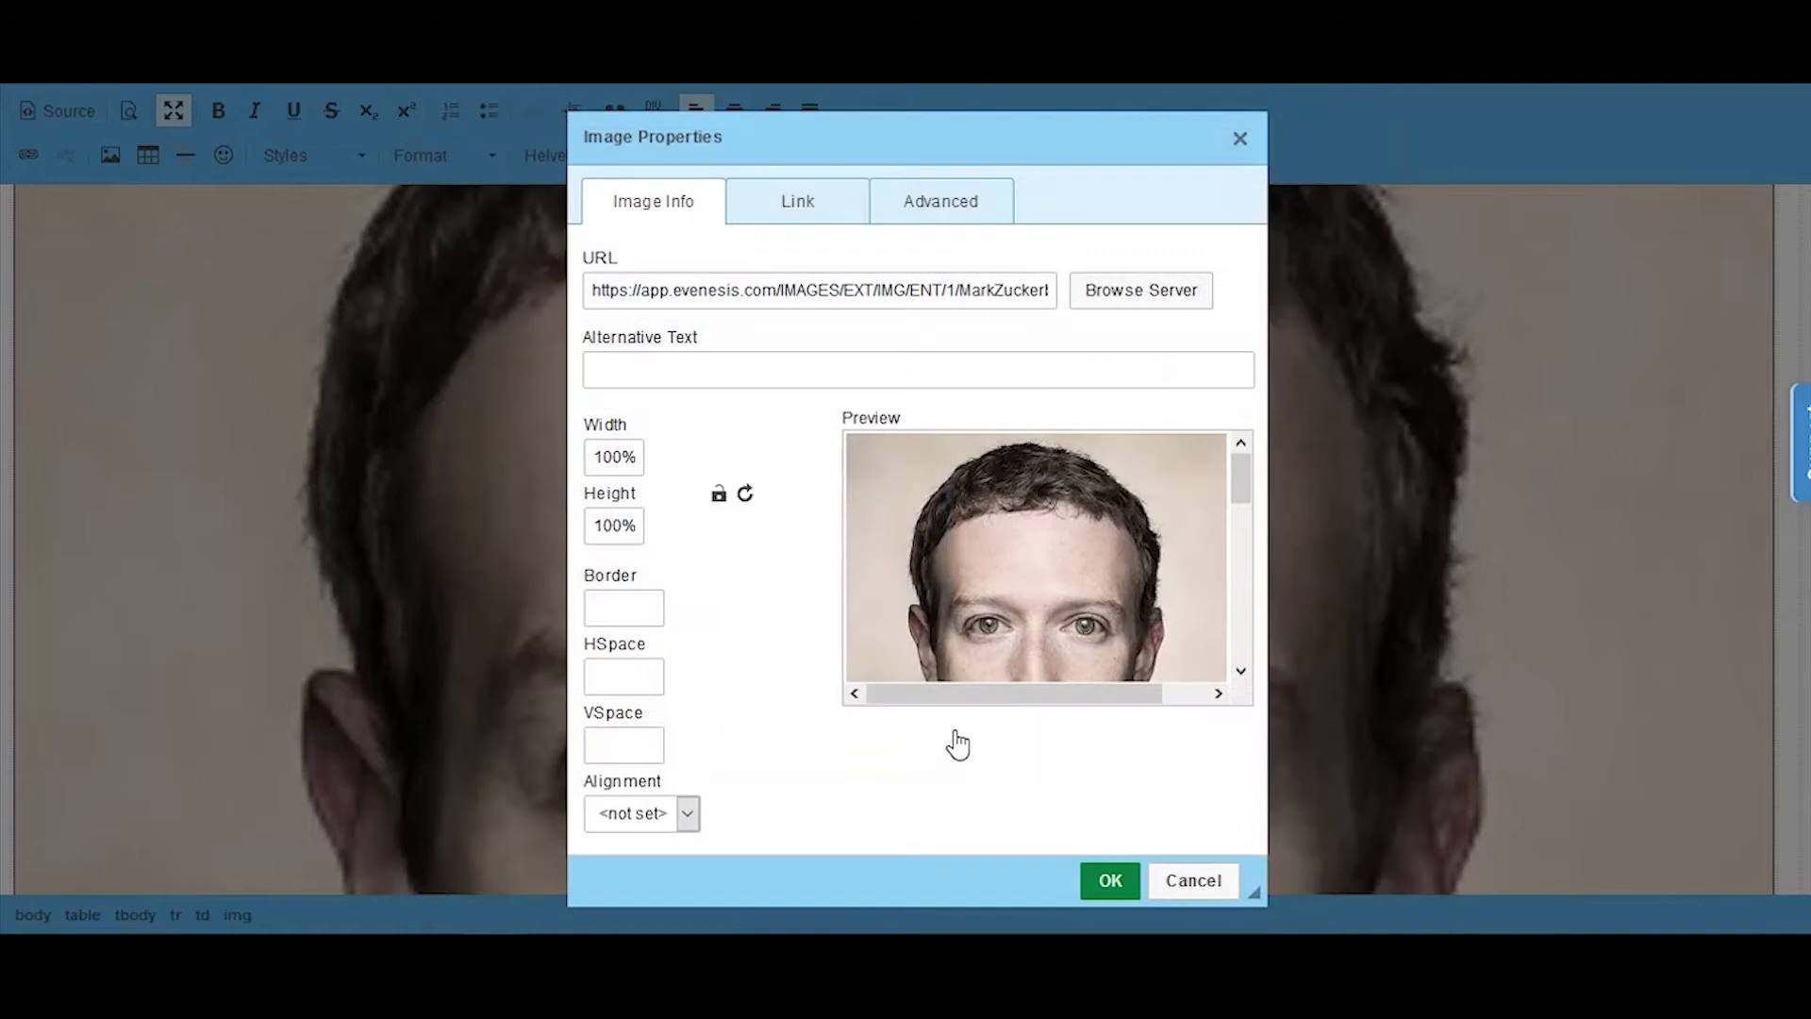
double_click(616, 523)
key(BackSpace)
click(1105, 879)
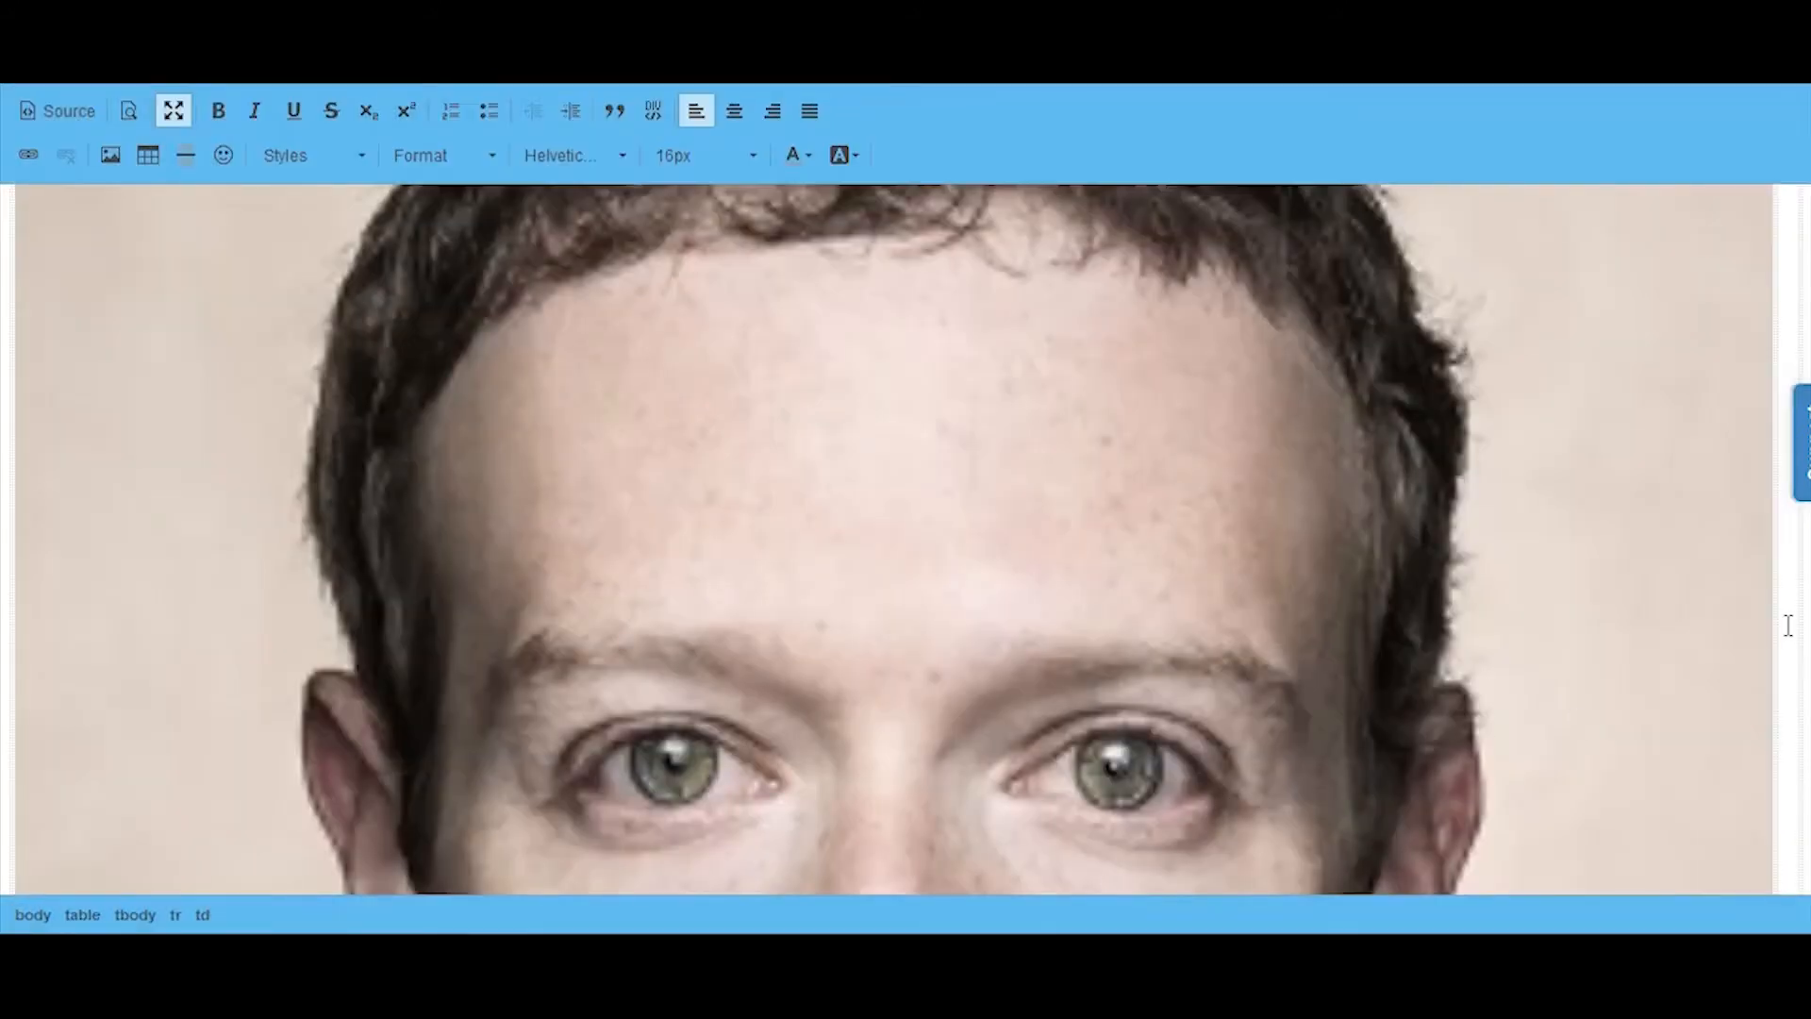
Step: Choose Steve_Job_2(2).png from the server's image list as the second speaker image
click(110, 155)
click(1132, 302)
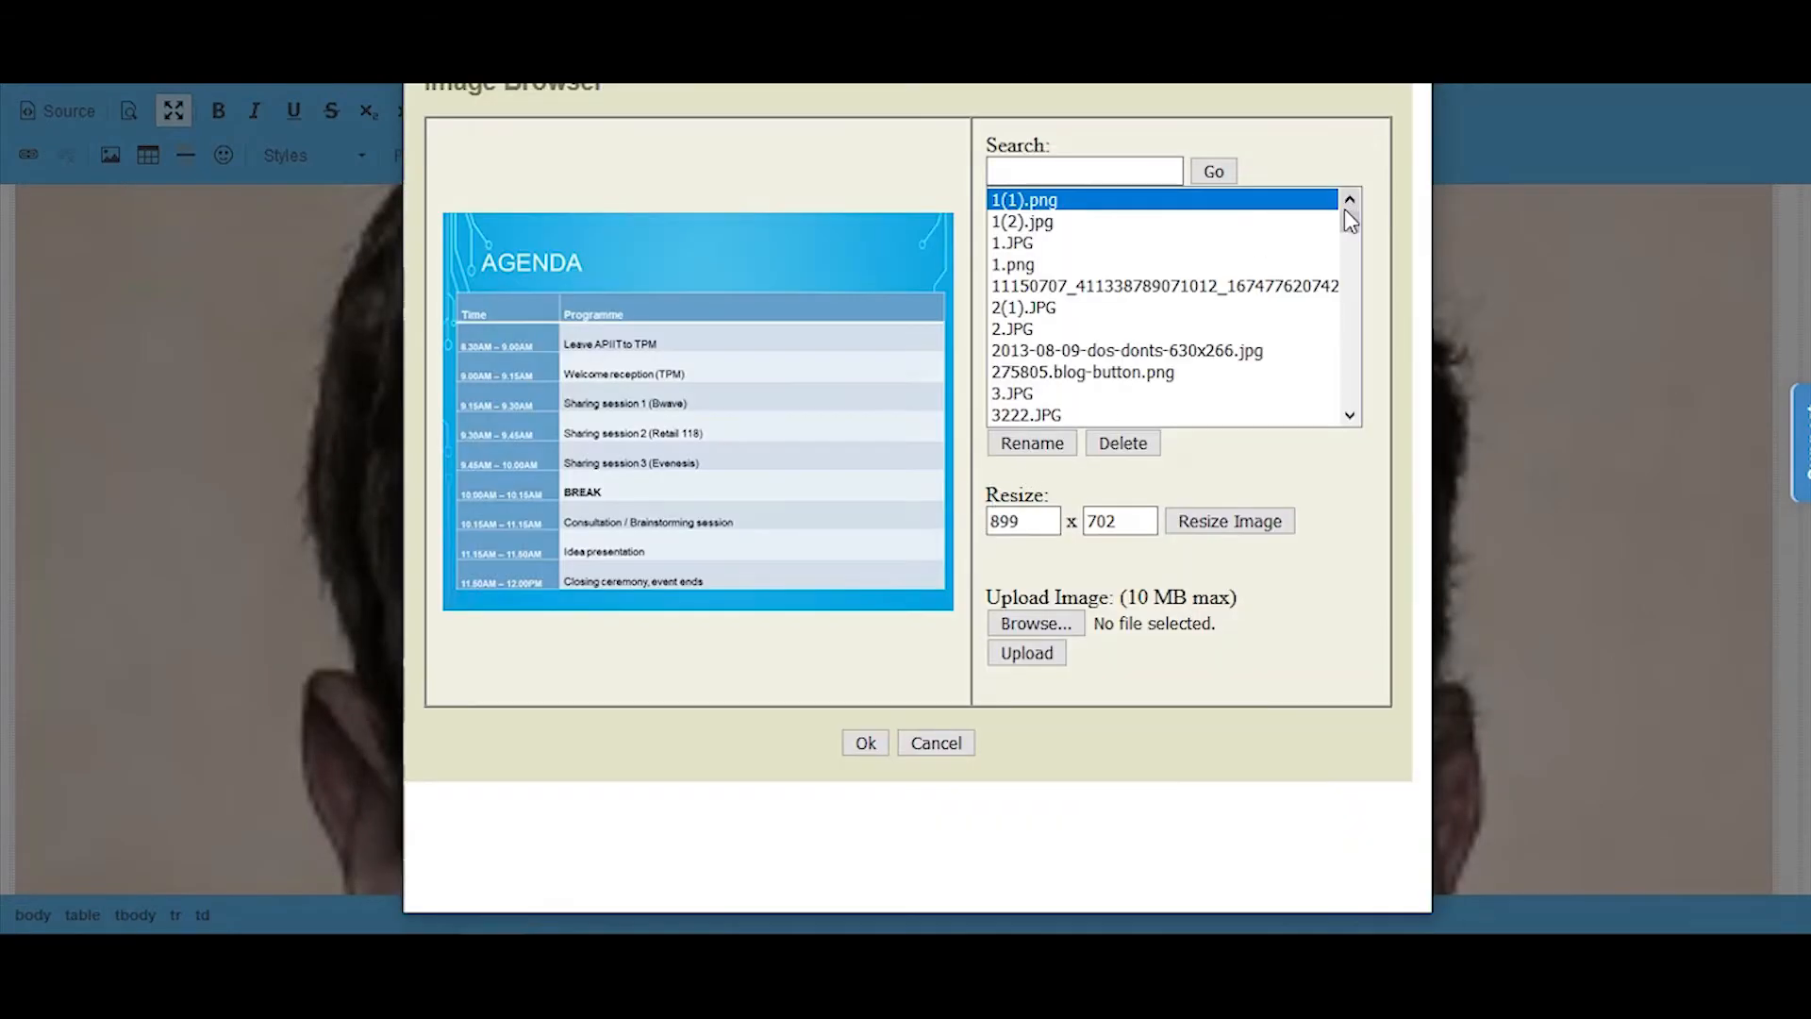
drag(1347, 205, 1347, 384)
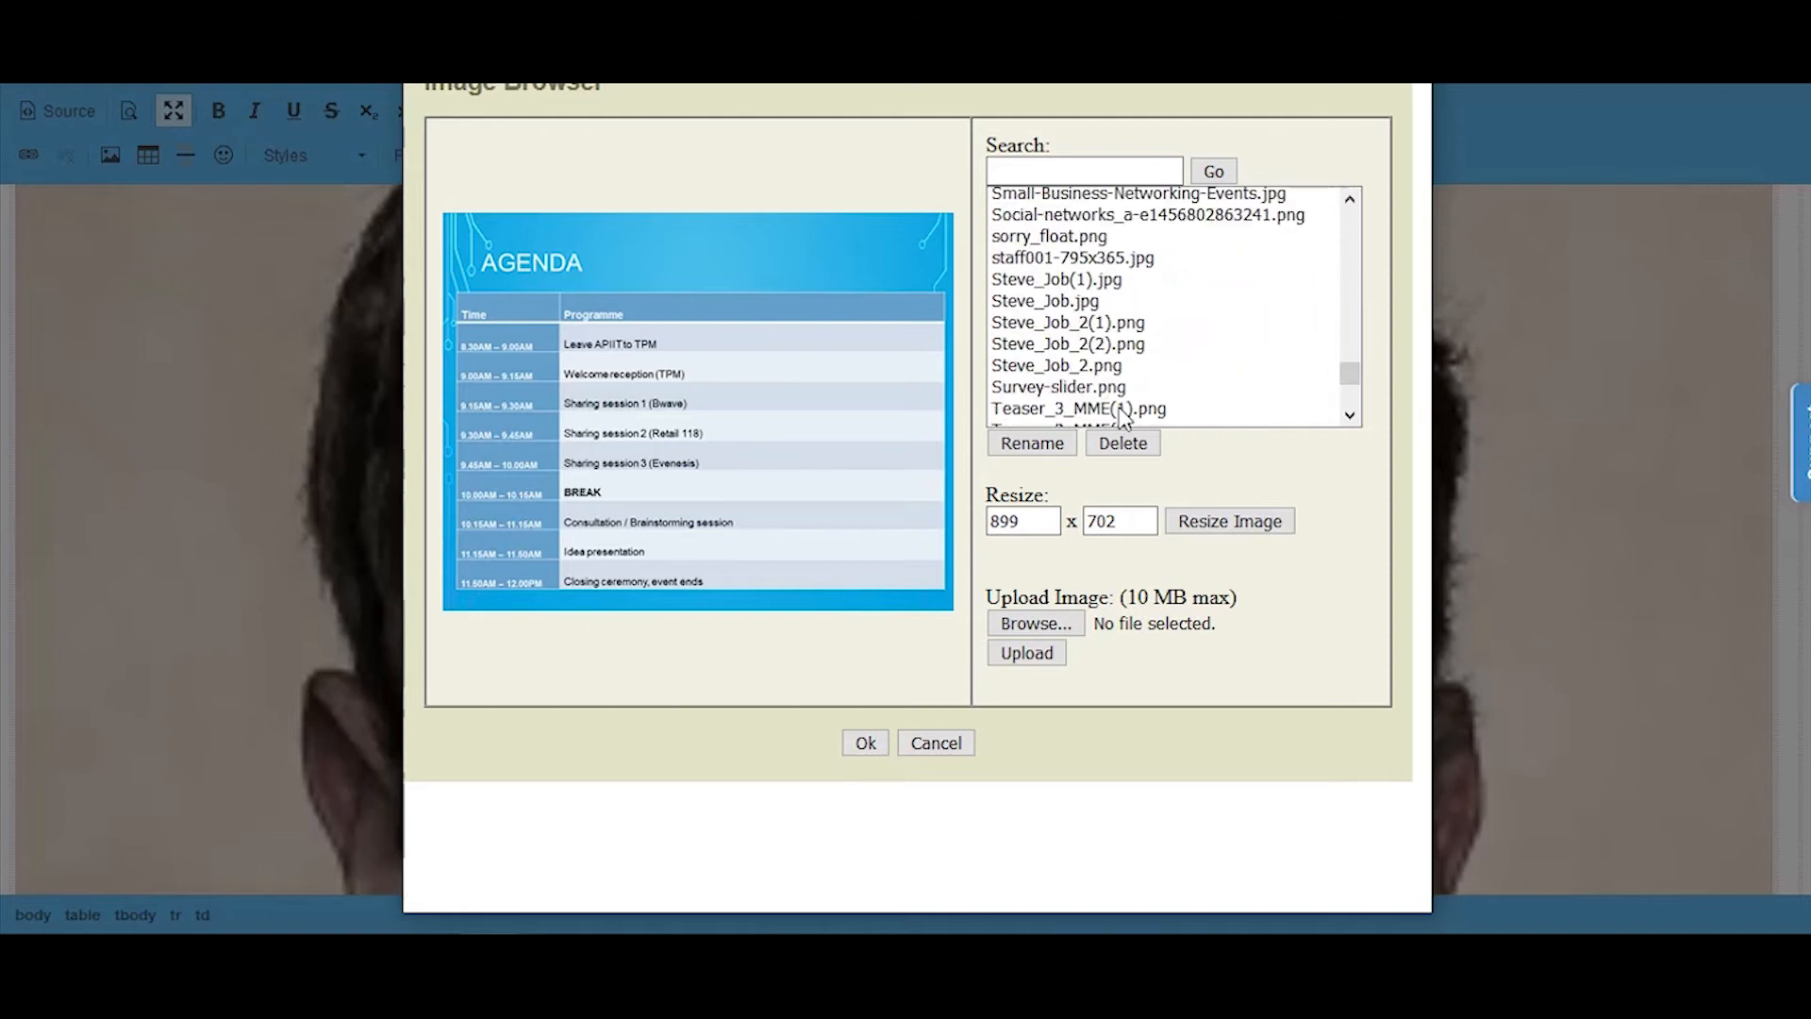
click(1066, 344)
click(862, 715)
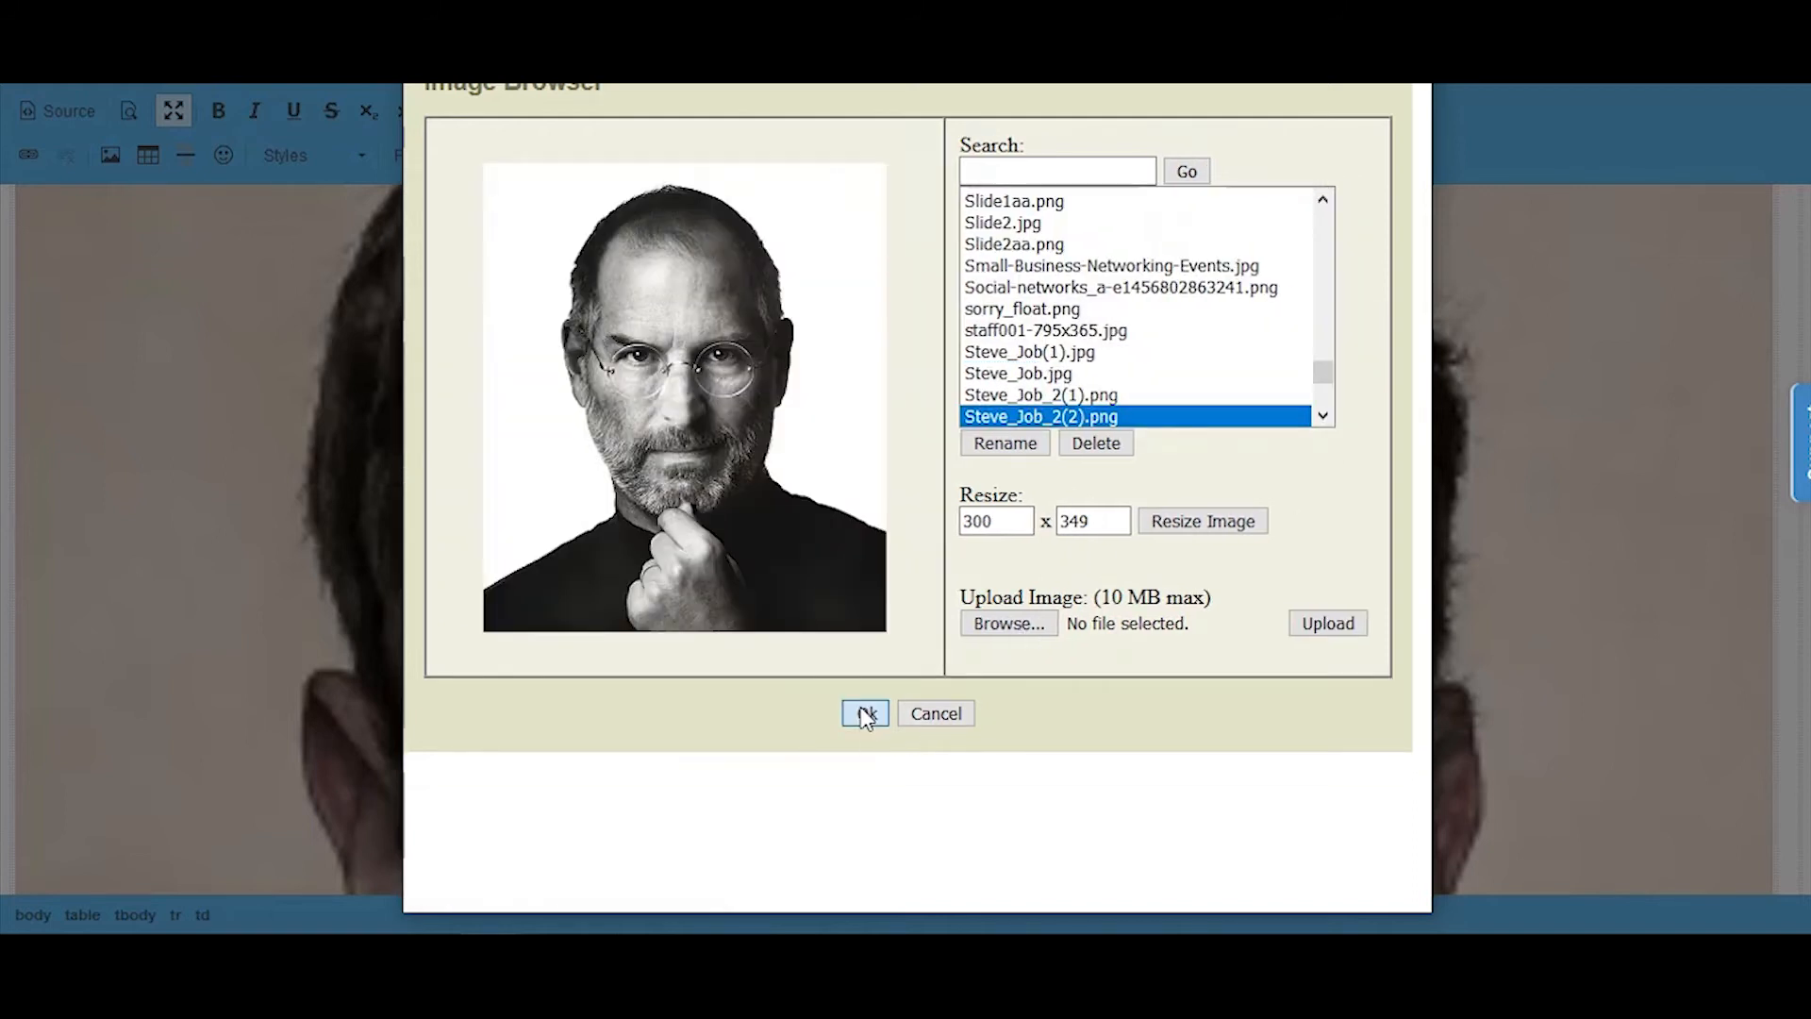
Step: Set the Steve Jobs image's width and height to 100% and insert it beside the Mark Zuckerberg image
click(614, 459)
text(00%)
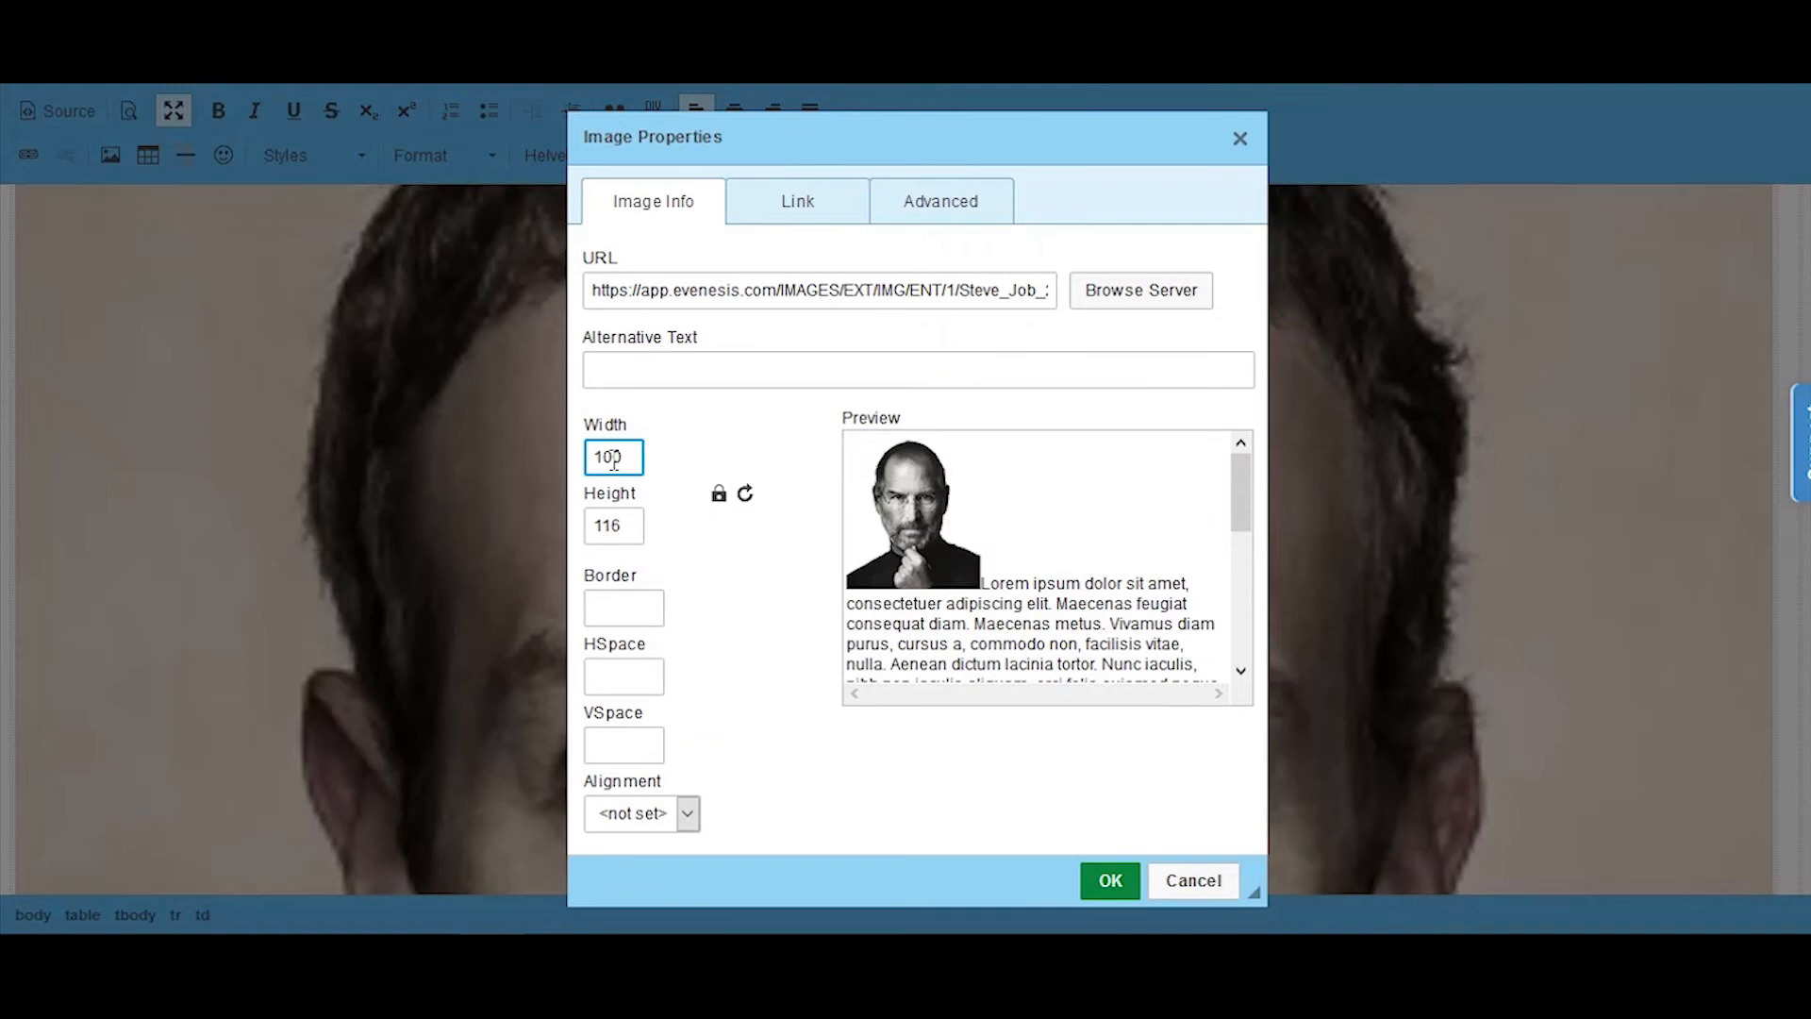
double_click(623, 526)
text(100%)
click(1100, 881)
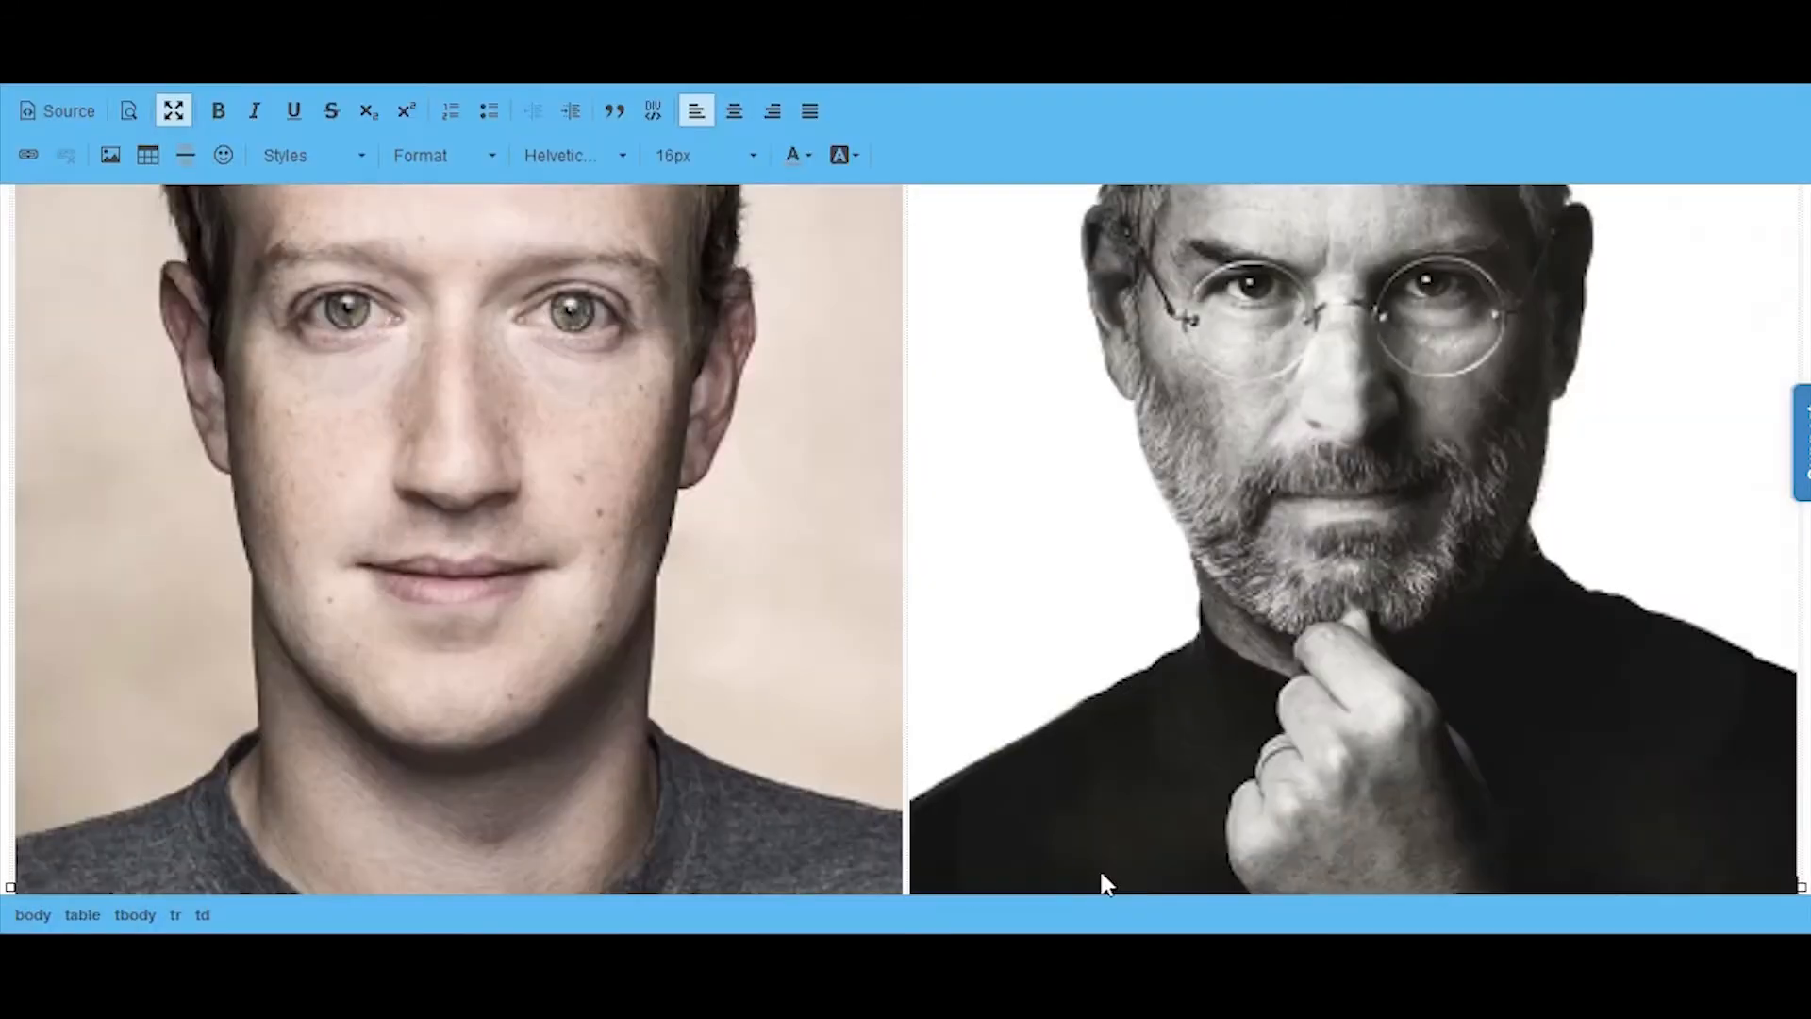
scroll(1019, 511, down, 3)
click(882, 577)
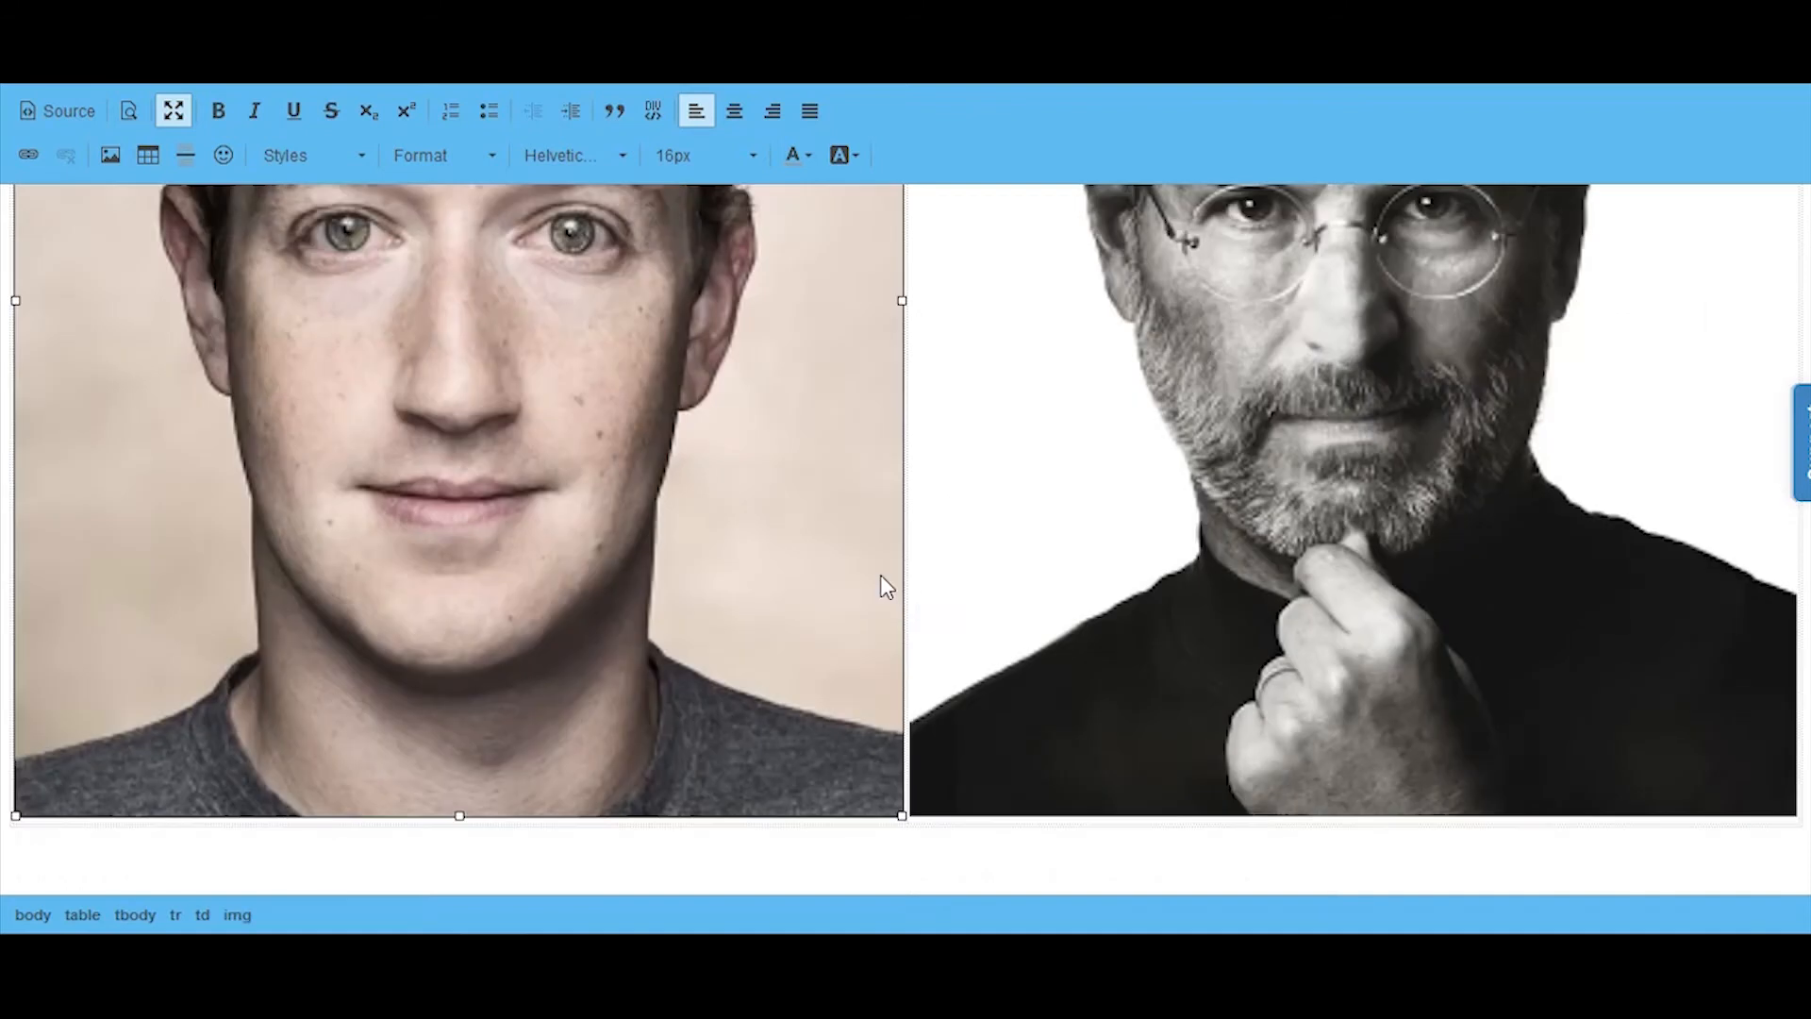
key(Delete)
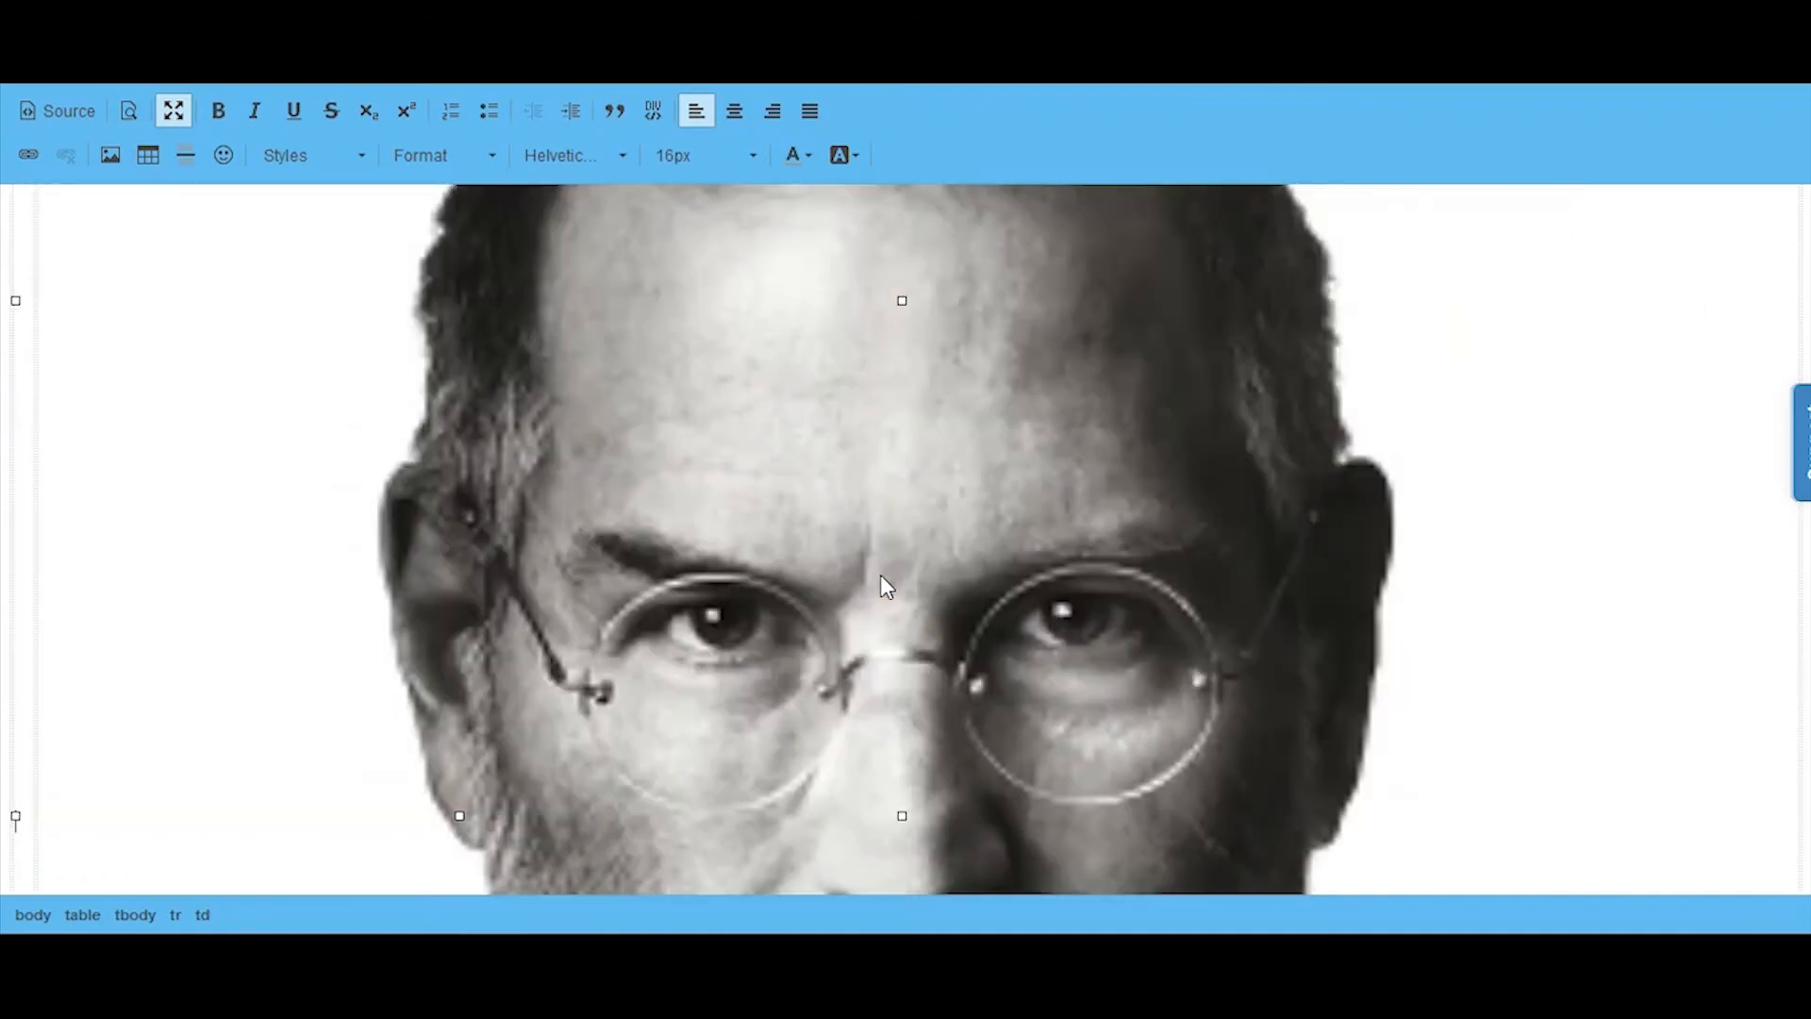
scroll(638, 447, down, 7)
key(ctrl+z)
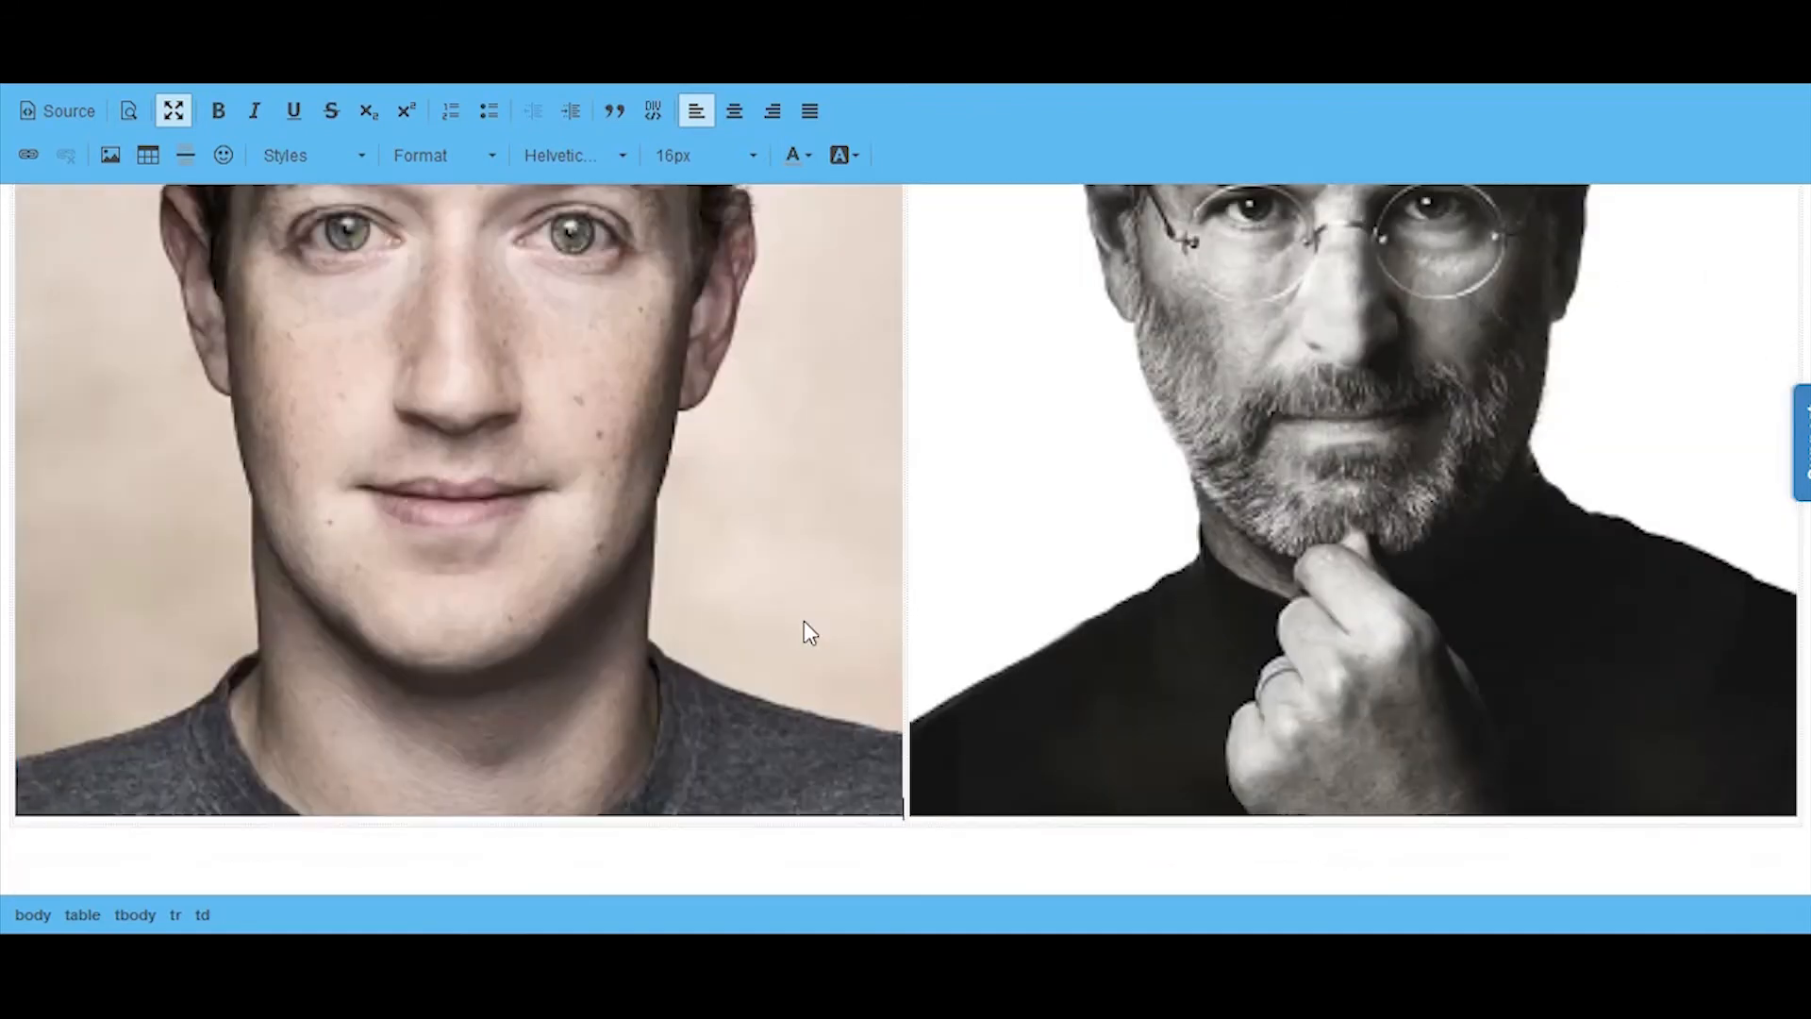
Step: Add the bold, centered caption MARK ZUCKERBERG beneath the first speaker image
text(MARK ZUCKERBERG)
double_click(160, 875)
drag(236, 875, 14, 879)
key(ctrl+b)
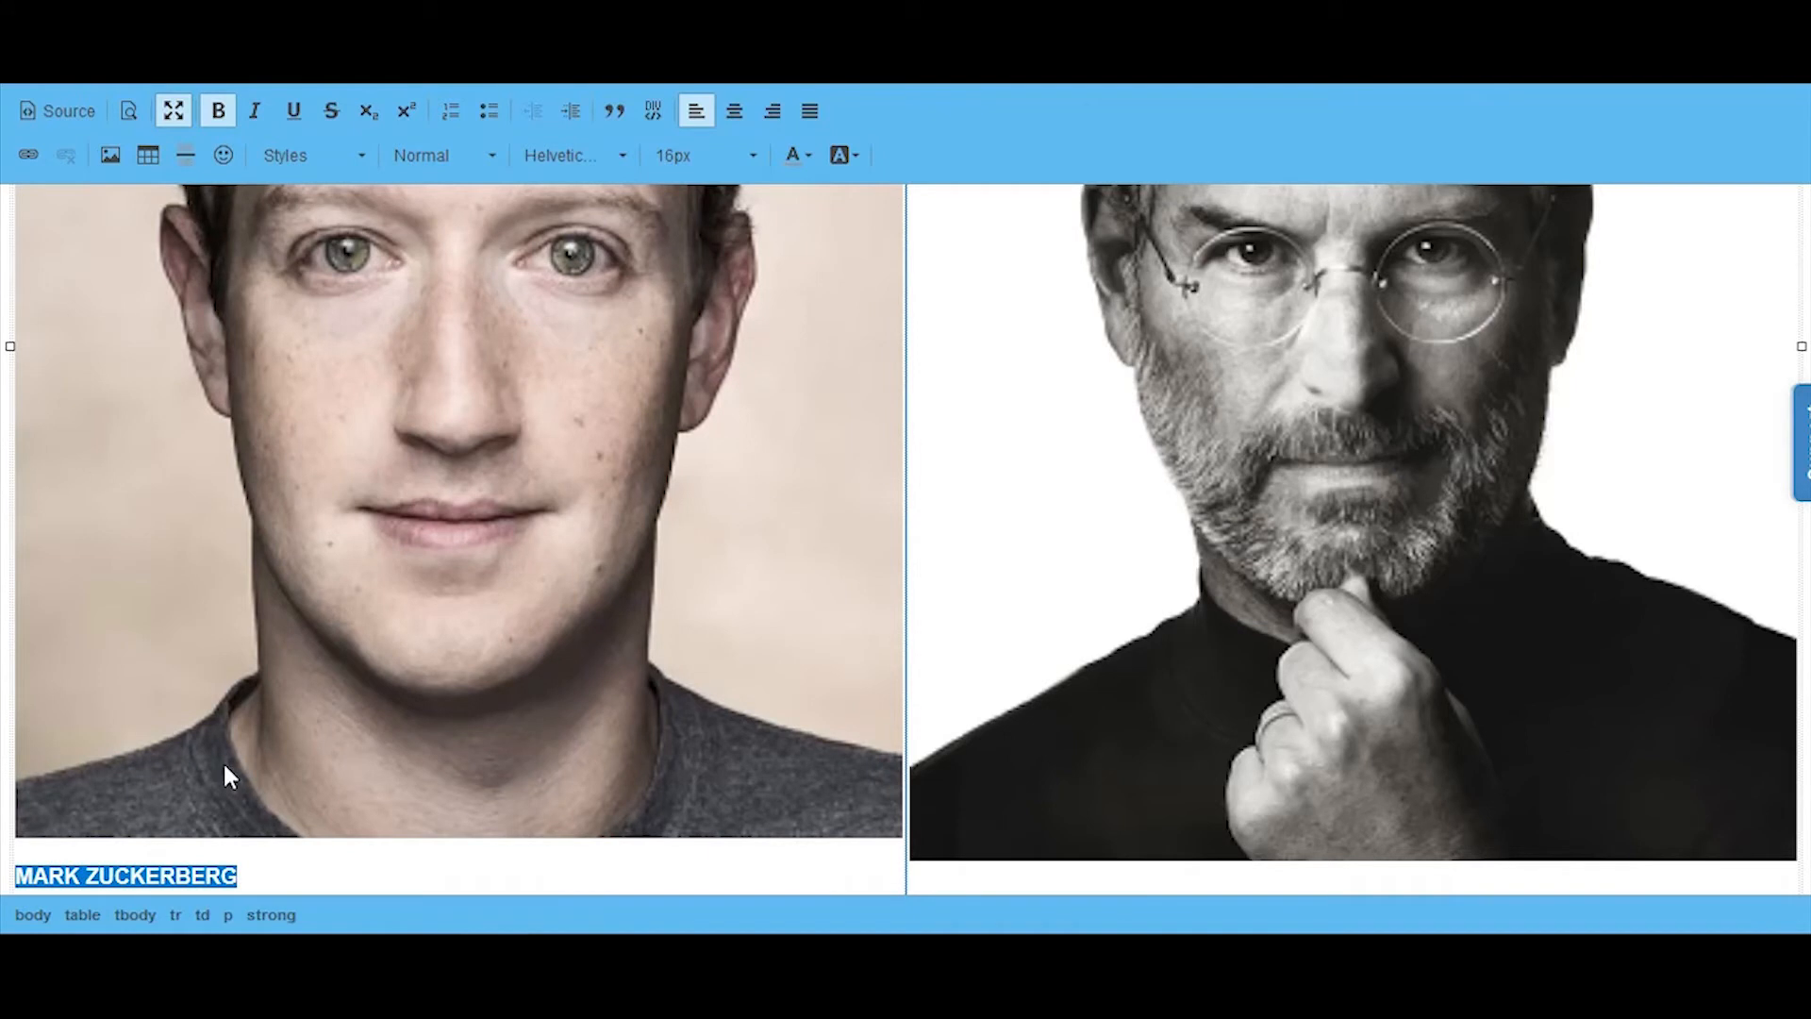
click(733, 110)
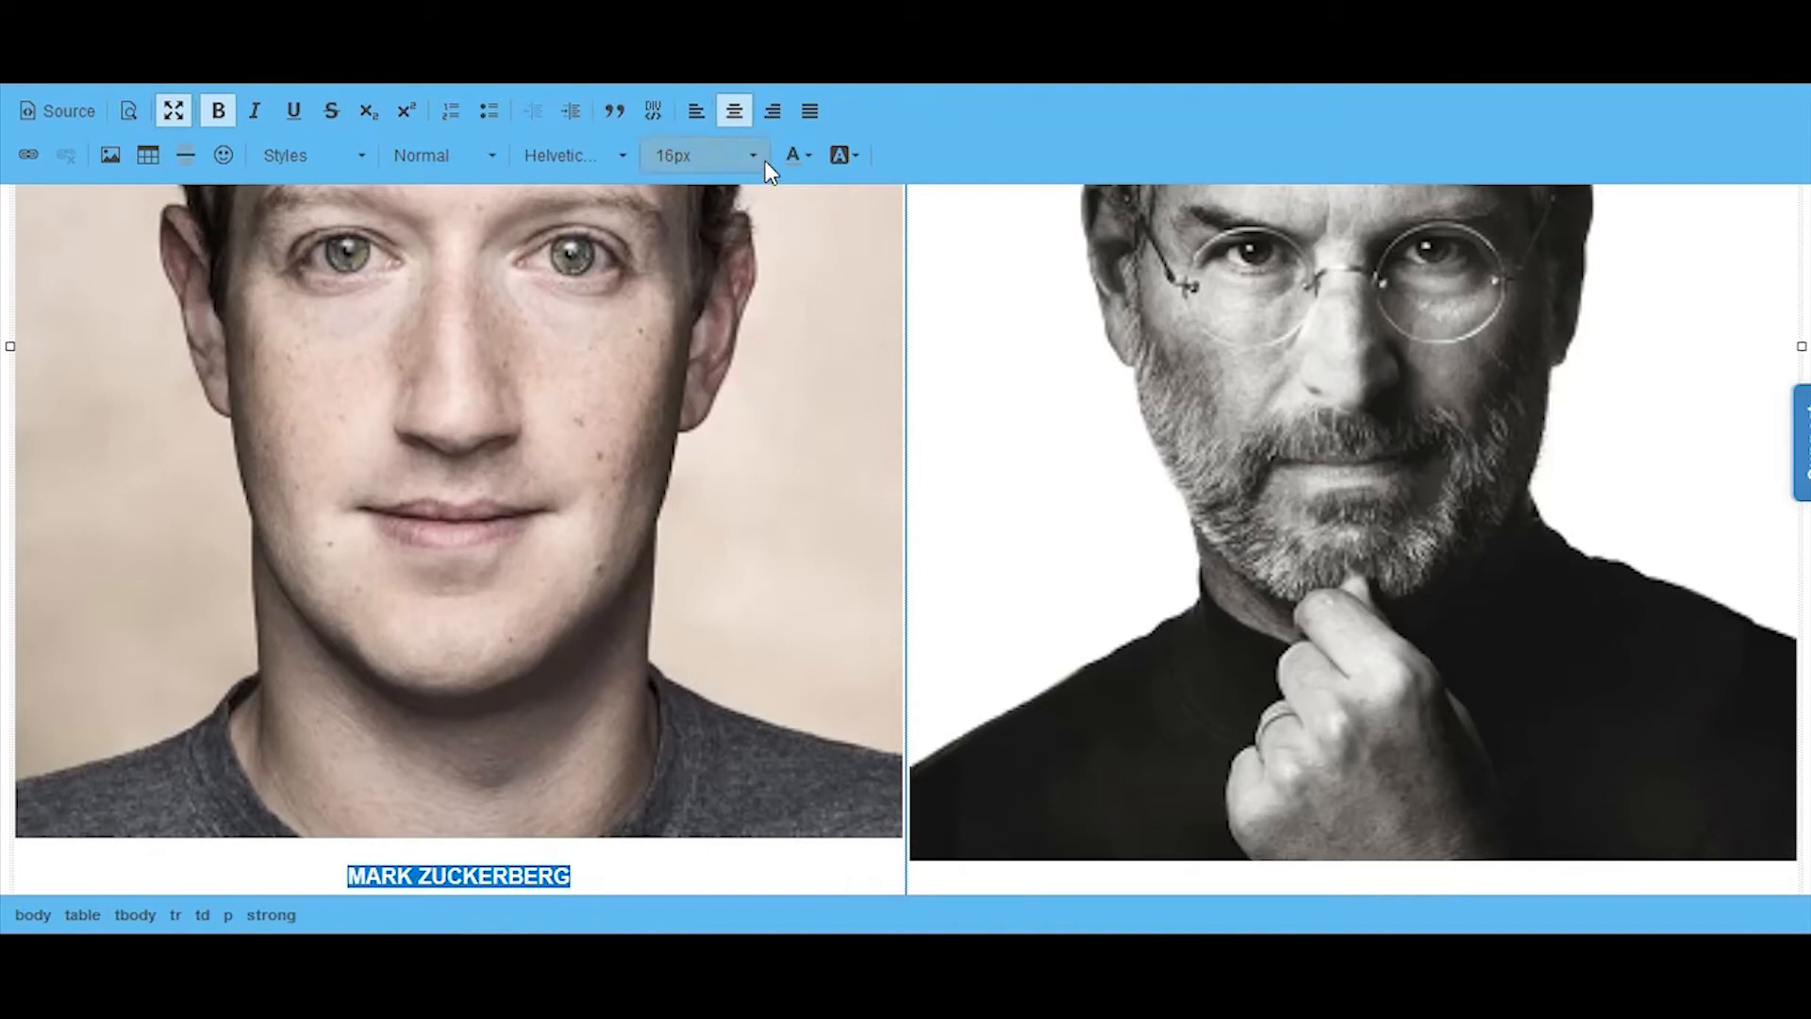
Step: Add the bold, centered caption STEVE JOBS beneath the second speaker image and leave the editor's full-screen view
click(1794, 849)
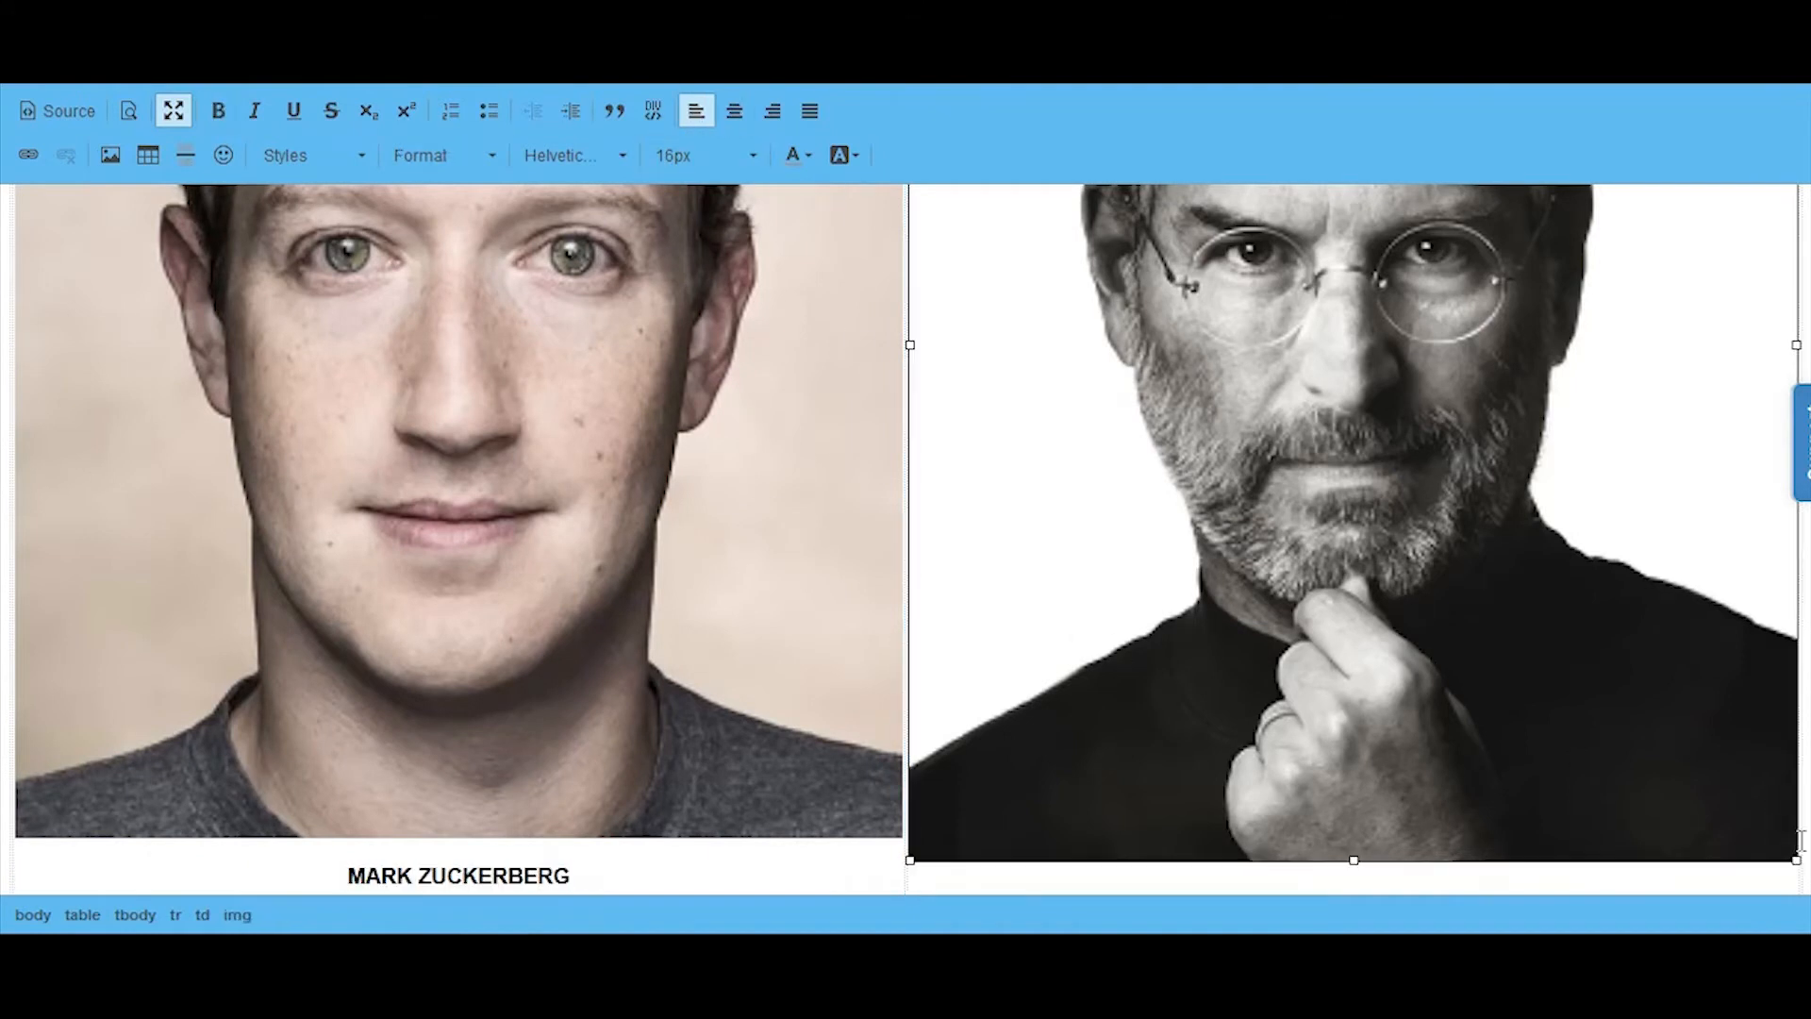
key(Return)
key(ctrl+z)
key(Right)
key(Return)
text(STEVE JOBS)
triple_click(984, 877)
key(ctrl+b)
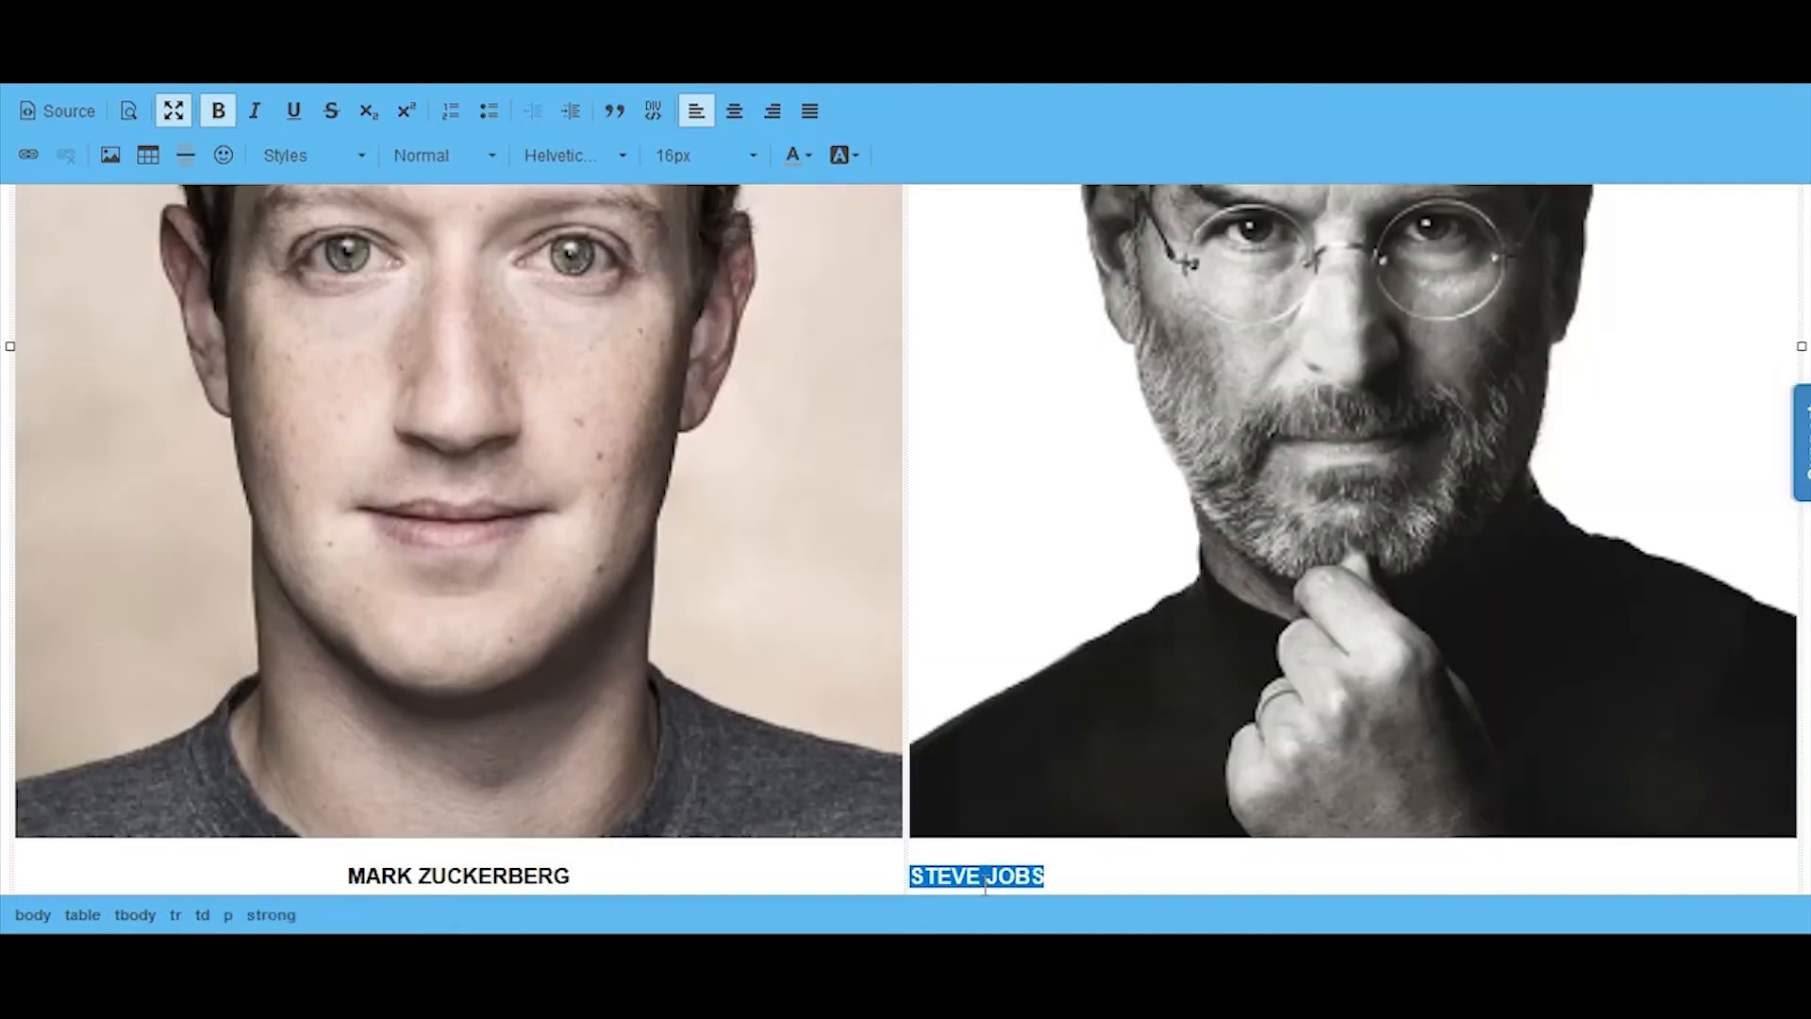
click(733, 122)
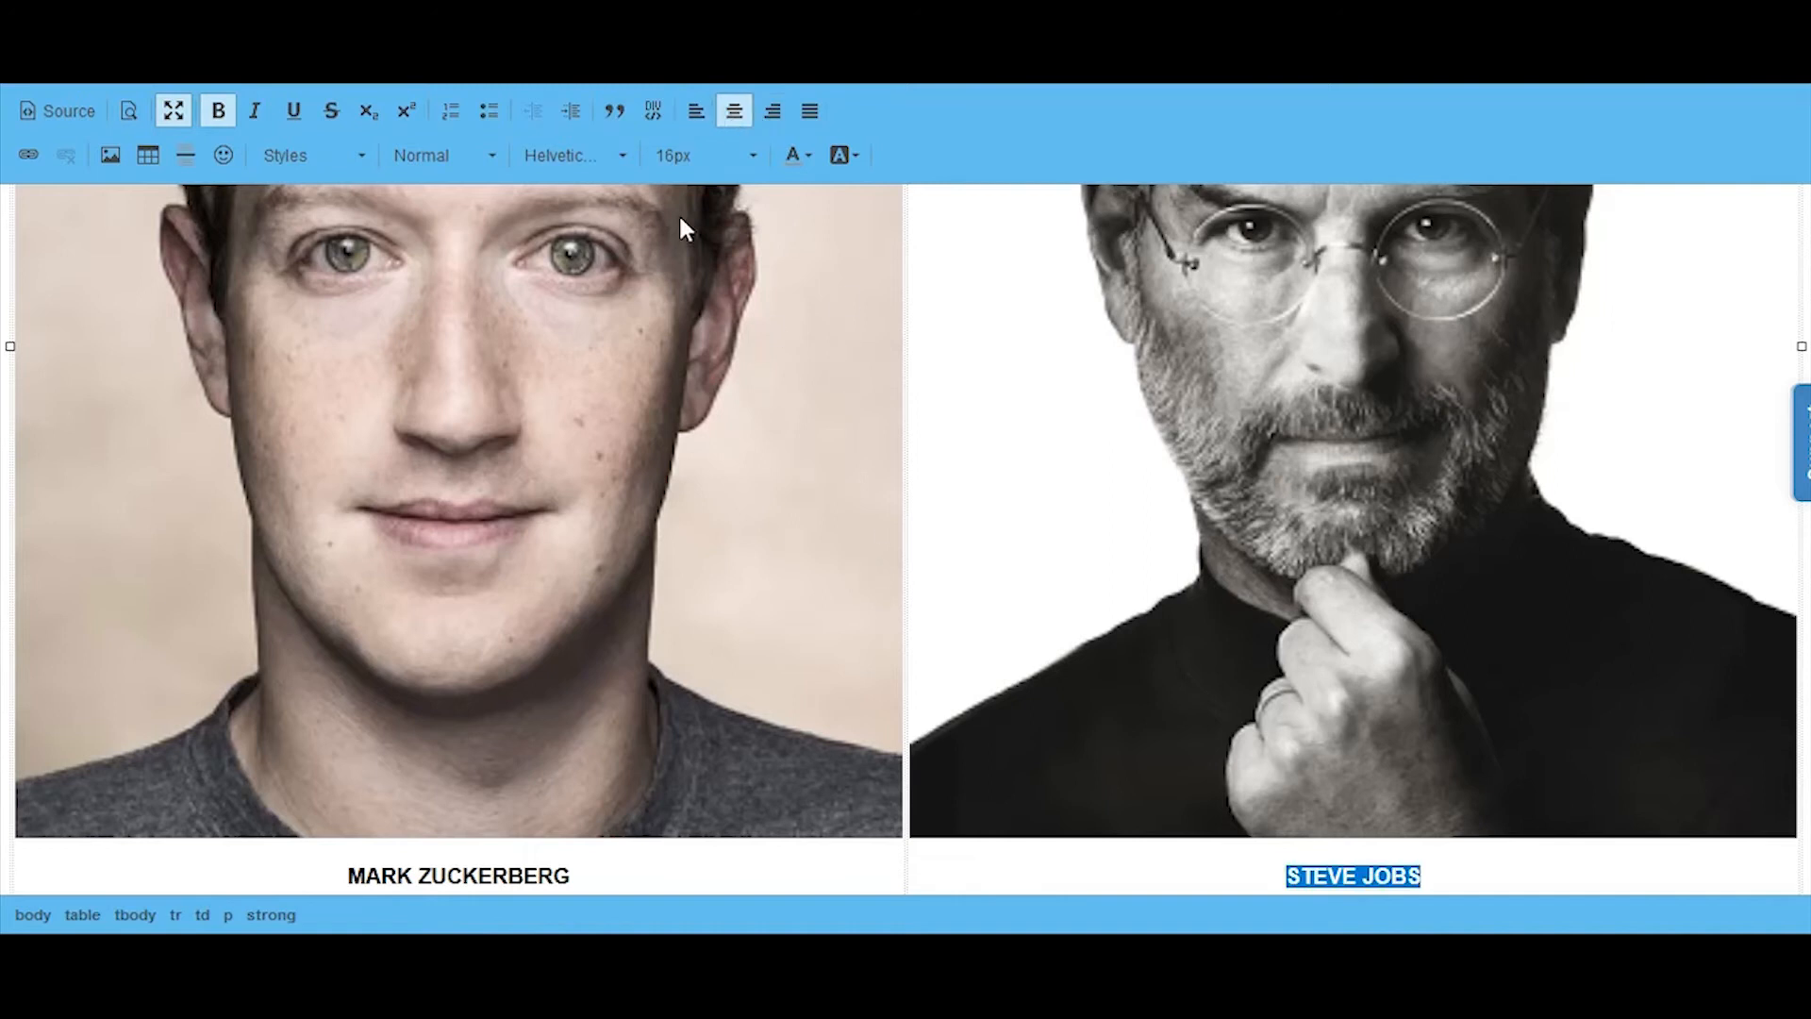
click(174, 111)
Step: Place the cursor in the Organizer Details field and check the sample registration page for its organizer section
scroll(1491, 530, down, 5)
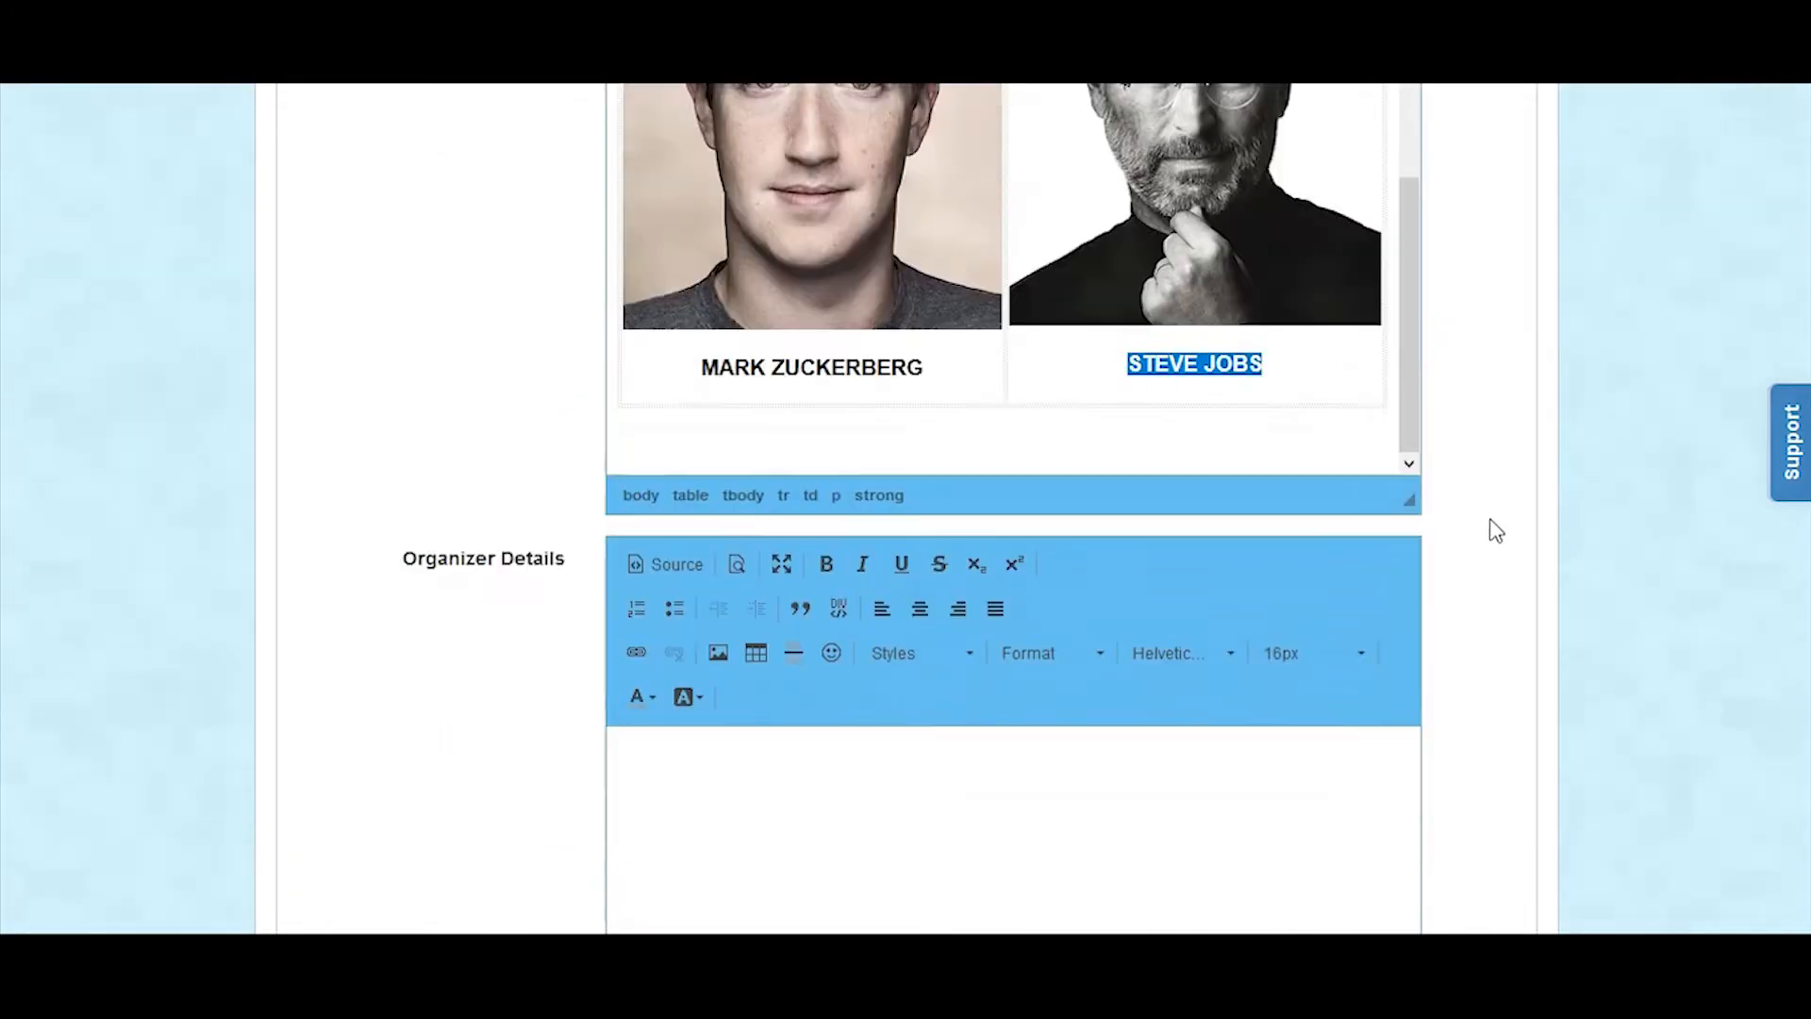
click(802, 681)
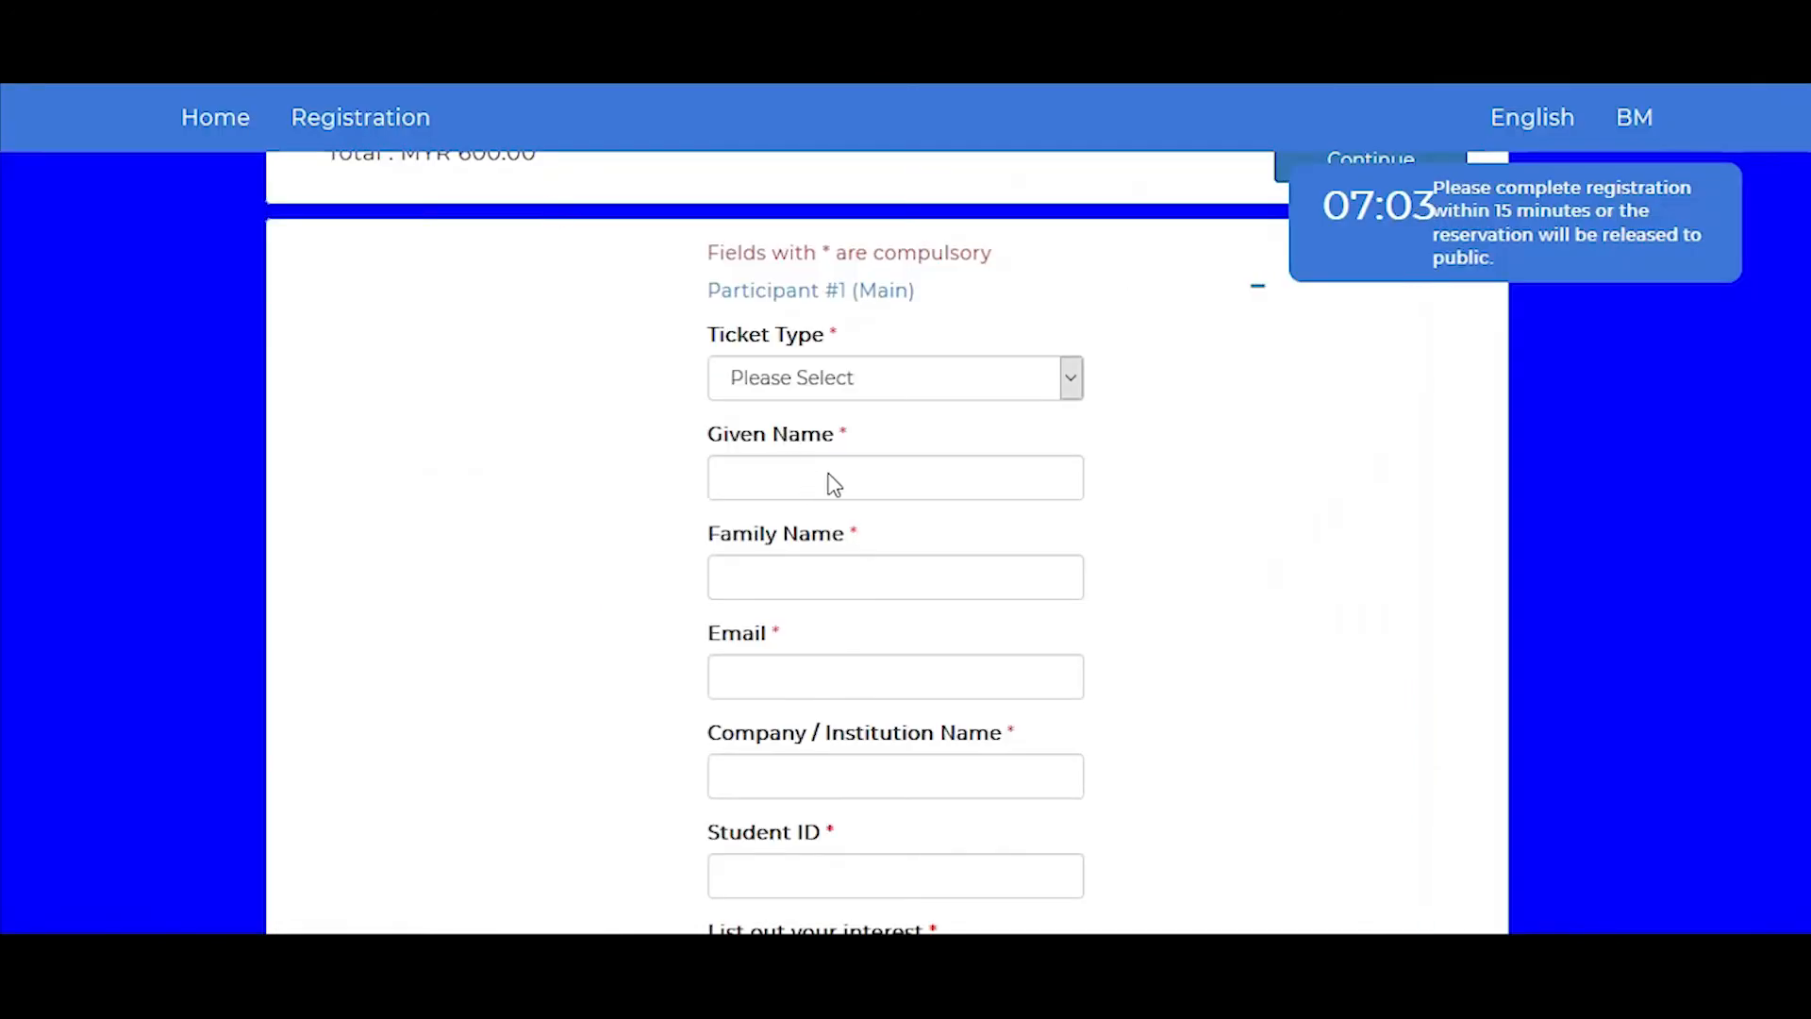
scroll(874, 497, down, 4)
scroll(870, 490, down, 15)
scroll(840, 506, up, 3)
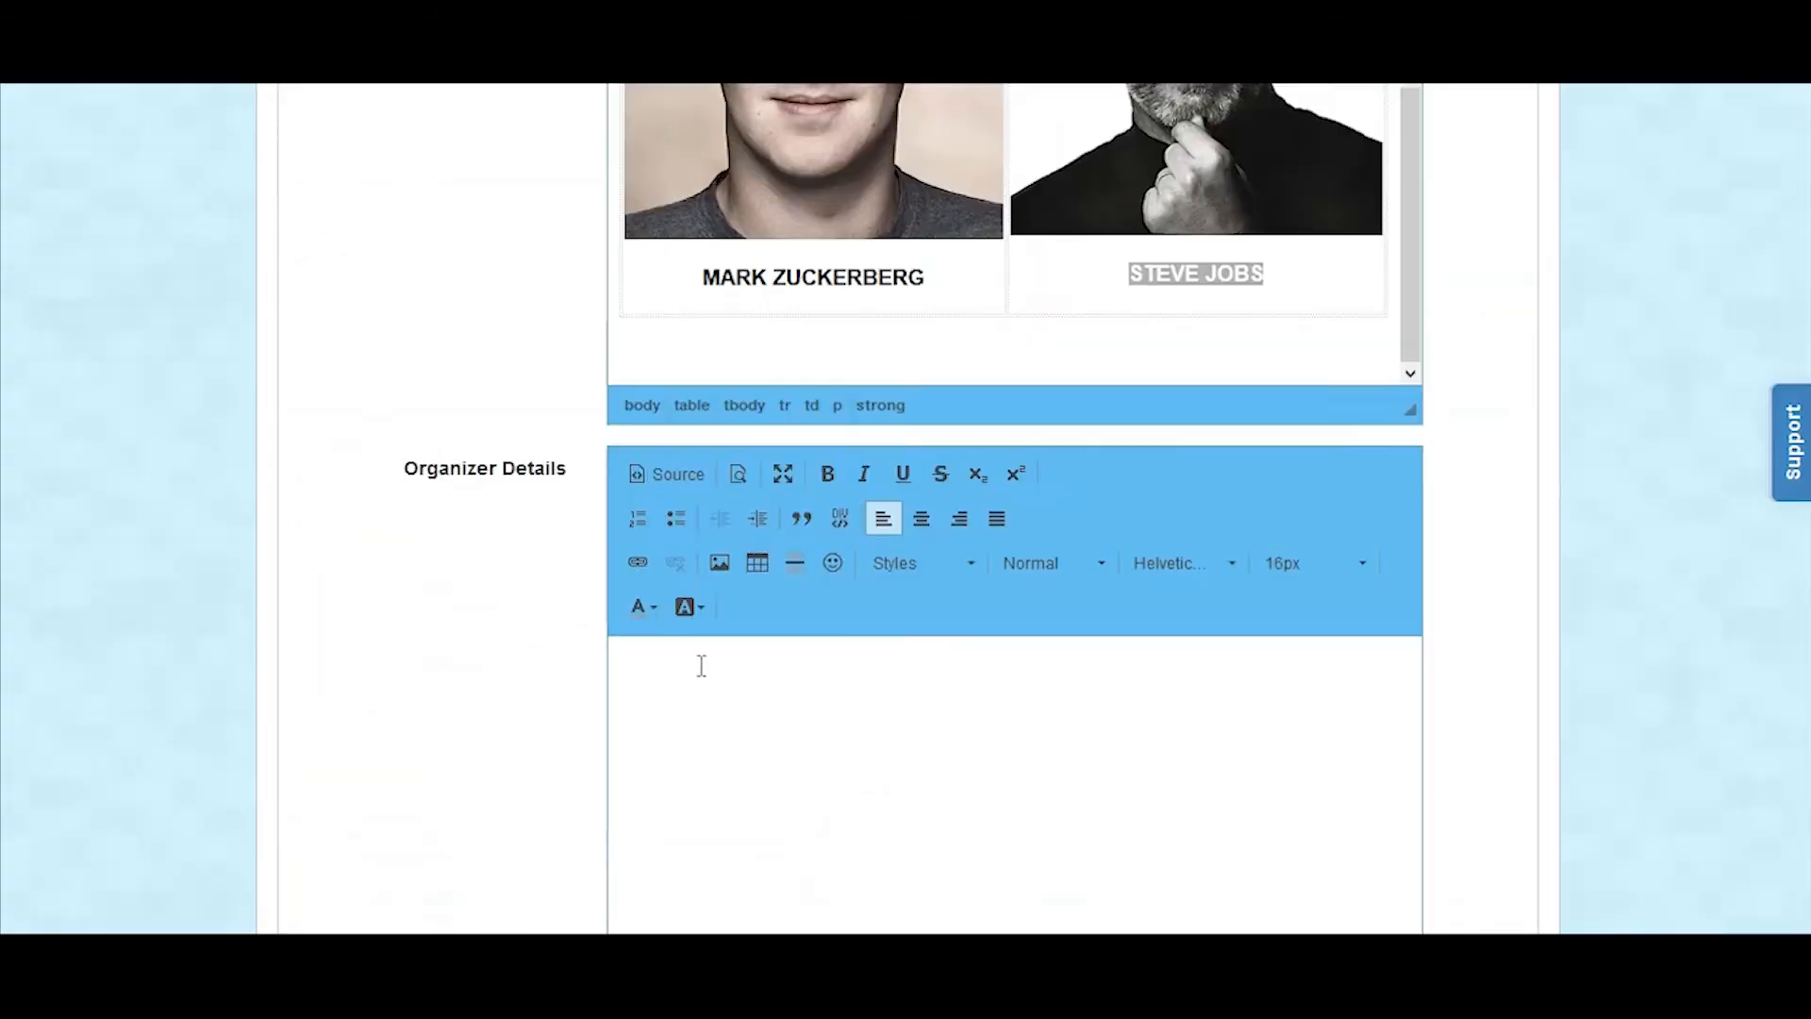
Step: Enter the first line of the organizer's address in Organizer Details, preceded by the label "Address:"
text(Address: Office 1-2b)
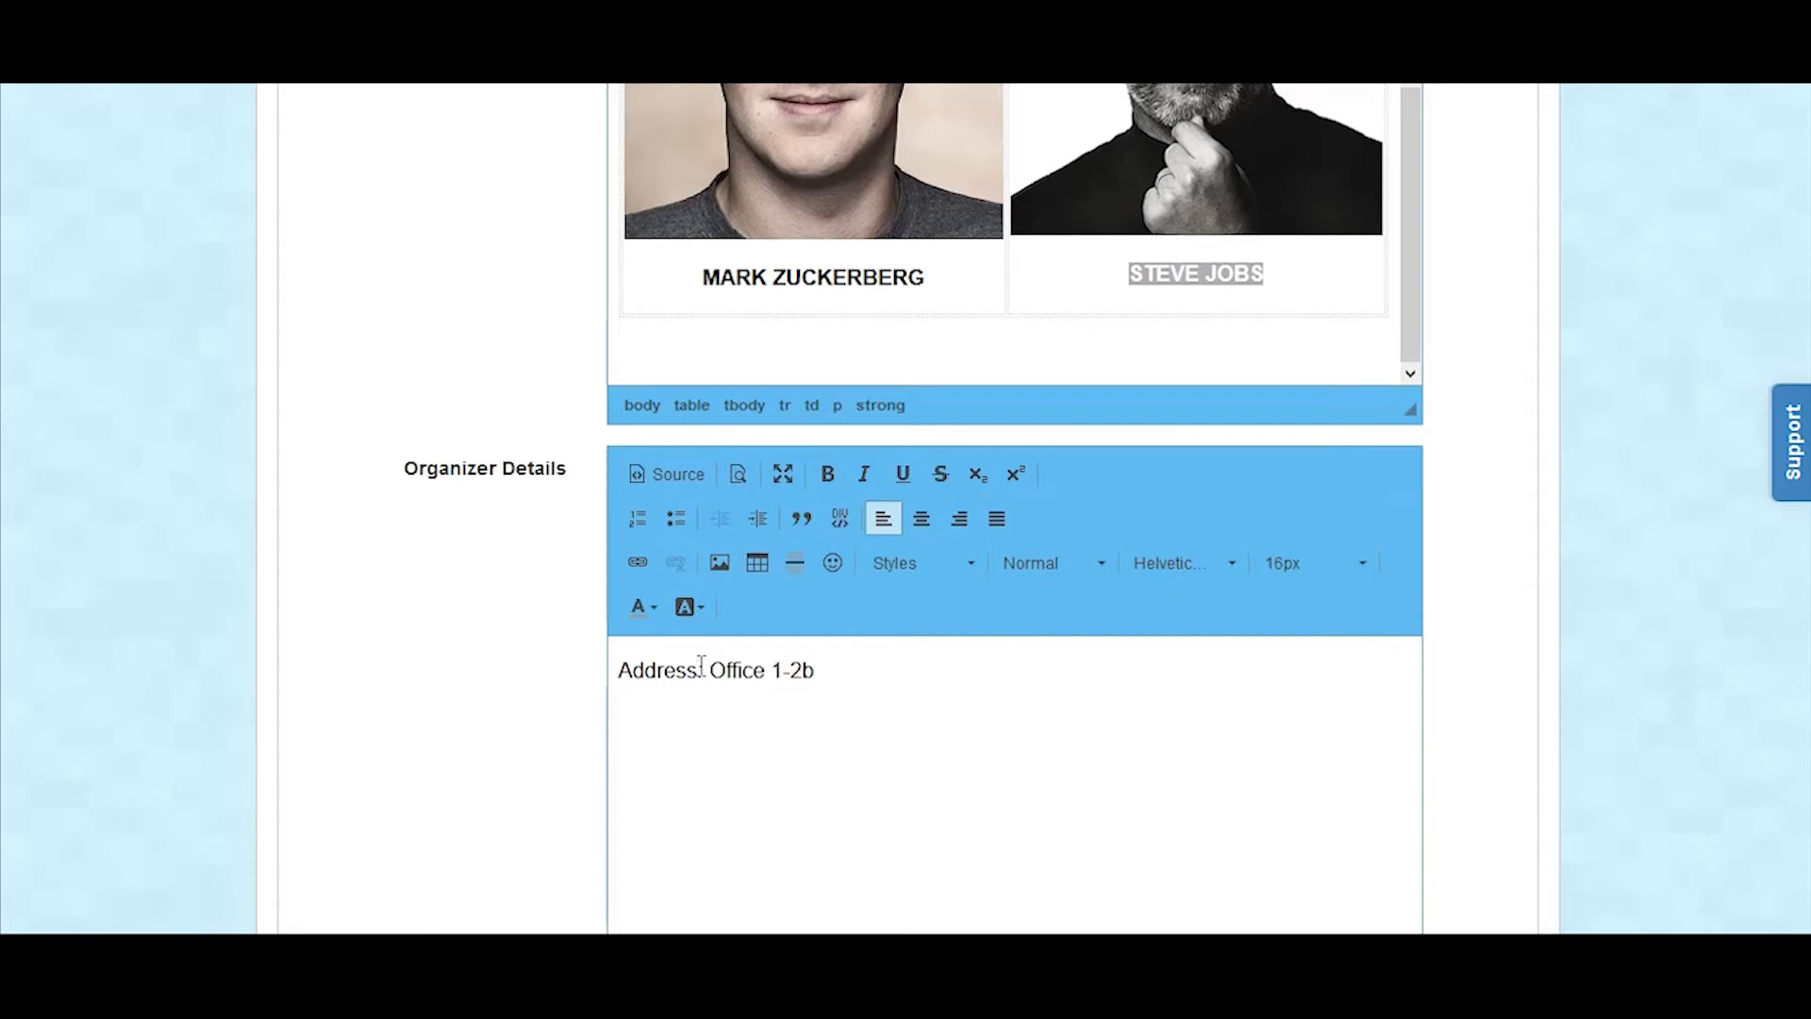
key(BackSpace)
text(B Incubator 1 Technology )
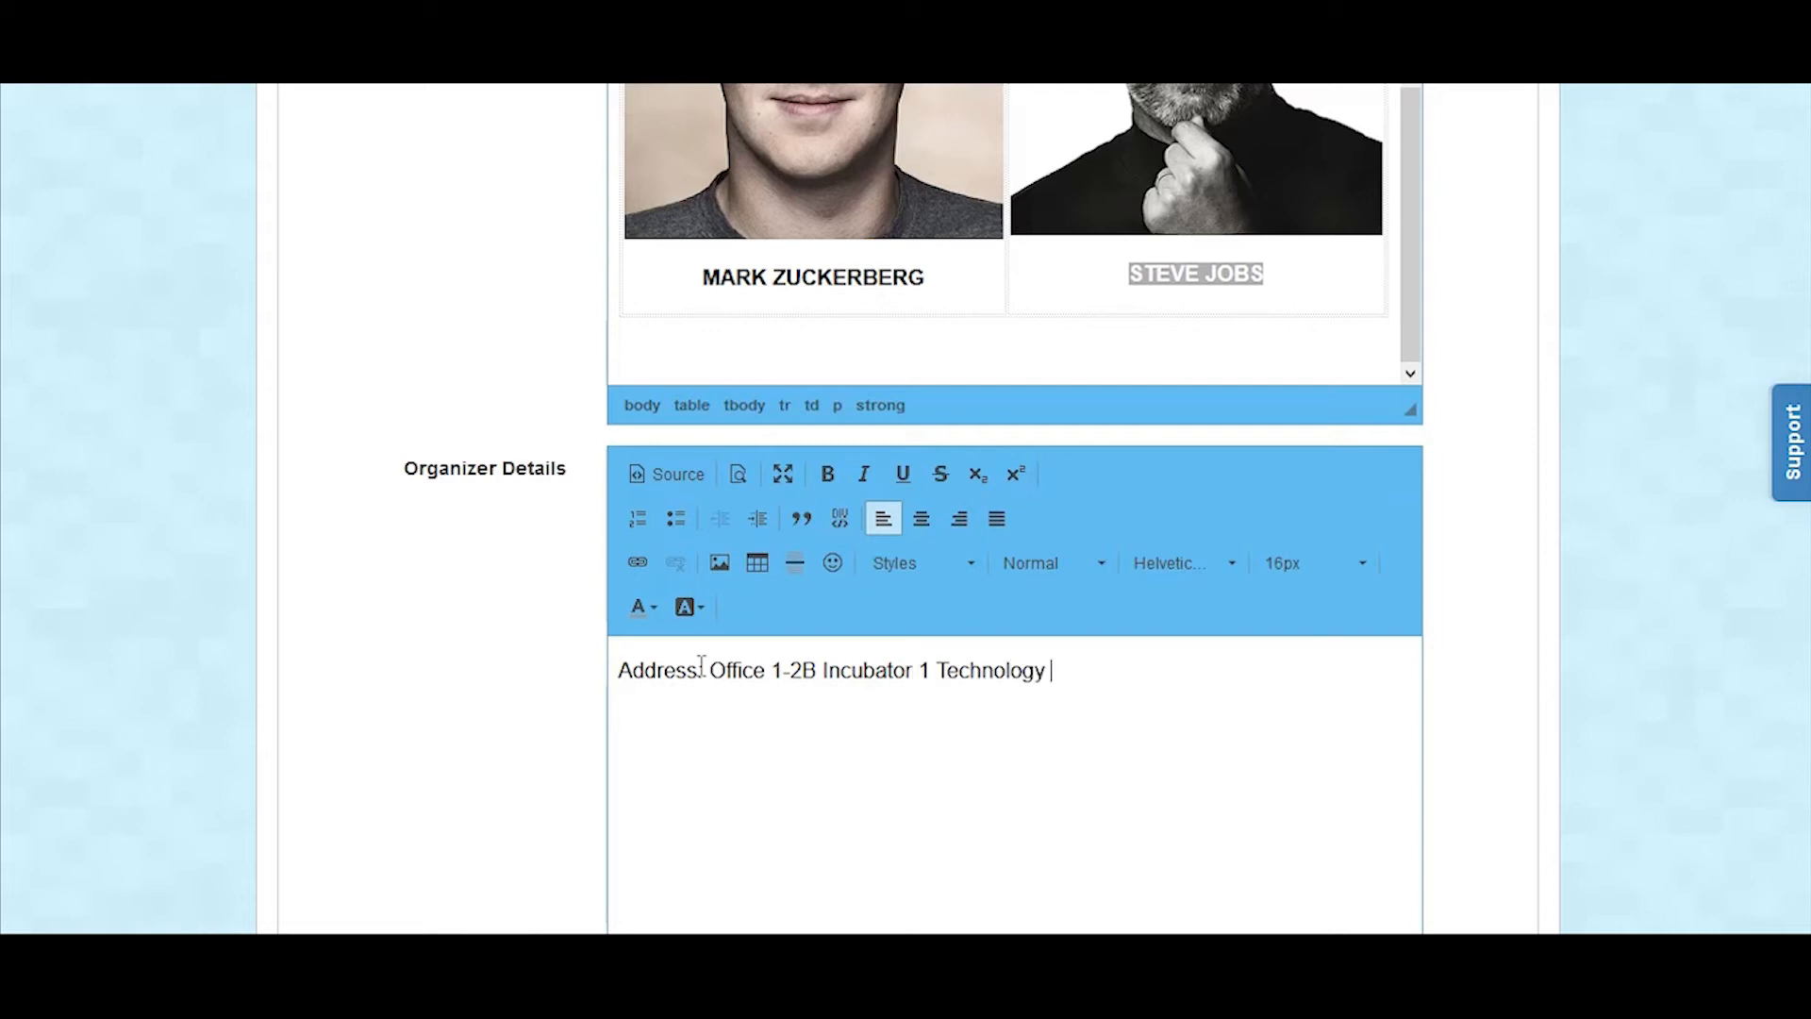
text(PArk Malaysia)
key(BackSpace)
key(BackSpace)
key(BackSpace)
key(BackSpace)
key(BackSpace)
key(BackSpace)
key(BackSpace)
key(BackSpace)
key(BackSpace)
key(BackSpace)
key(BackSpace)
key(BackSpace)
key(BackSpace)
text(ark Malaysia Bukit Jalil)
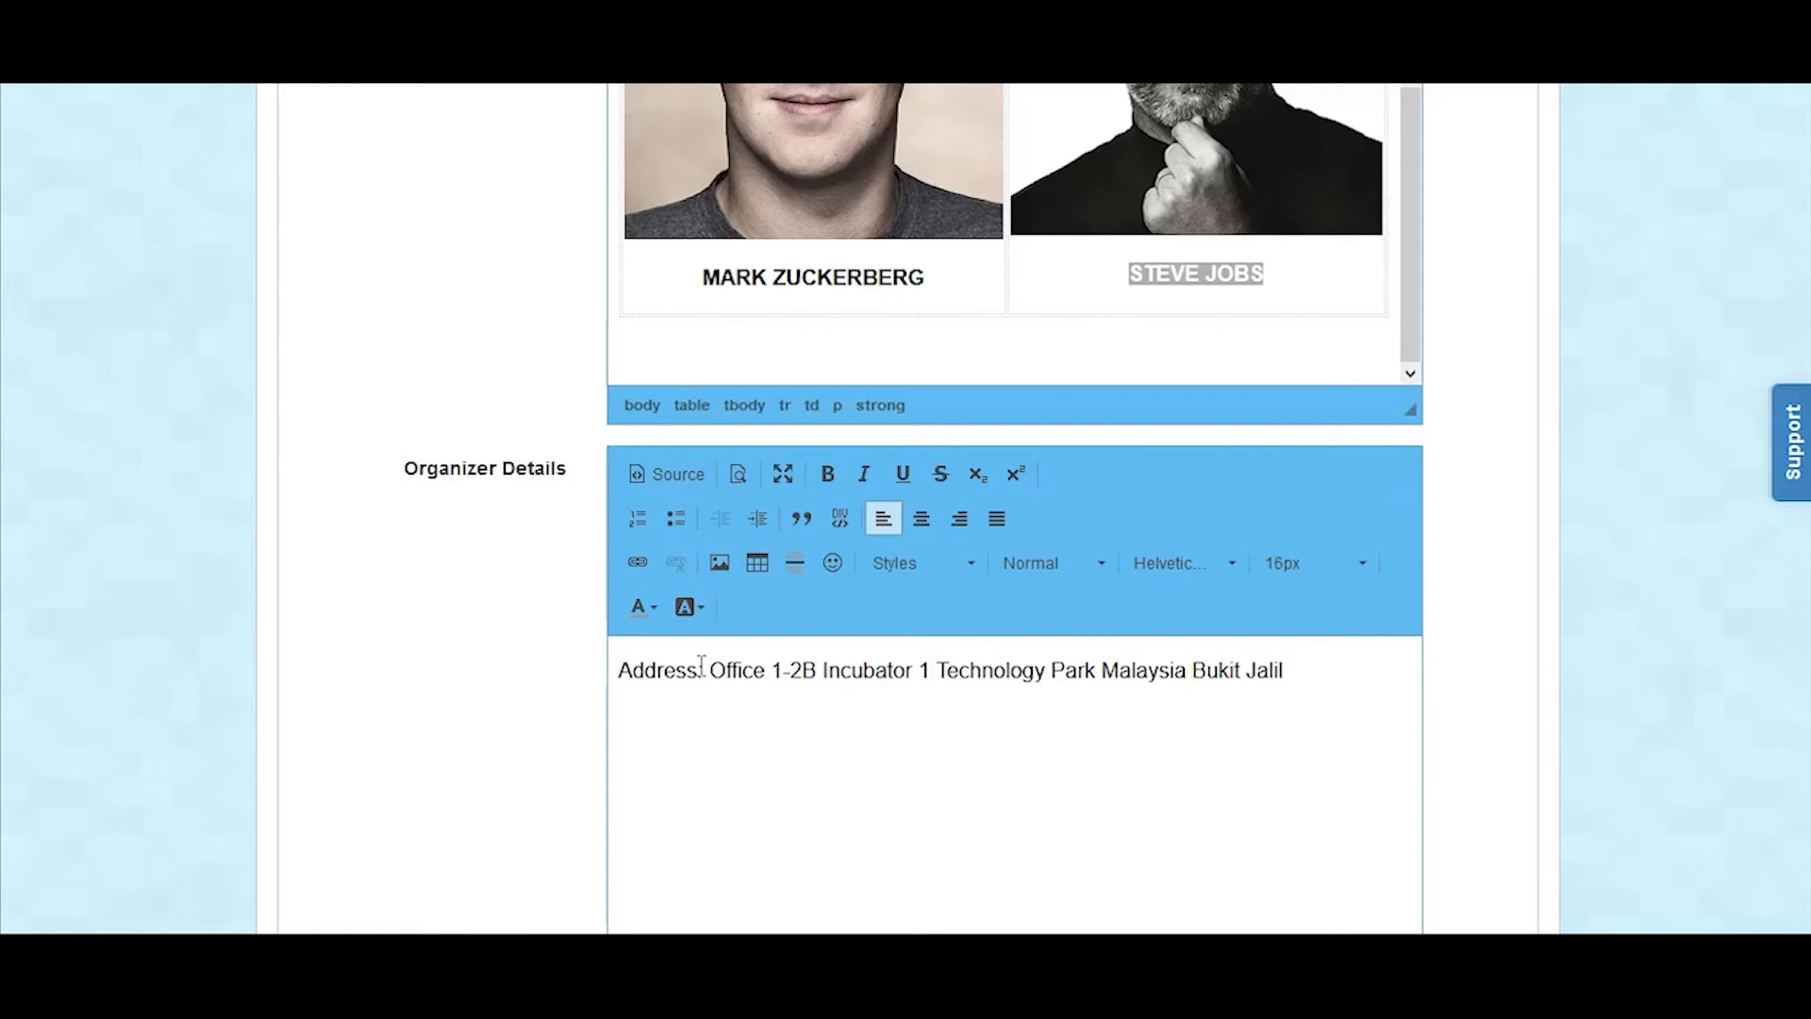
Step: Add a line with the organizer's postcode, city and country, and an "Email:" line with the organizer's e-mail address
key(Return)
text(57000 Kuala Lumpur, Malaysia)
key(Return)
text(Phone)
key(BackSpace)
key(BackSpace)
key(BackSpace)
key(BackSpace)
key(BackSpace)
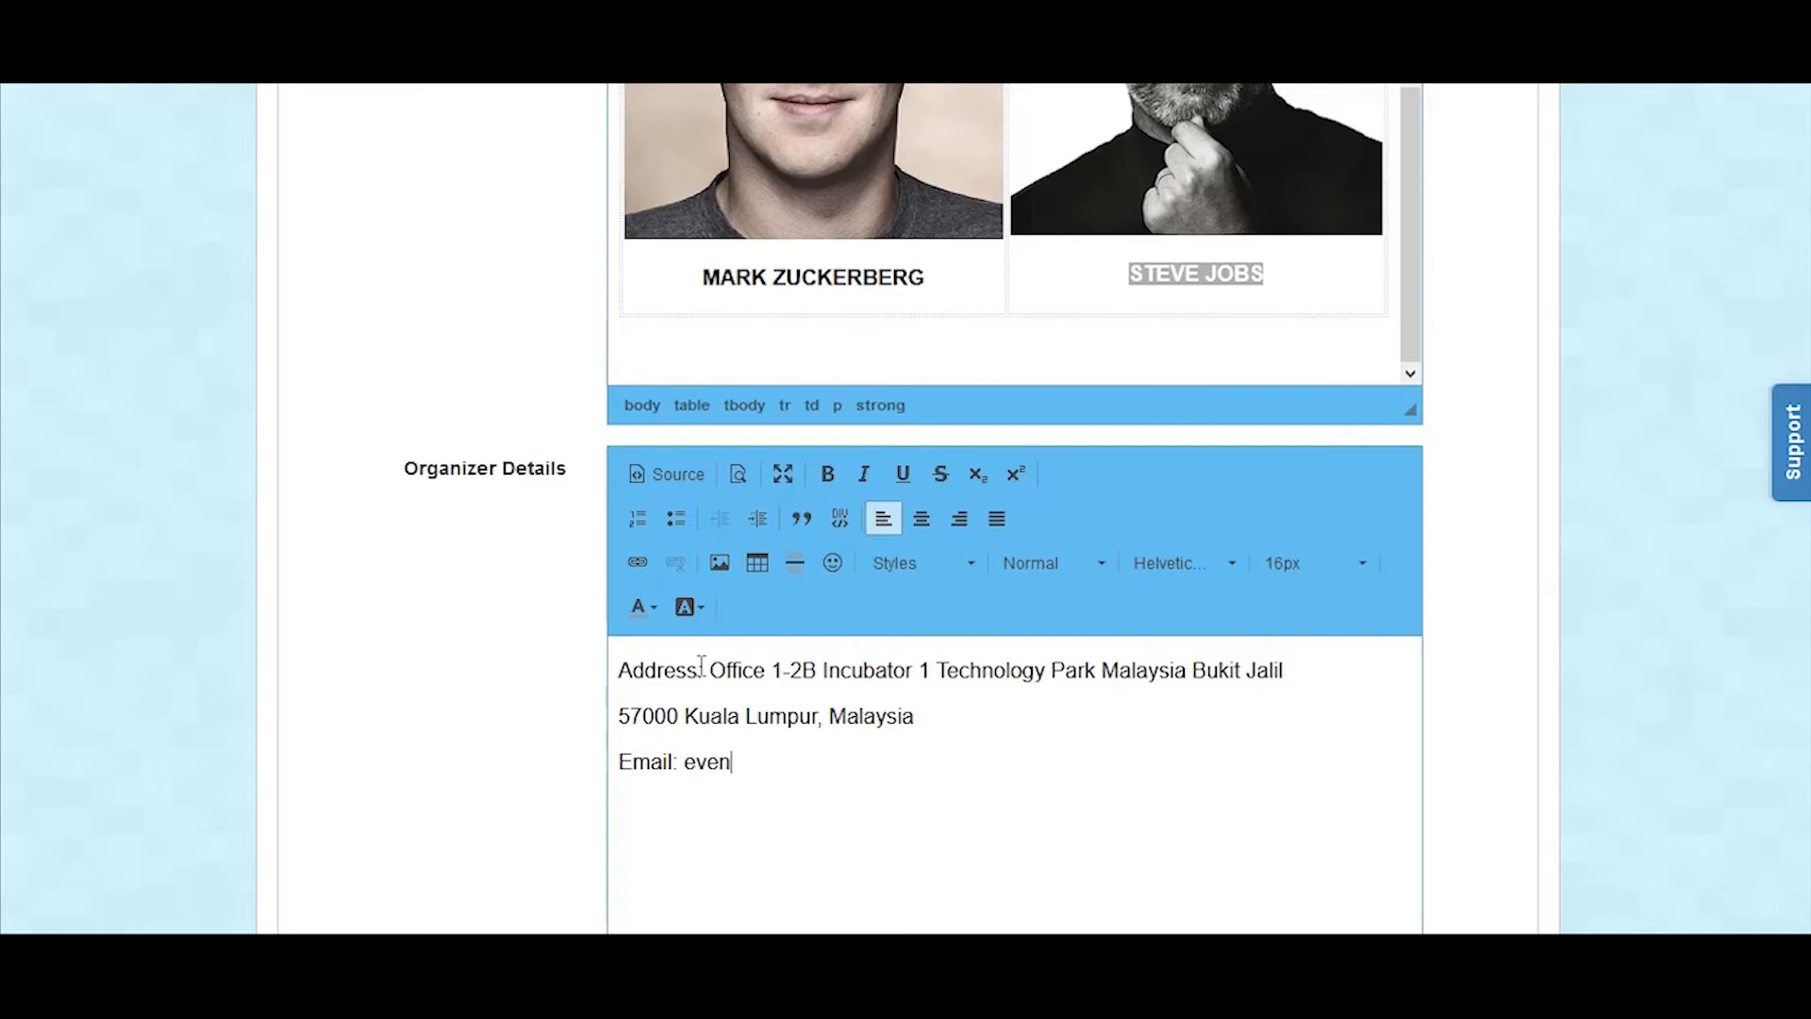
Step: Make the "Address:" and "Email:" labels in Organizer Details bold
drag(708, 670, 617, 671)
key(ctrl+b)
drag(682, 762, 611, 773)
key(ctrl+b)
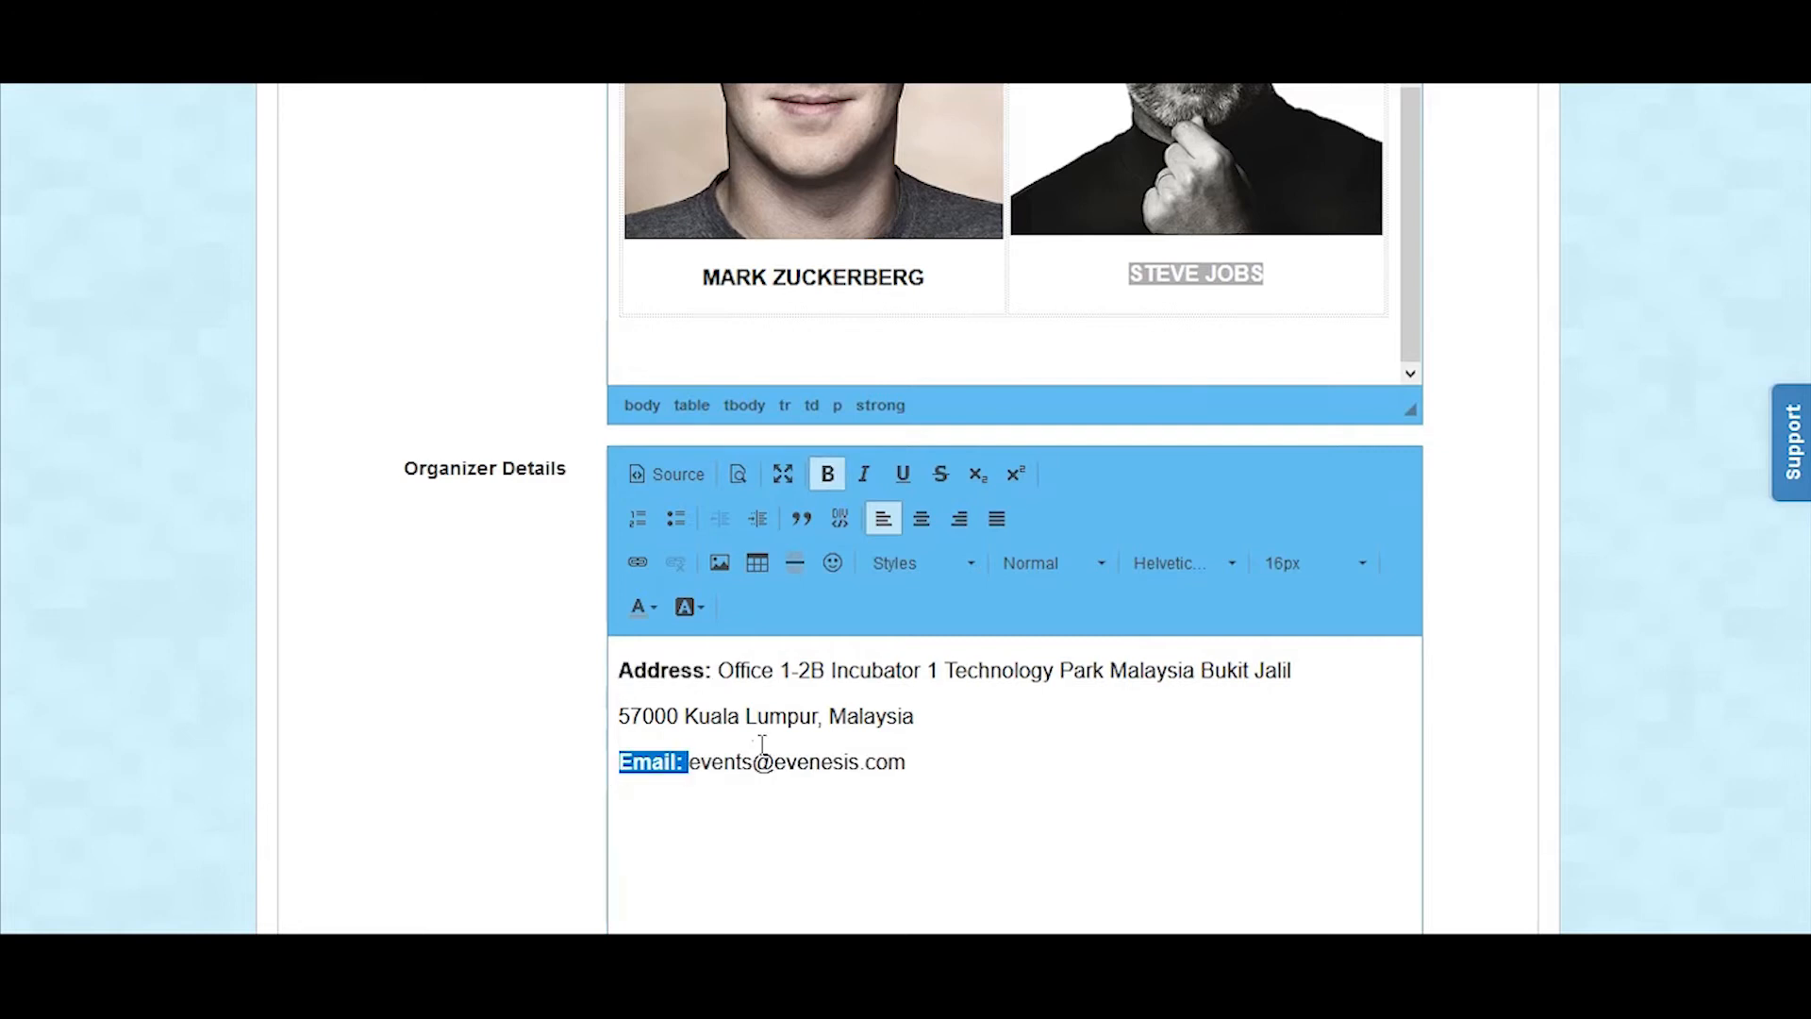
Step: Submit the microsite details, continuing to the Tickets page, and start adding a new ticket
scroll(735, 745, down, 5)
click(873, 813)
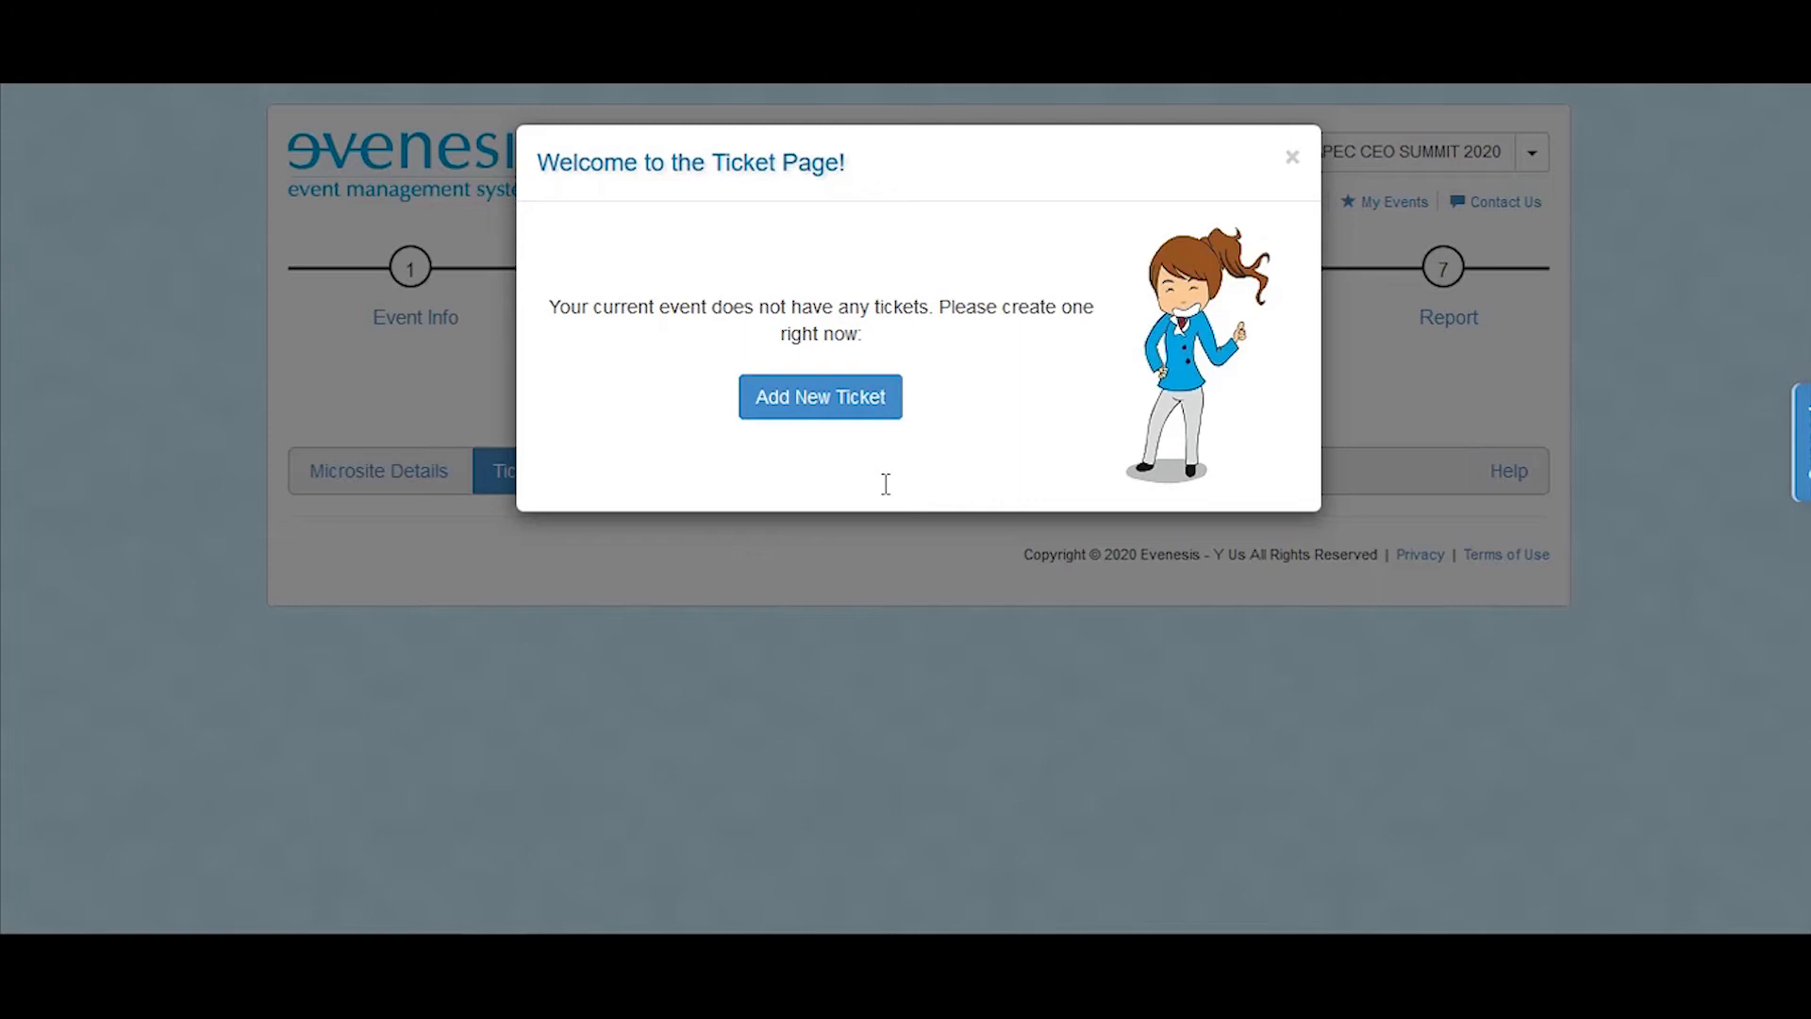
click(849, 396)
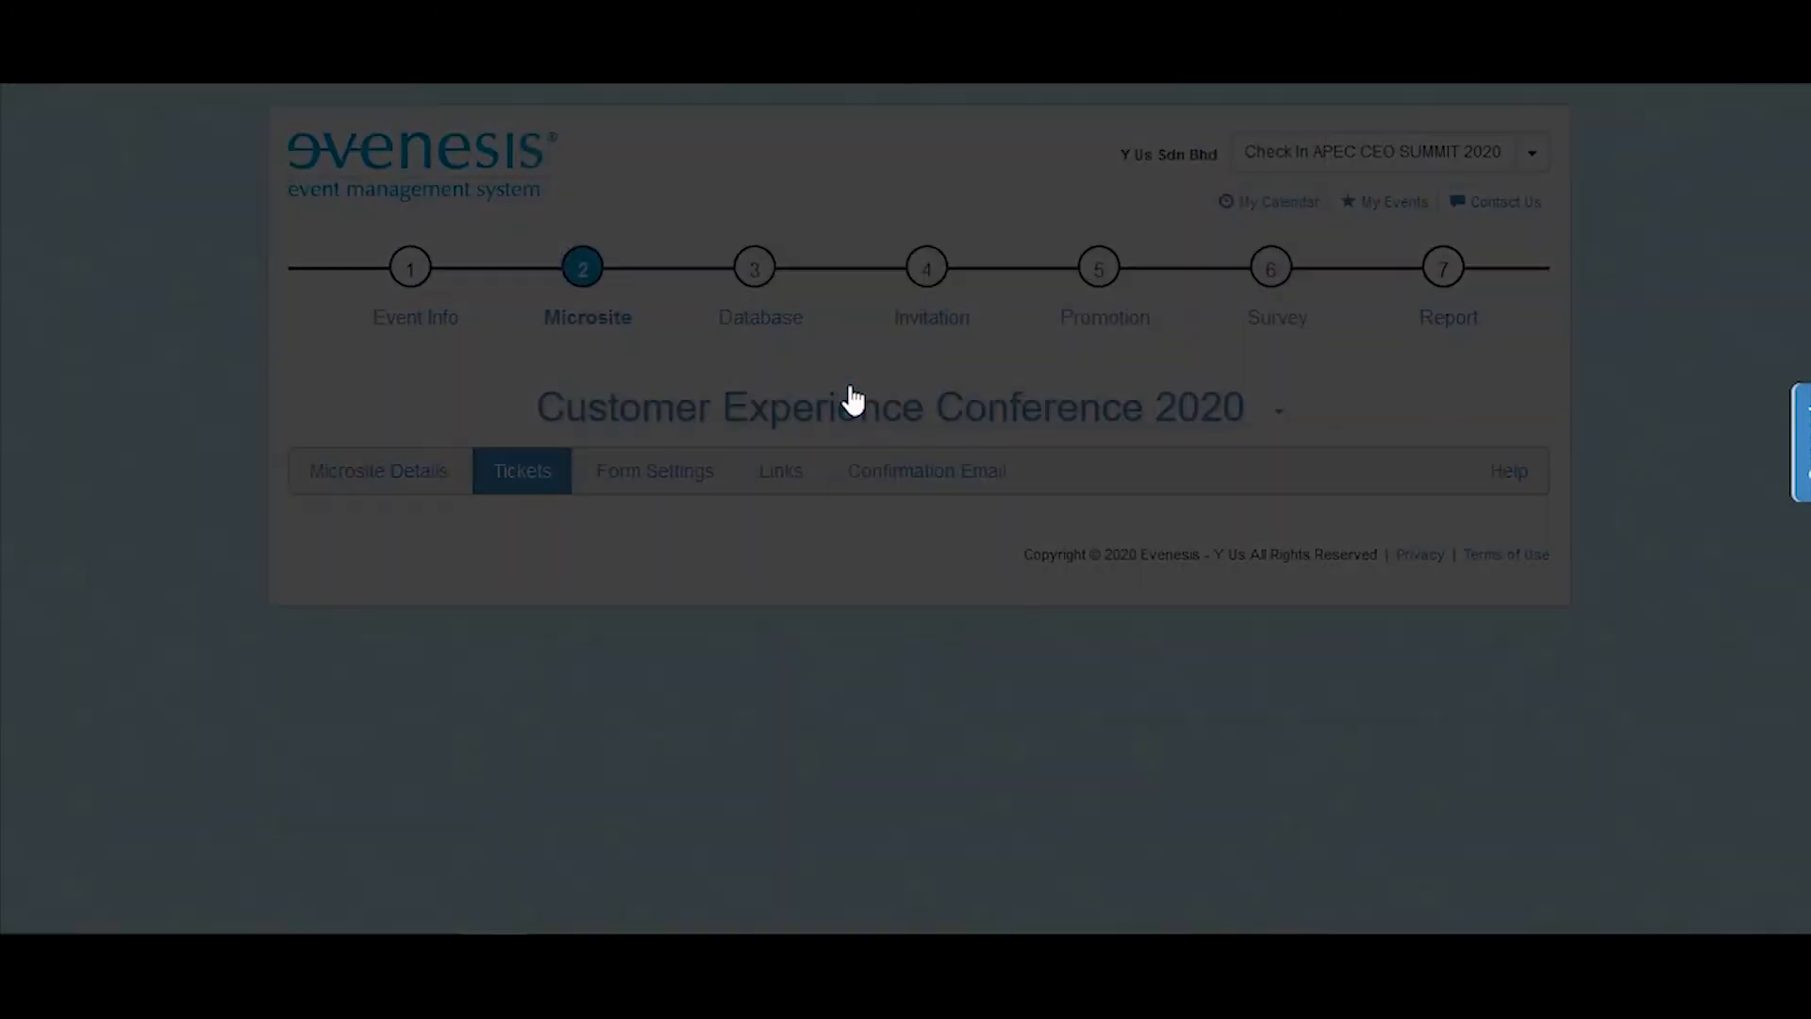
Step: Set the ticket category to Others, with custom name "Platinum Pass" and description "Access to Conference and Exhibition"
click(926, 293)
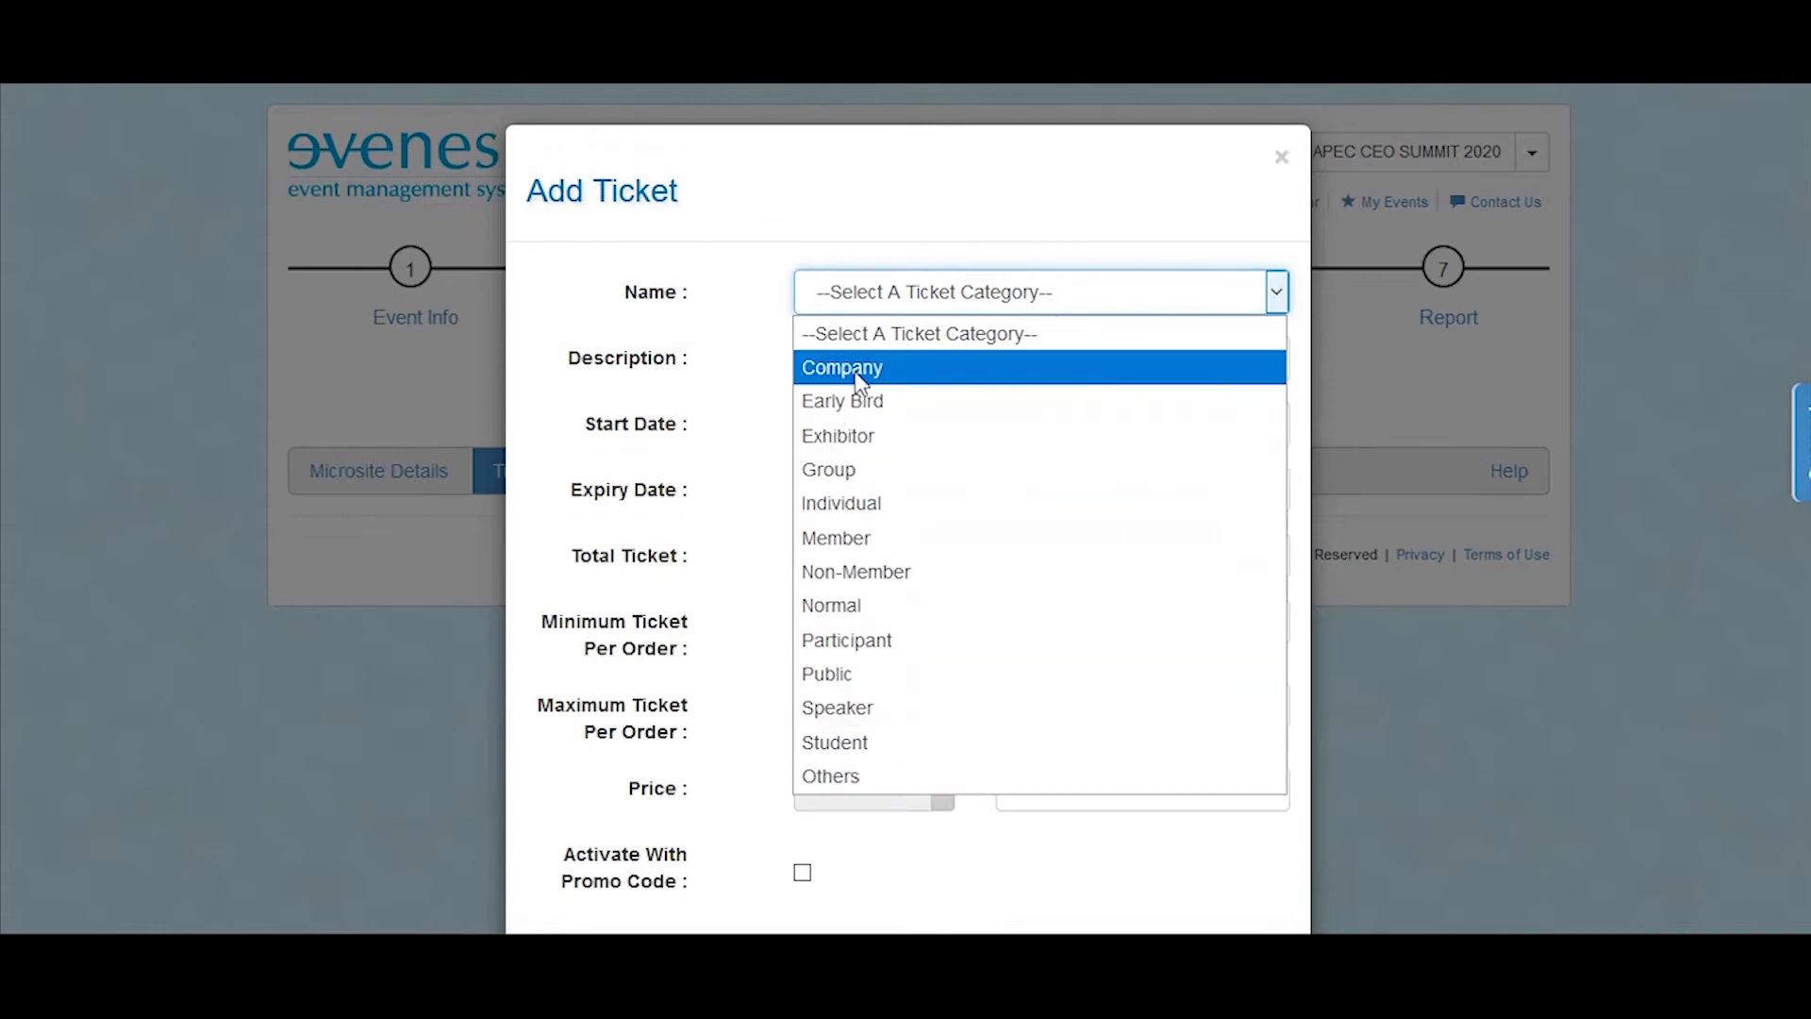
click(879, 768)
click(906, 357)
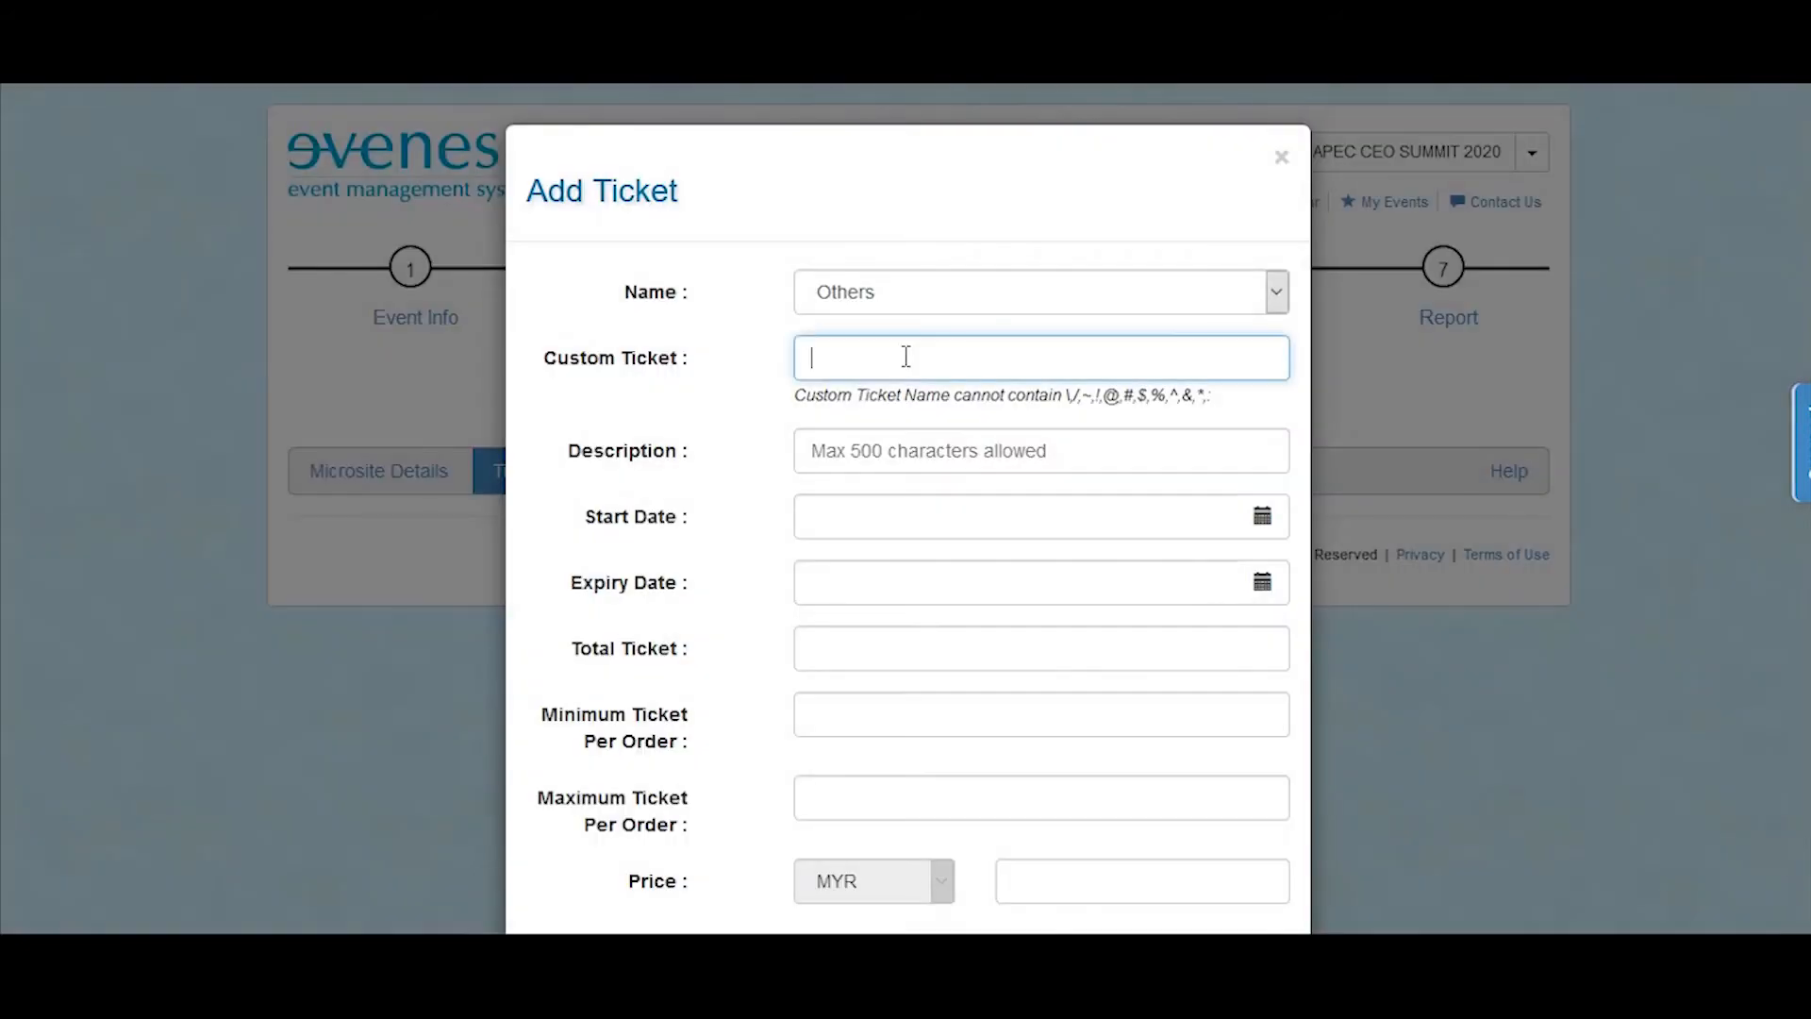
text(Platinum Pass)
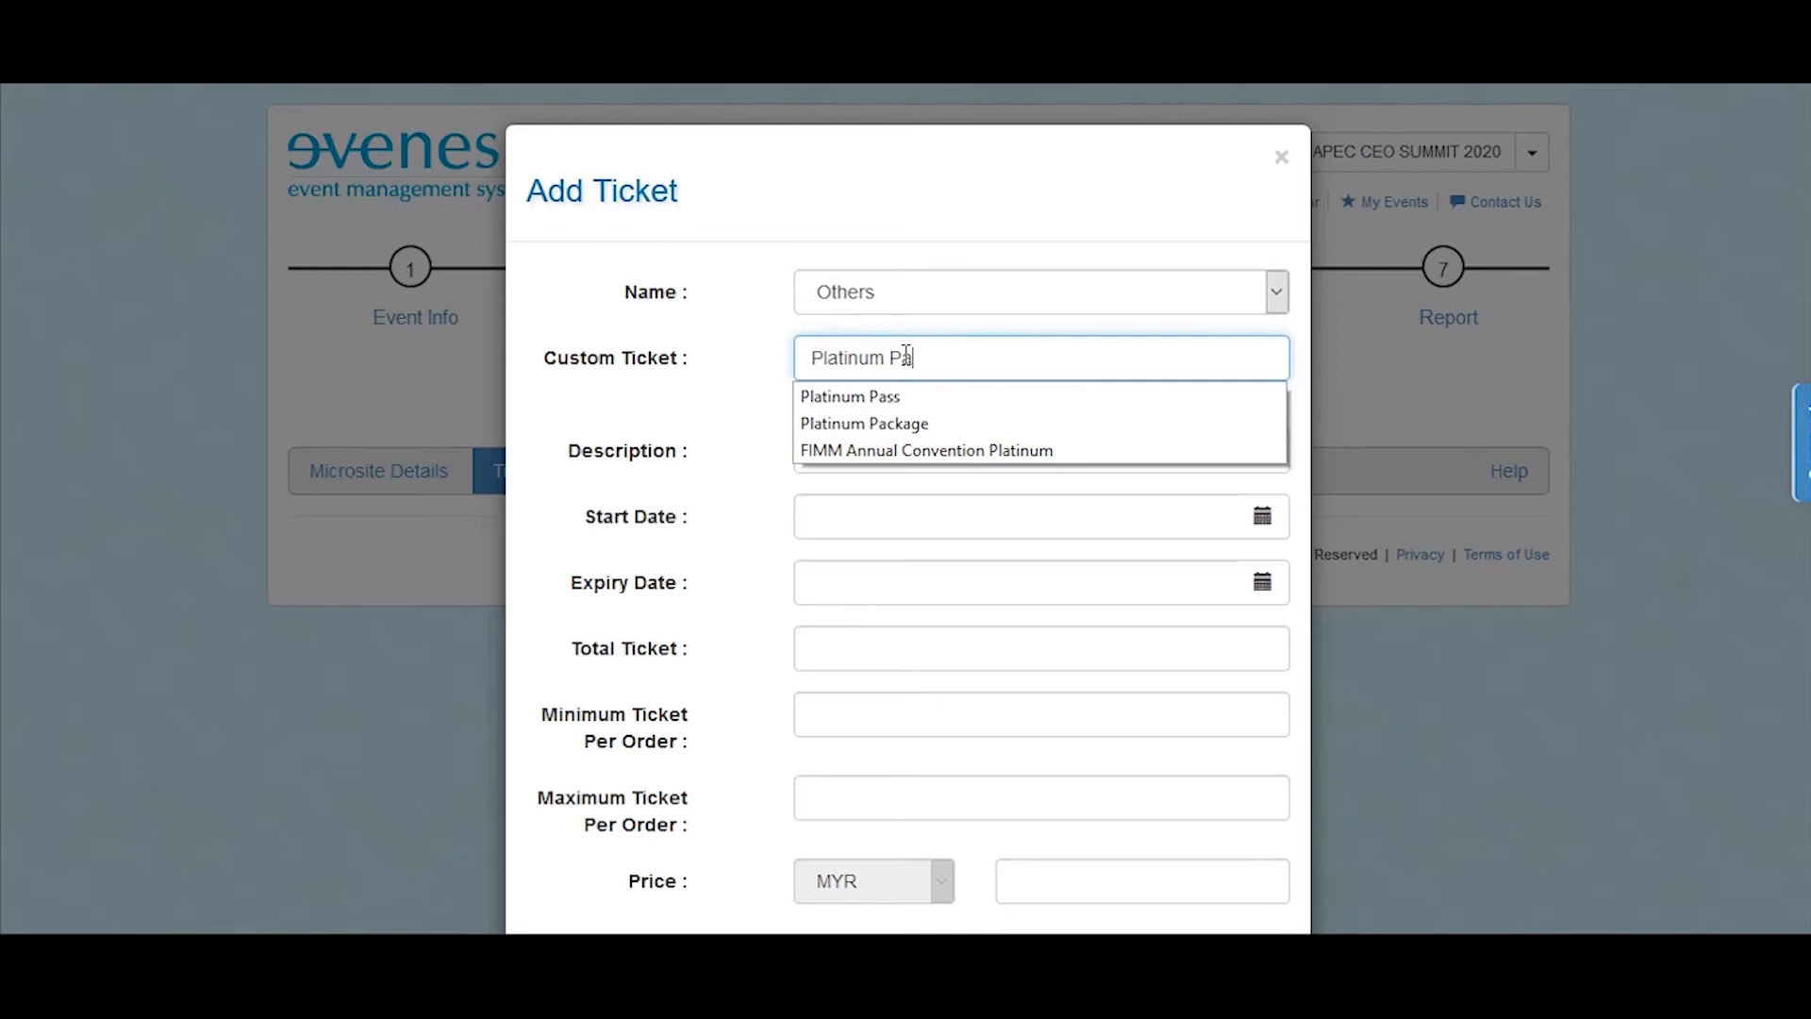
click(907, 394)
key(Tab)
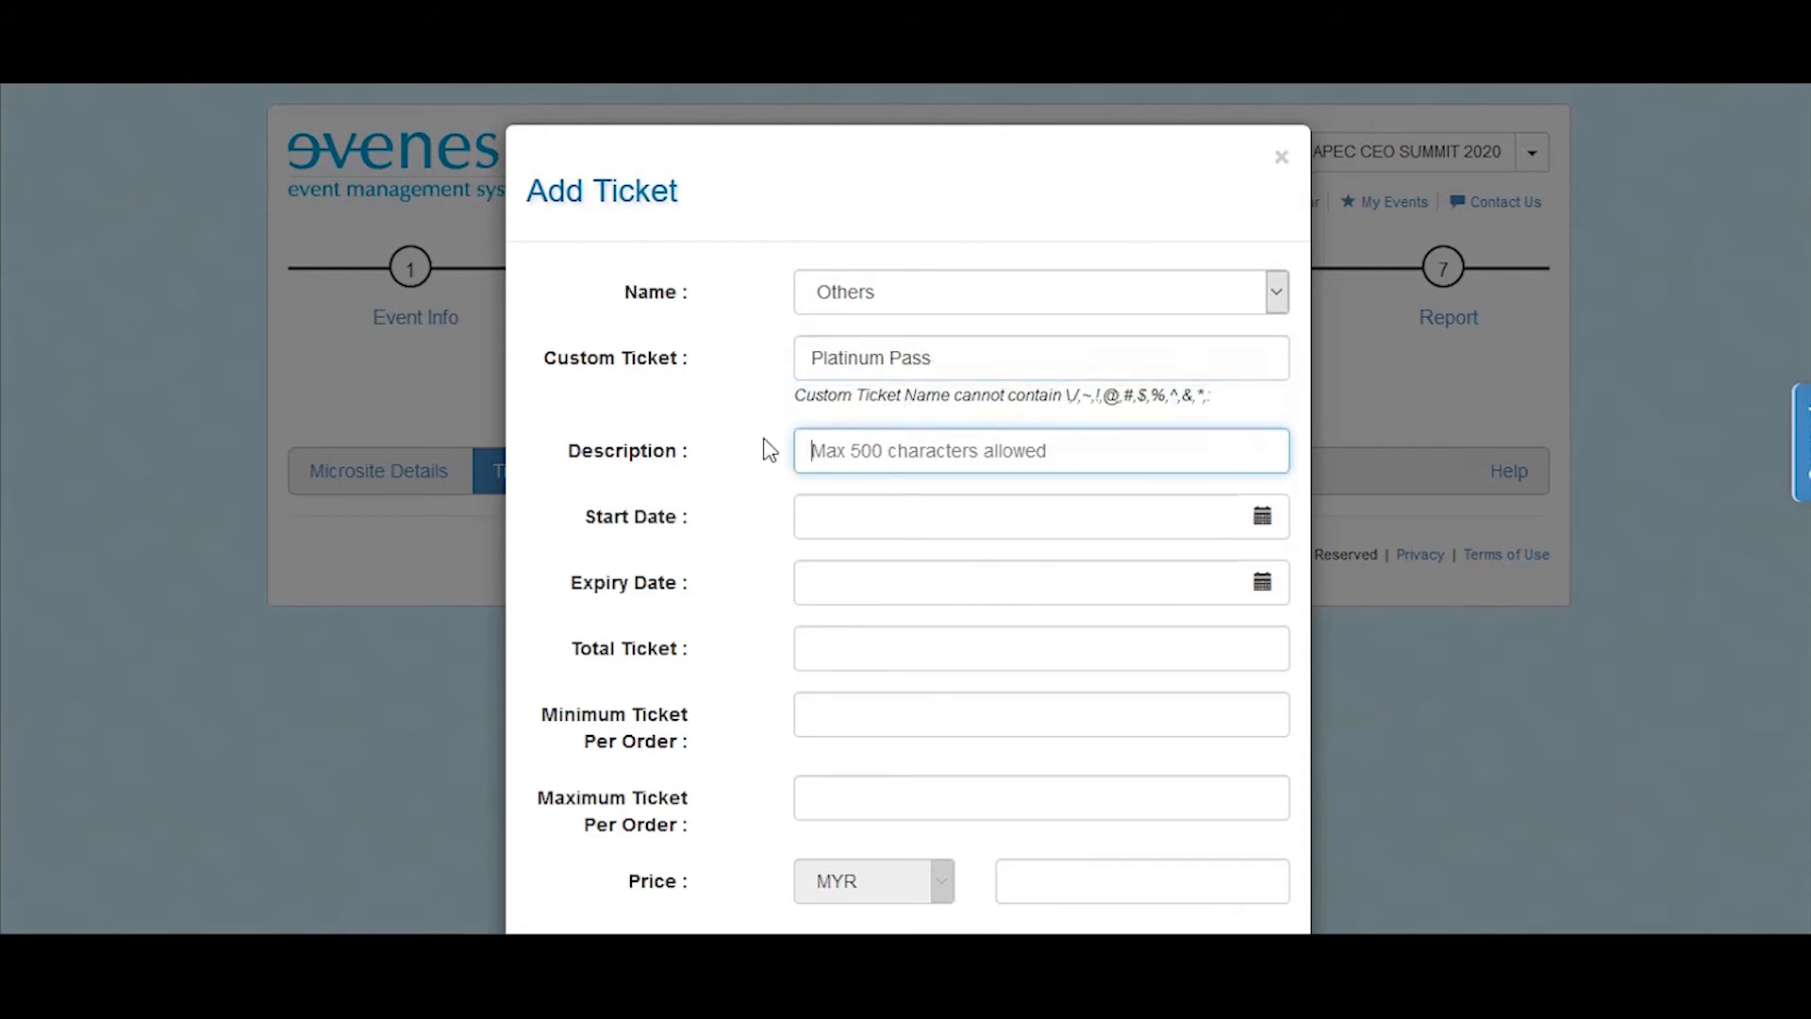
text(Access to Conference and Exhibition)
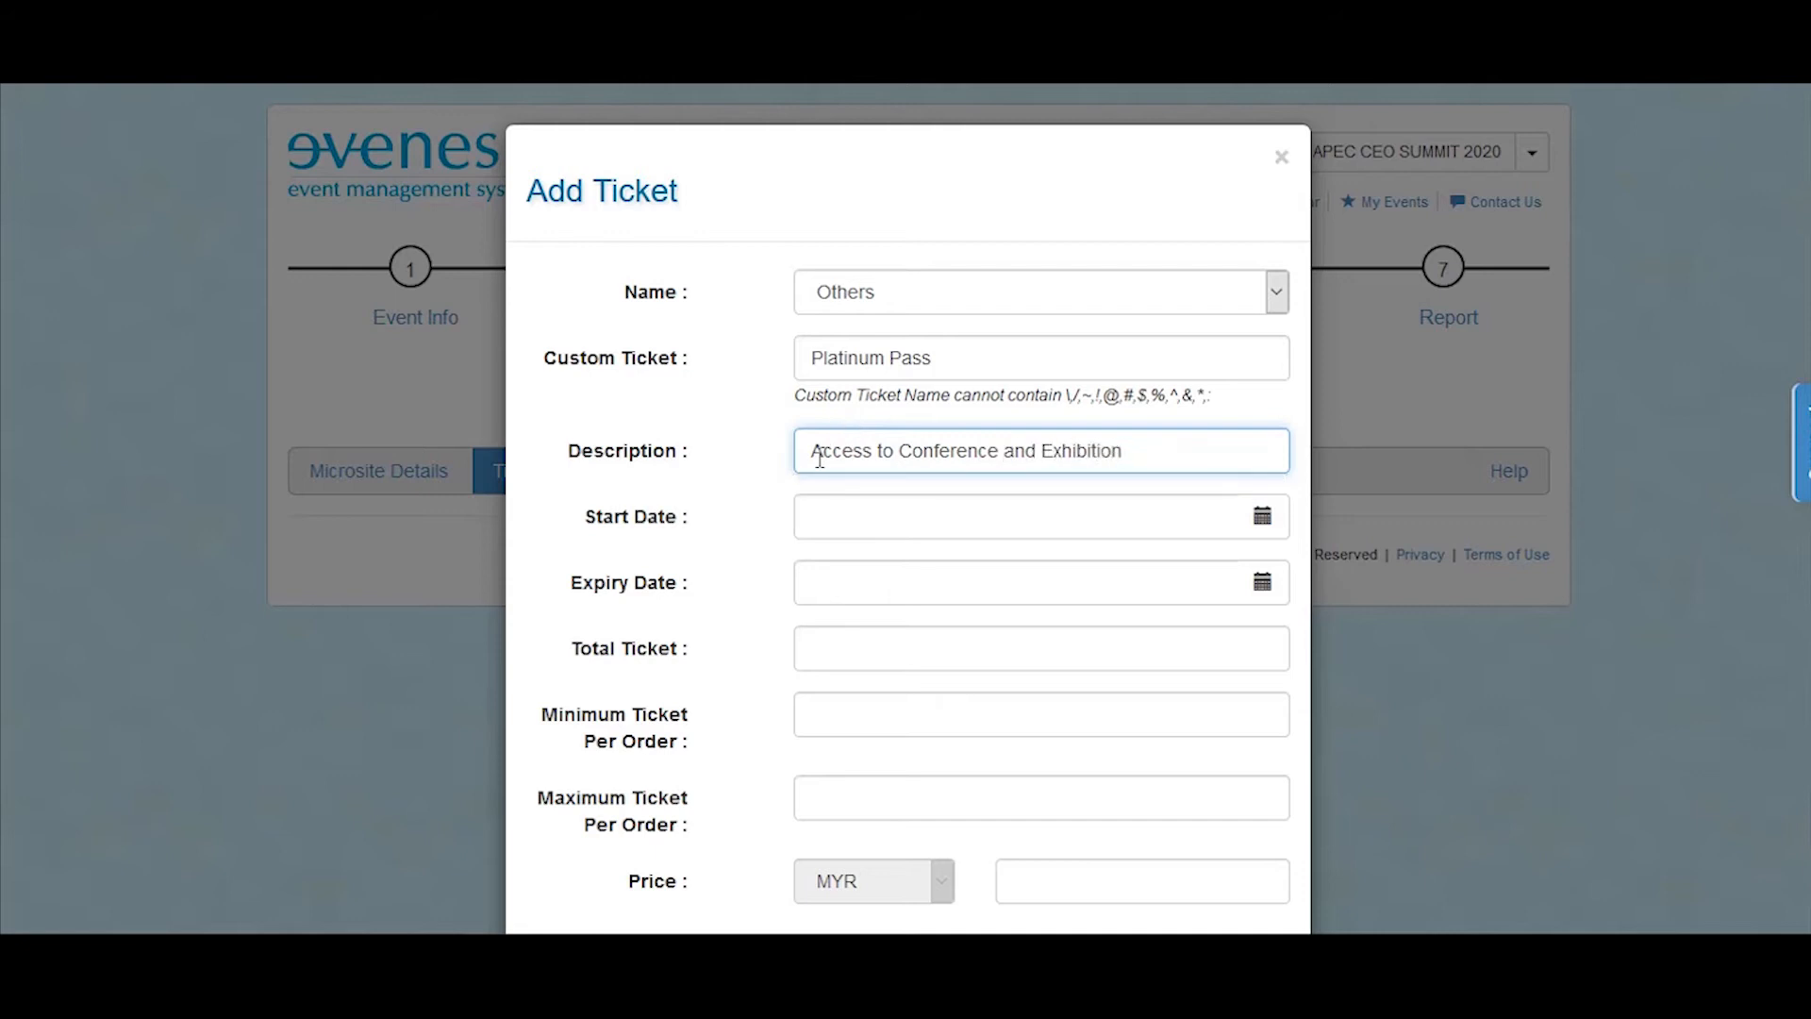
Step: Set the ticket's start date to 22 March 2020 and its expiry date to 31 March 2020
click(1260, 516)
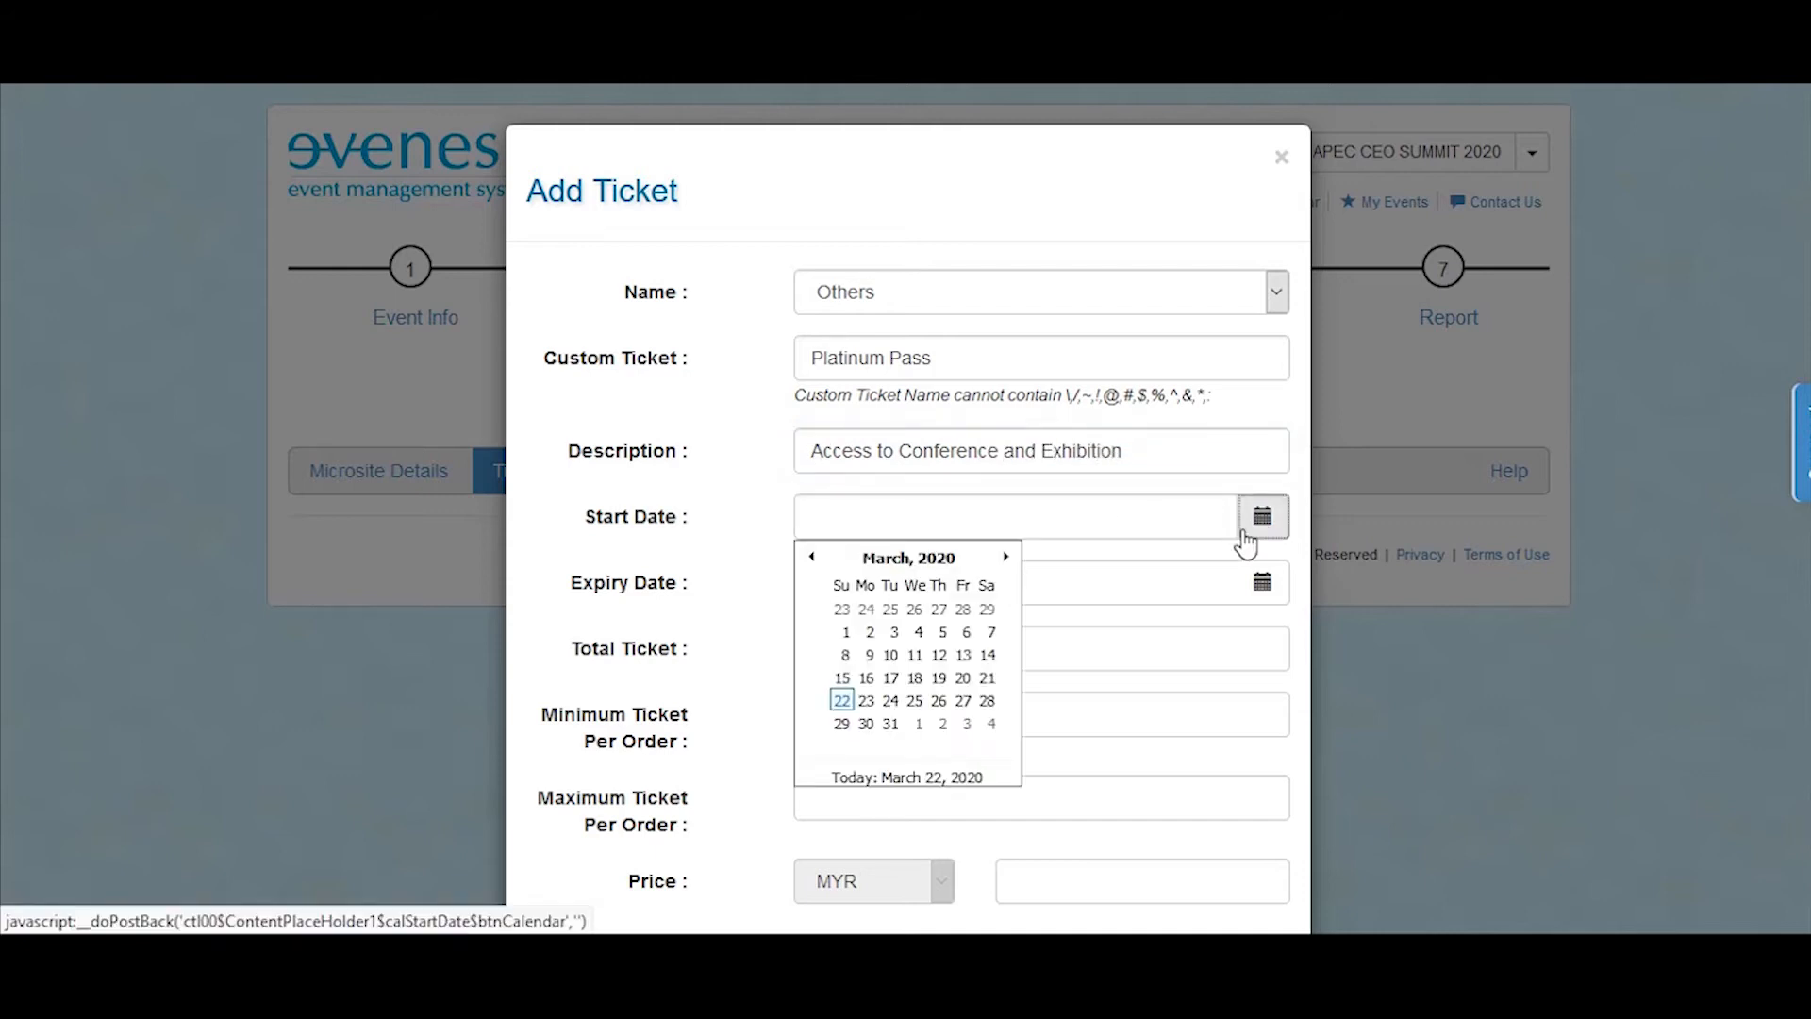
click(841, 696)
click(1260, 581)
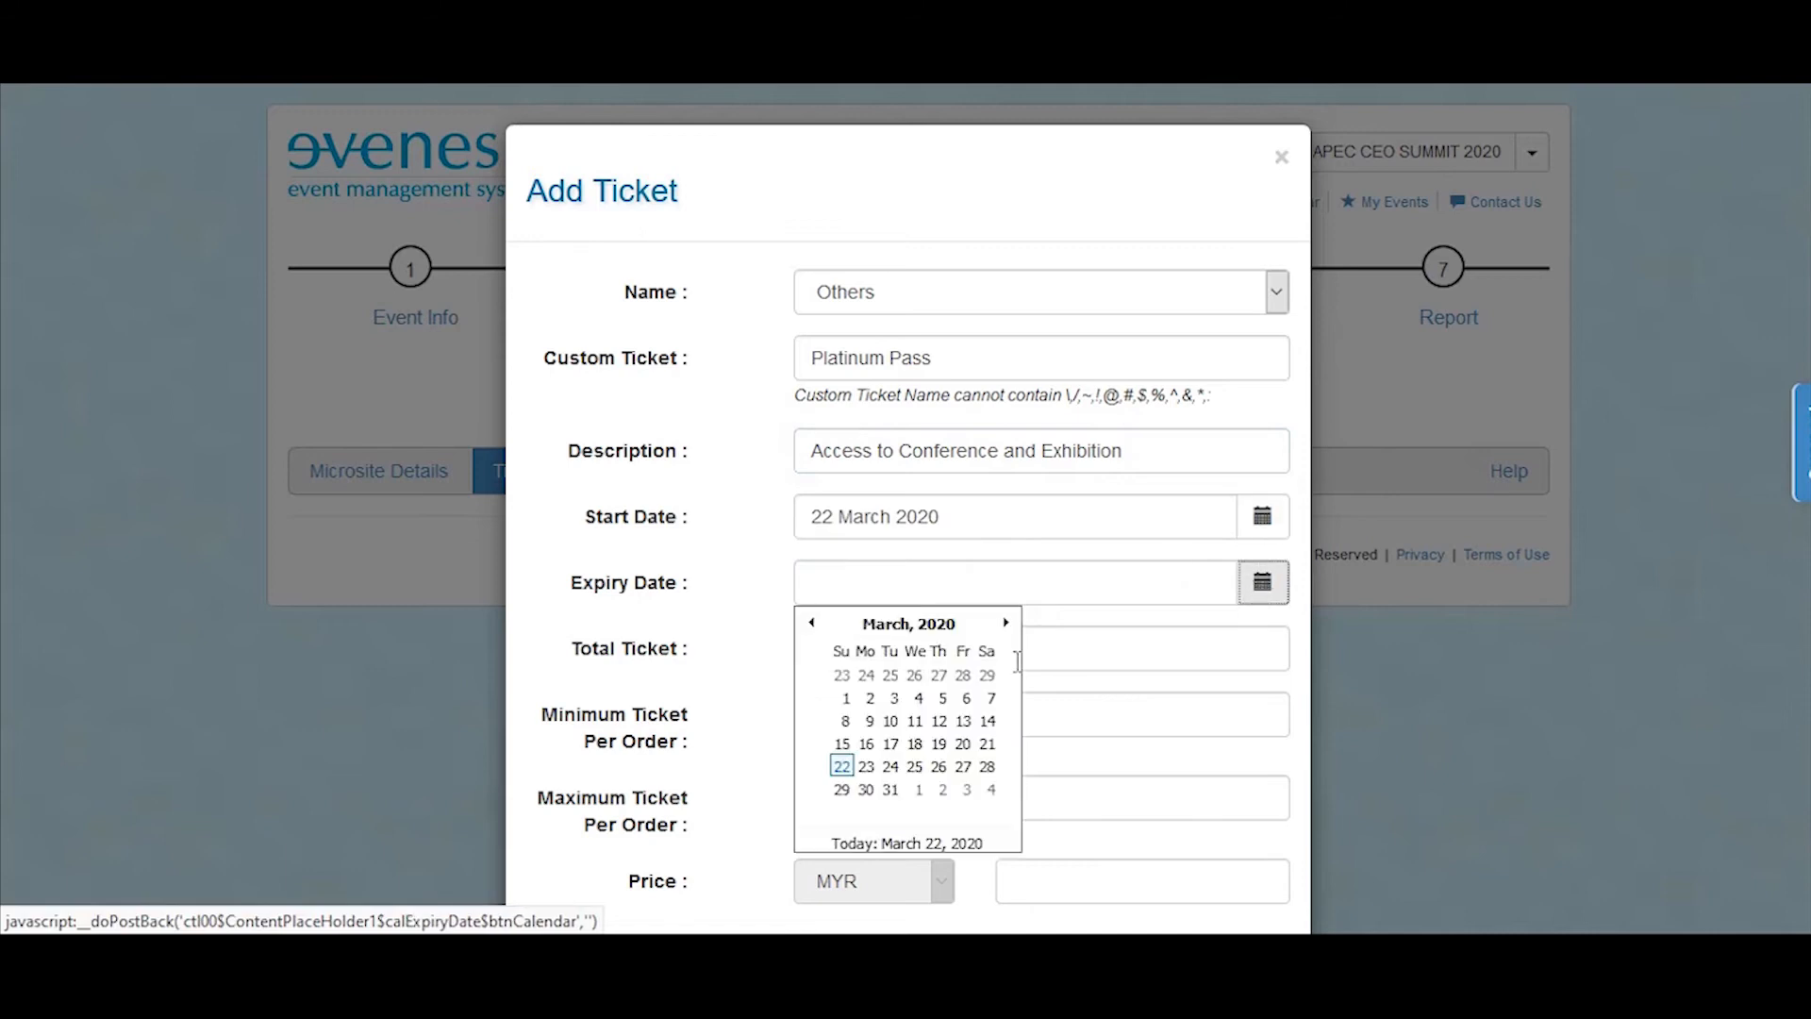
click(890, 799)
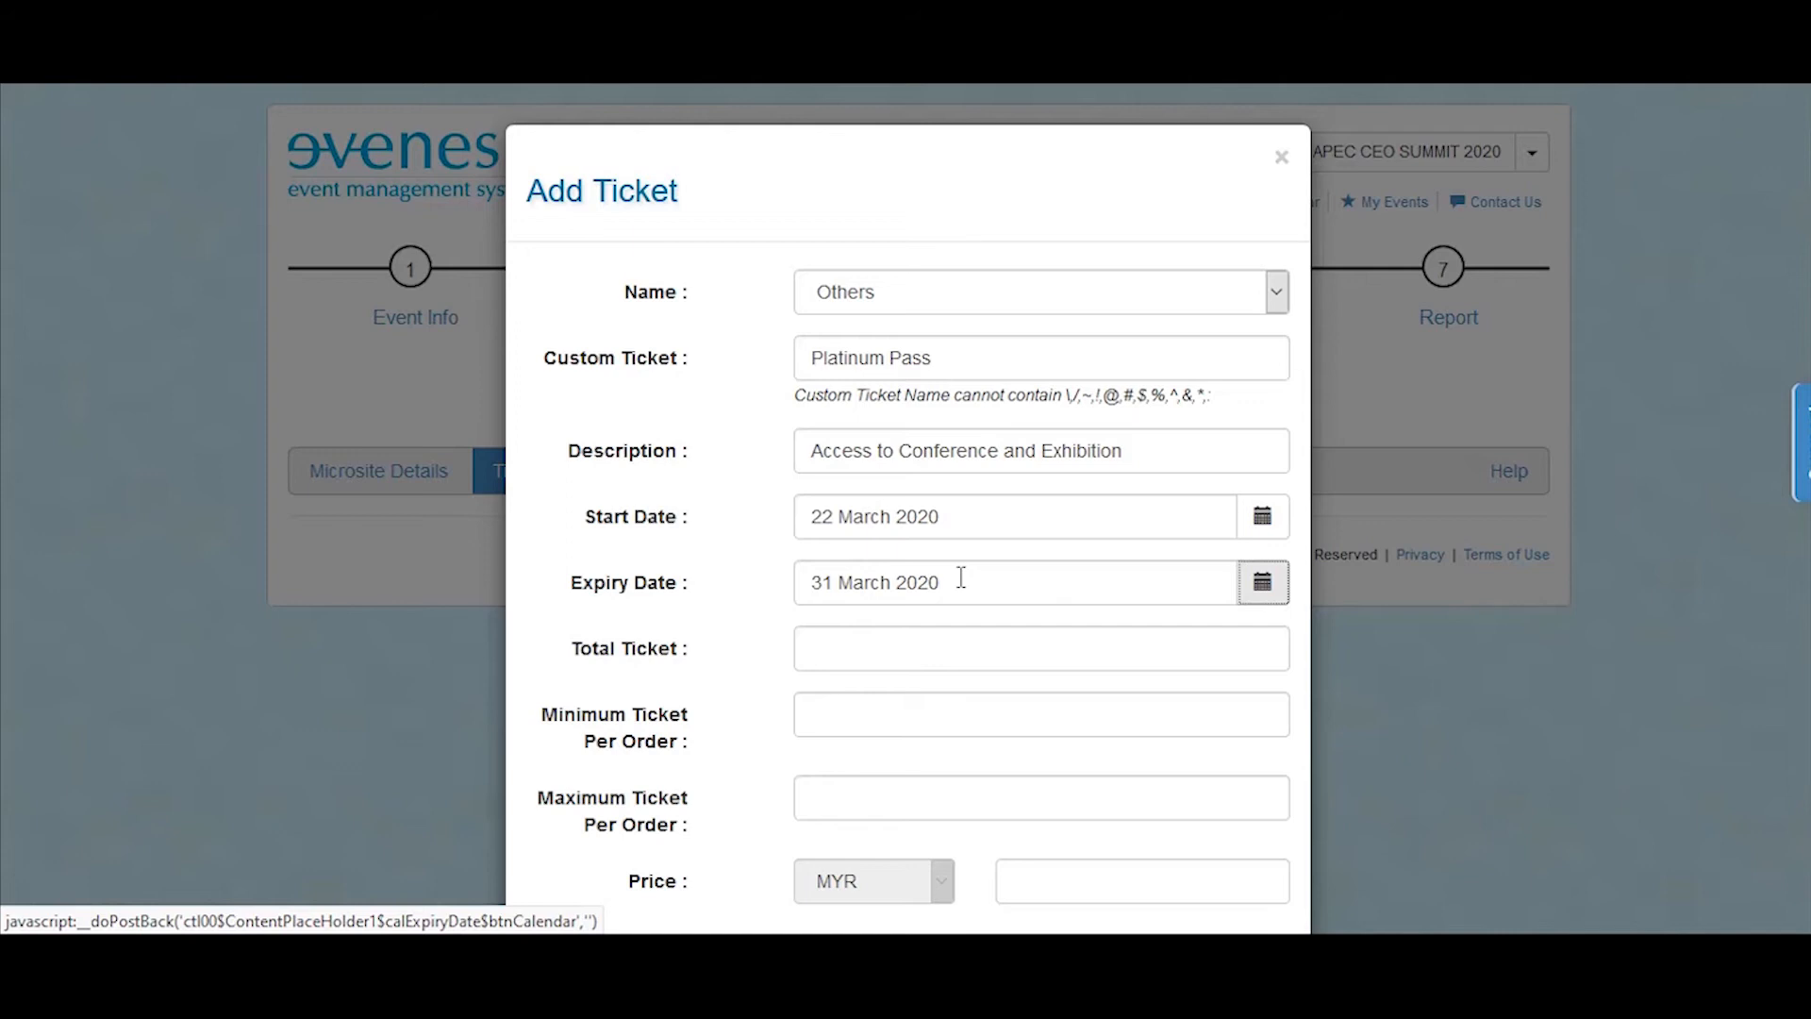
Step: Set the Platinum Pass ticket's total number of tickets to 1000
click(956, 638)
text(1000)
key(Tab)
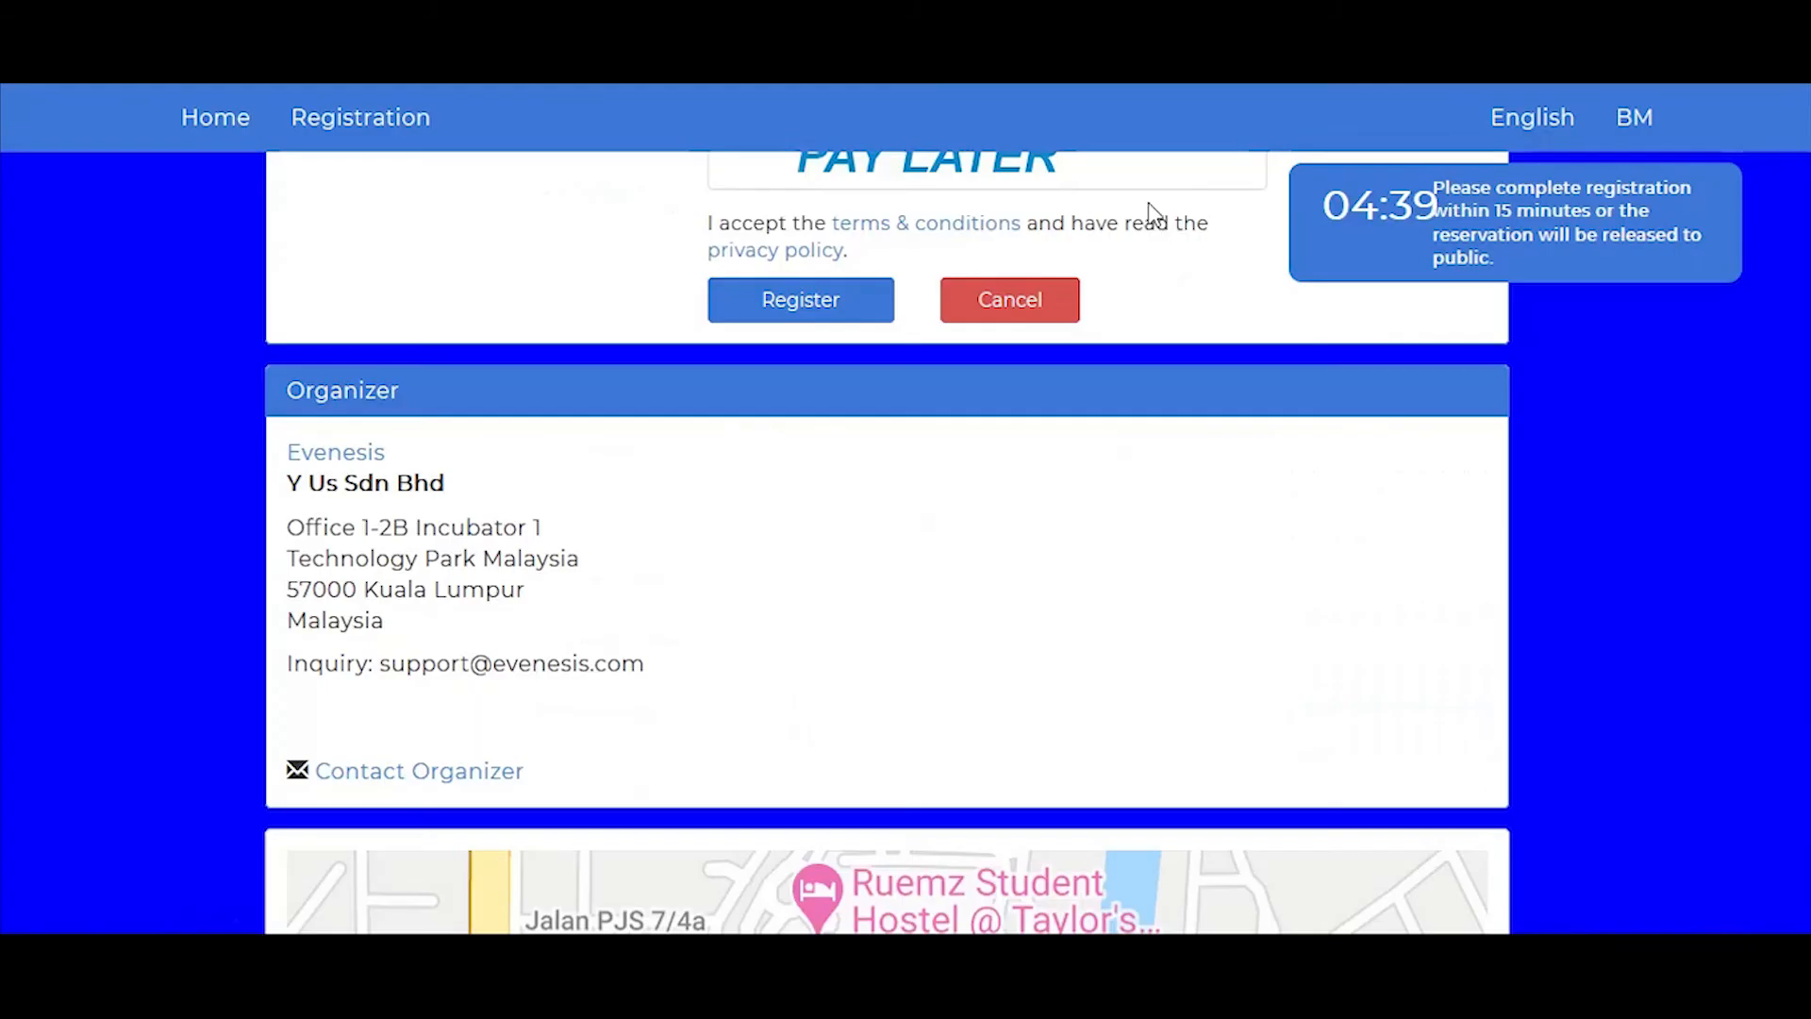
scroll(1213, 492, up, 10)
scroll(1217, 495, up, 10)
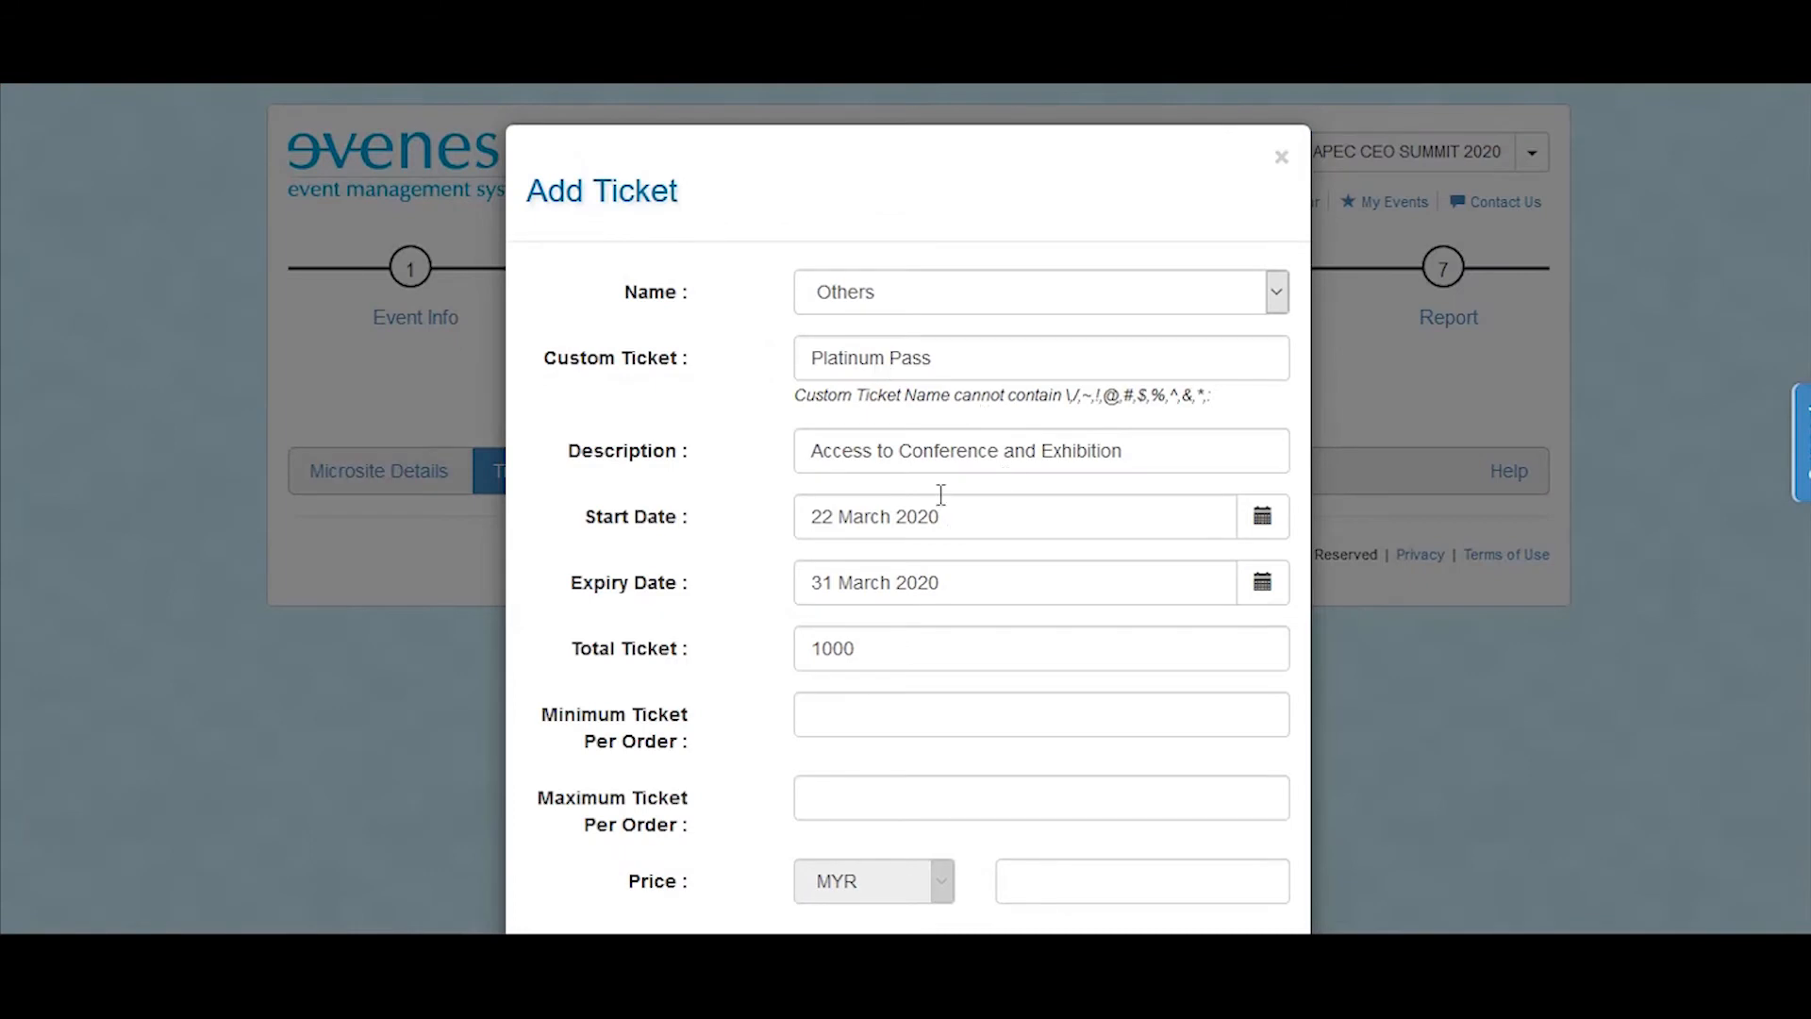
Step: Limit Platinum Pass orders to a minimum of 1 and a maximum of 5 tickets
scroll(924, 592, down, 2)
click(868, 588)
text(1)
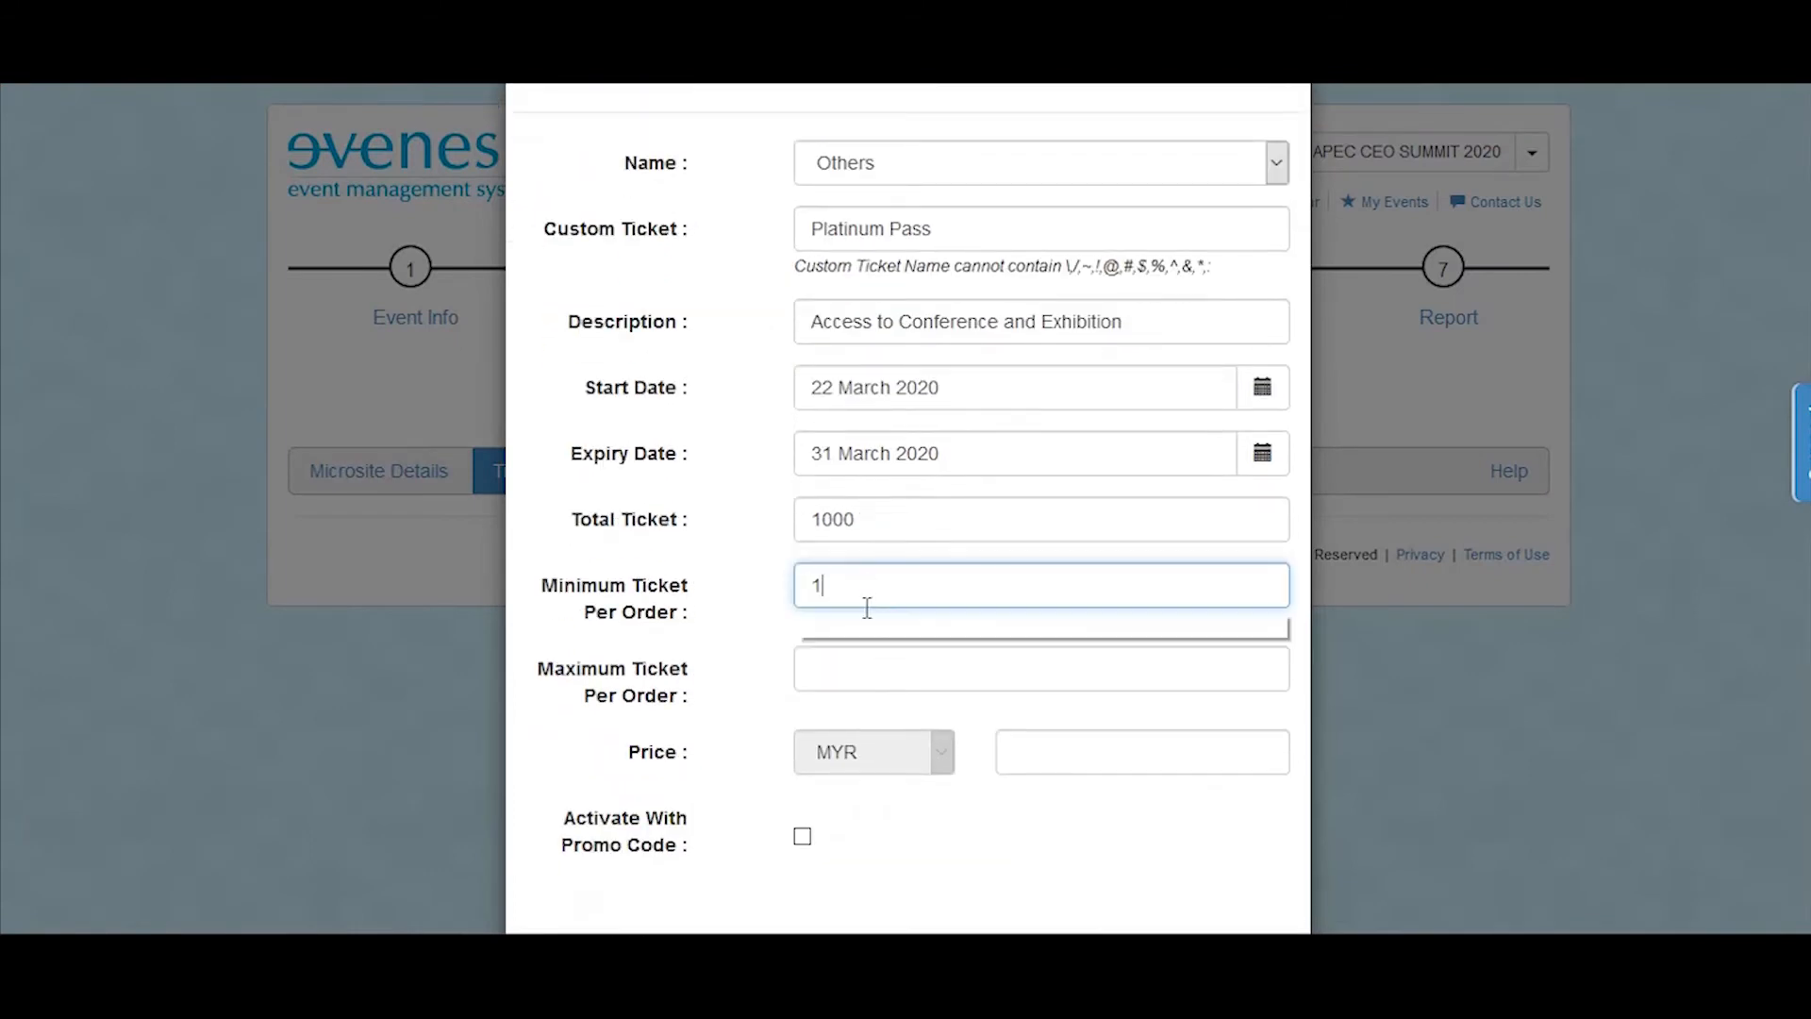
click(859, 679)
text(5)
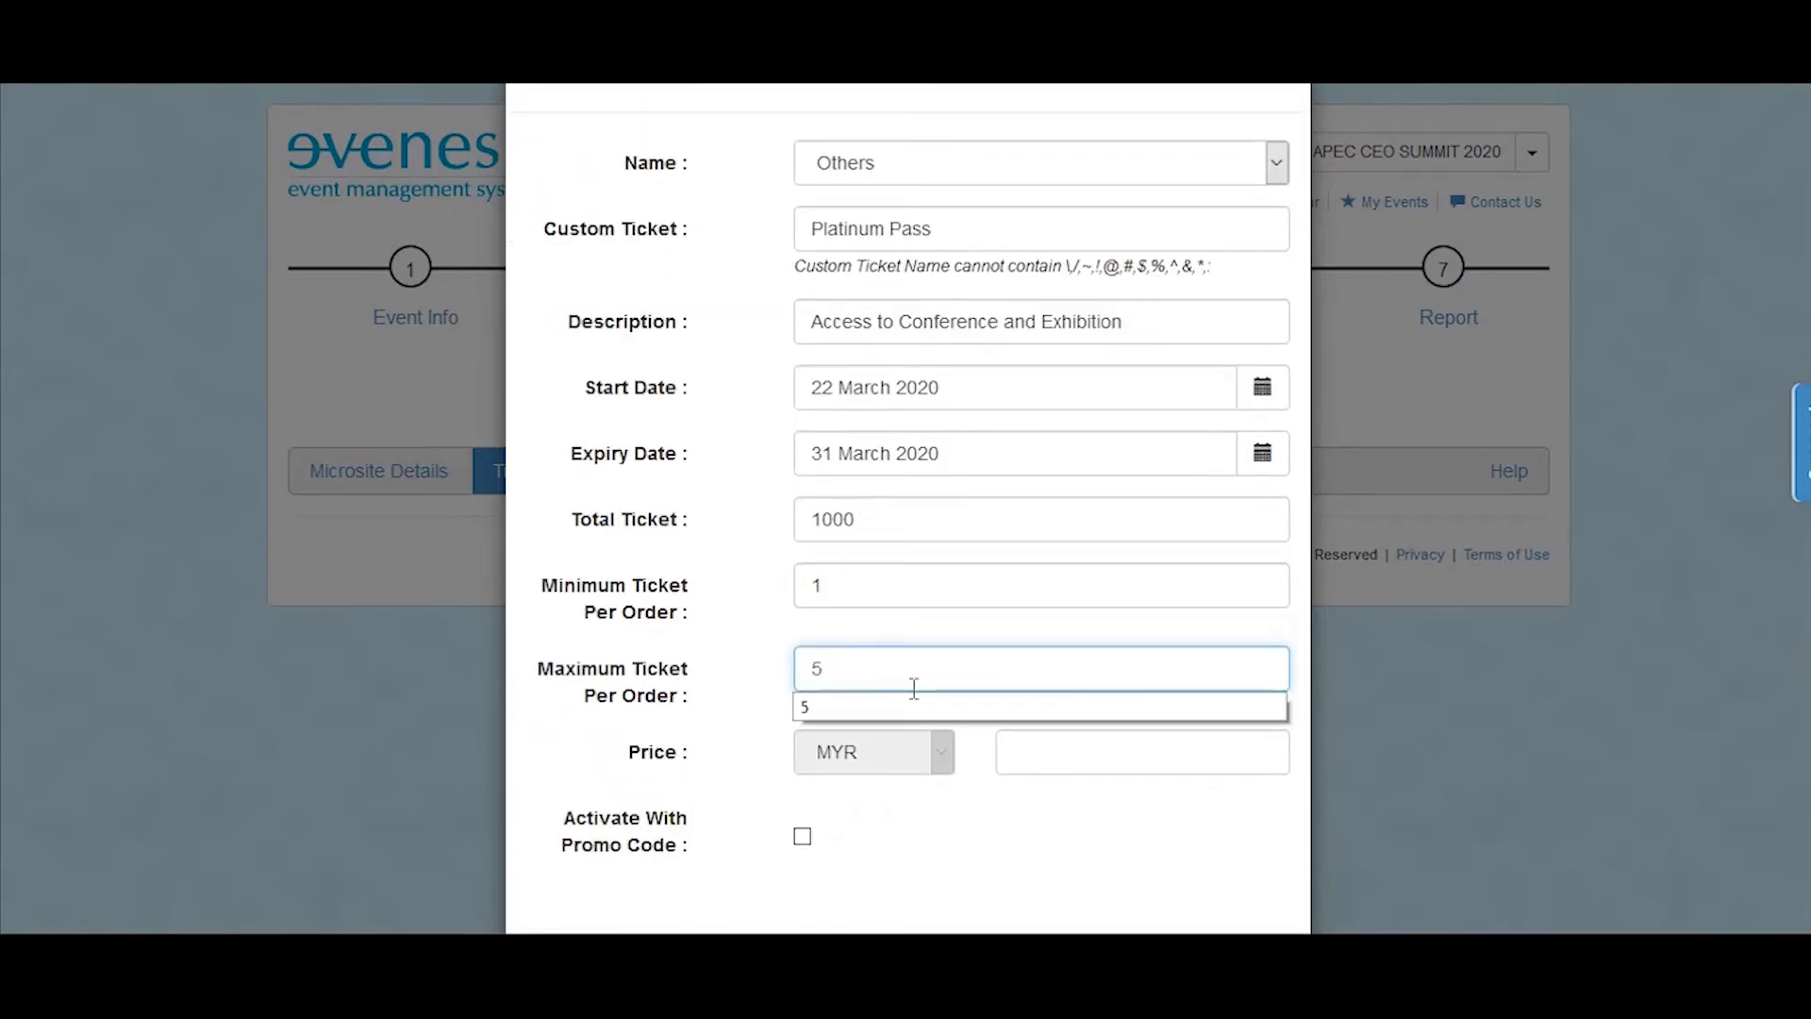
Step: Set the Platinum Pass price to MYR 0.00 and save the ticket
click(1053, 766)
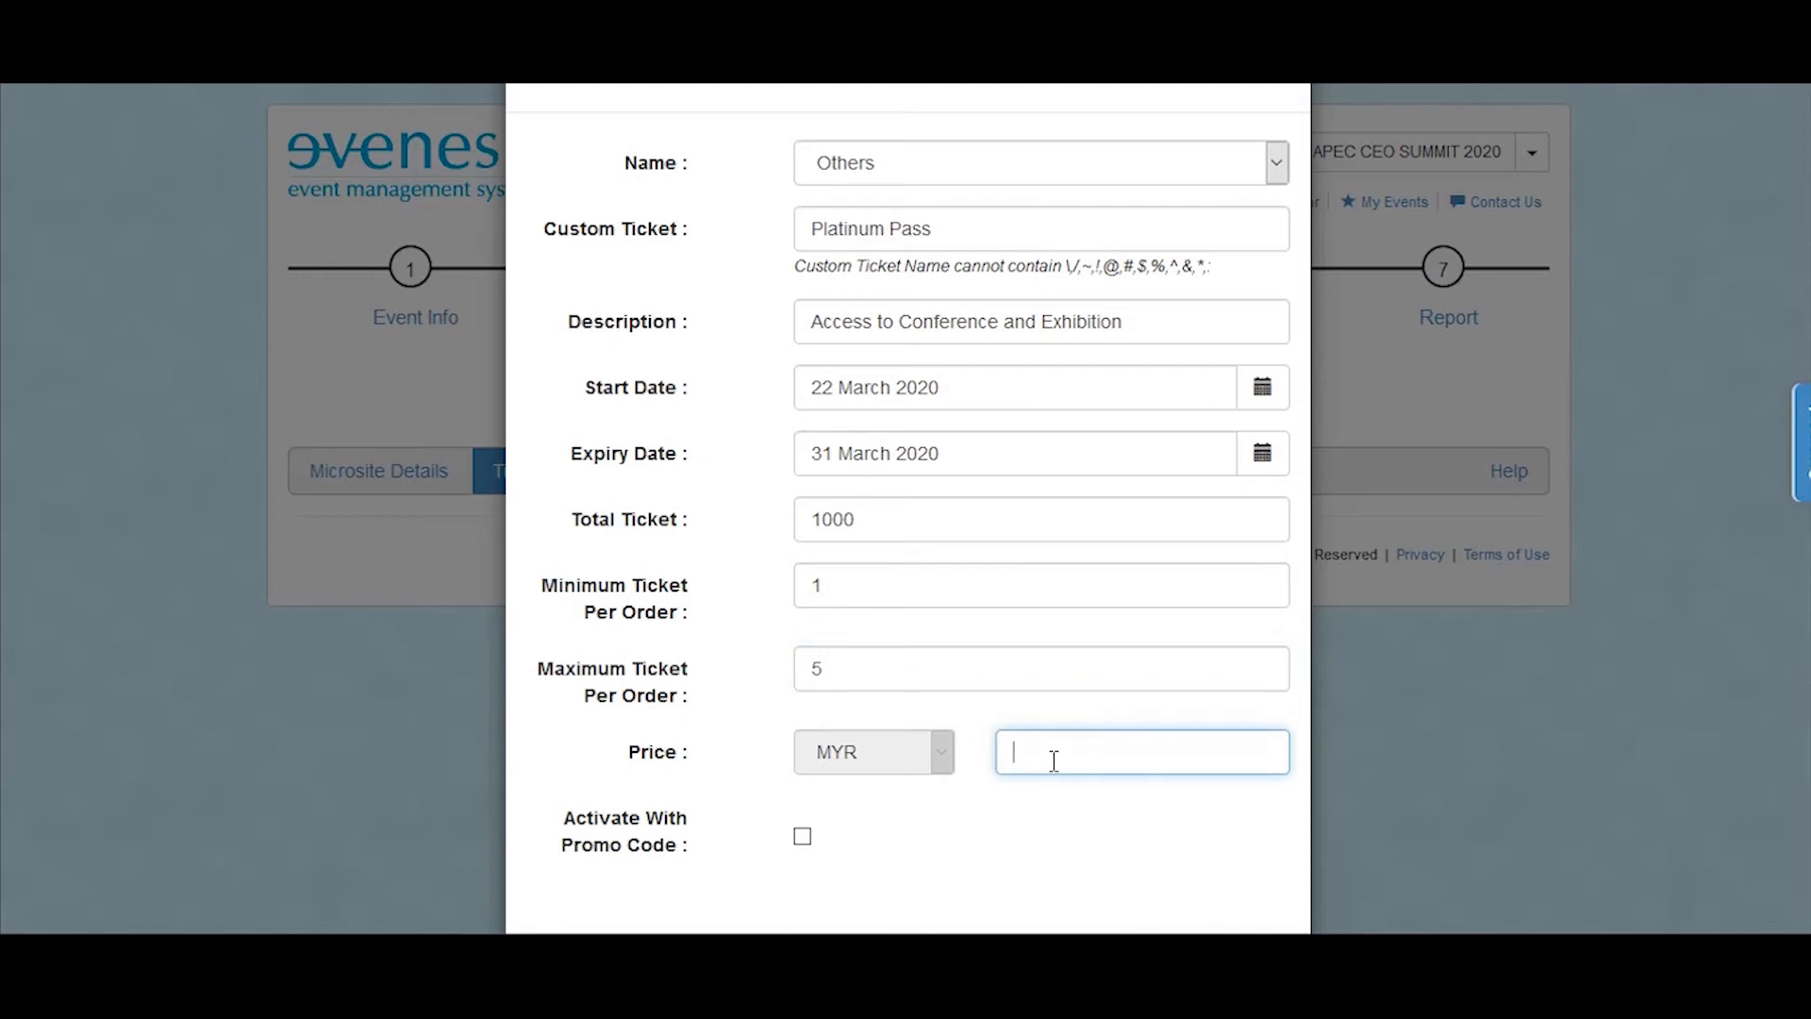
text(0.0)
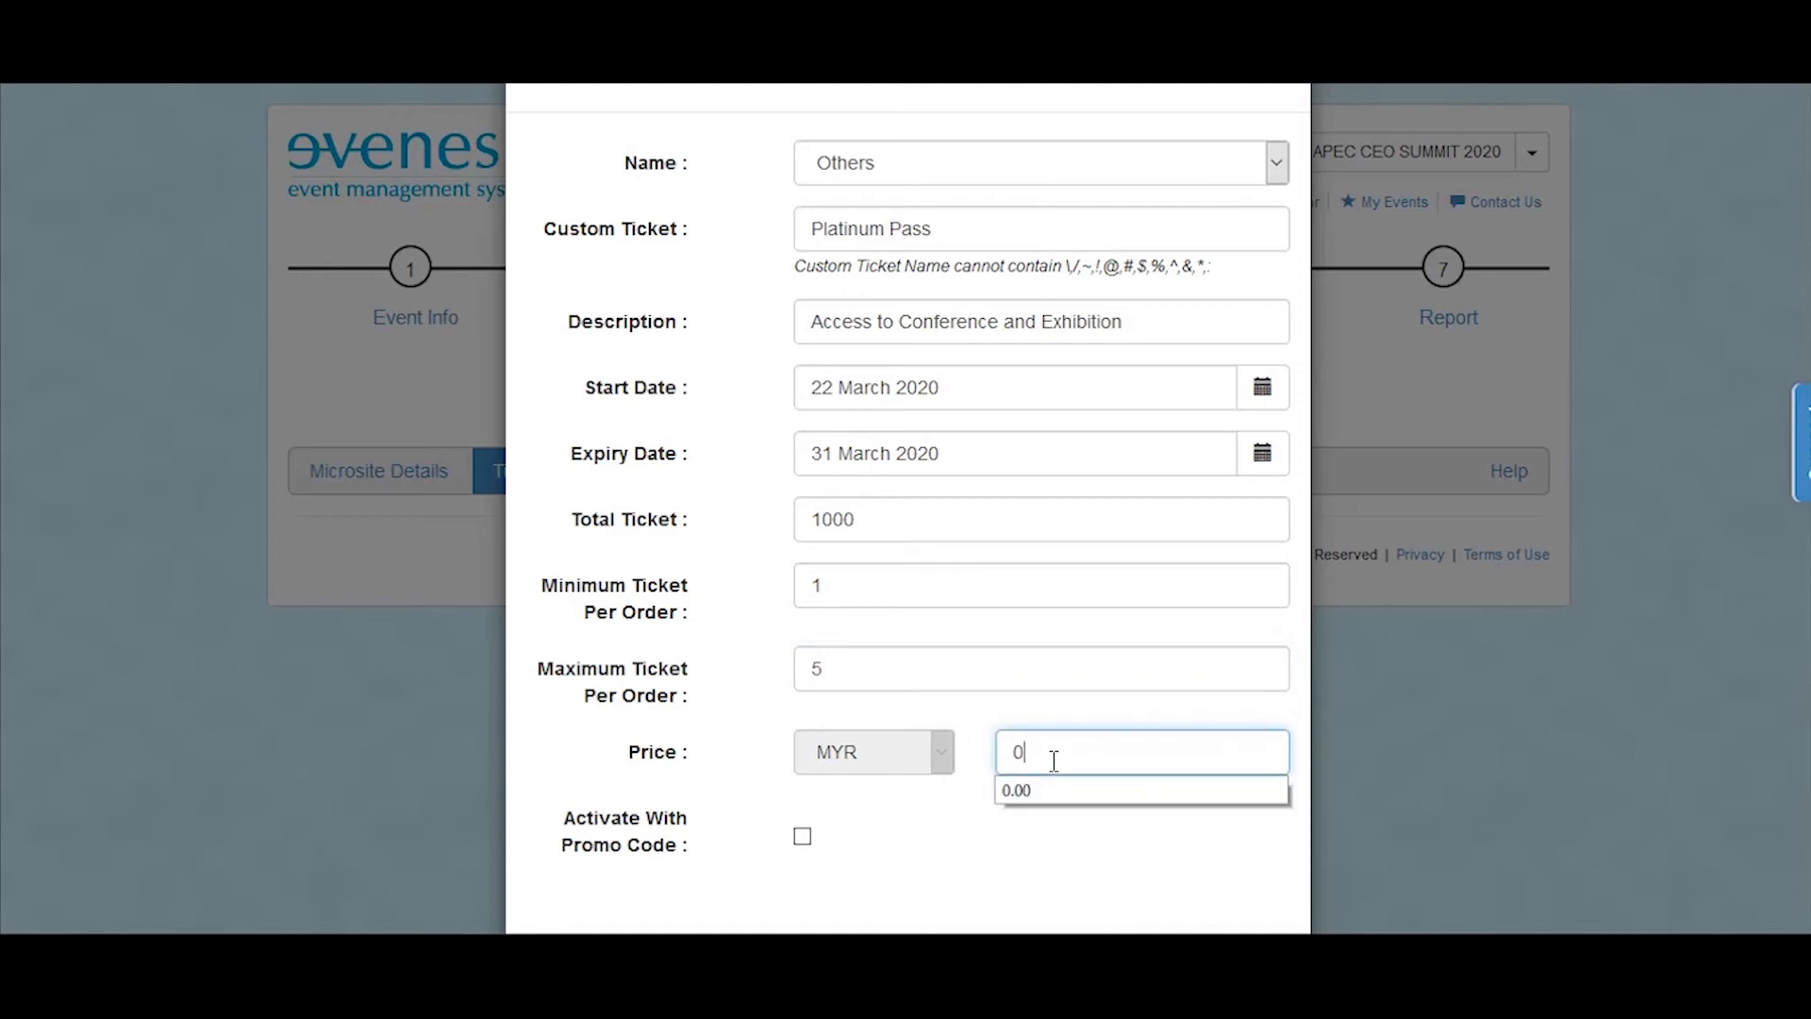
scroll(849, 717, down, 2)
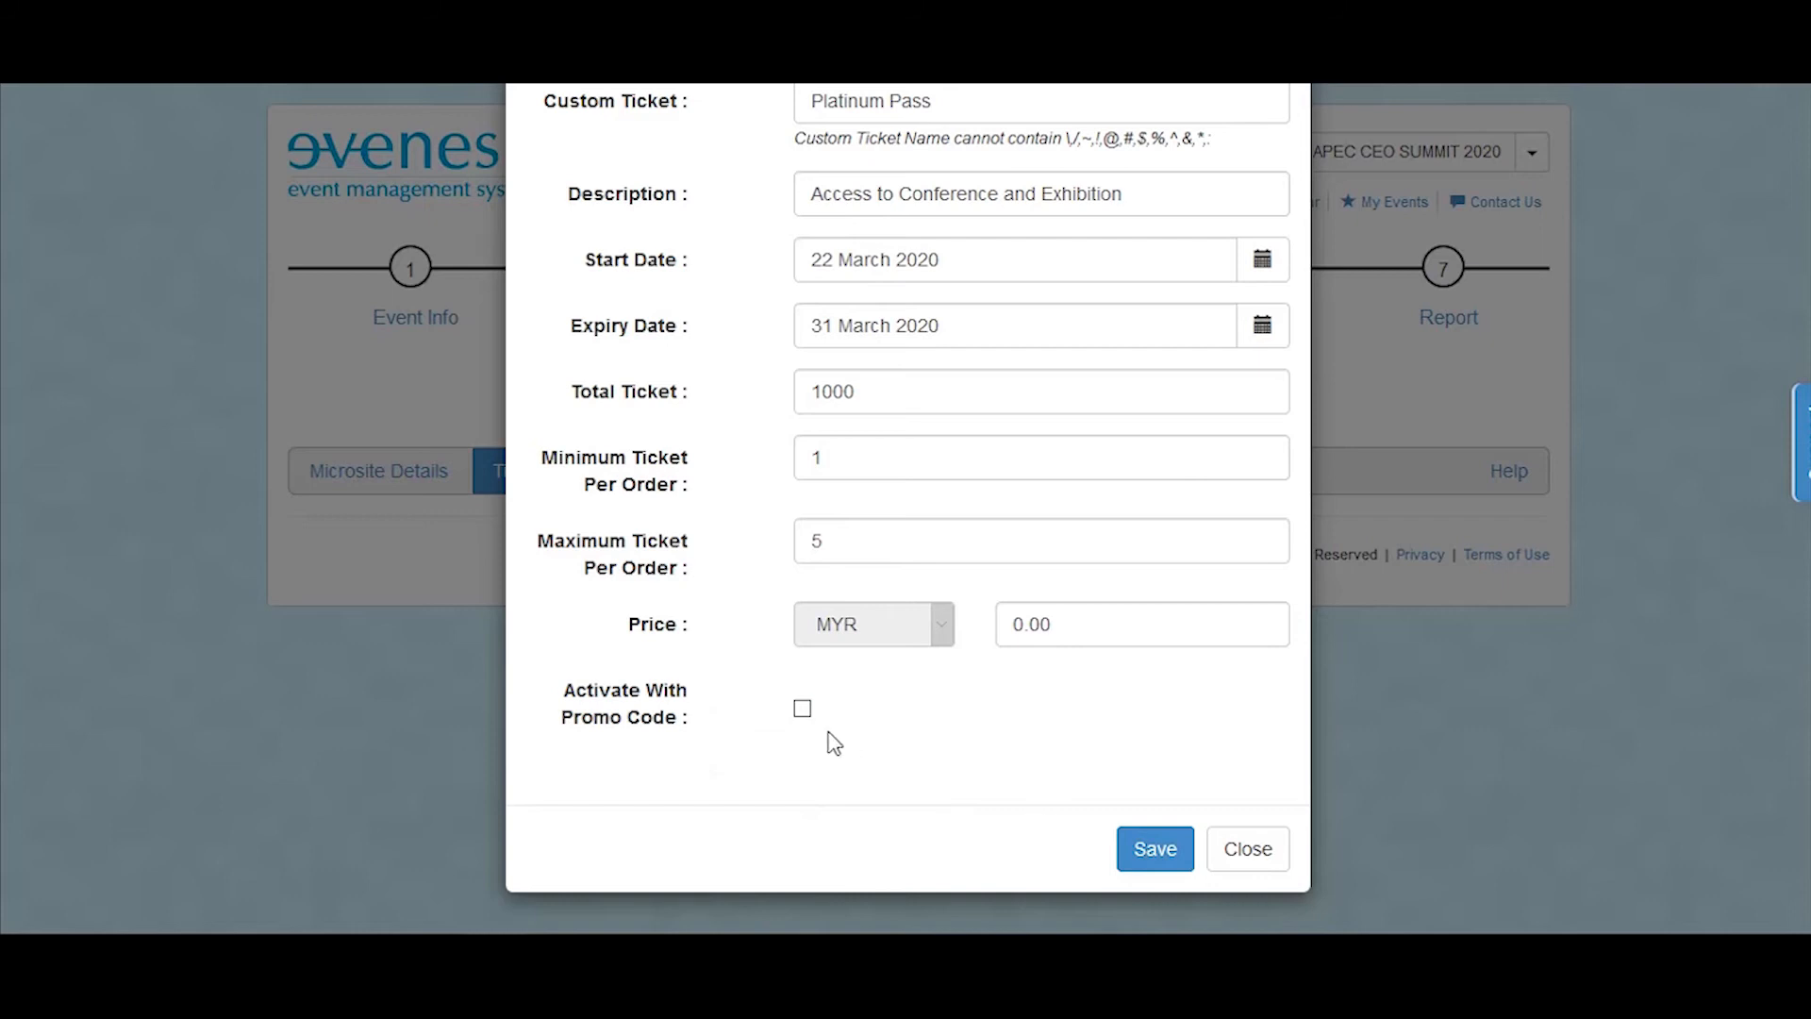
scroll(981, 755, up, 2)
scroll(885, 857, down, 2)
scroll(929, 326, up, 2)
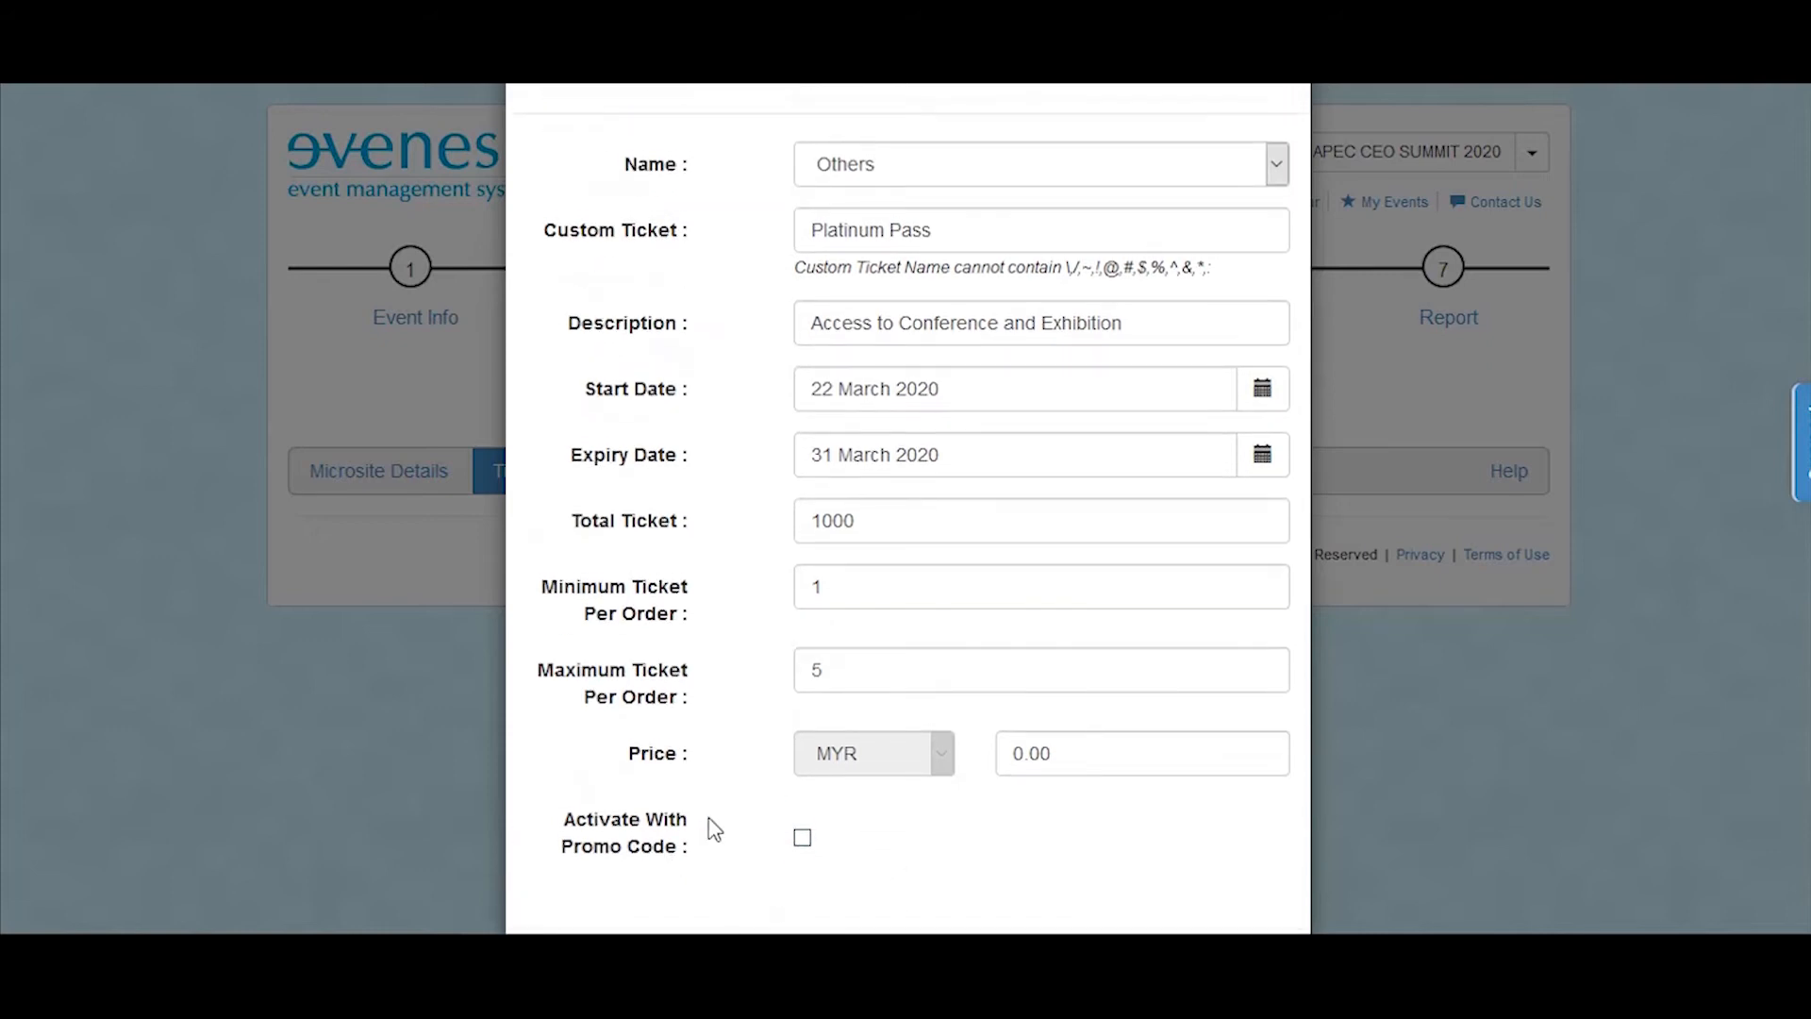
scroll(823, 822, down, 1)
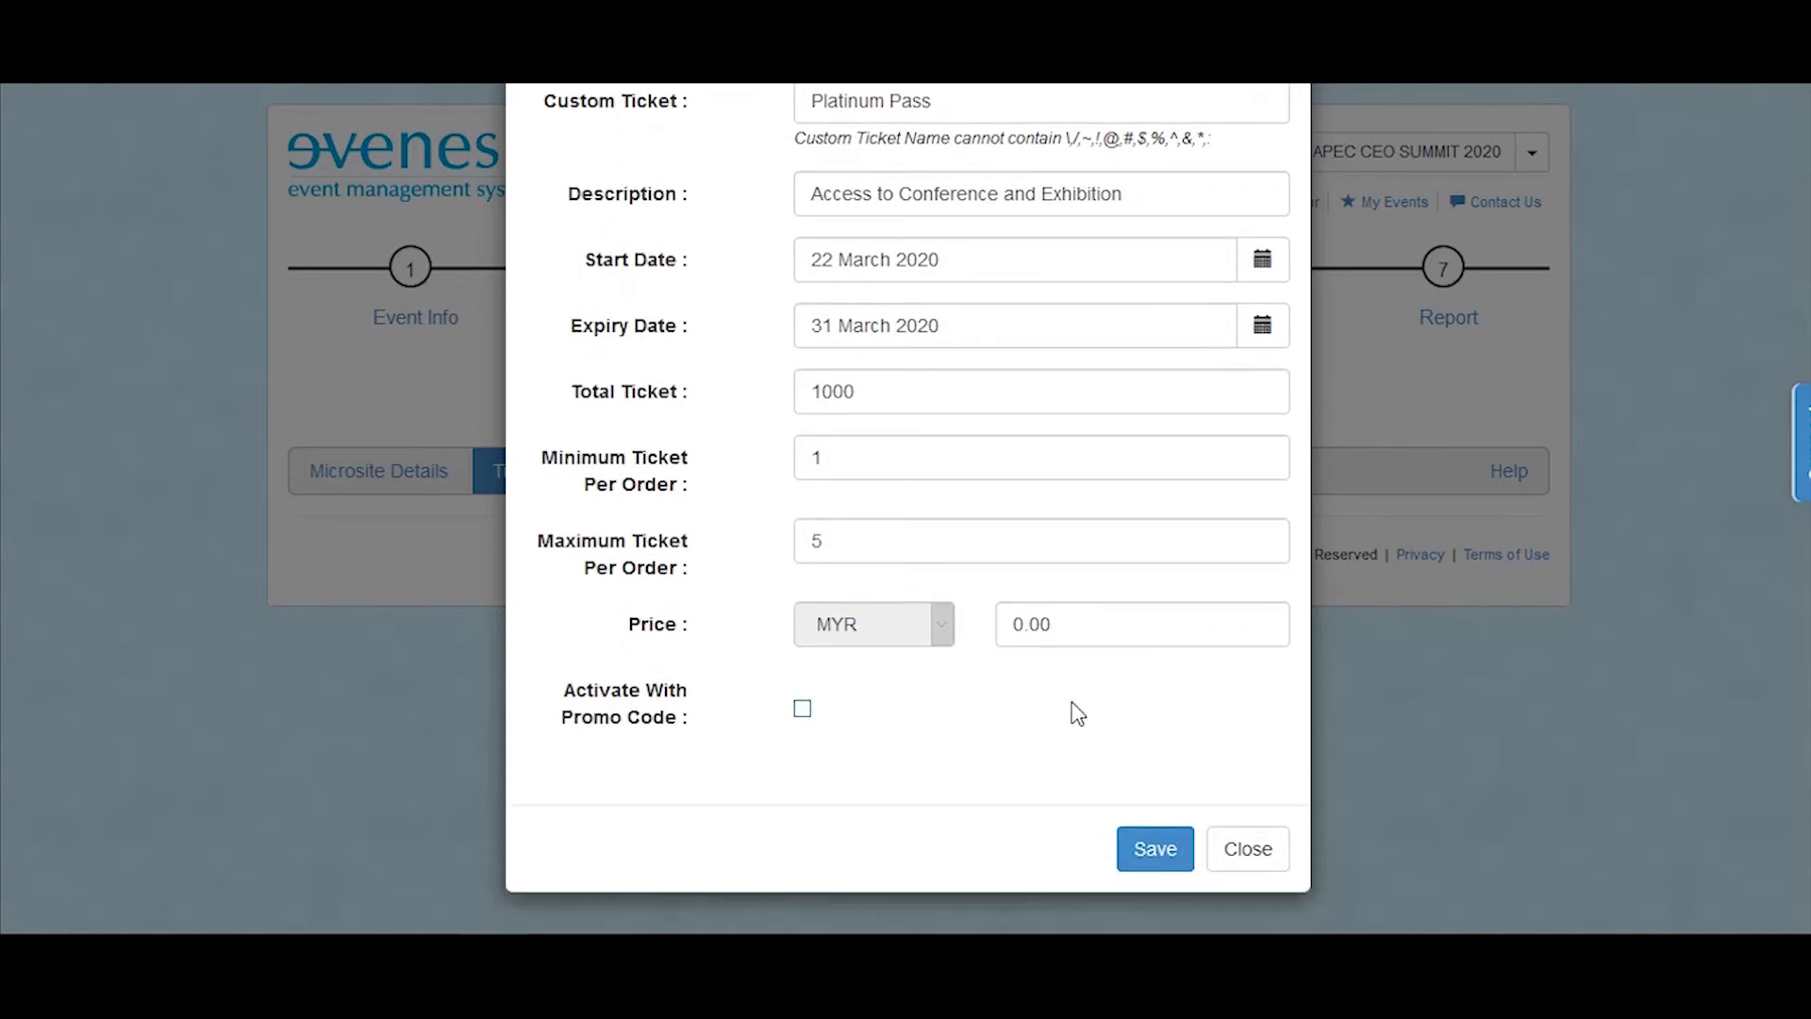
click(1146, 854)
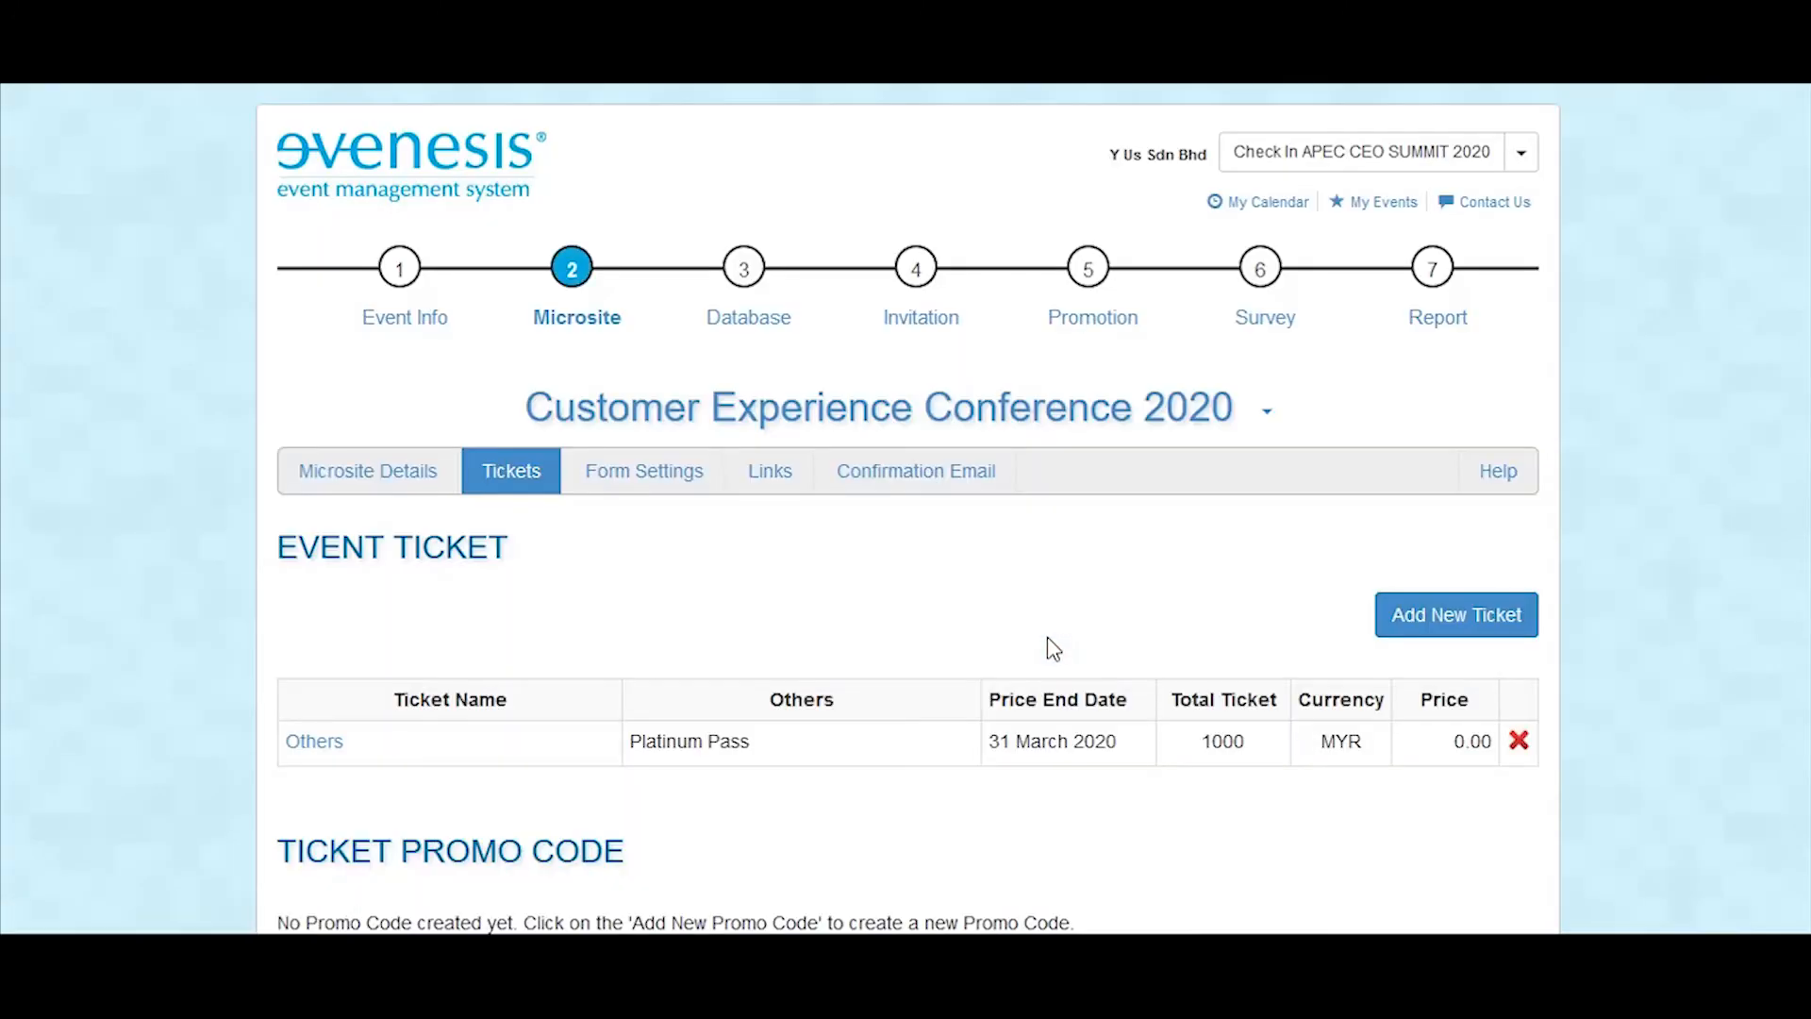
Step: Start another new ticket with the category Others and the custom name "SPEAKERS"
scroll(1047, 647, down, 2)
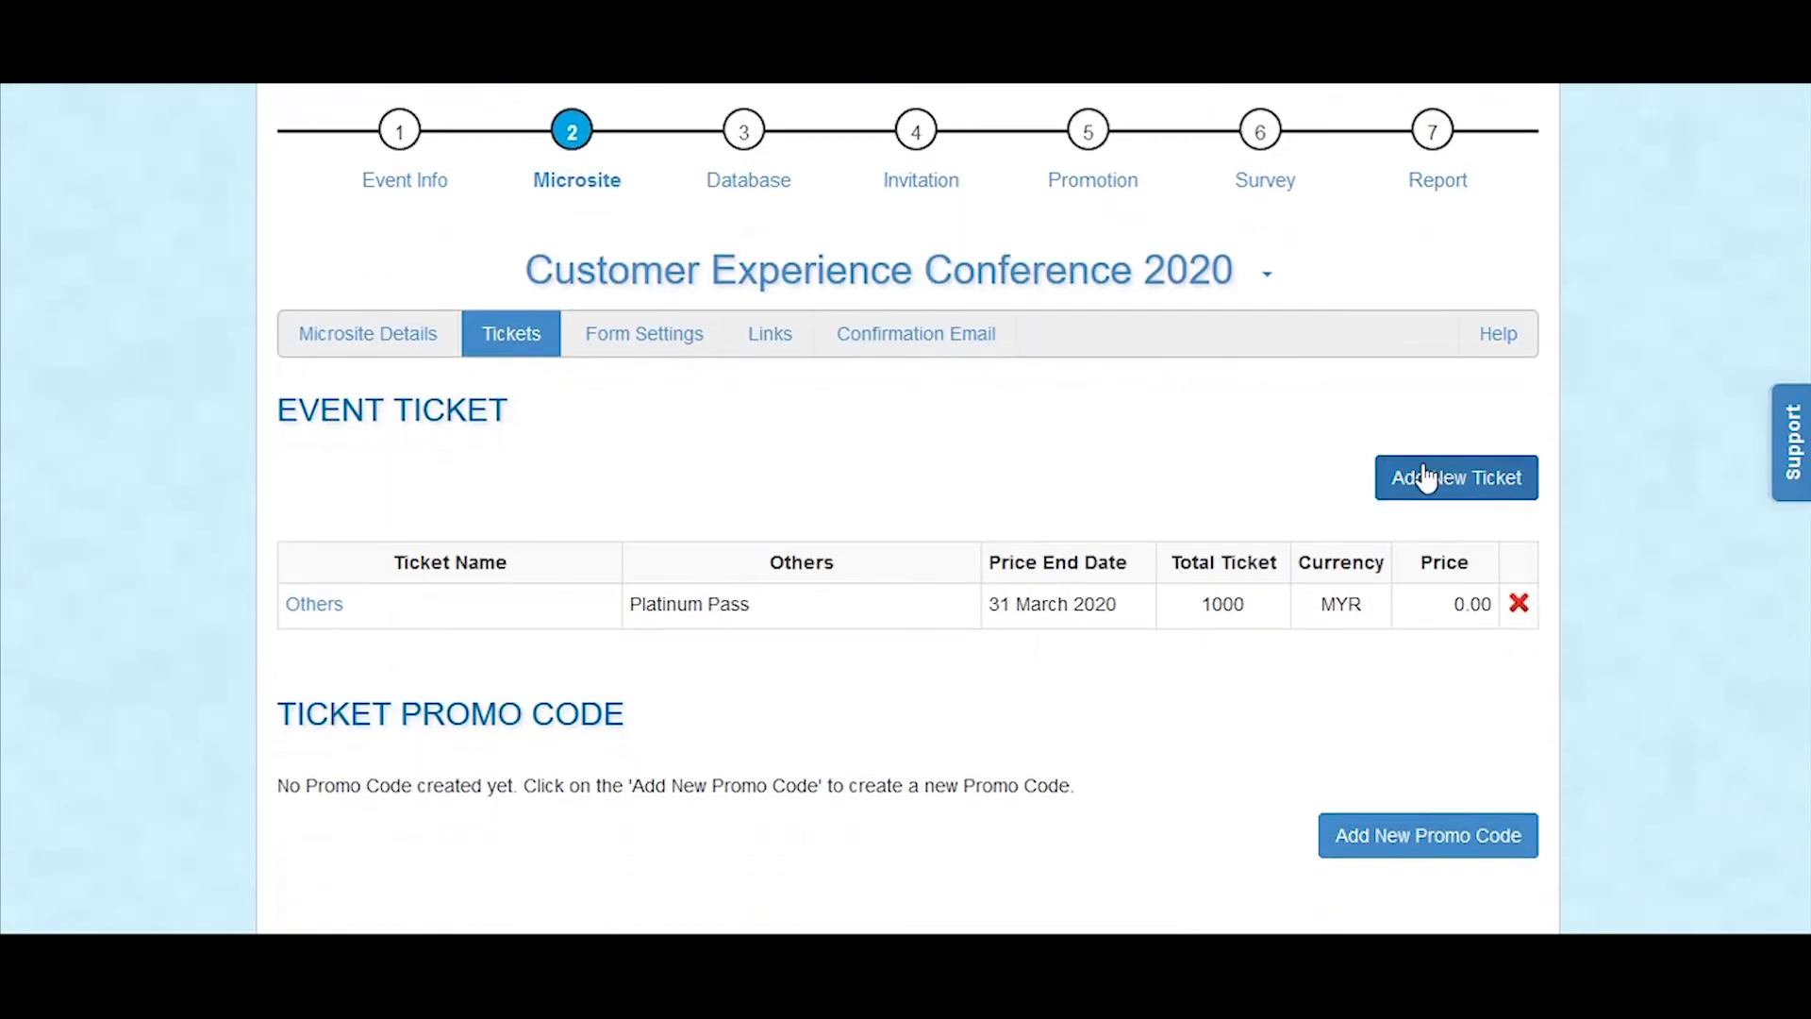
click(1426, 479)
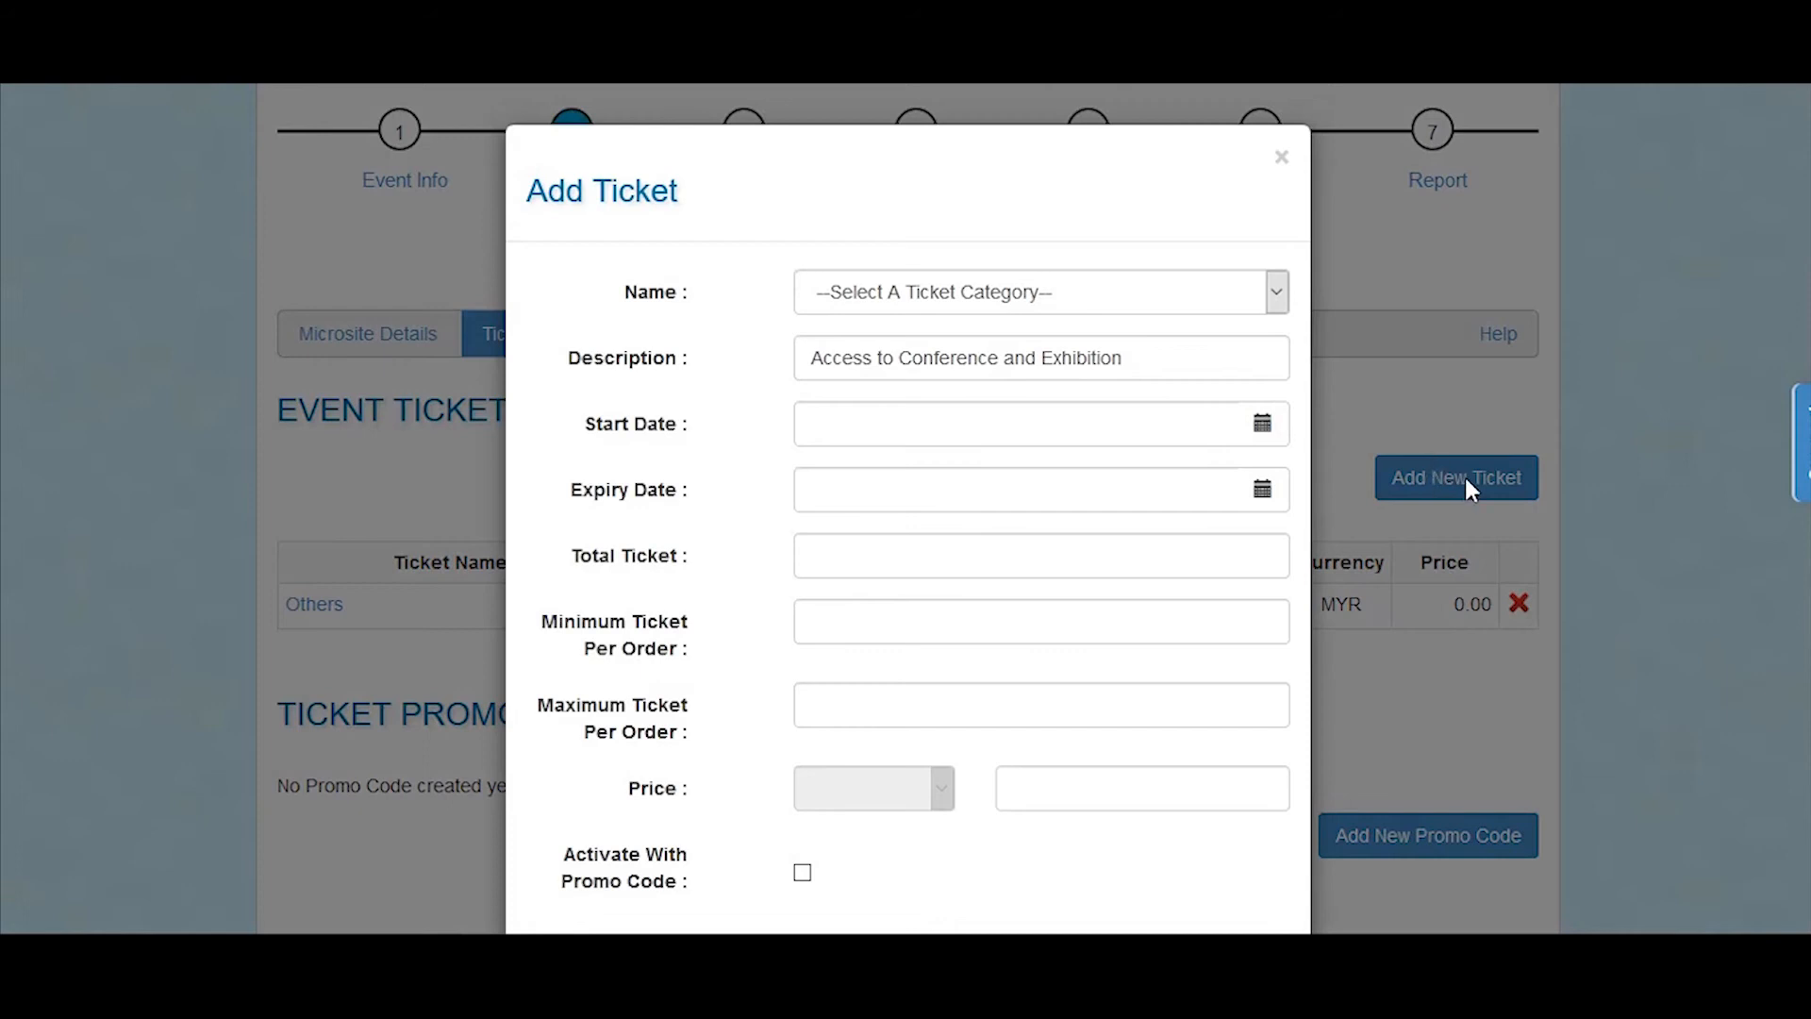
click(1162, 293)
click(1046, 779)
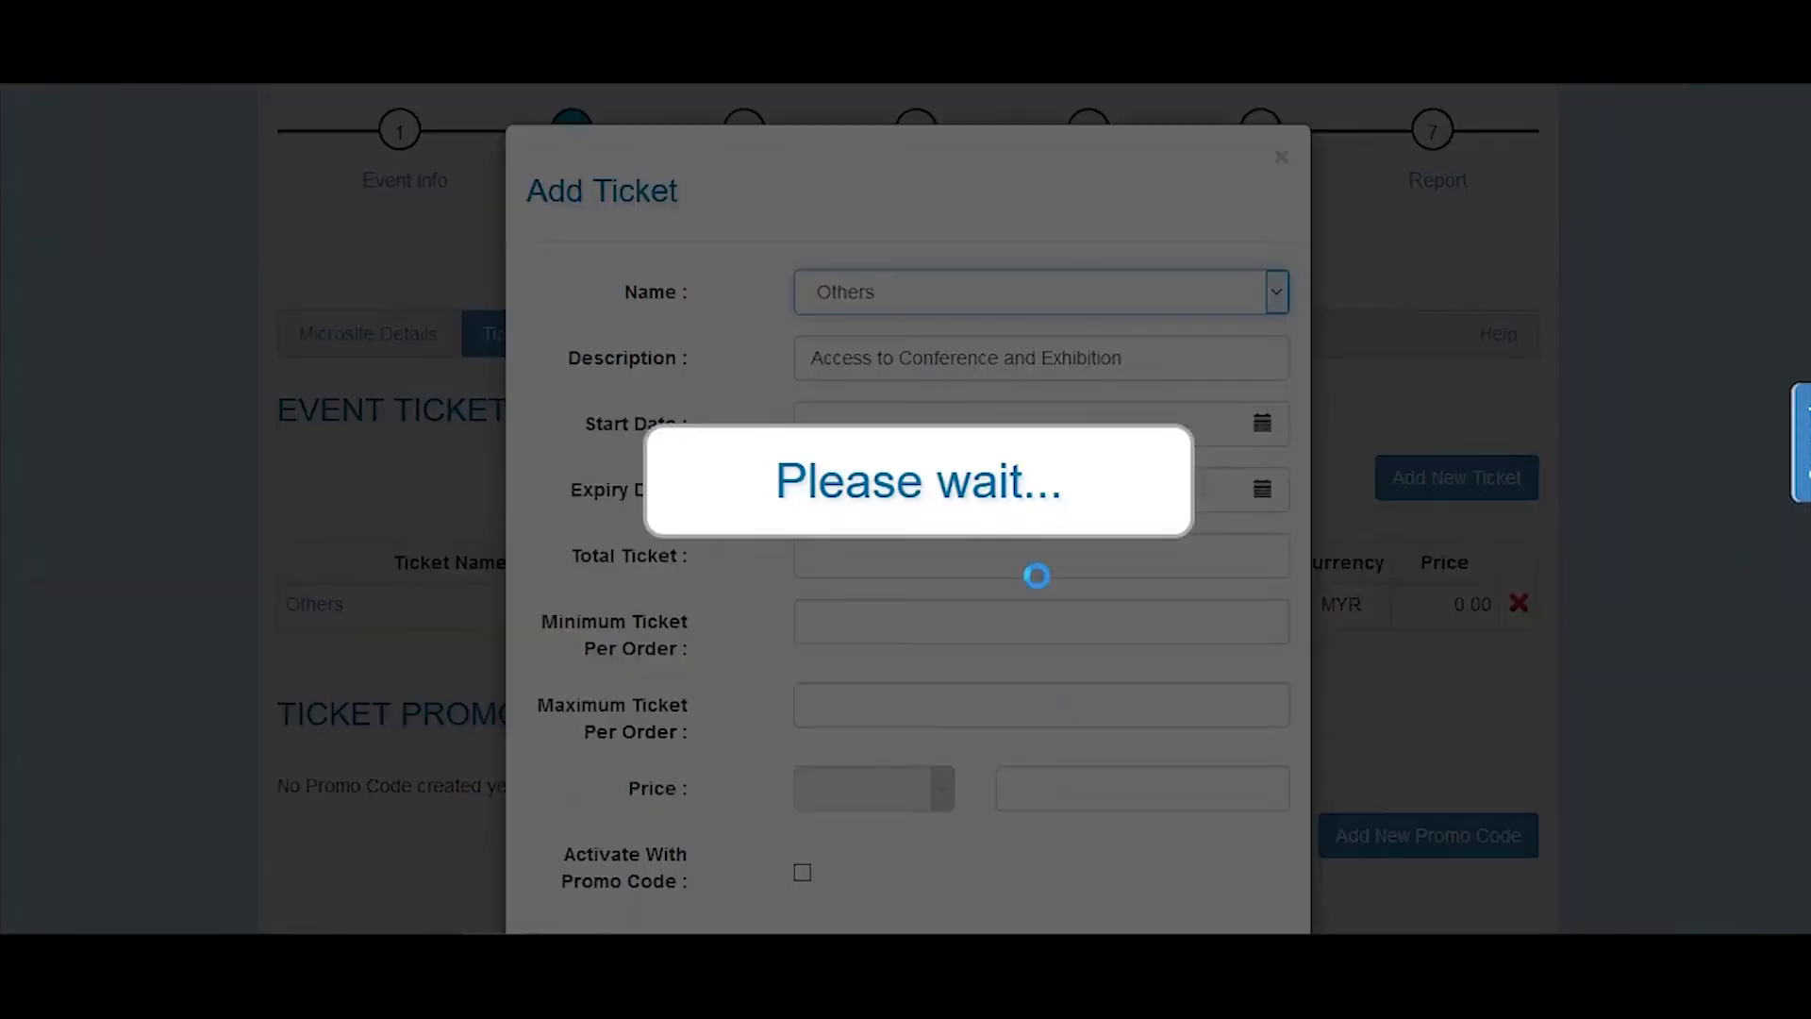
click(1010, 367)
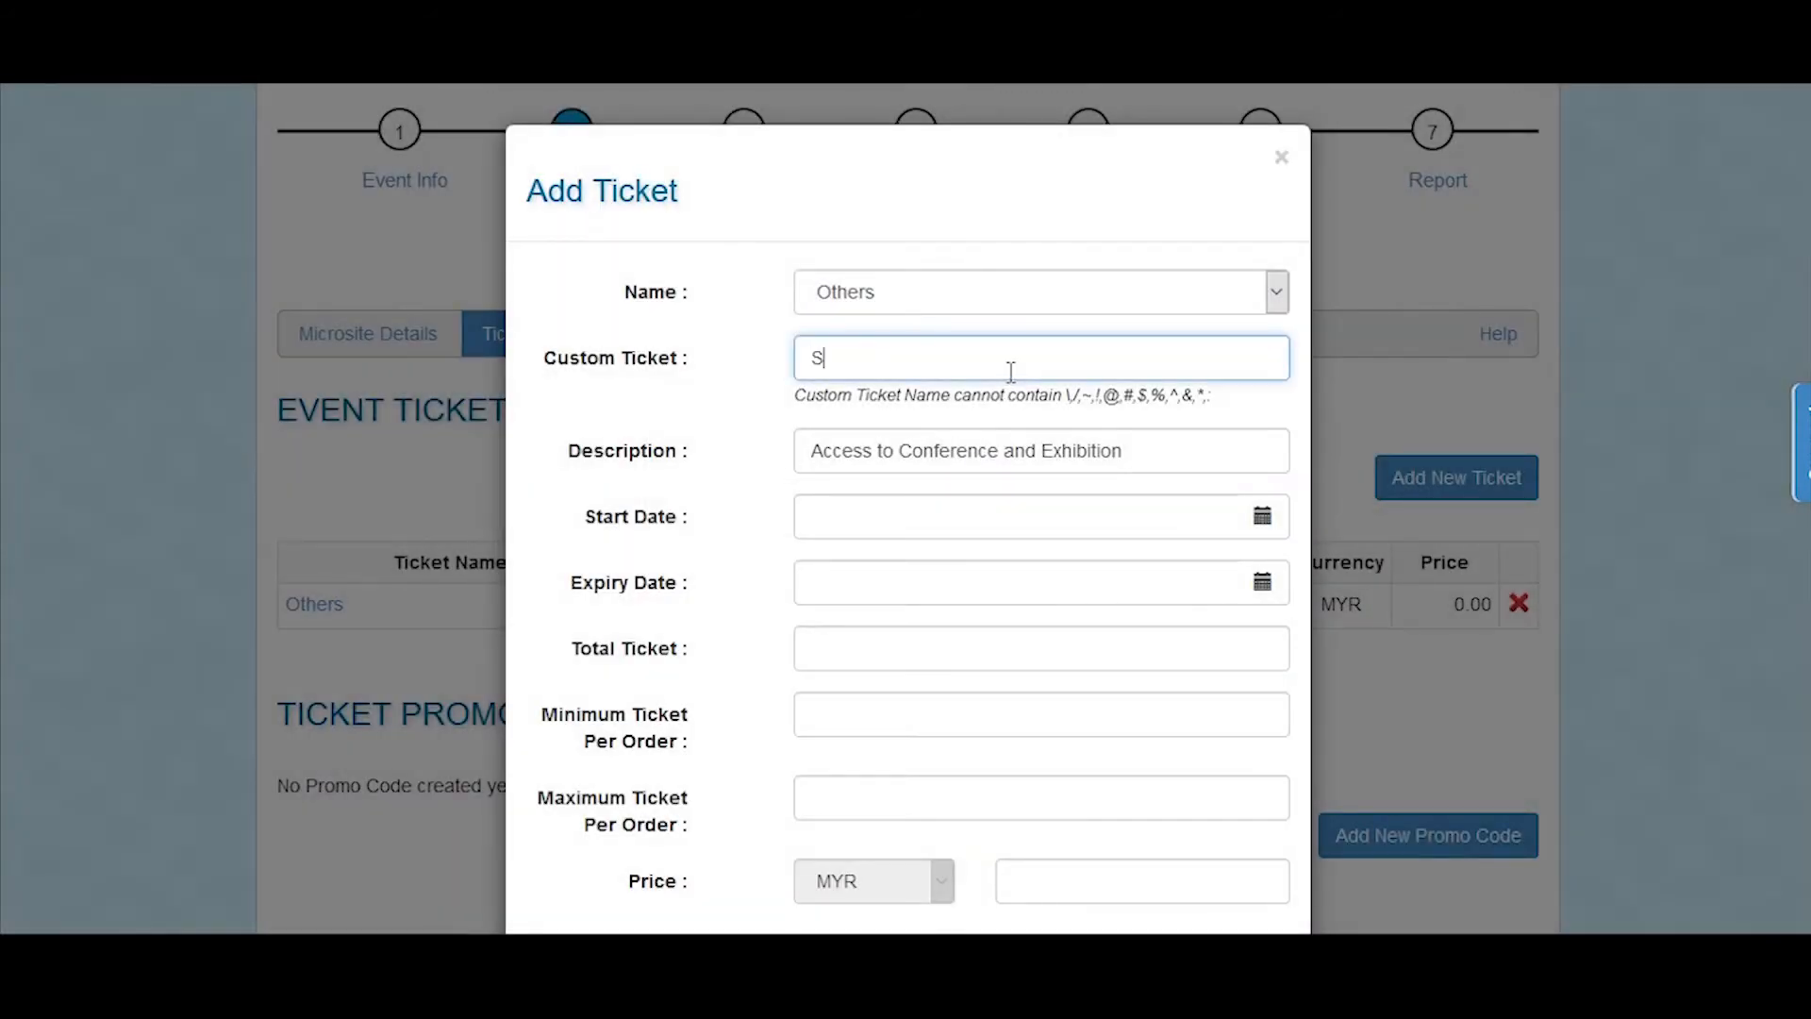
text(SPEAKERS)
Step: Set the SPEAKERS ticket's start date to 22 March 2020 and its expiry date to 28 March 2020
click(1262, 515)
click(839, 702)
click(1260, 580)
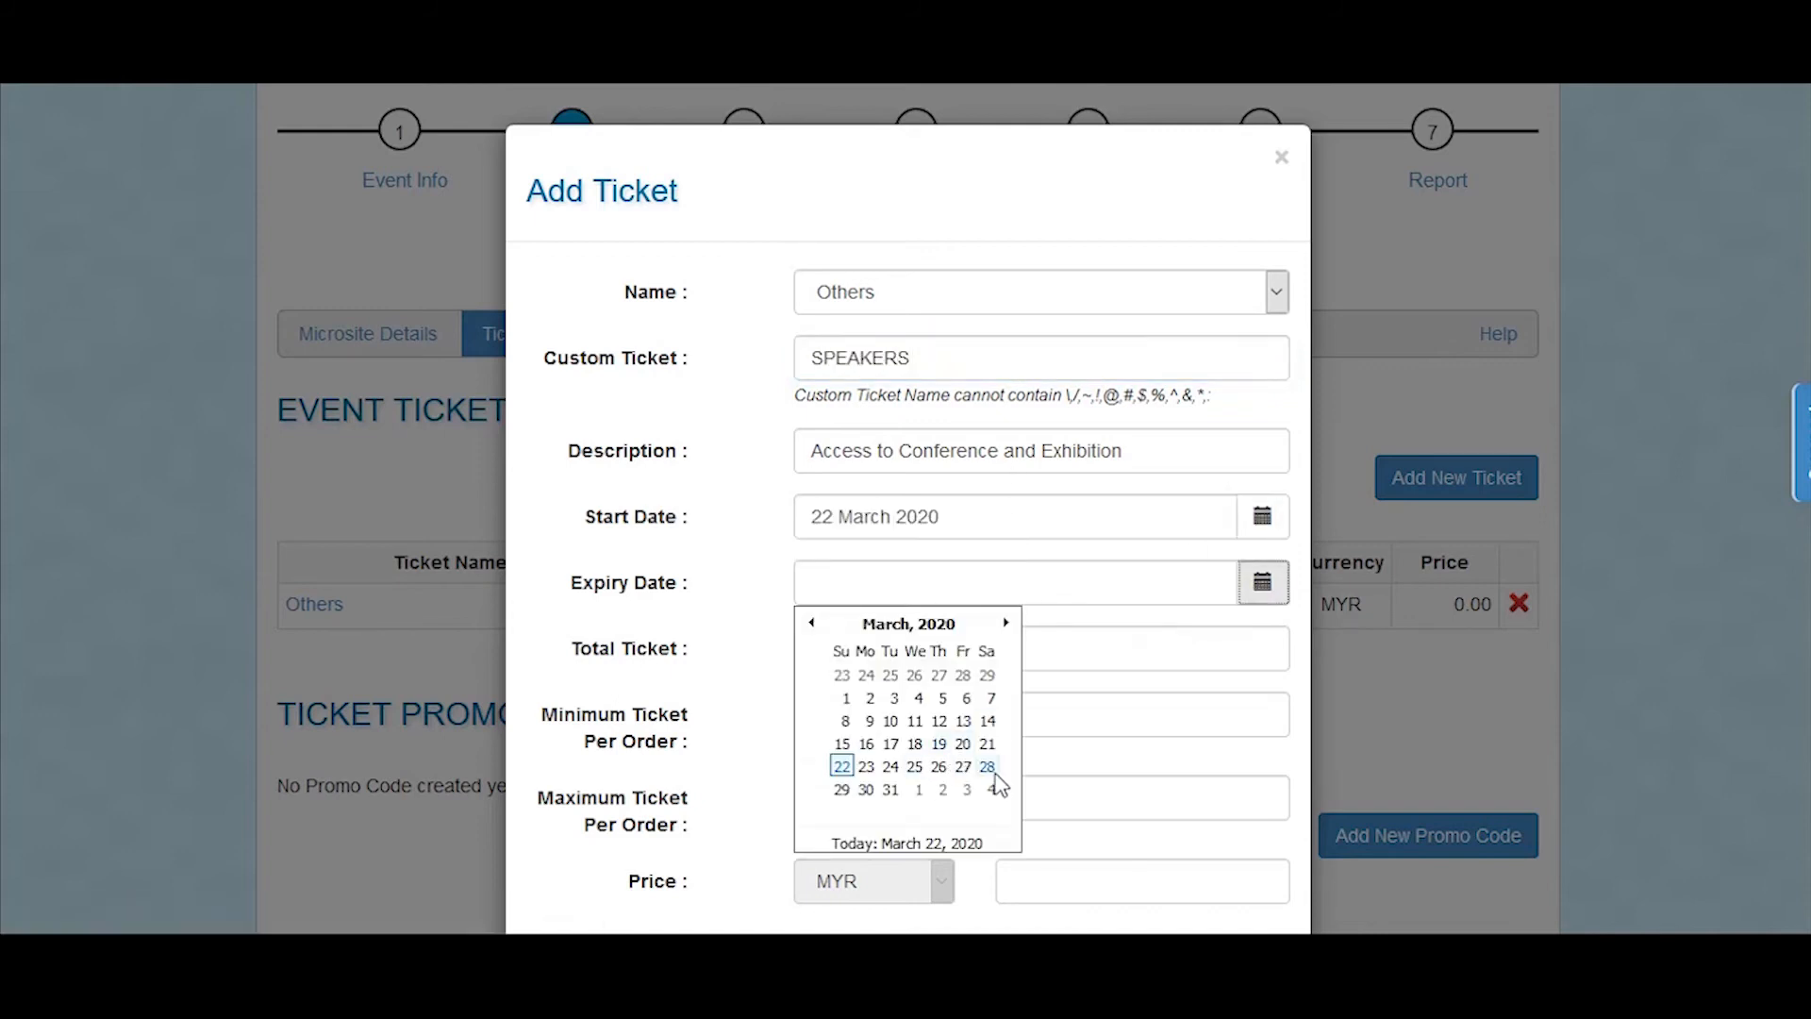
click(987, 767)
Step: Set the SPEAKERS ticket's total to 100, with a minimum and maximum of 1 ticket per order
click(916, 651)
text(100)
key(Tab)
text(1)
key(Tab)
text(1)
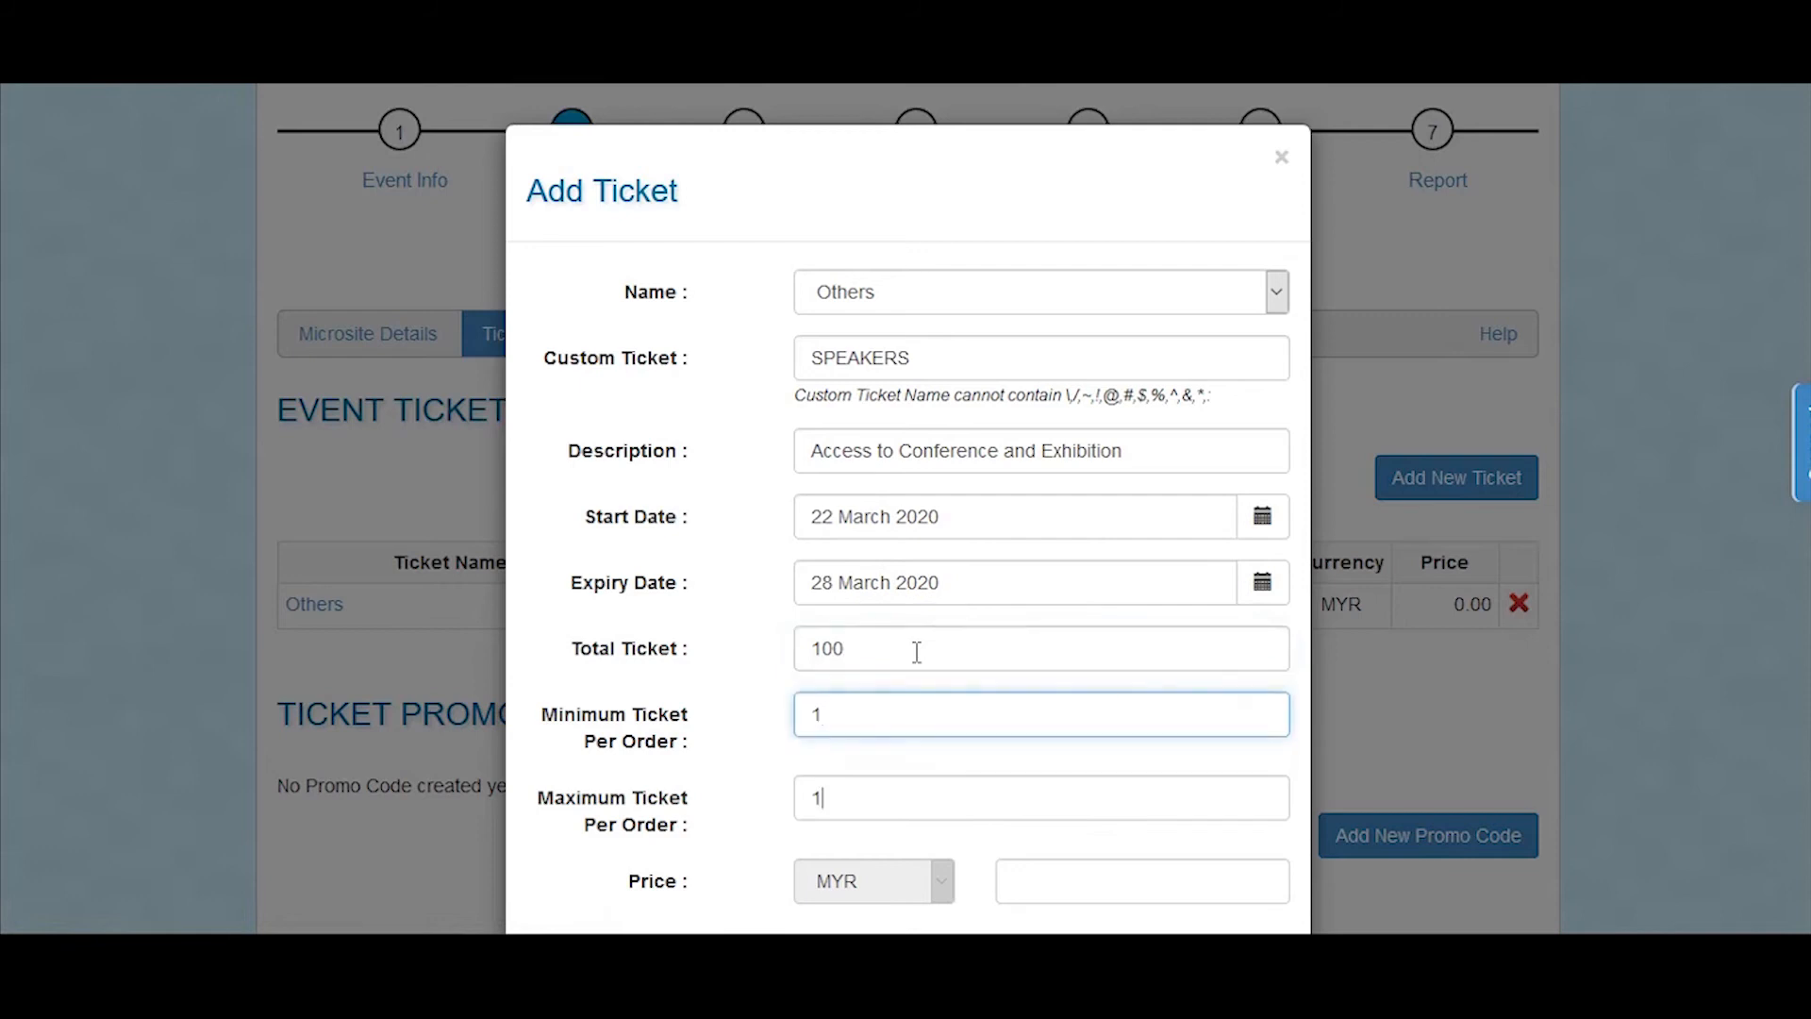
key(Tab)
Step: Price the SPEAKERS ticket at MYR 0.00, require activation with a promo code, and save it
scroll(919, 647, down, 1)
text(.0)
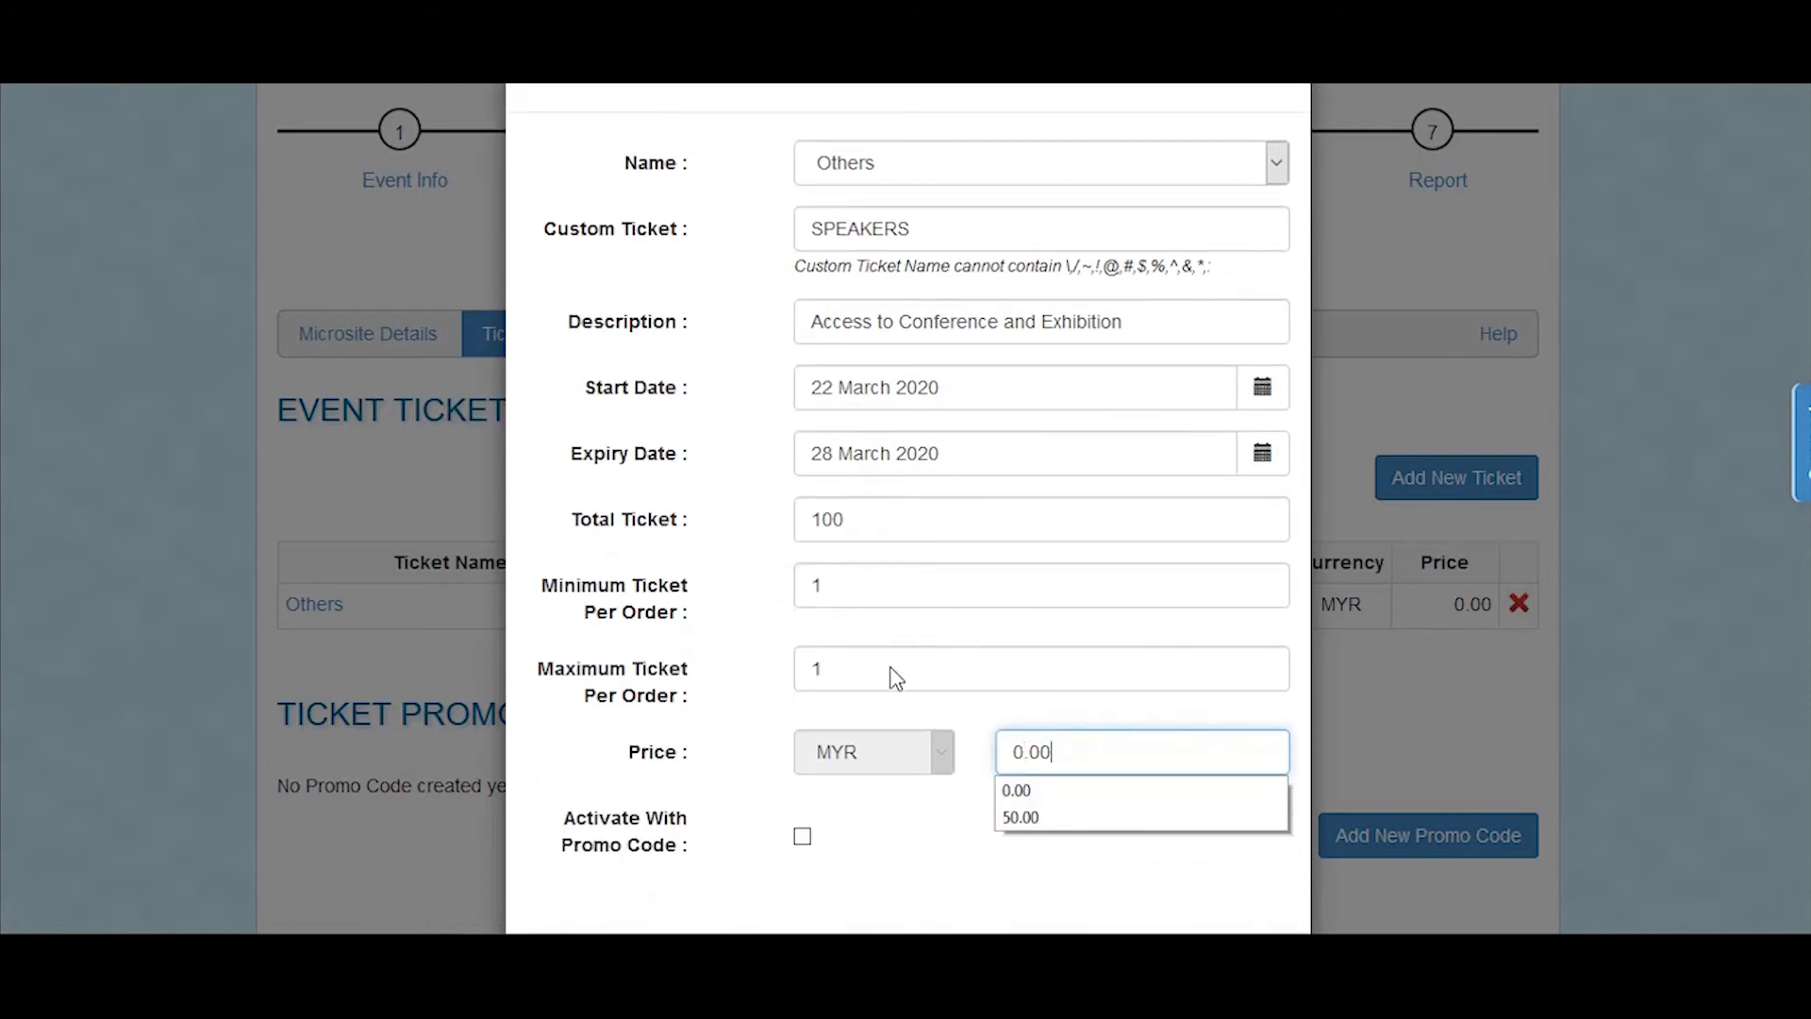
scroll(768, 742, down, 3)
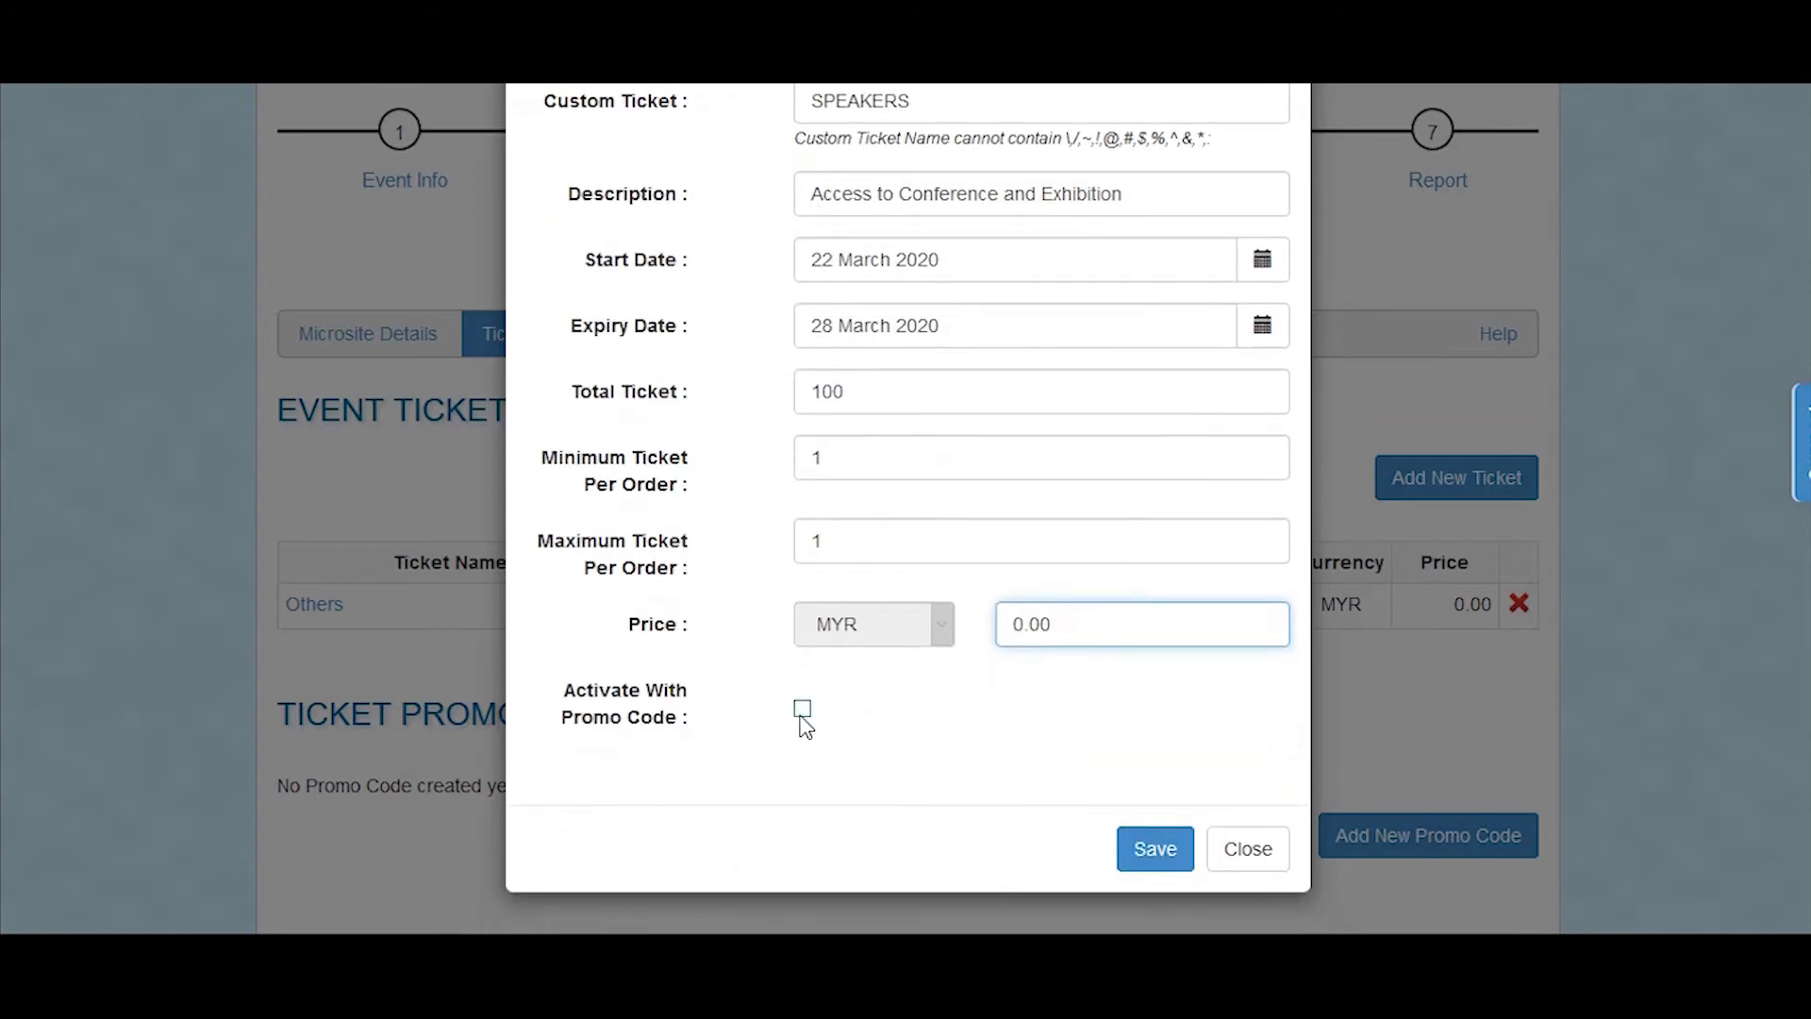
click(801, 710)
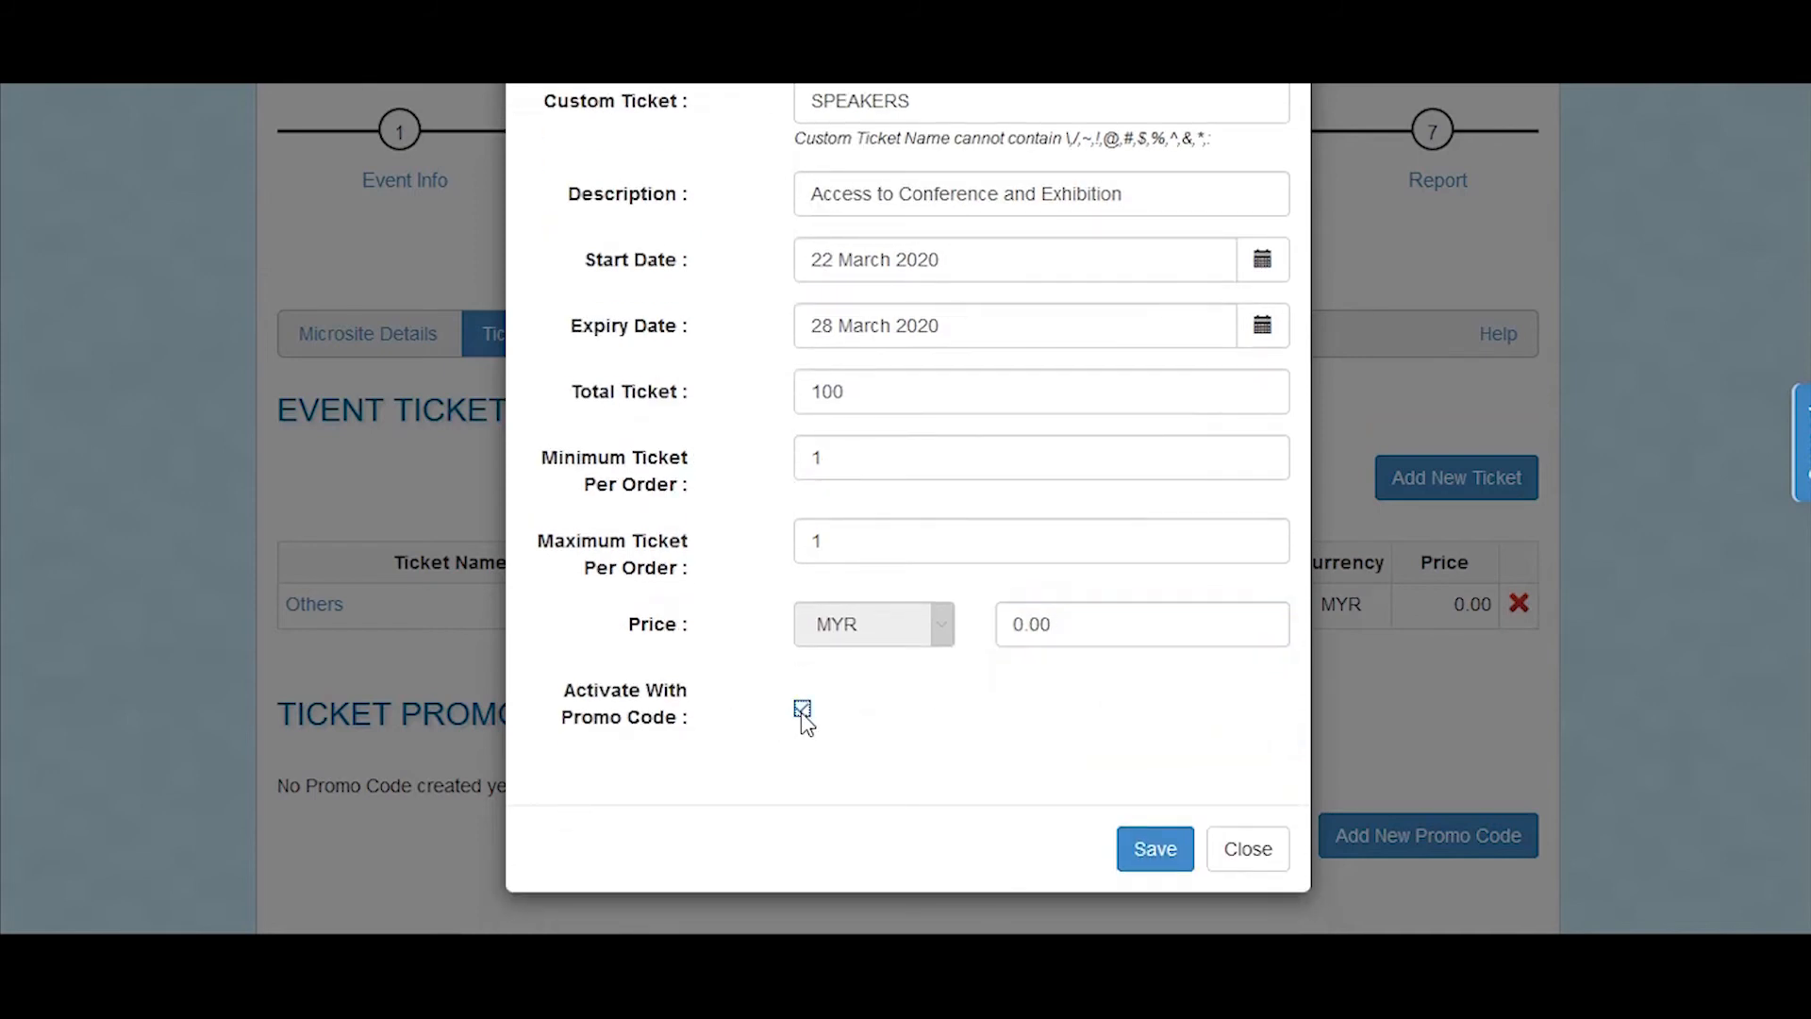
click(1145, 846)
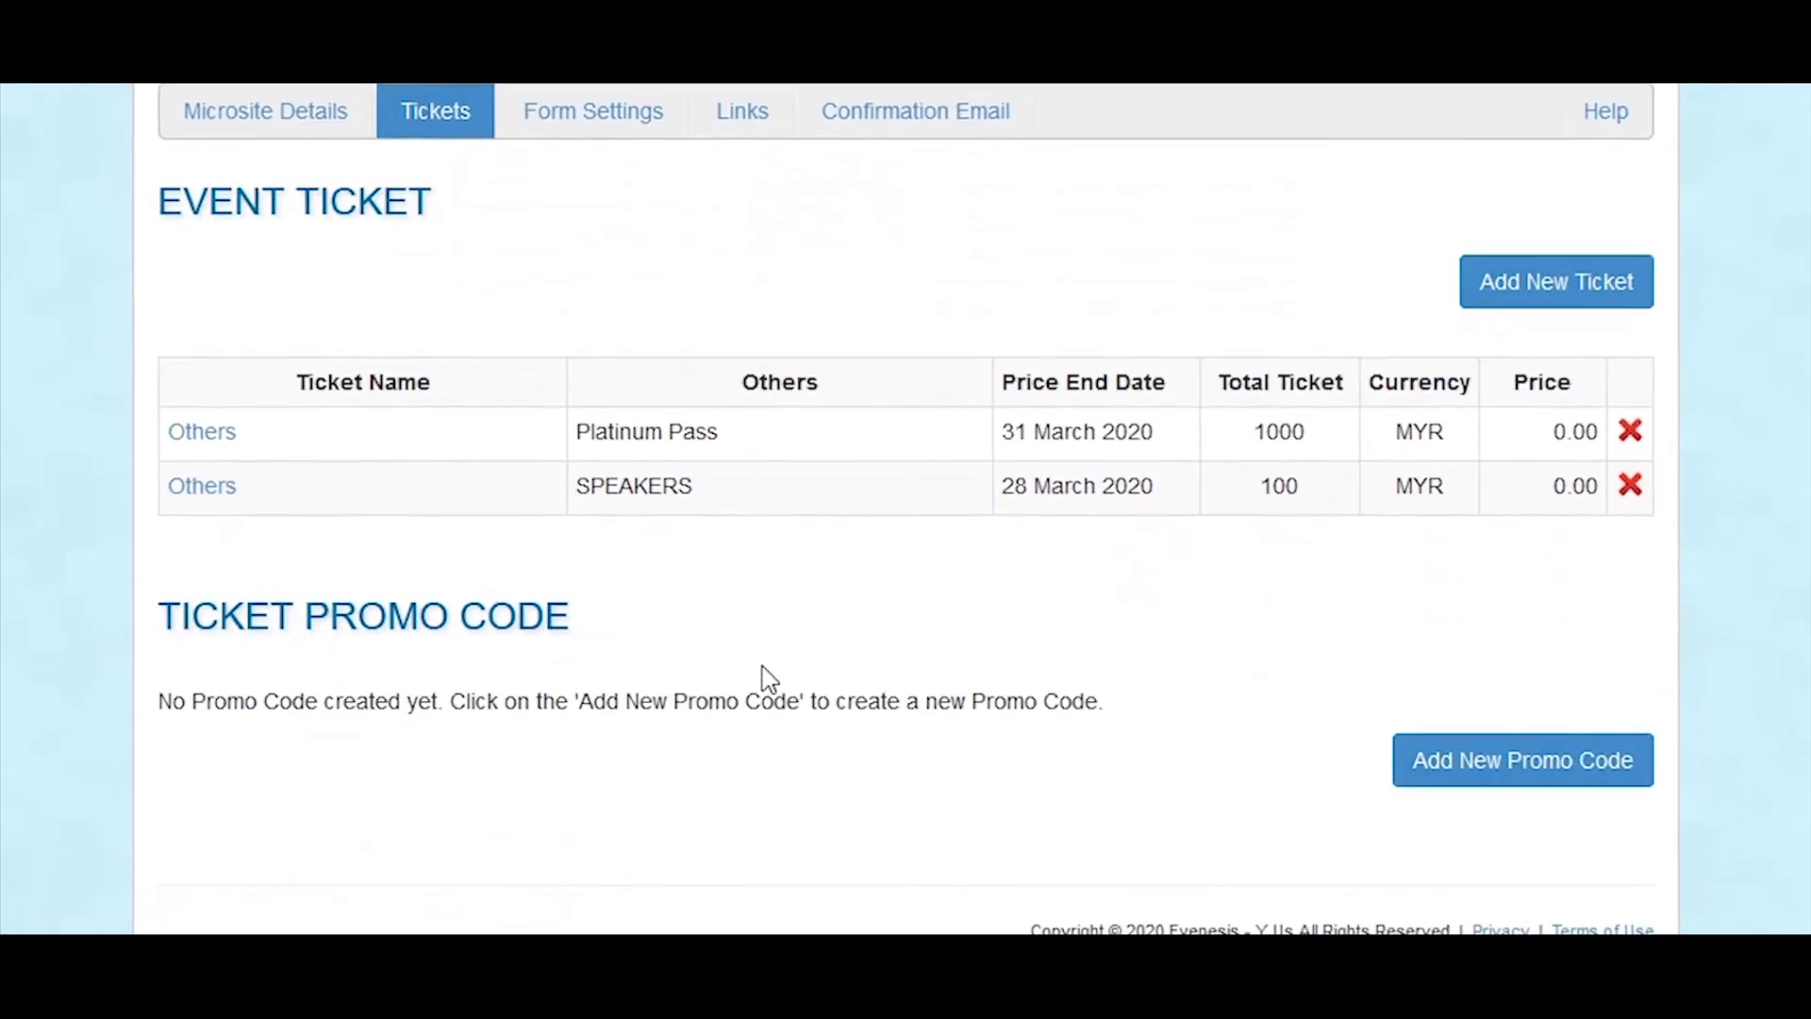
click(1437, 769)
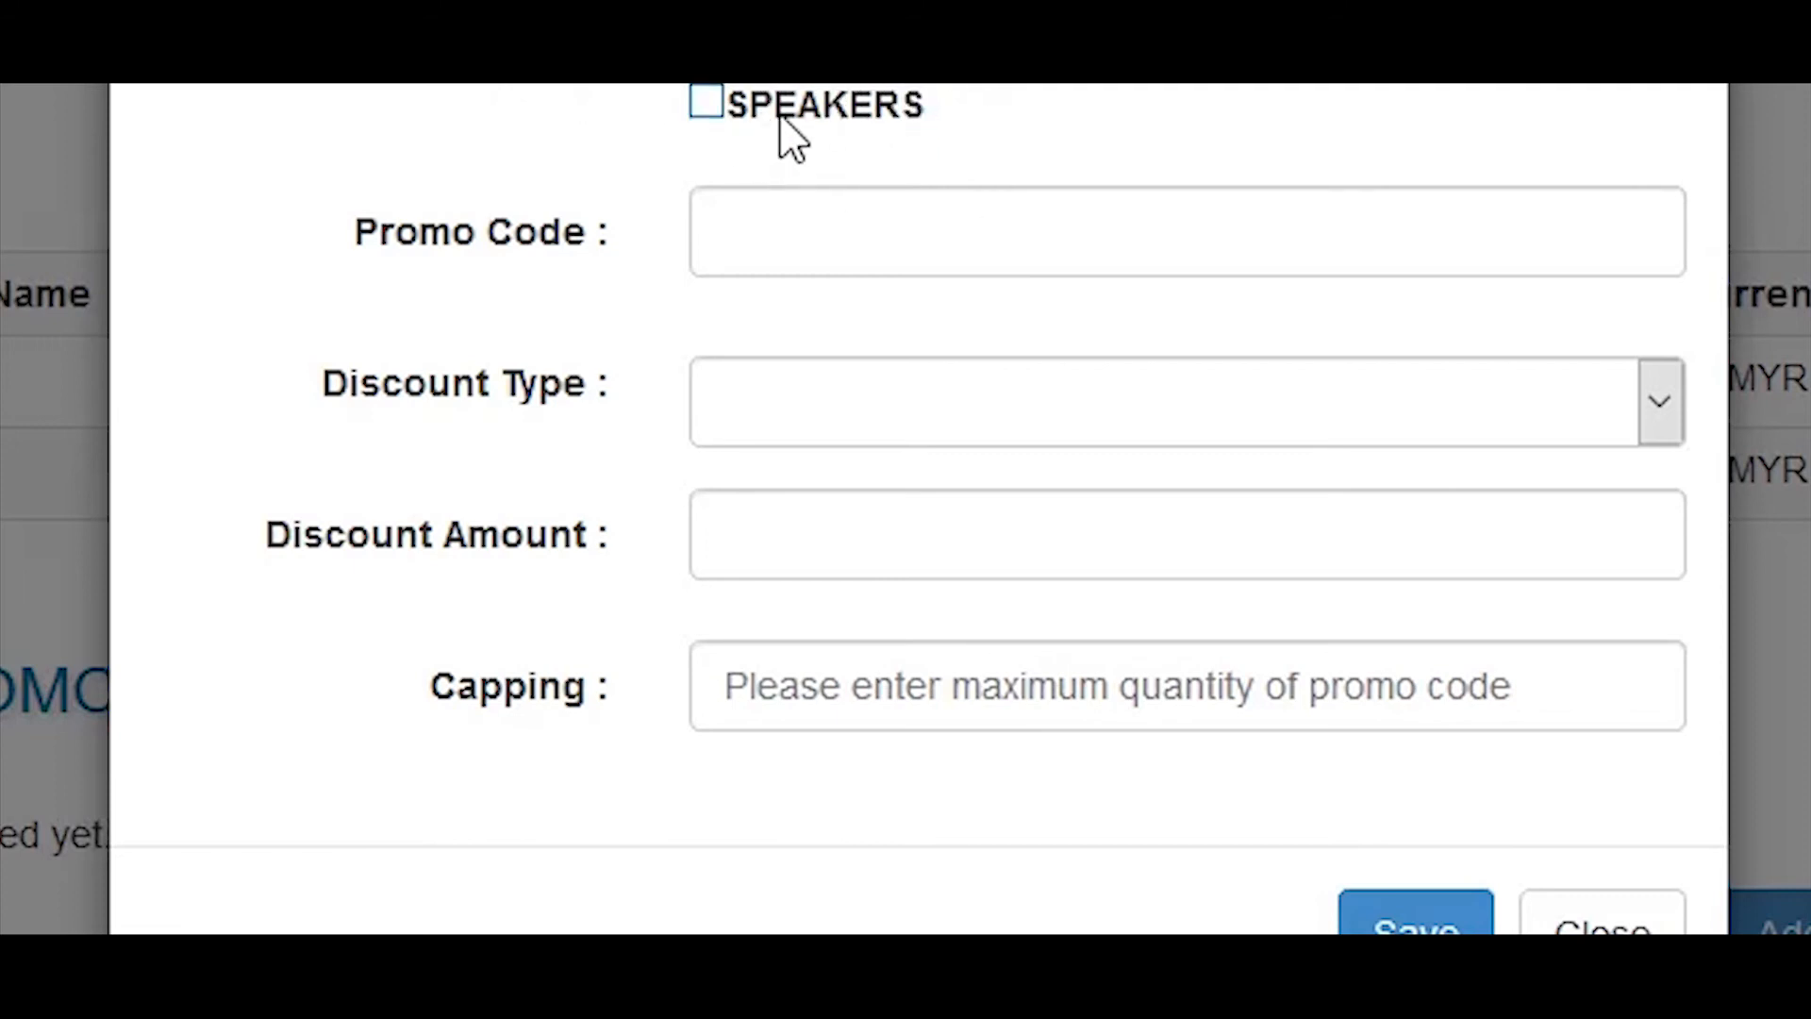
click(705, 101)
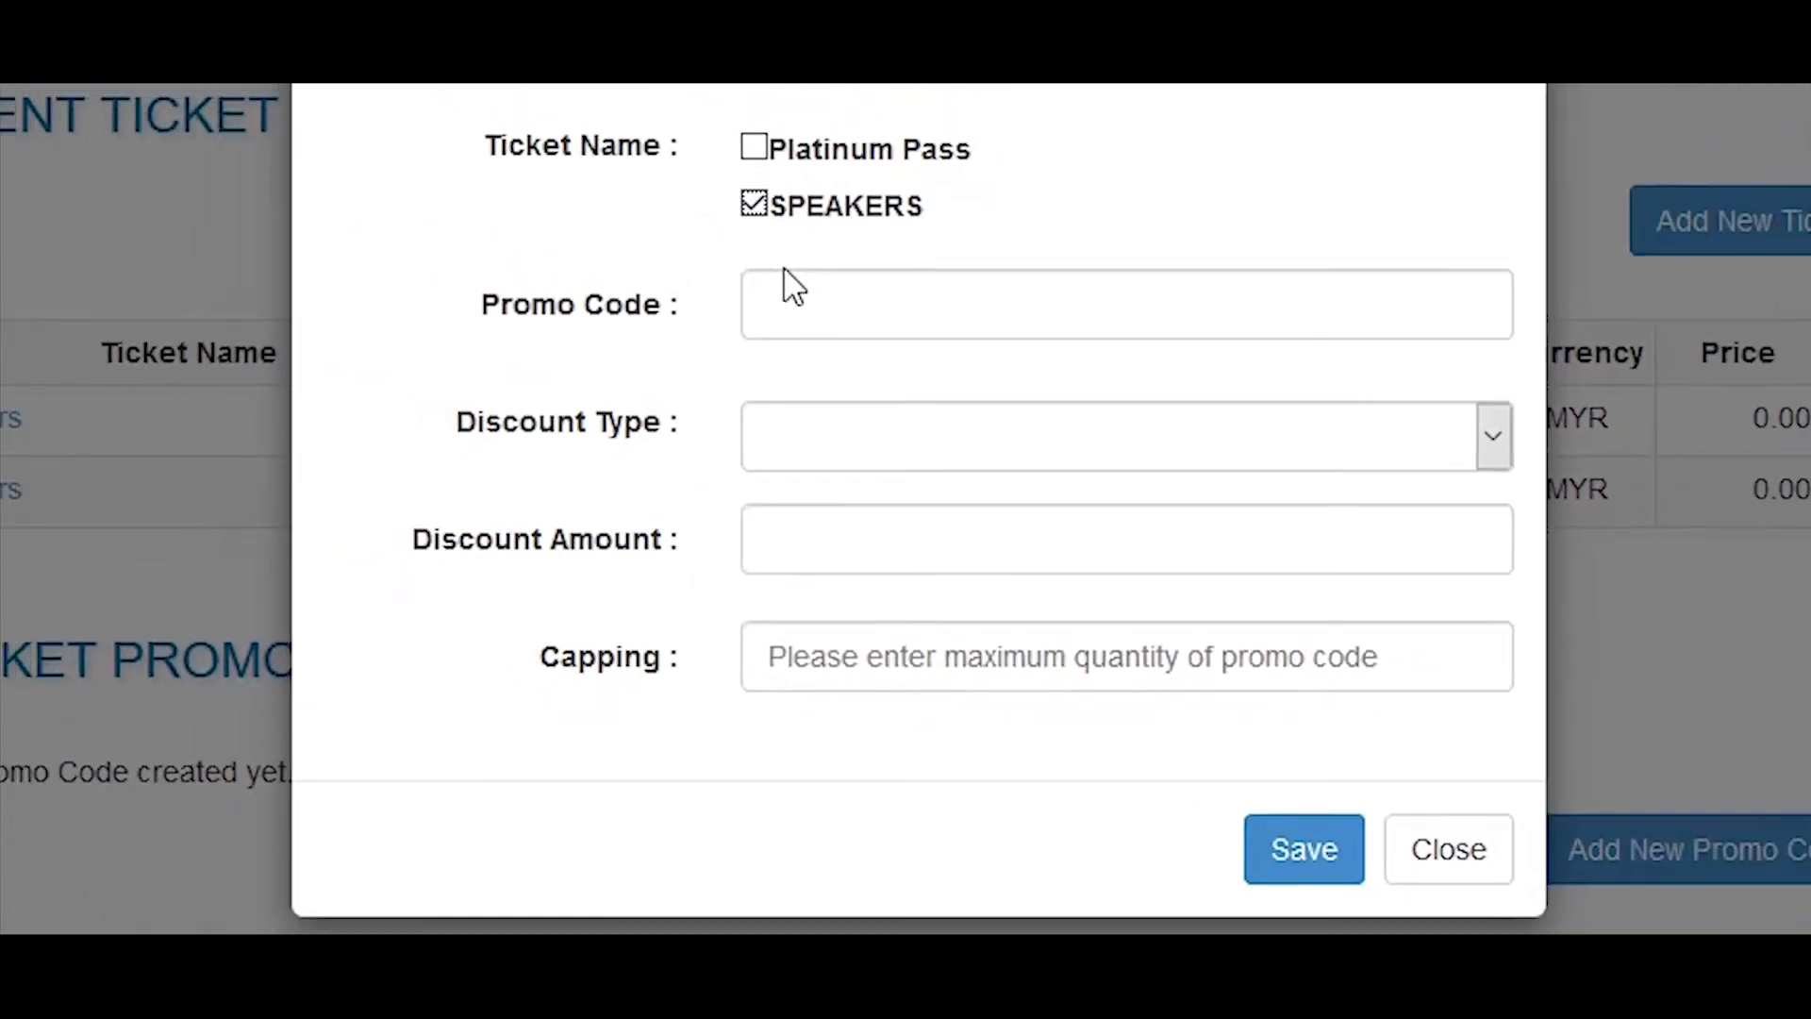
click(761, 225)
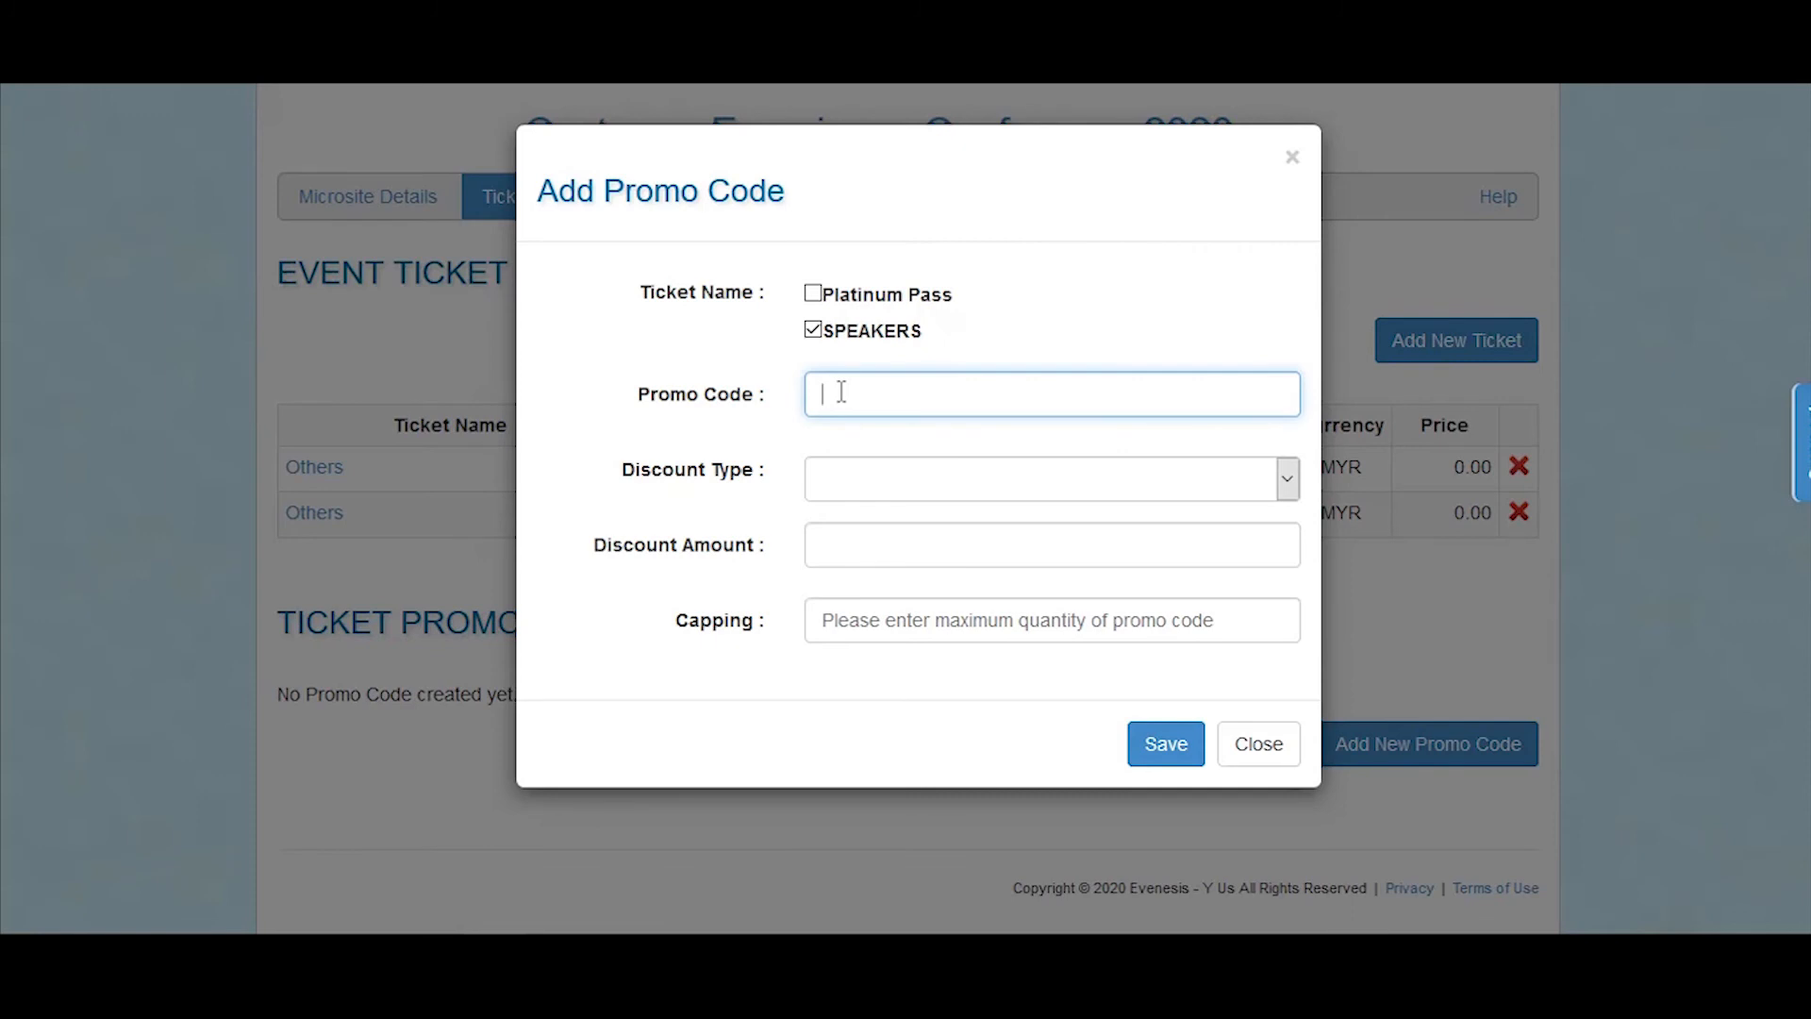
text(EVENESIS)
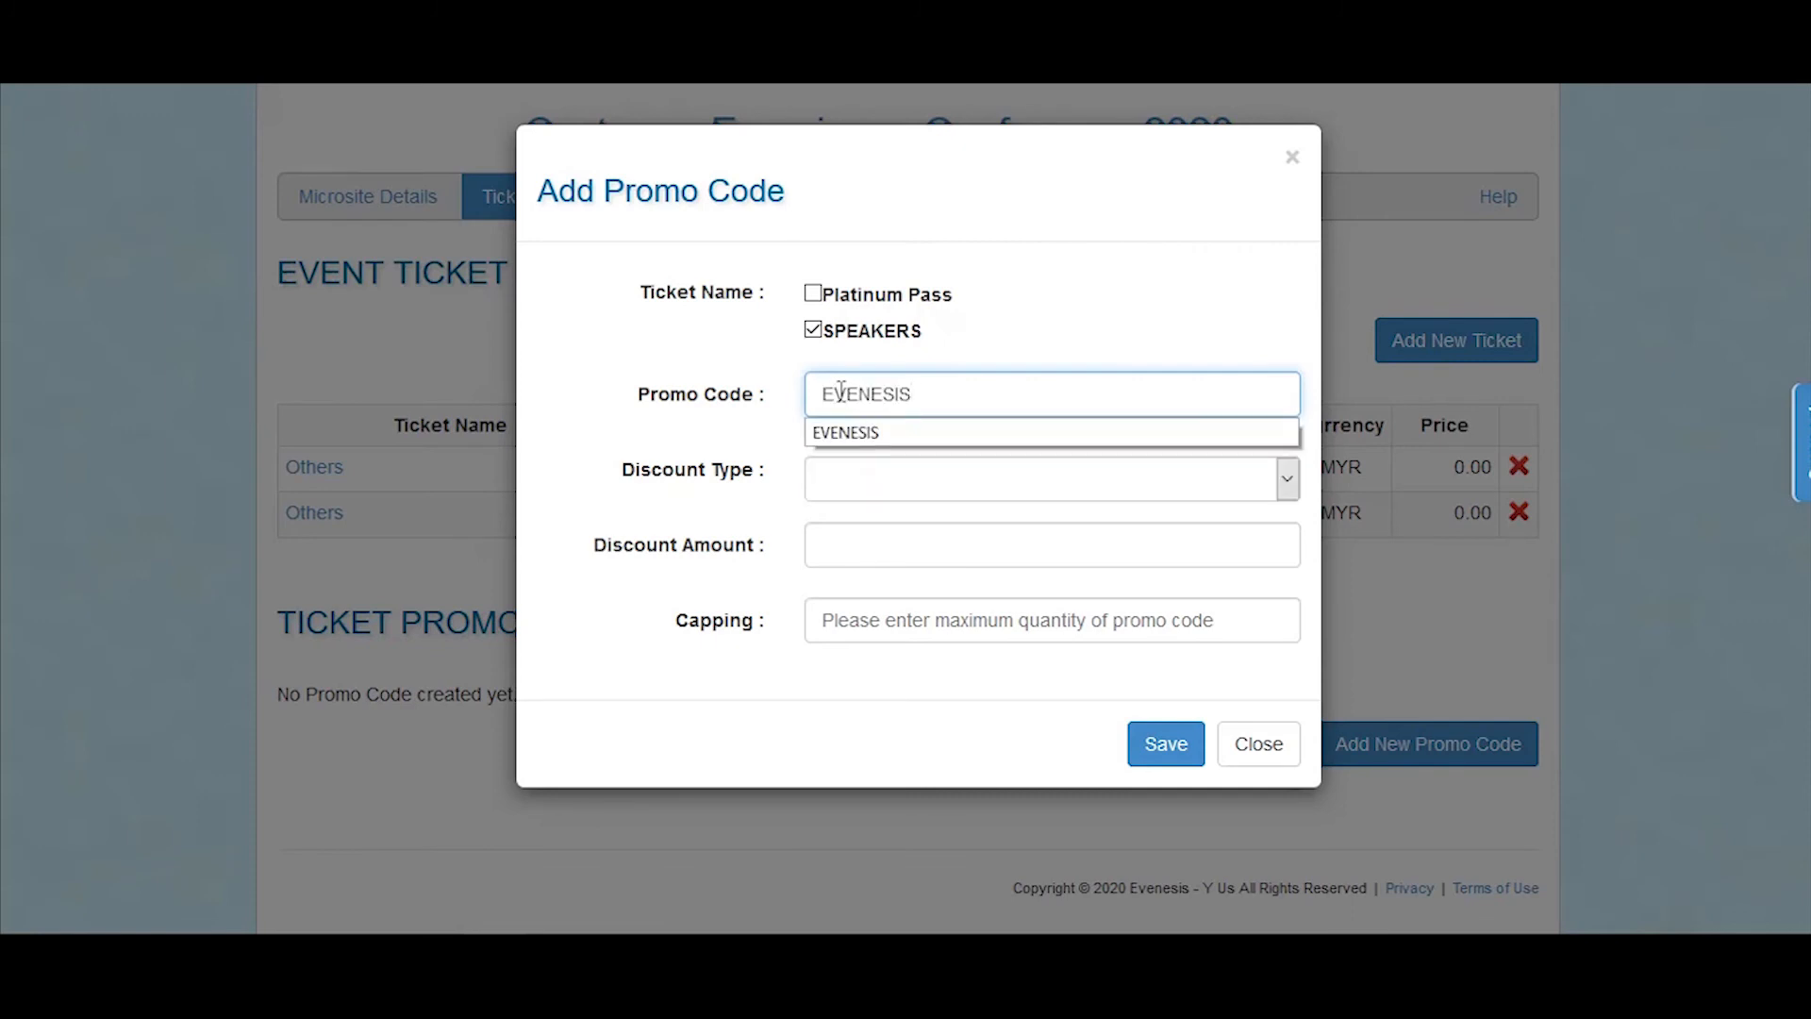
text(001)
Step: Give the promo code a Percent (%) discount of 100 with a capping of 5, and save it
click(1147, 491)
click(1118, 521)
click(1104, 558)
text(10)
click(1108, 627)
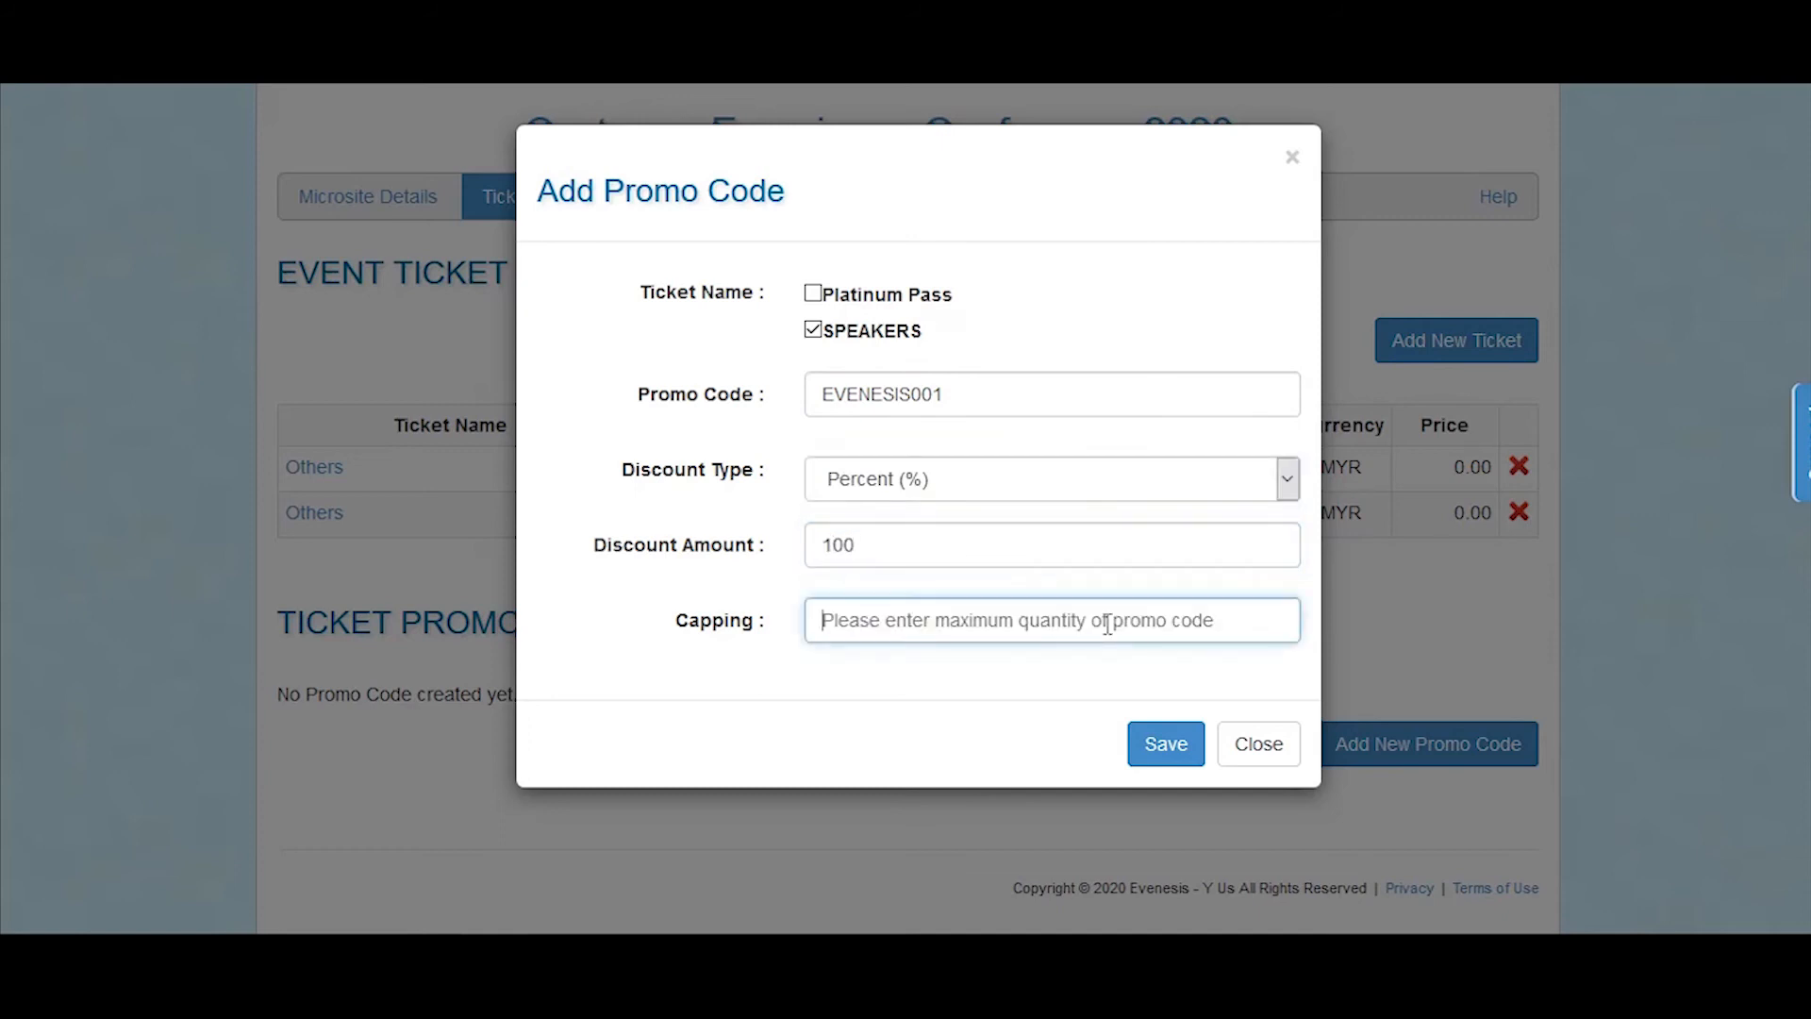
text(5)
click(1160, 751)
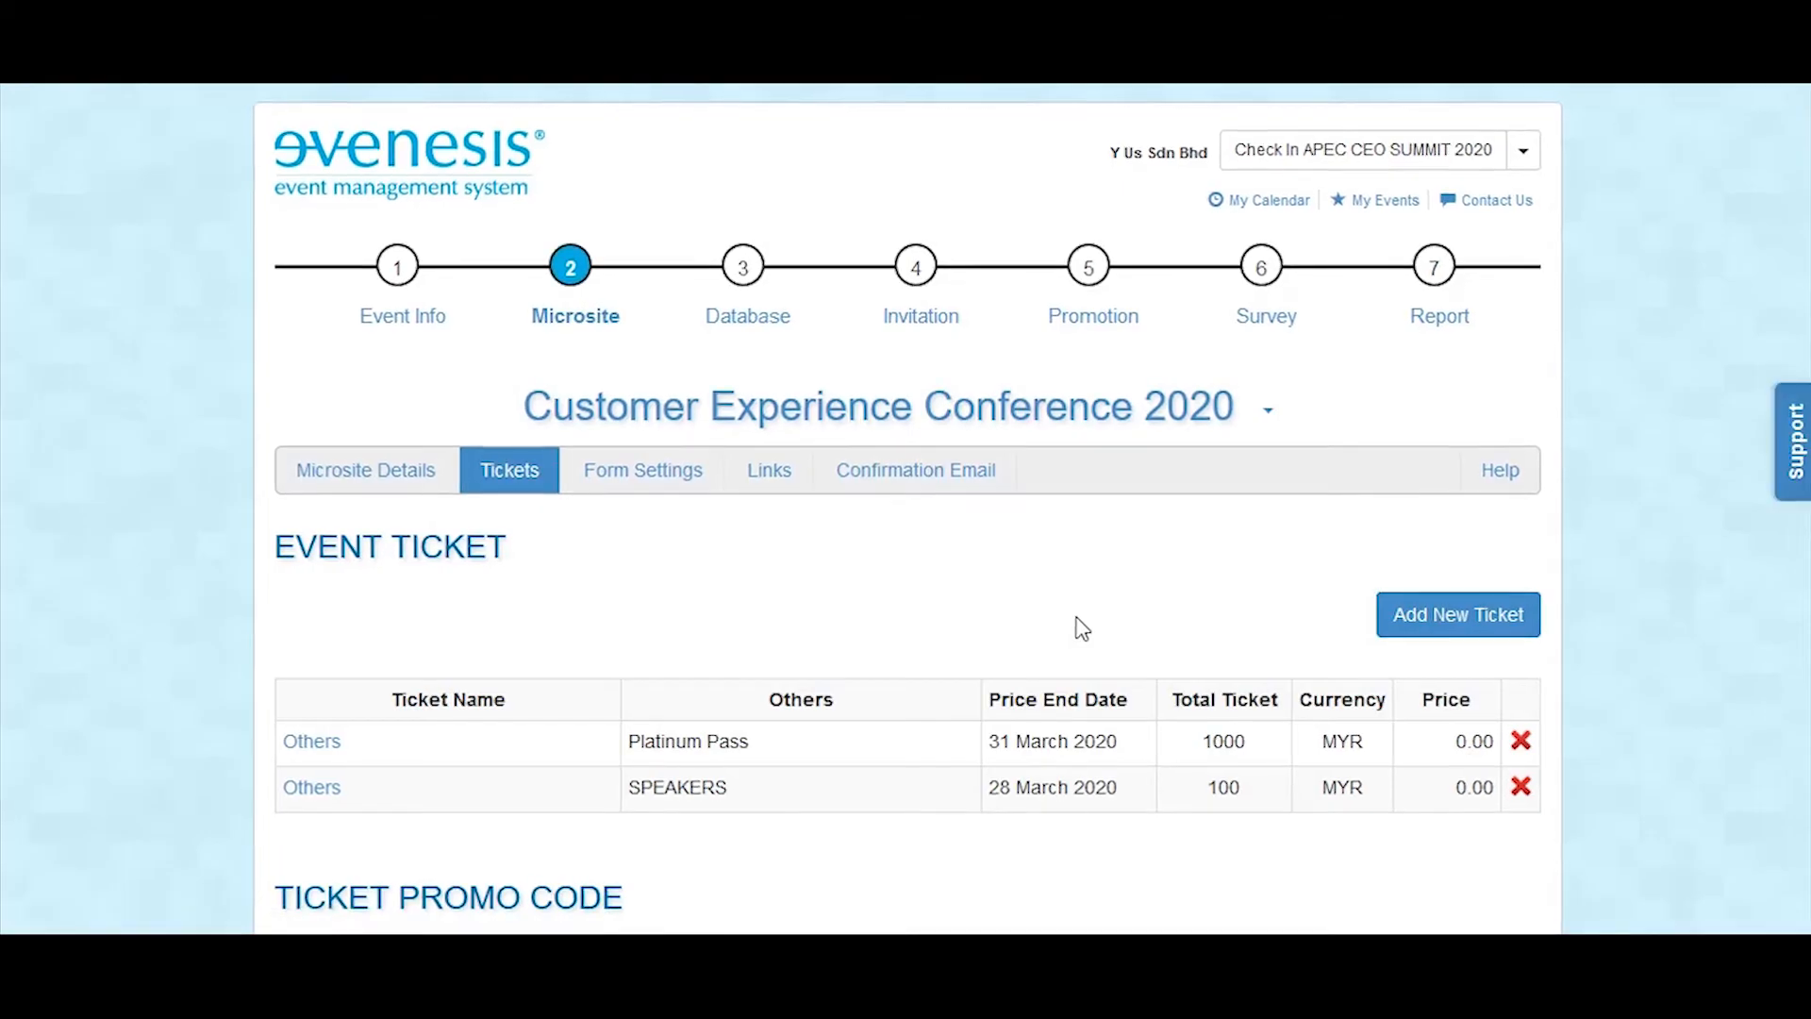
Step: Open the microsite's registration form settings
scroll(1081, 630, down, 4)
scroll(1081, 630, up, 1)
scroll(1076, 619, up, 1)
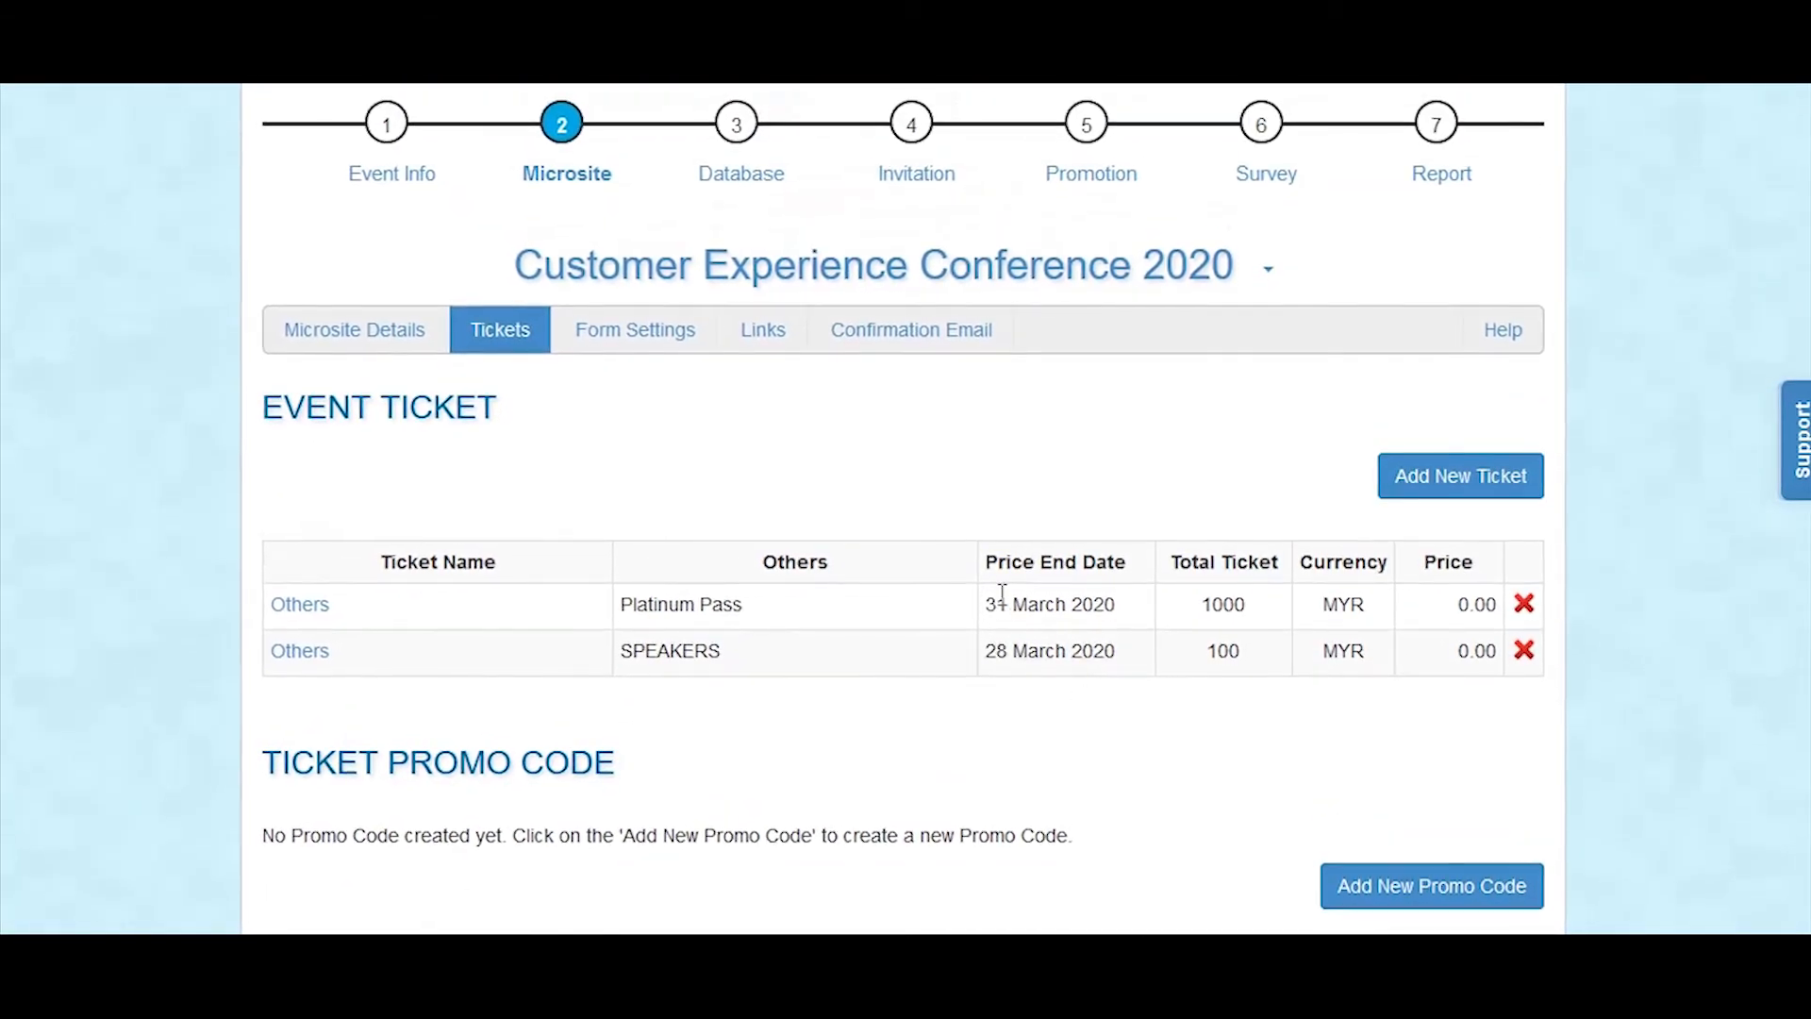
click(609, 343)
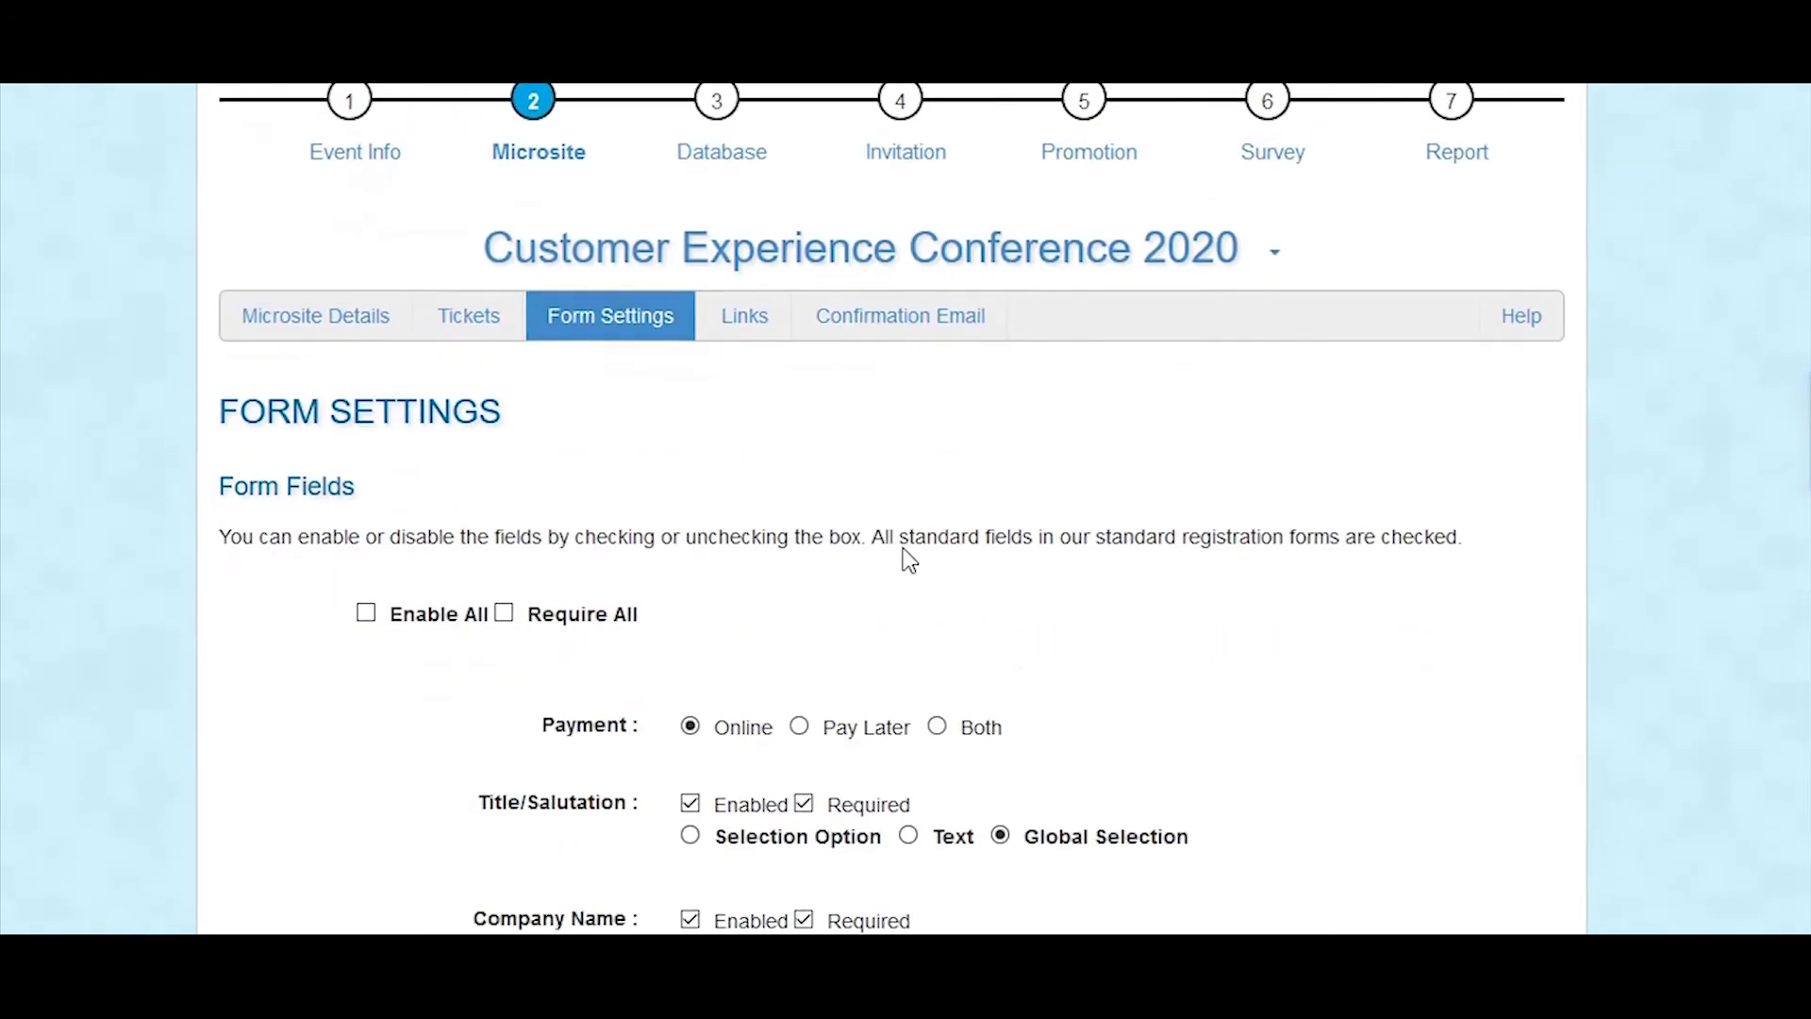
Step: Review the registration form's payment options, its enabled and required standard fields, and the empty fields for custom questions
scroll(848, 552, down, 2)
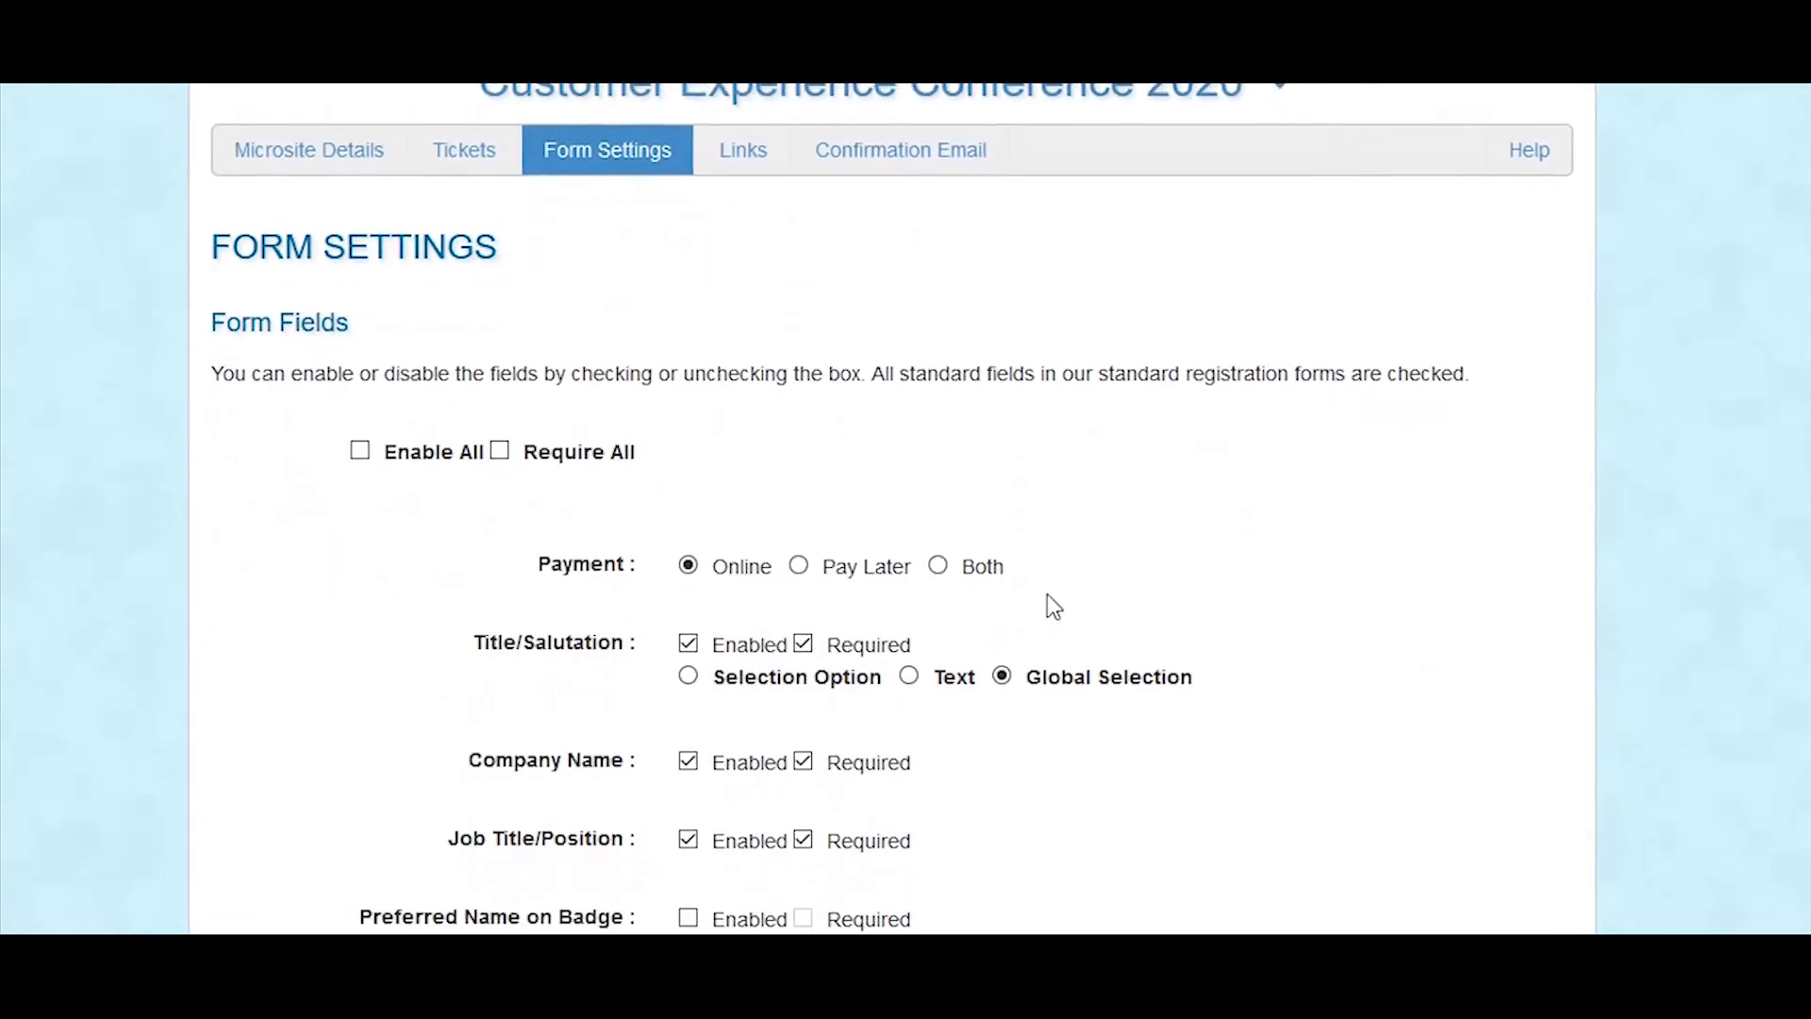
scroll(1047, 596, down, 3)
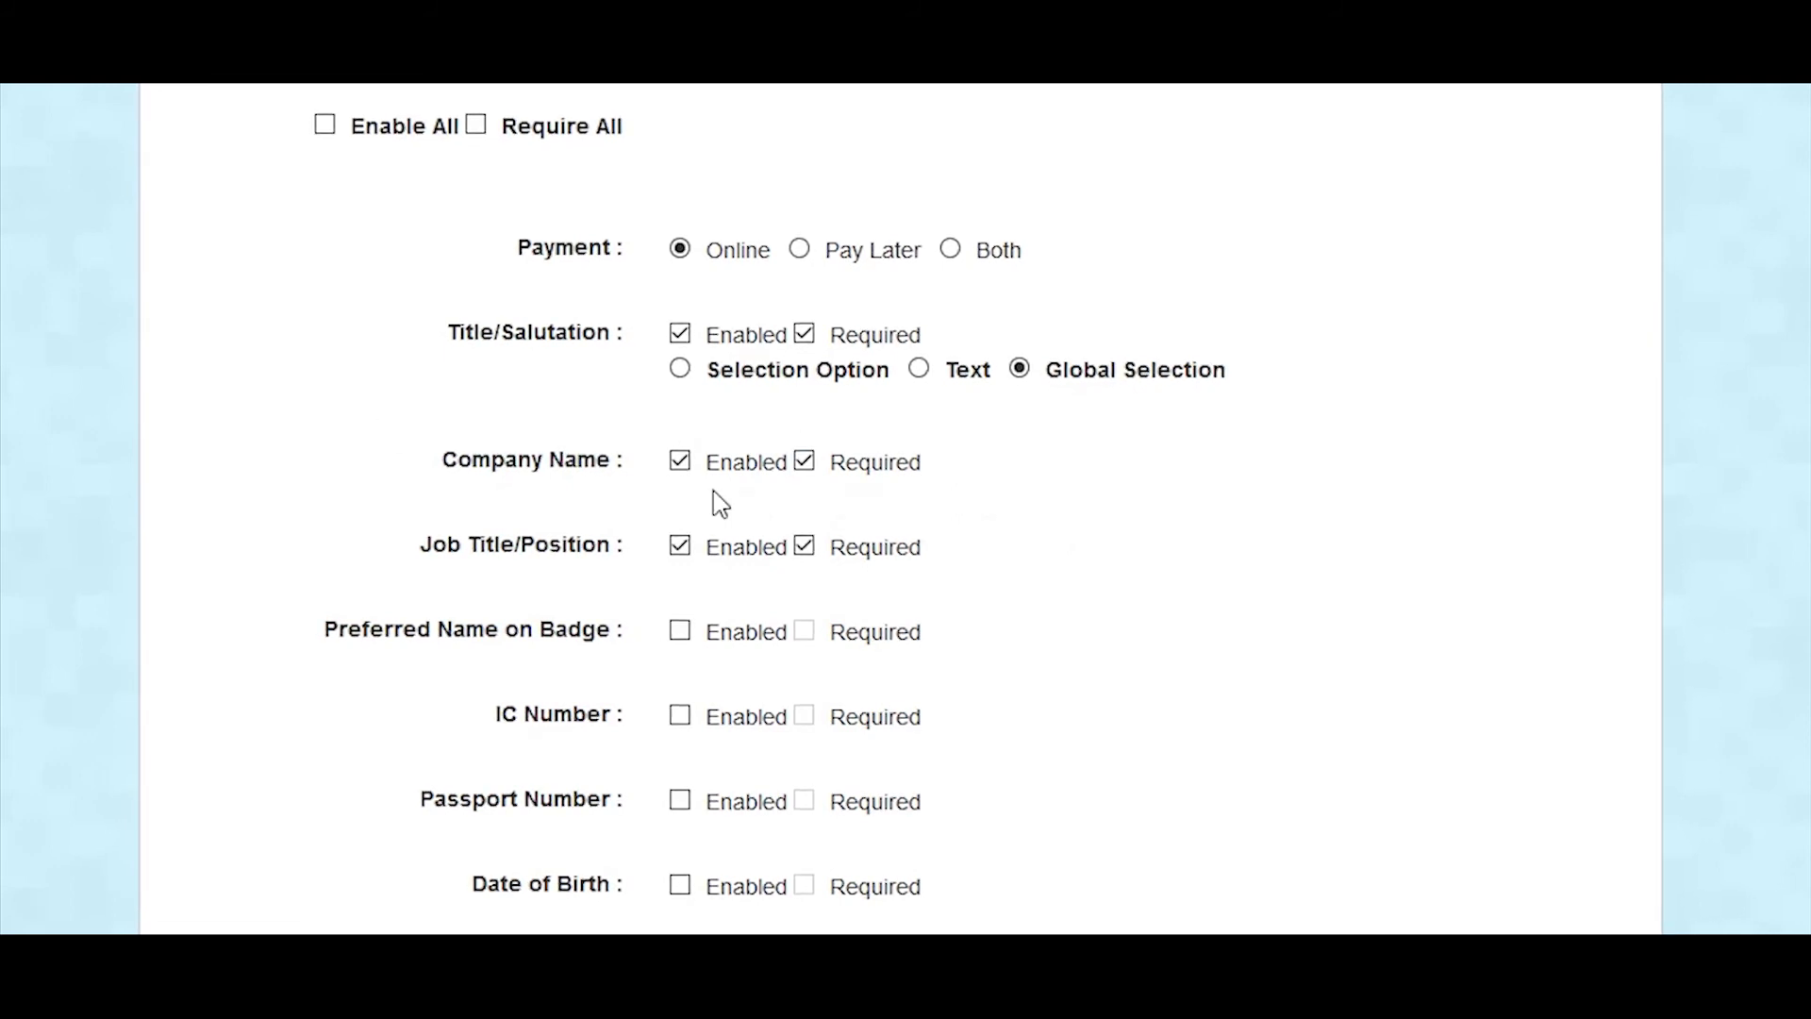
scroll(962, 505, down, 8)
scroll(986, 525, down, 2)
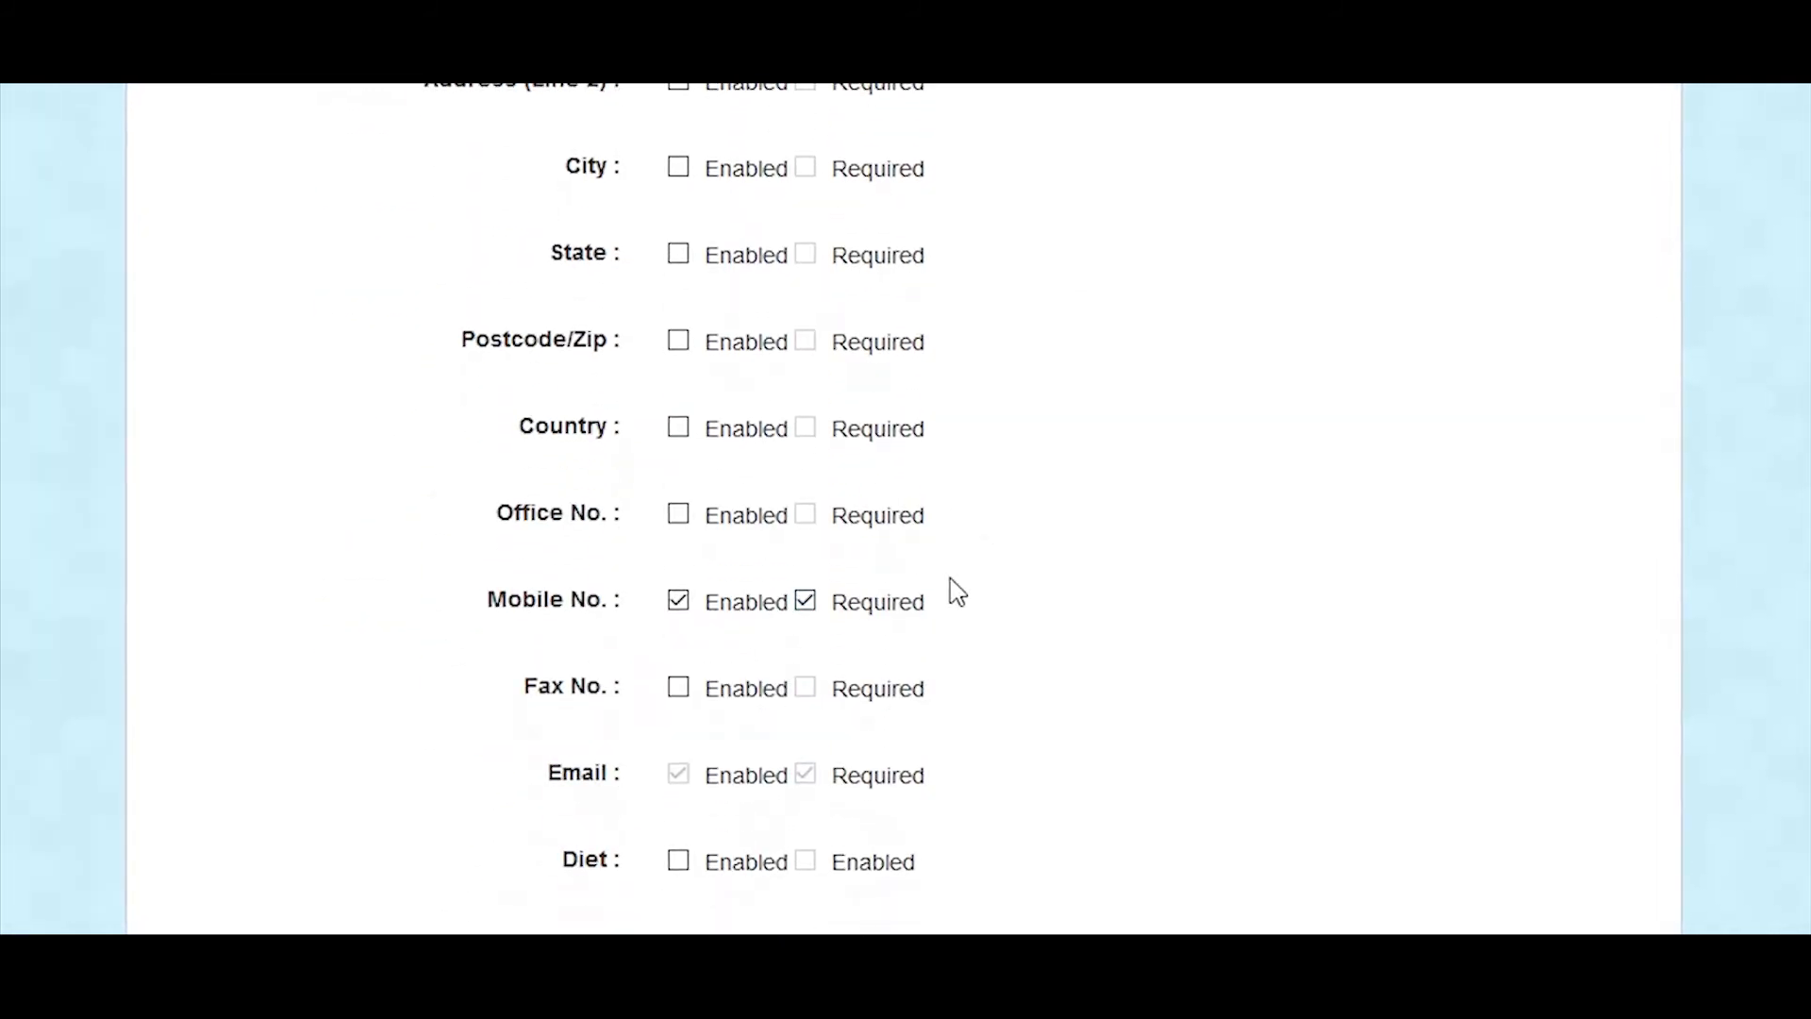
scroll(958, 591, down, 5)
scroll(962, 590, down, 3)
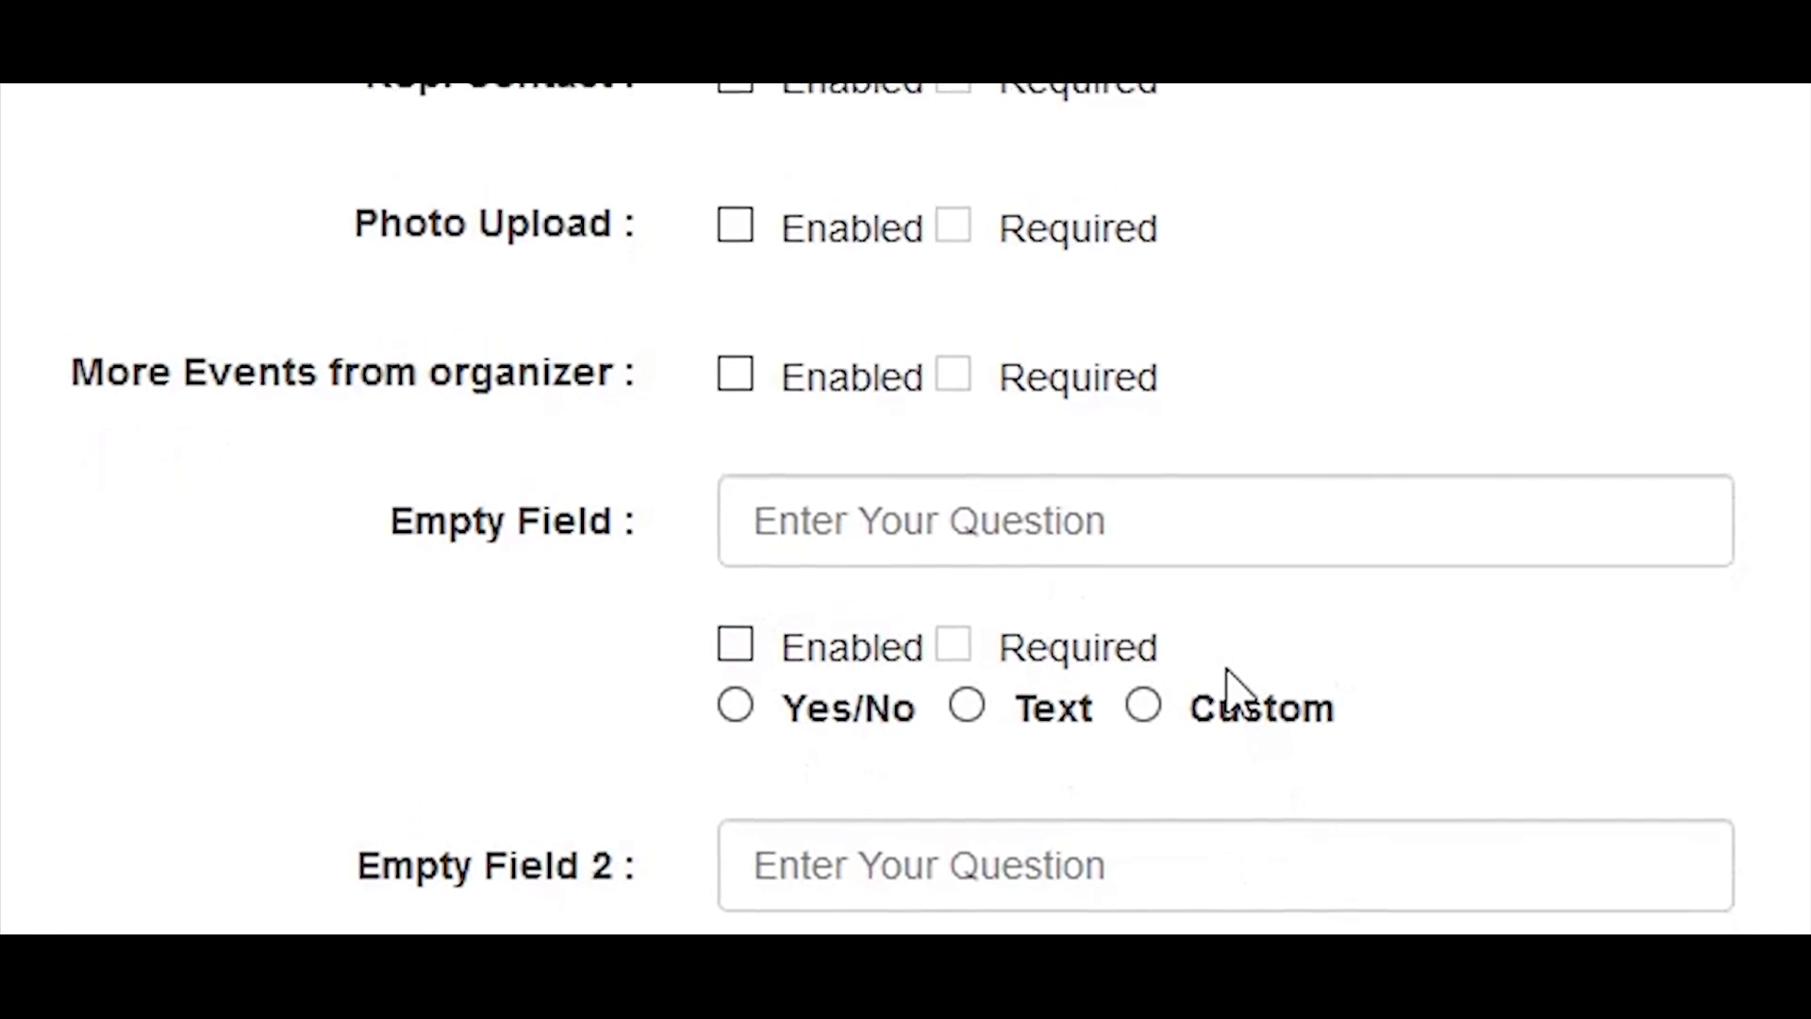
scroll(1229, 754, down, 4)
scroll(1226, 819, up, 4)
Step: Enter "How Do You Know About This Event?" in the first empty field, make it enabled and required, and choose the Custom answer type
click(1127, 226)
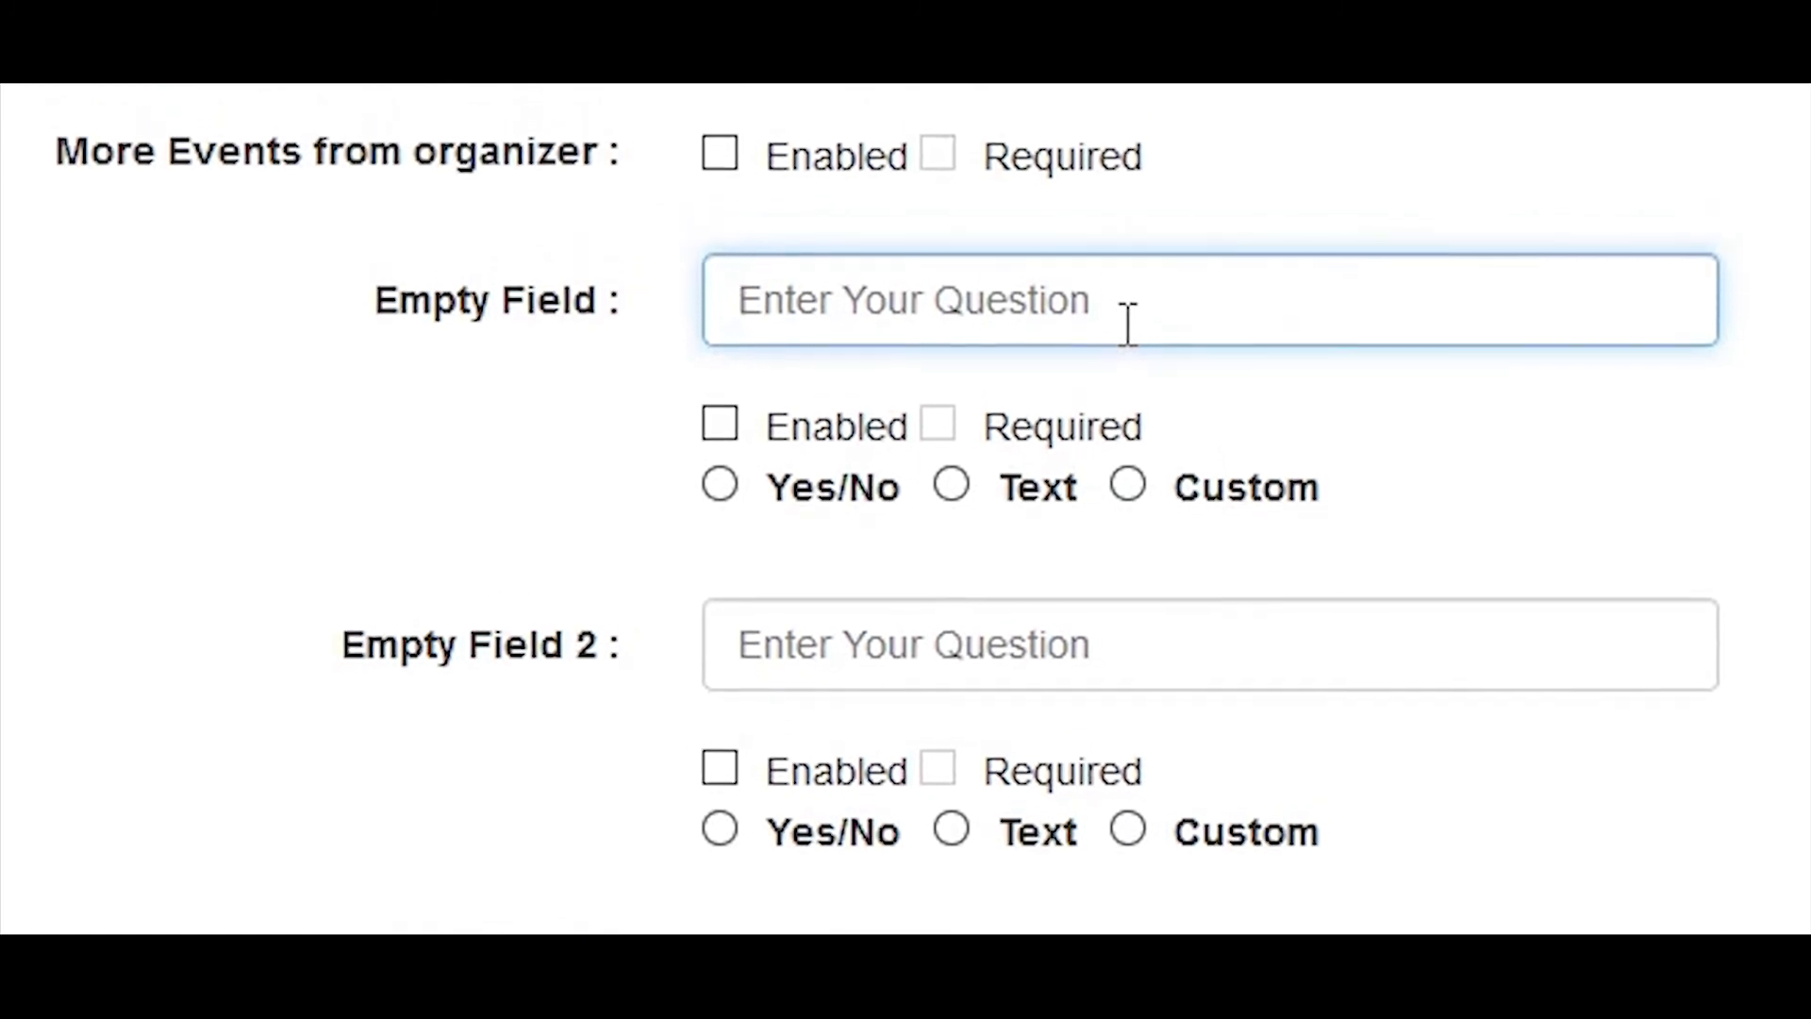
text(How Do You Know About)
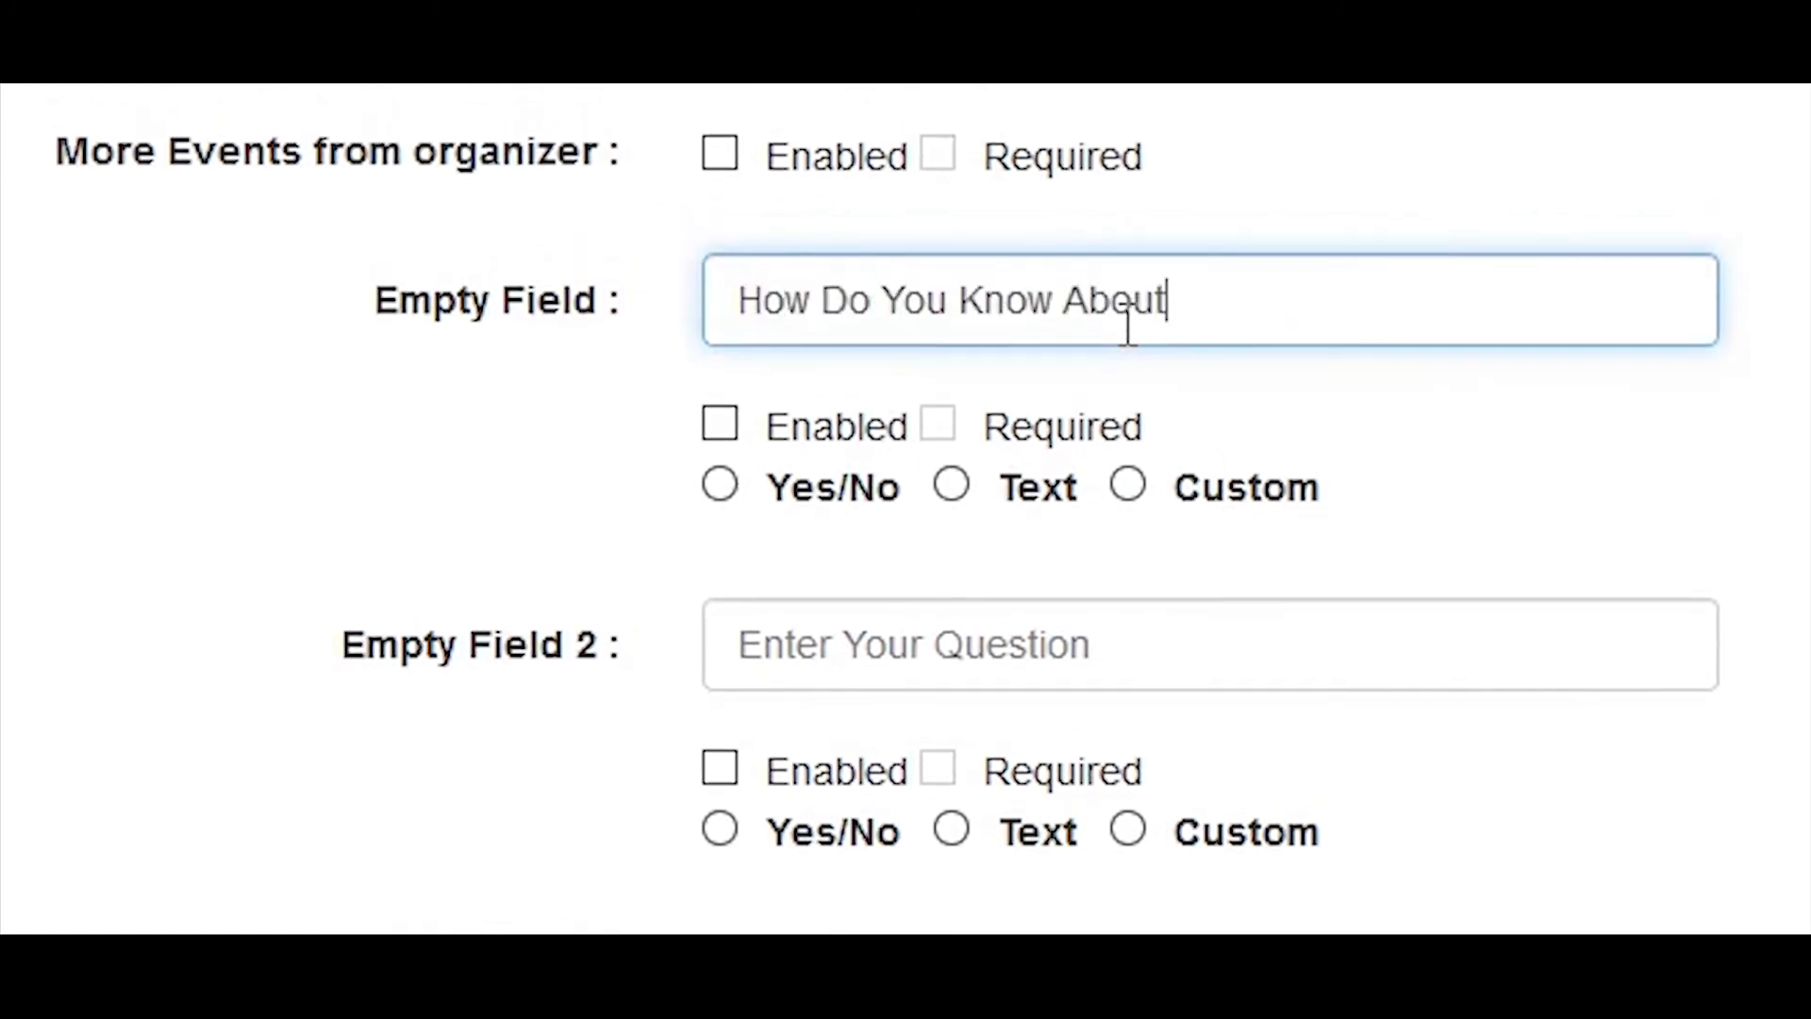
text( This Event?)
click(808, 439)
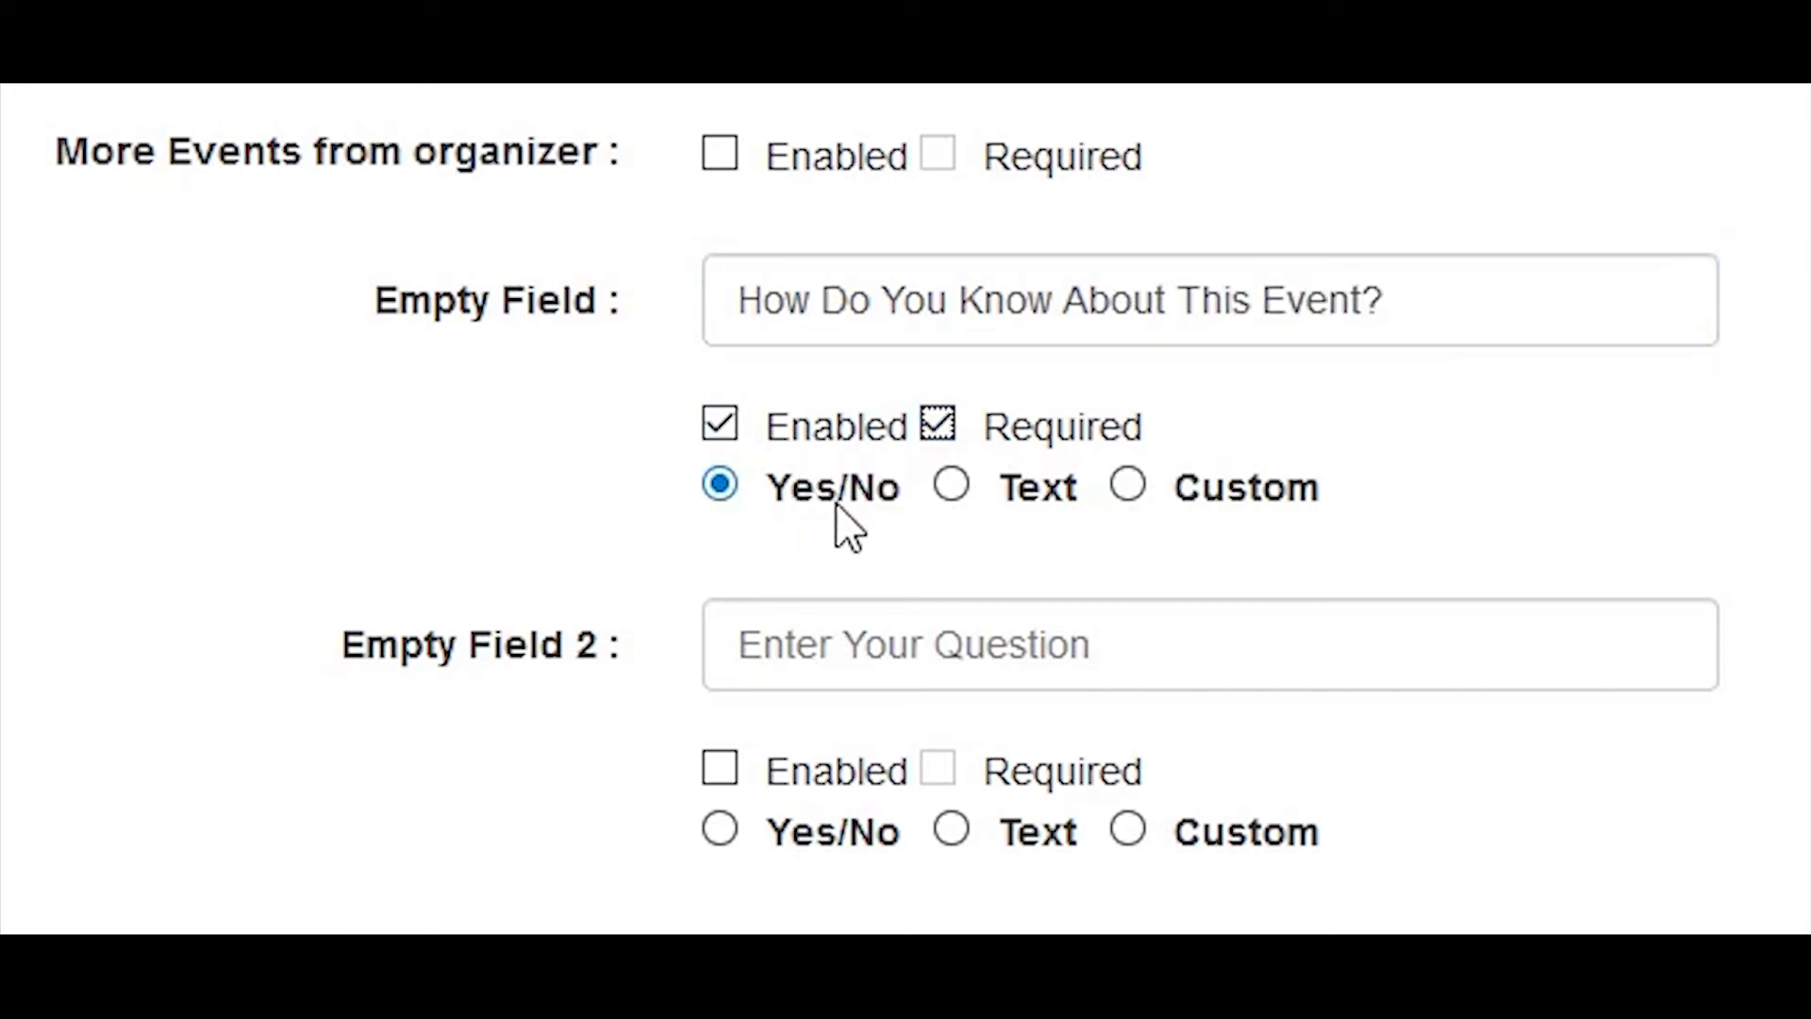
click(1128, 486)
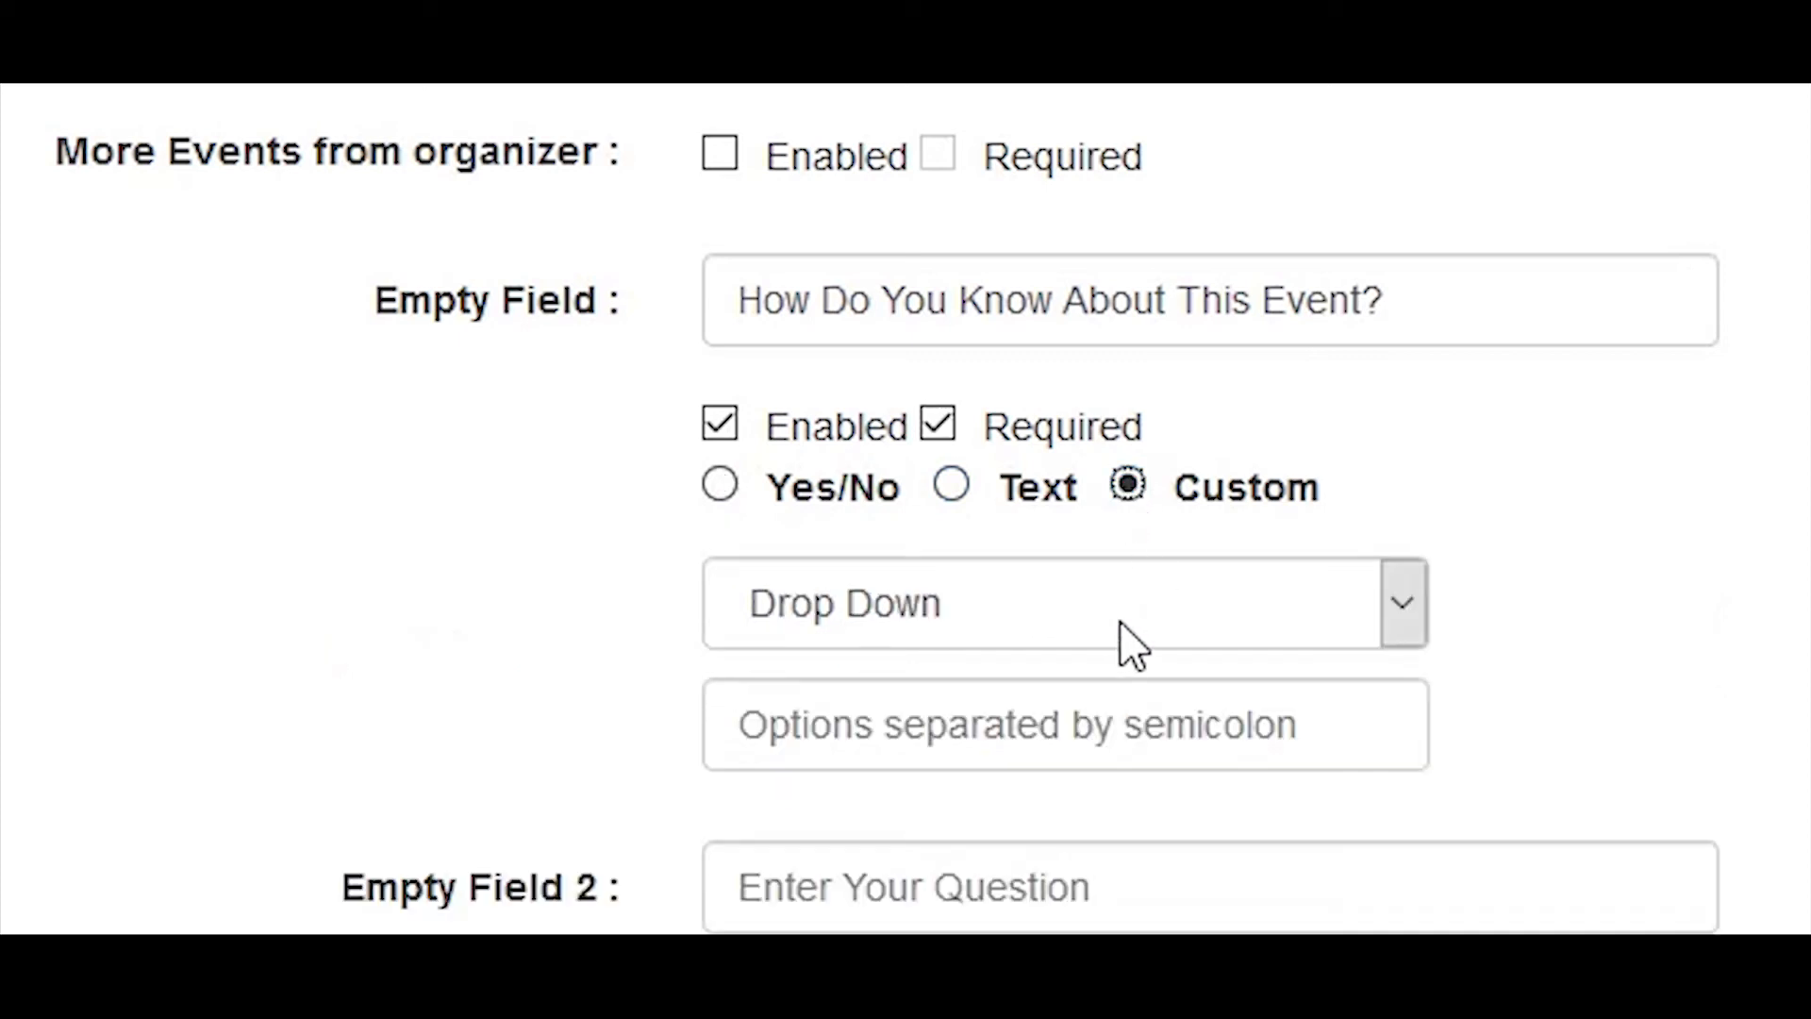
Step: Keep the custom question's answer type as Drop Down and enter the options "Facebook;Instagram;Google;TV;Others"
click(1112, 626)
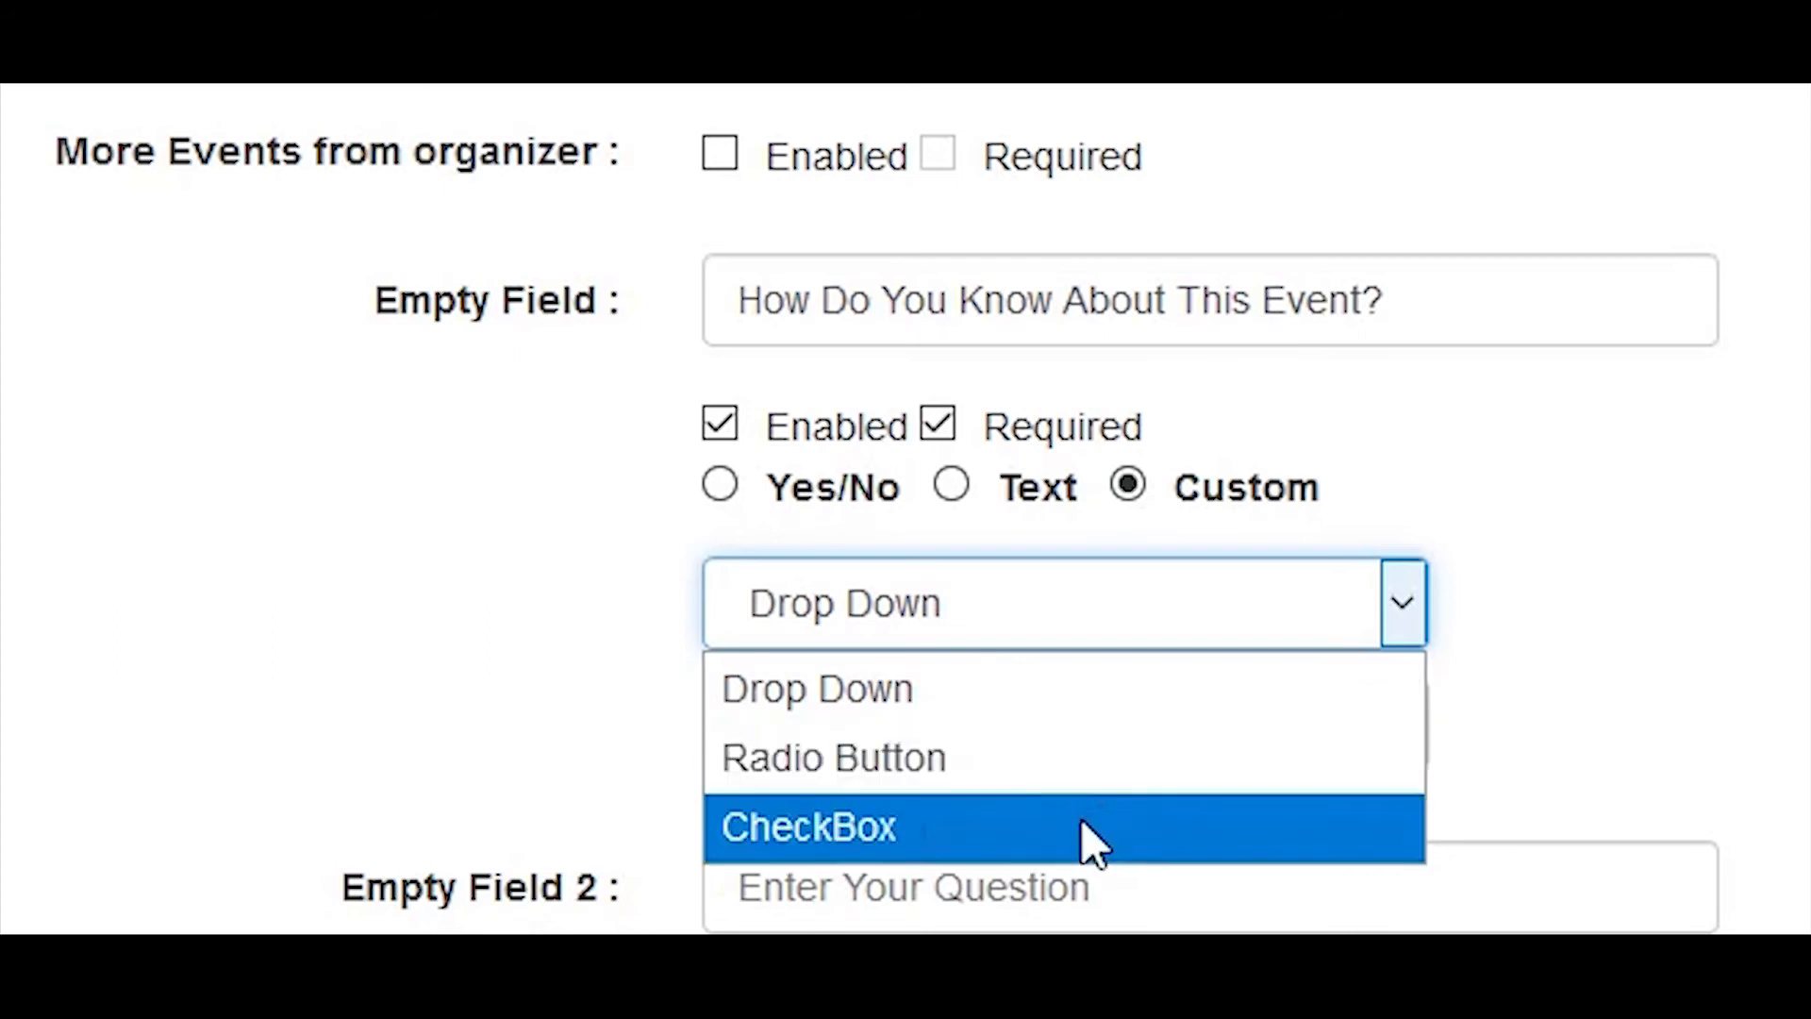
click(1129, 709)
click(1129, 702)
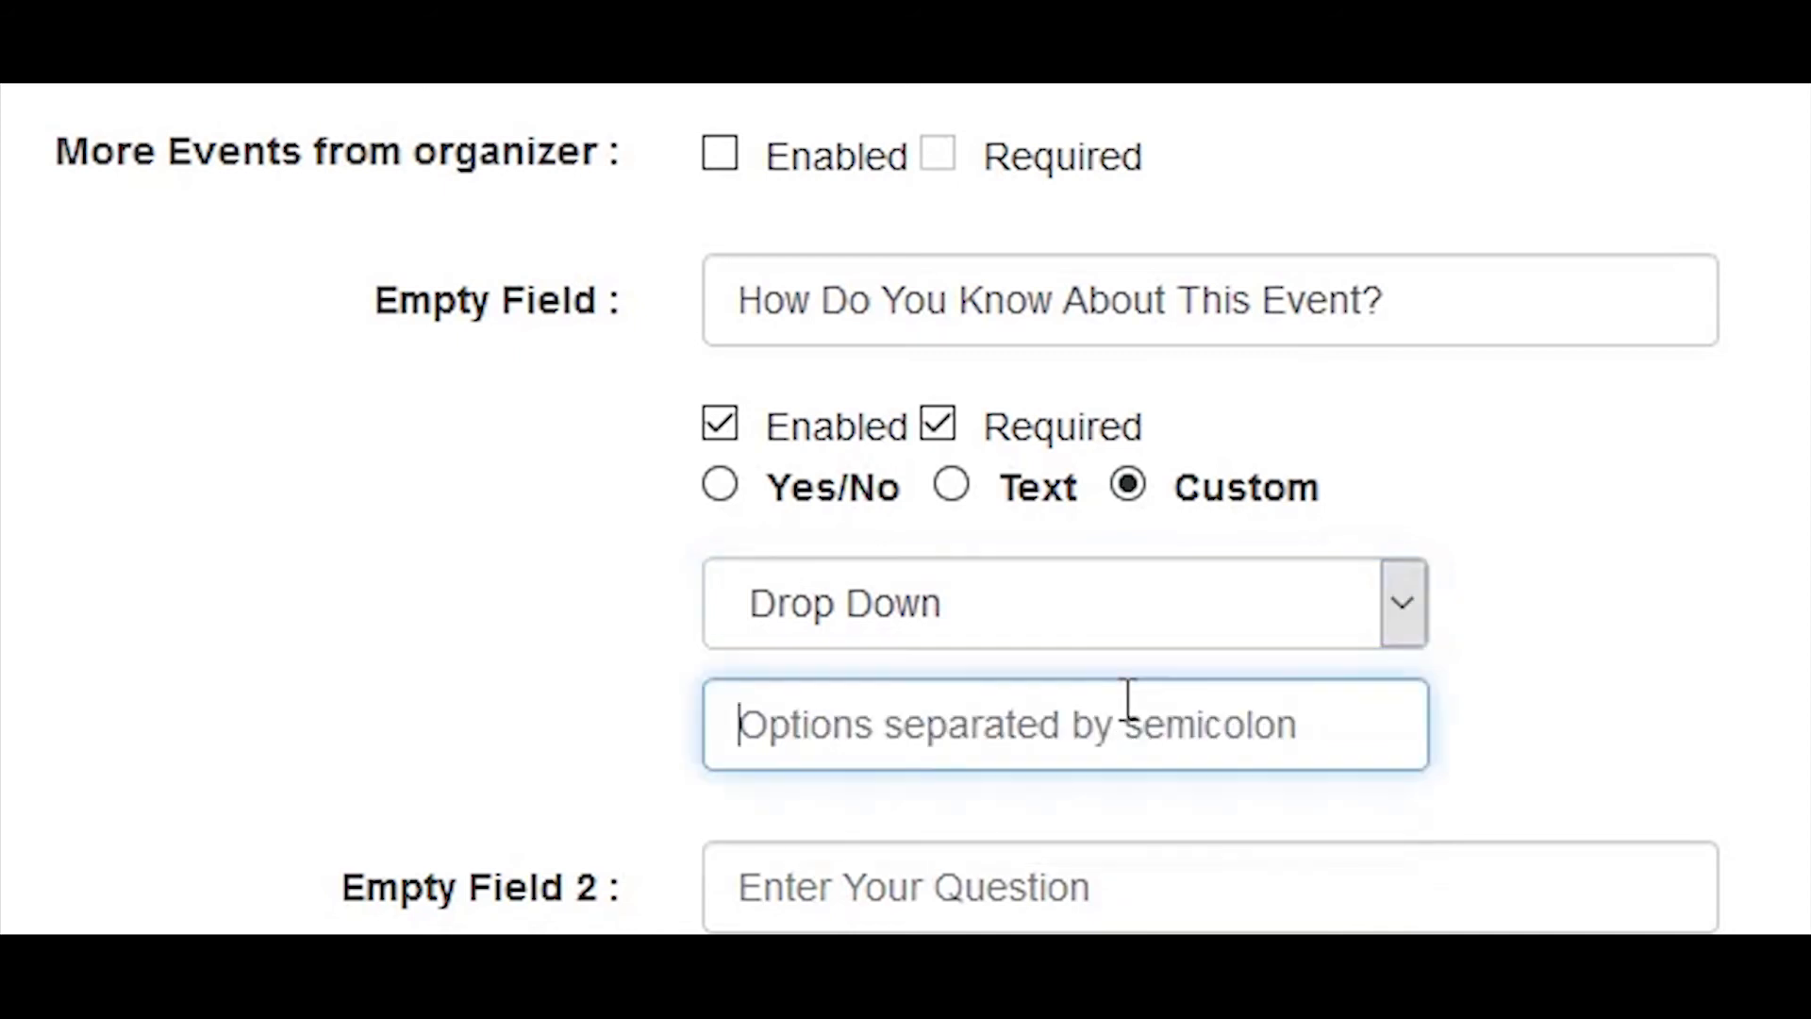
text(Facebook)
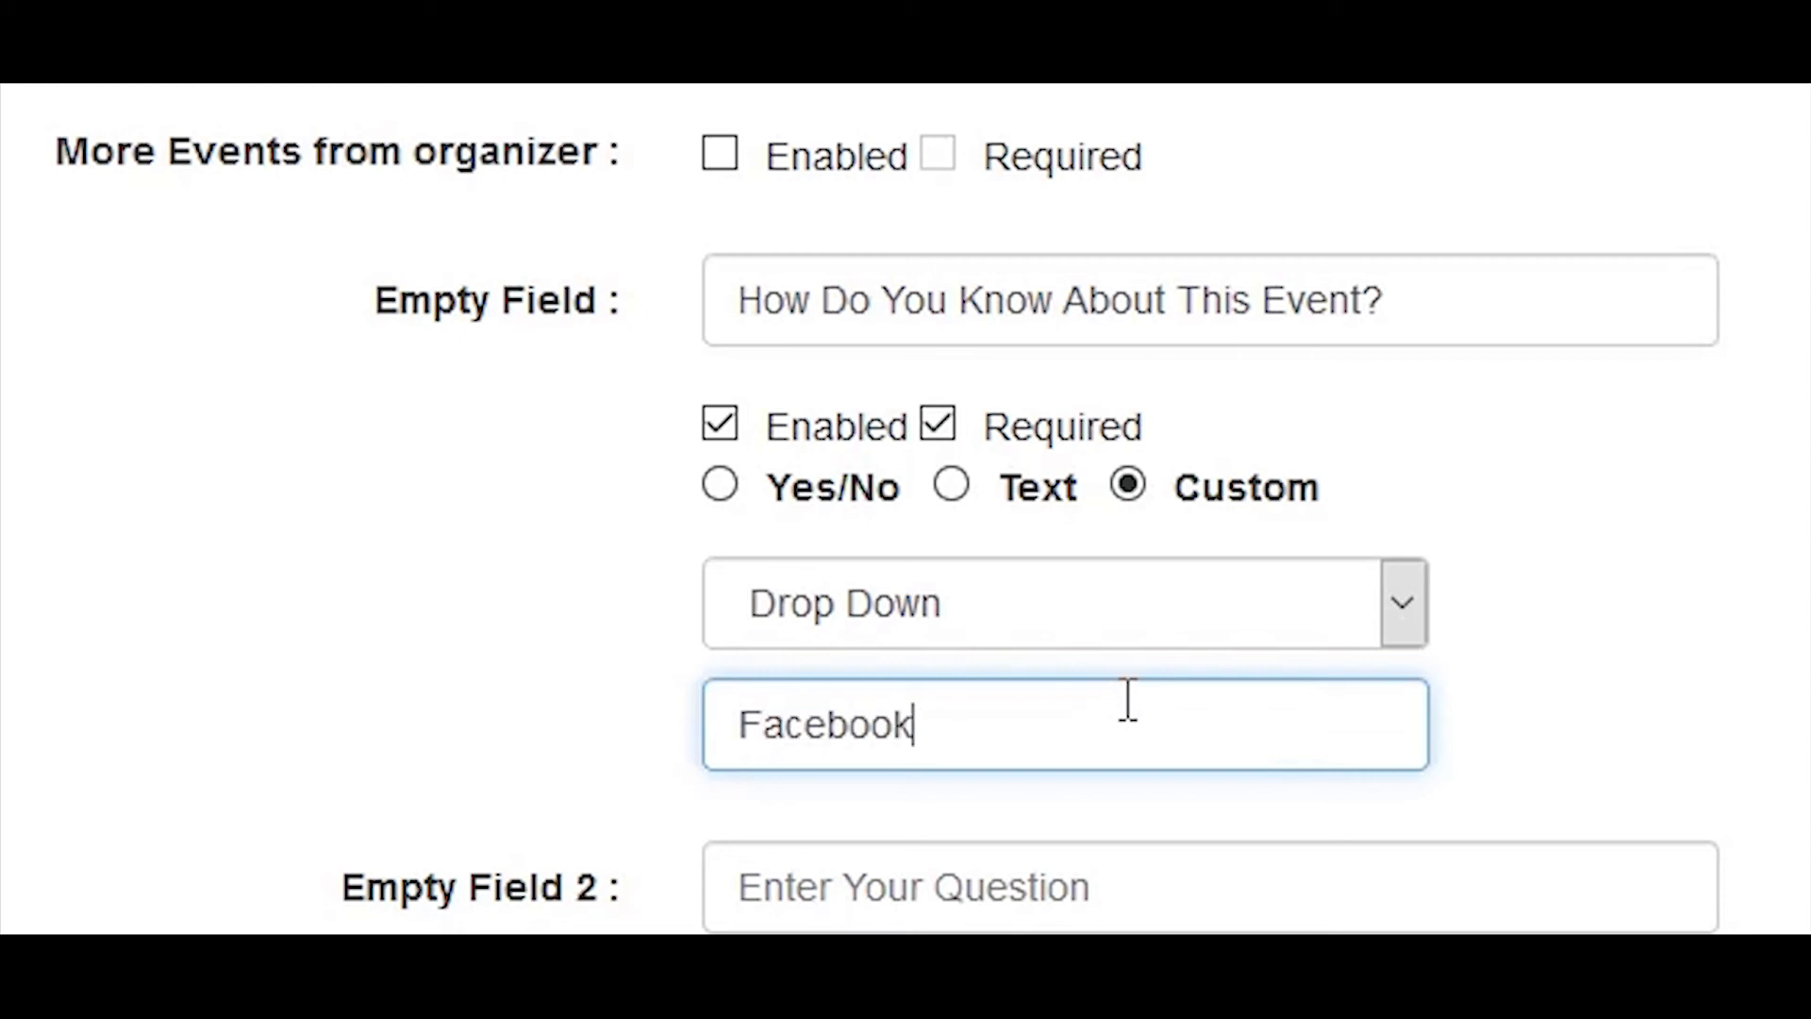
text(;Instagram;Google;TV;)
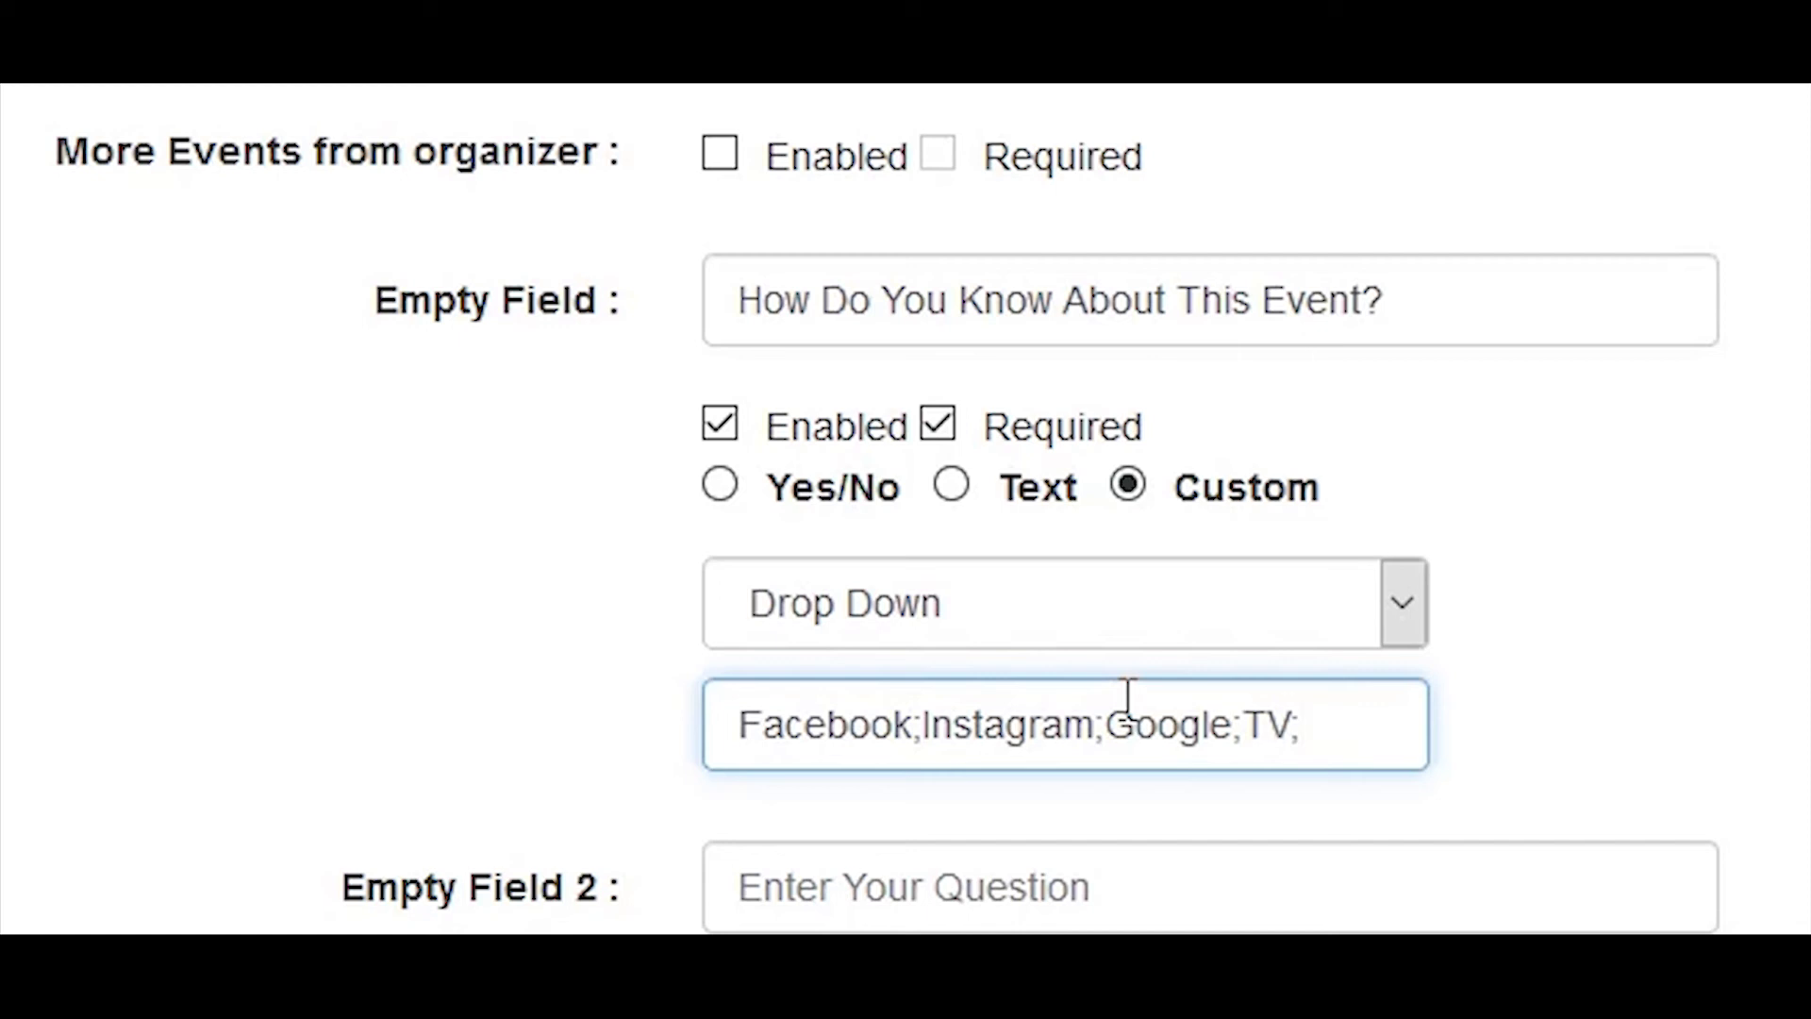
text(Others)
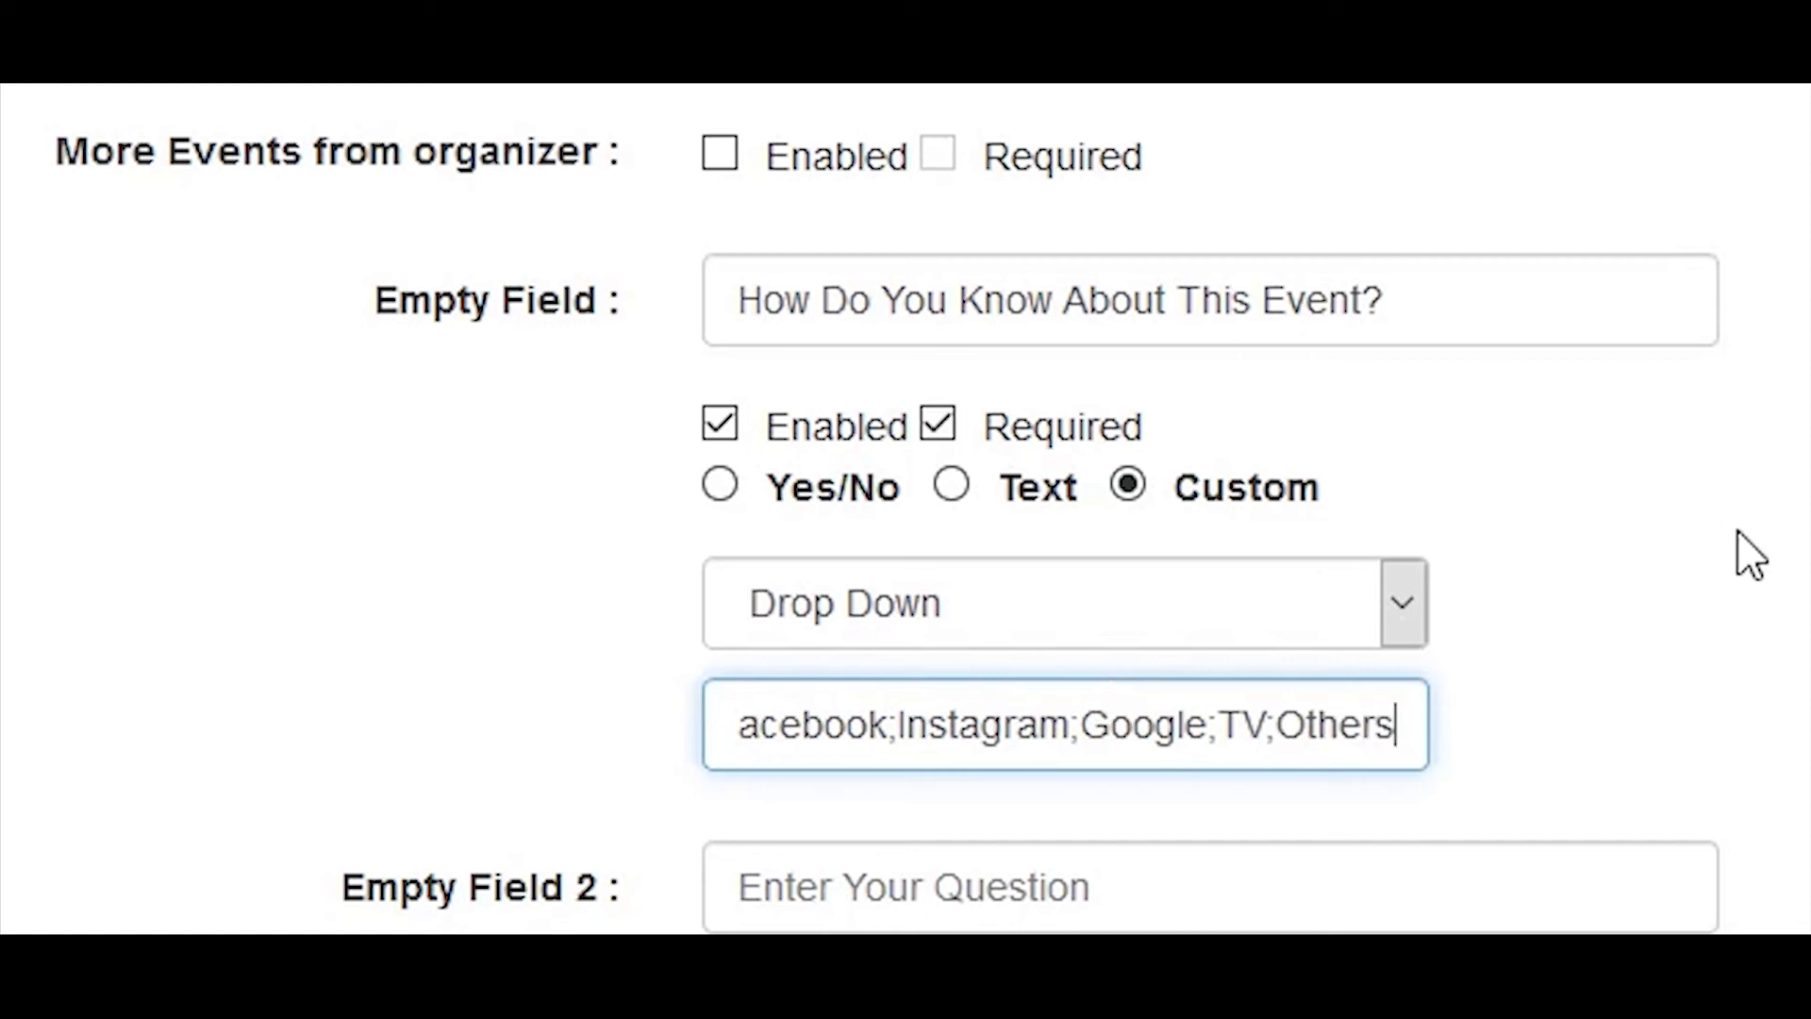
Step: Check the registration form fields through to the last empty field and save the form settings
scroll(1740, 548, up, 15)
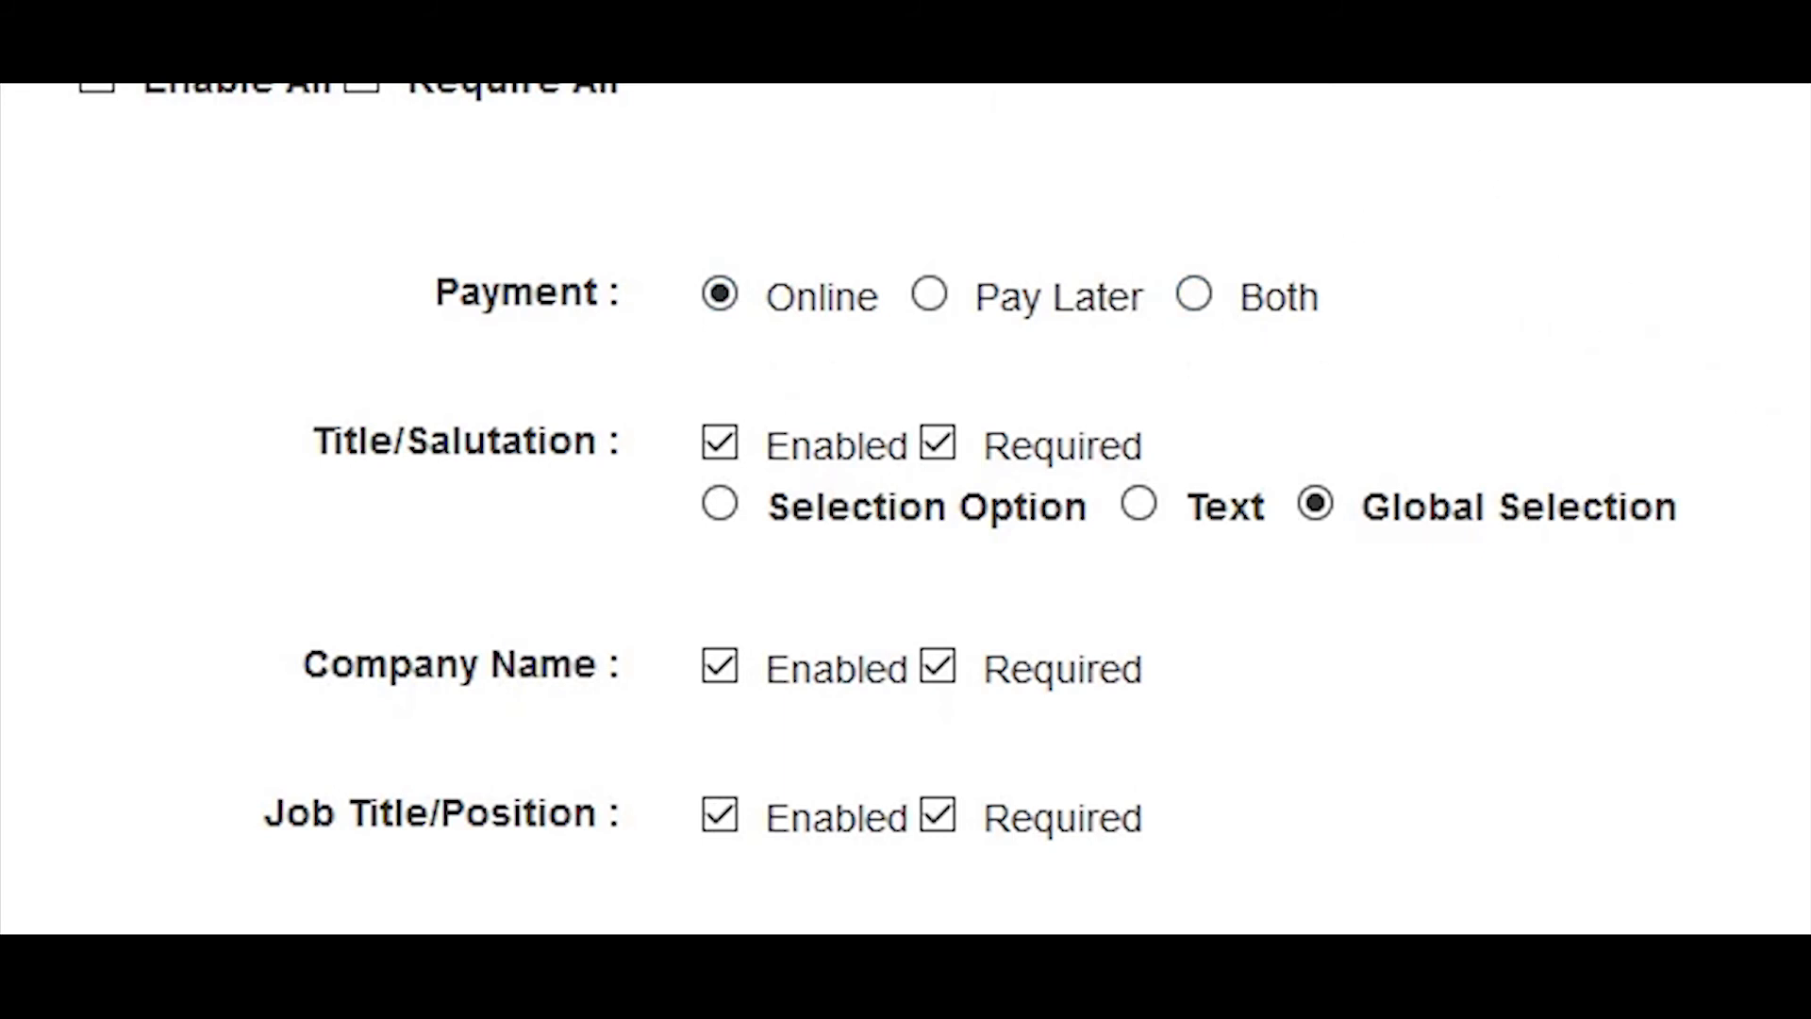
scroll(1660, 493, down, 17)
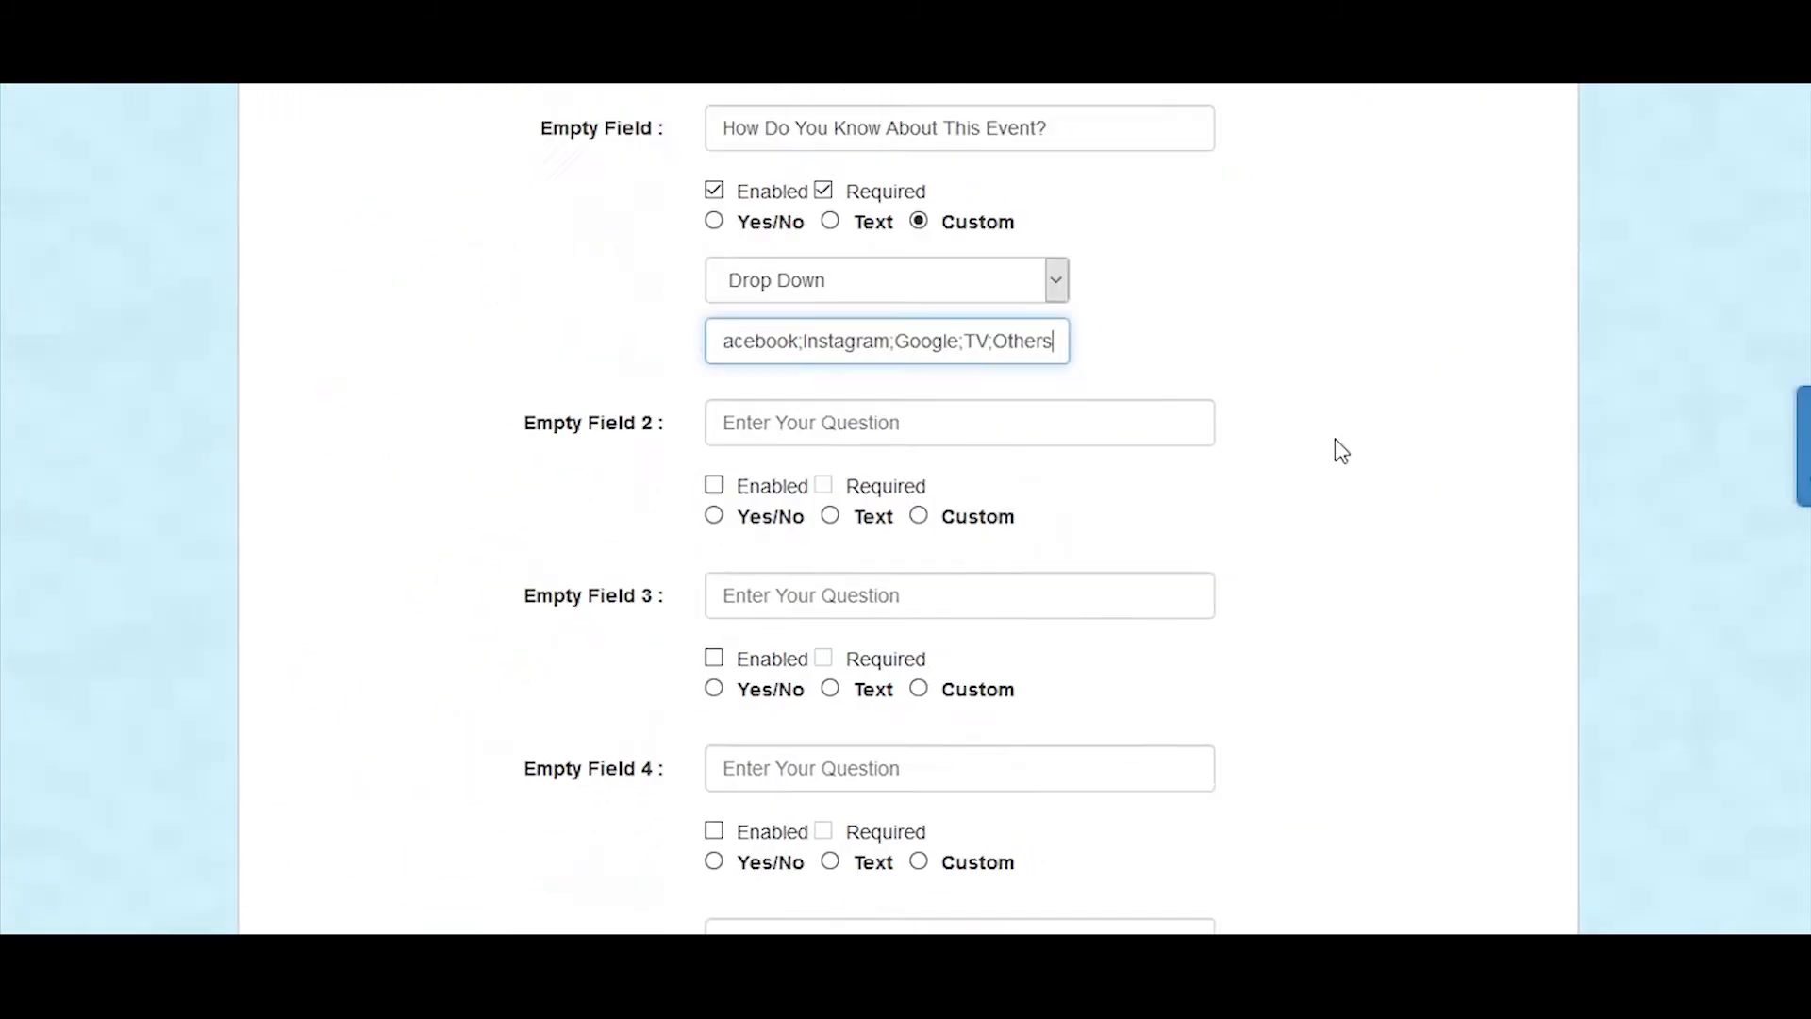
scroll(1341, 451, down, 20)
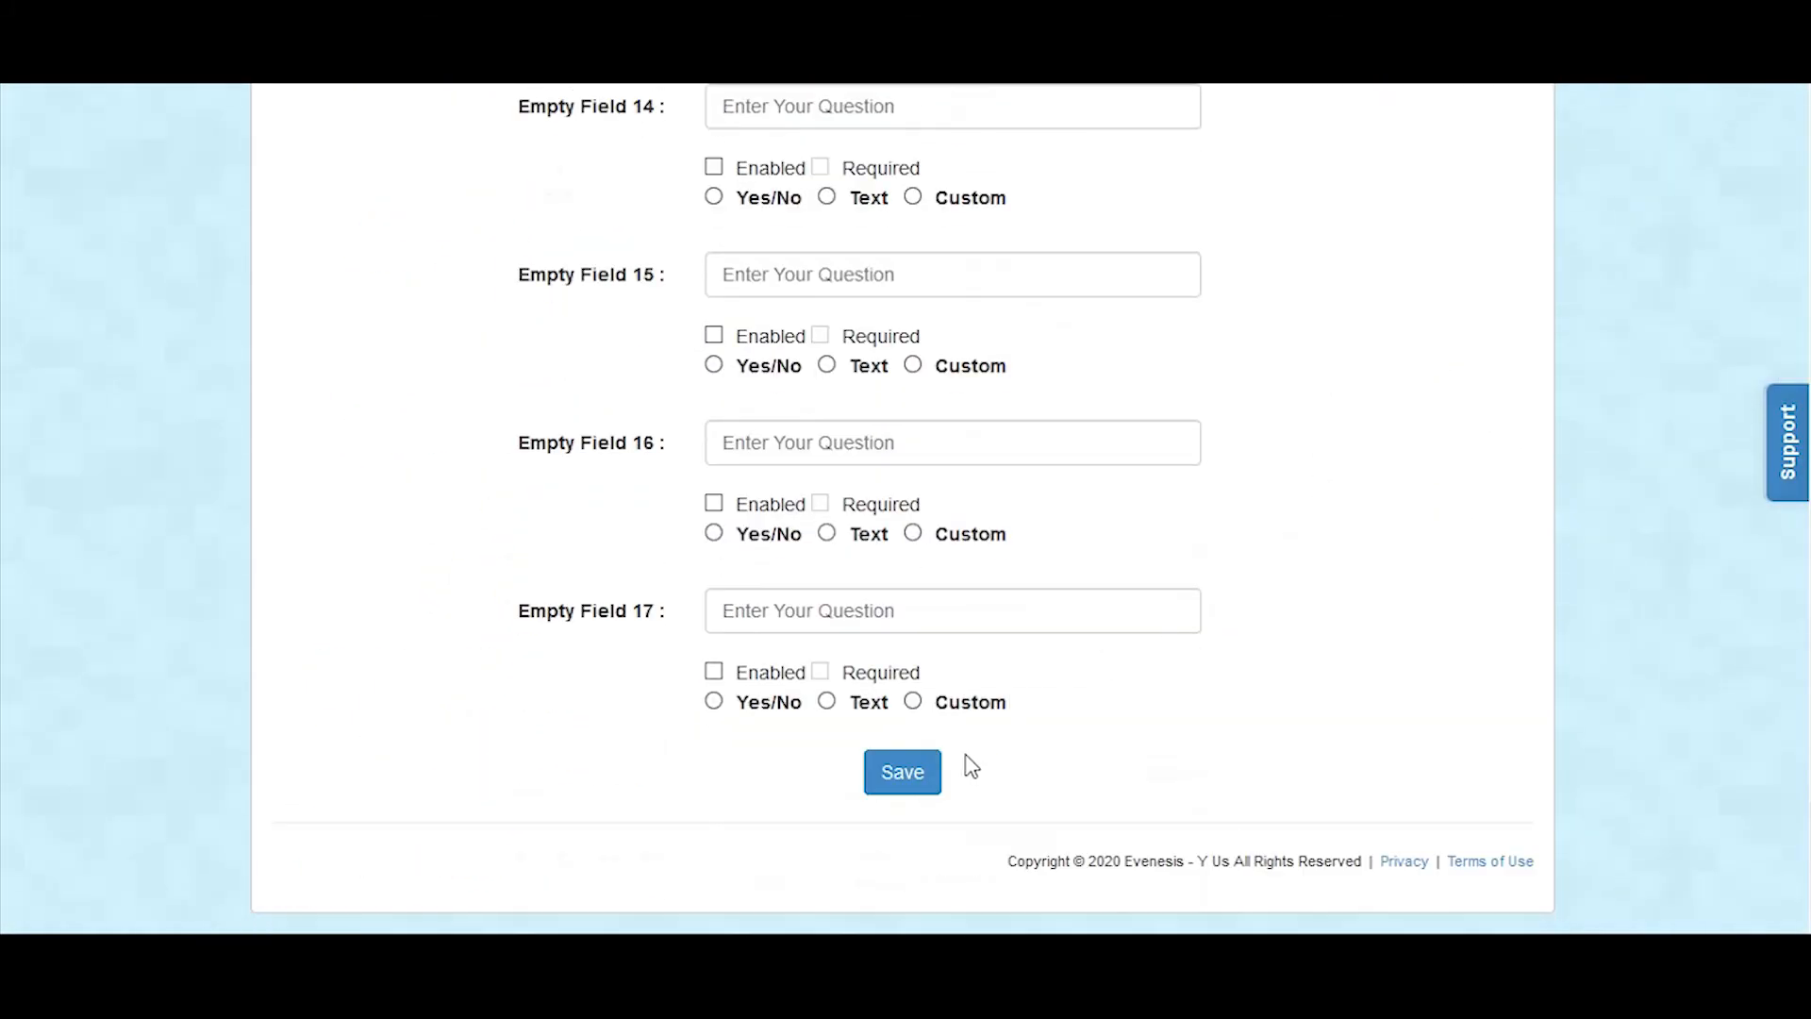
click(933, 780)
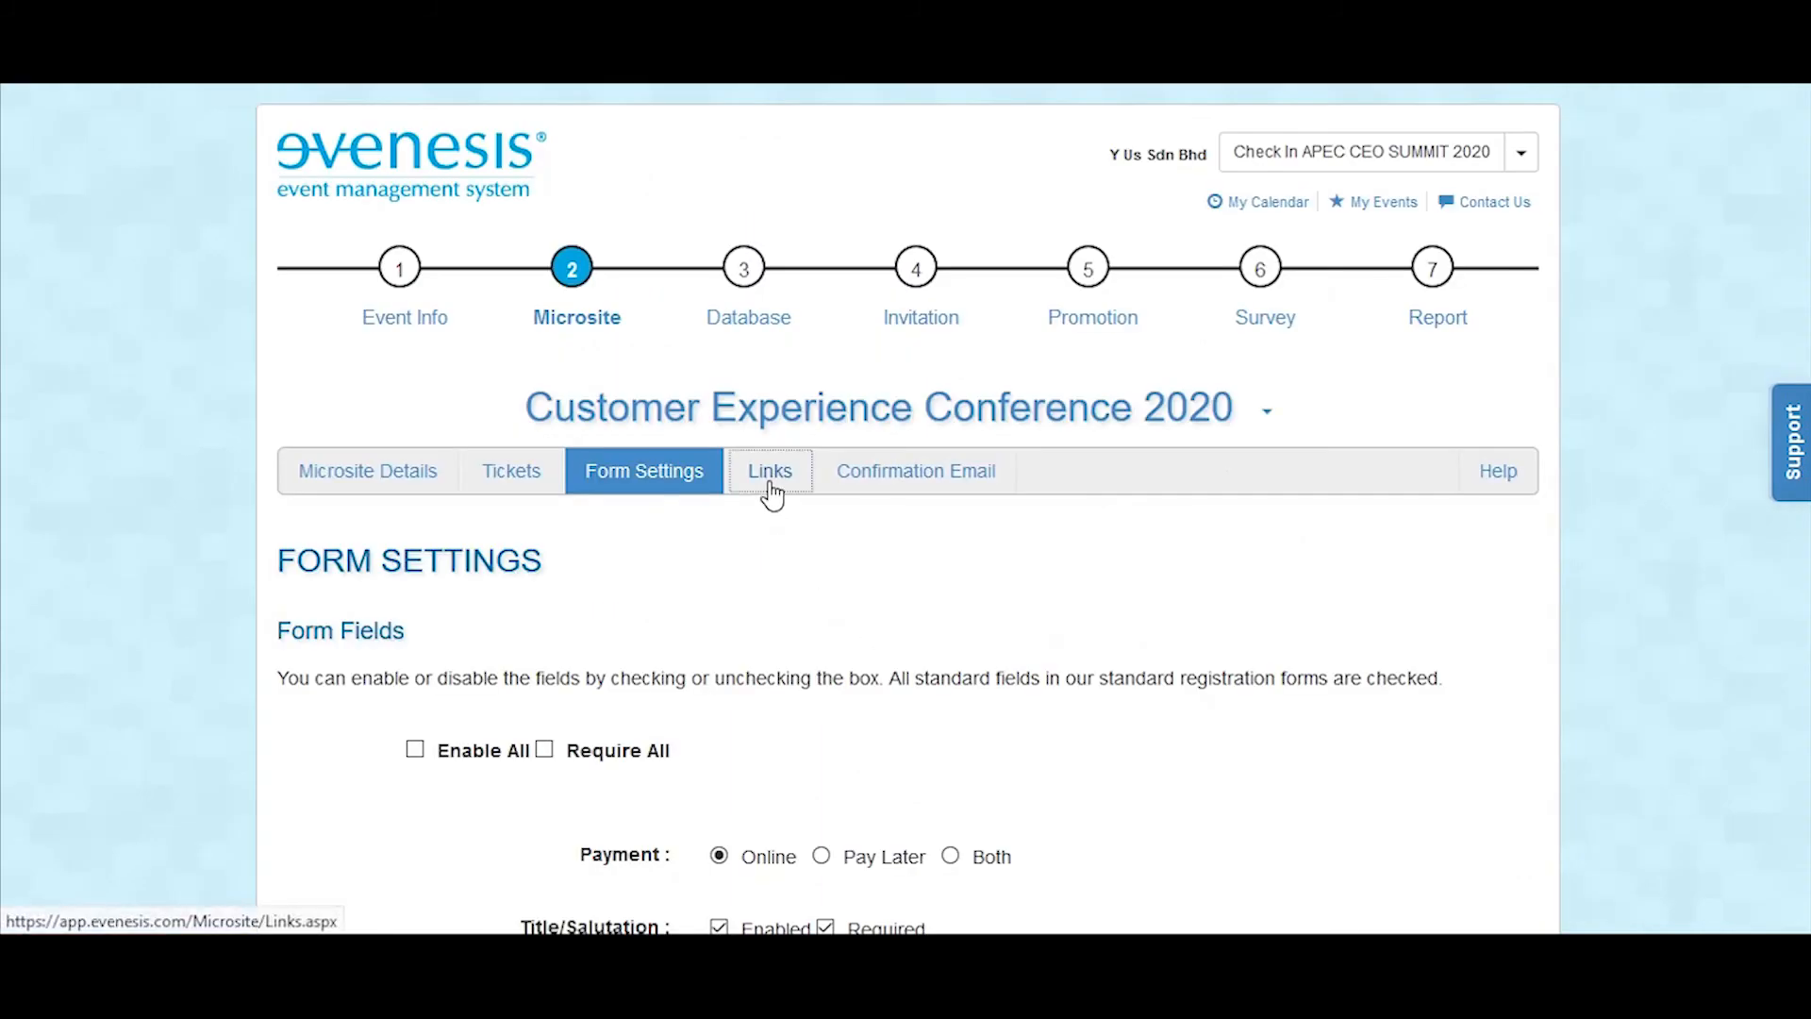
Step: Go to the microsite's links and open the Classic event microsite link in a new tab
click(769, 476)
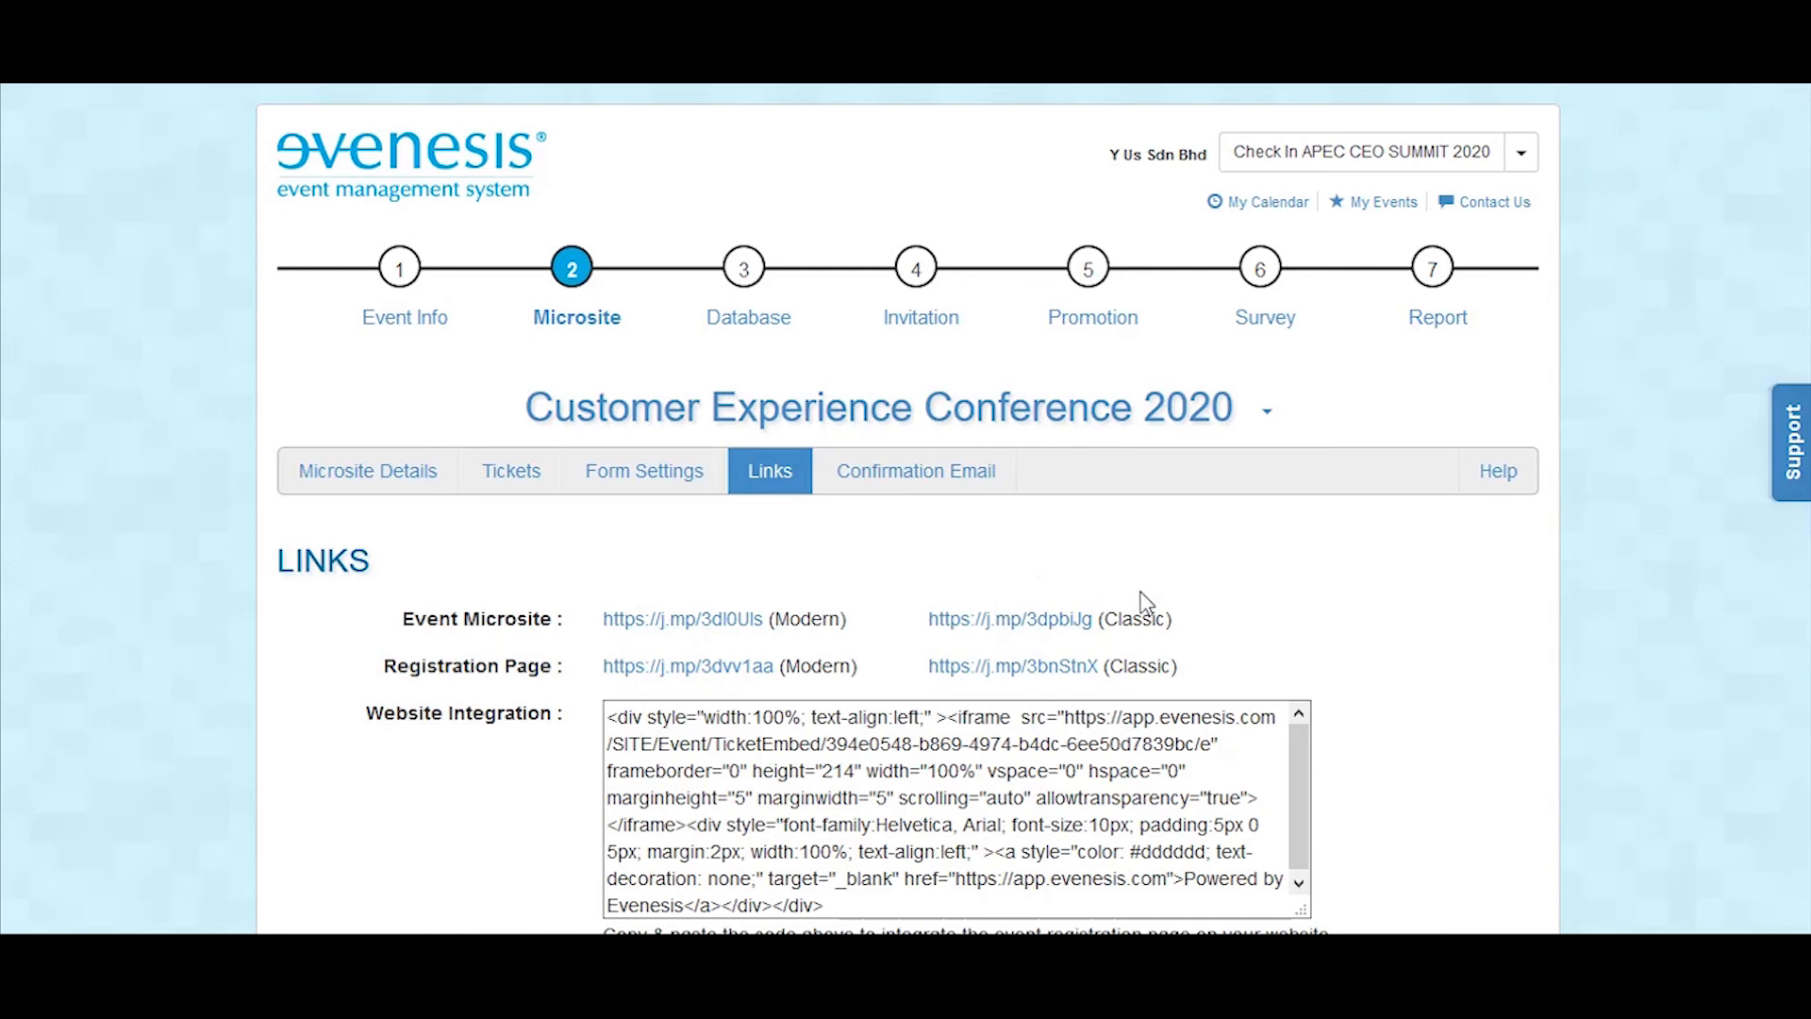
right_click(1045, 619)
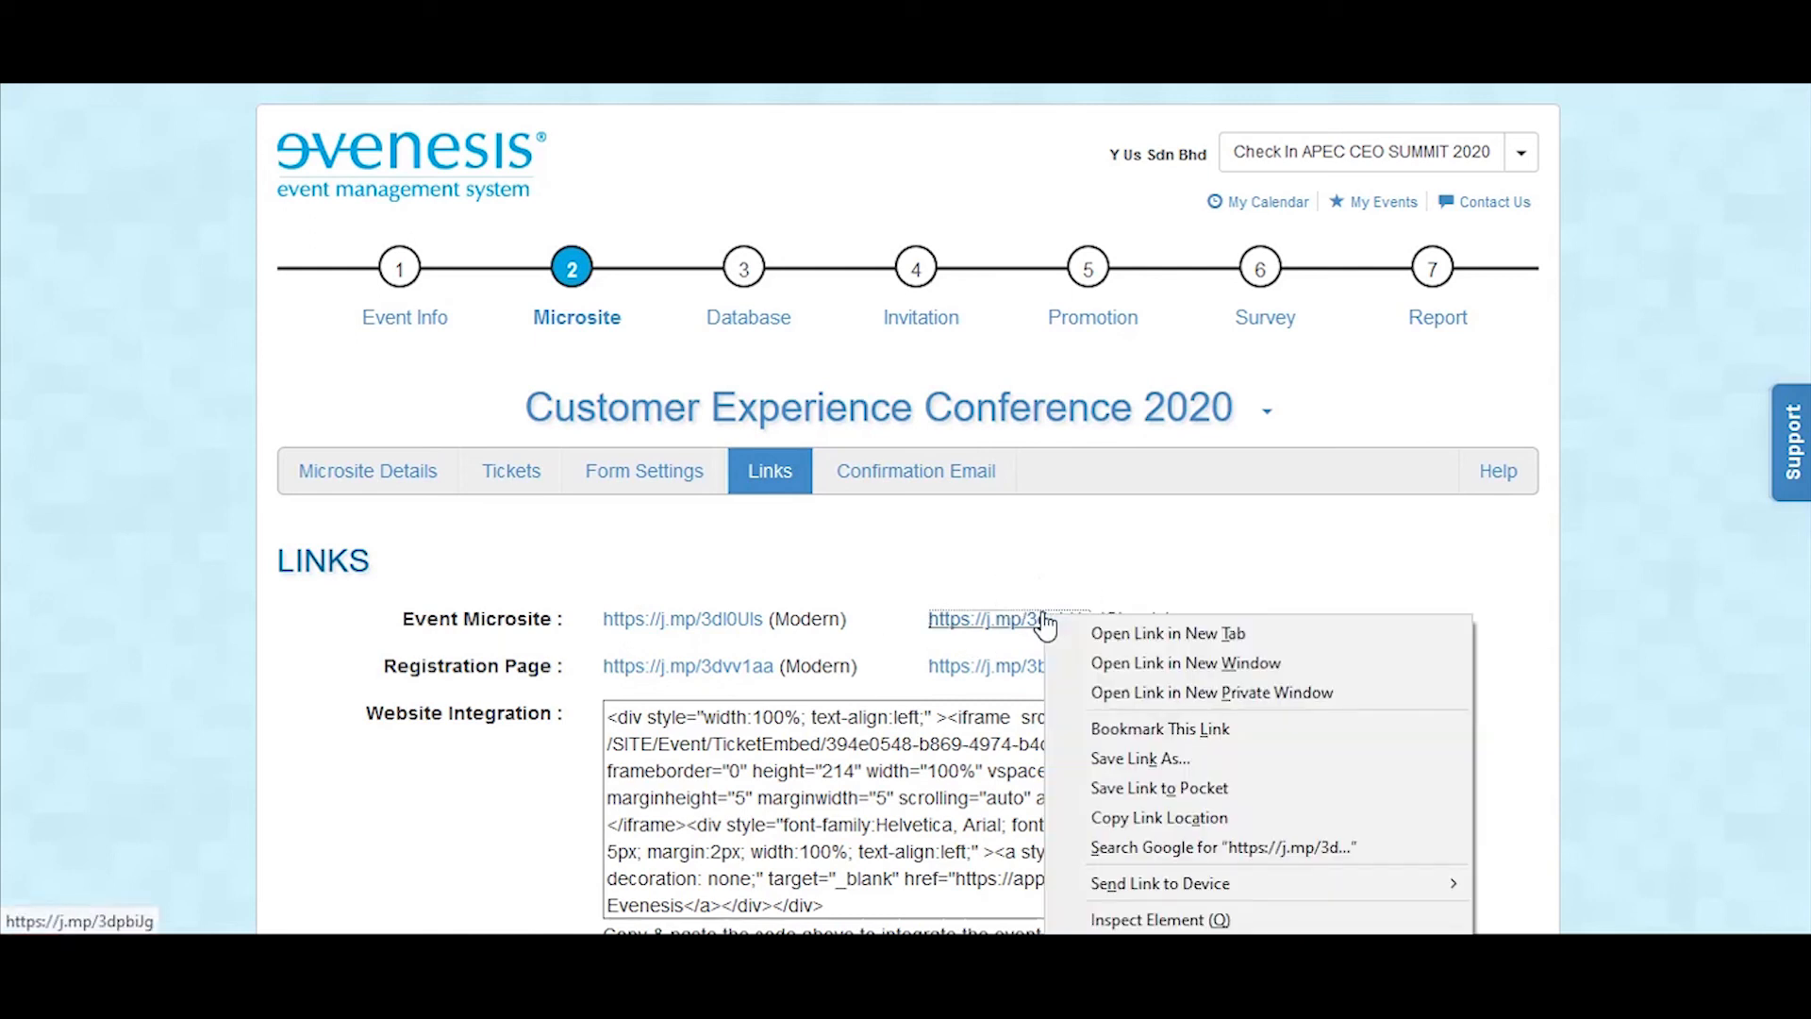
click(1086, 638)
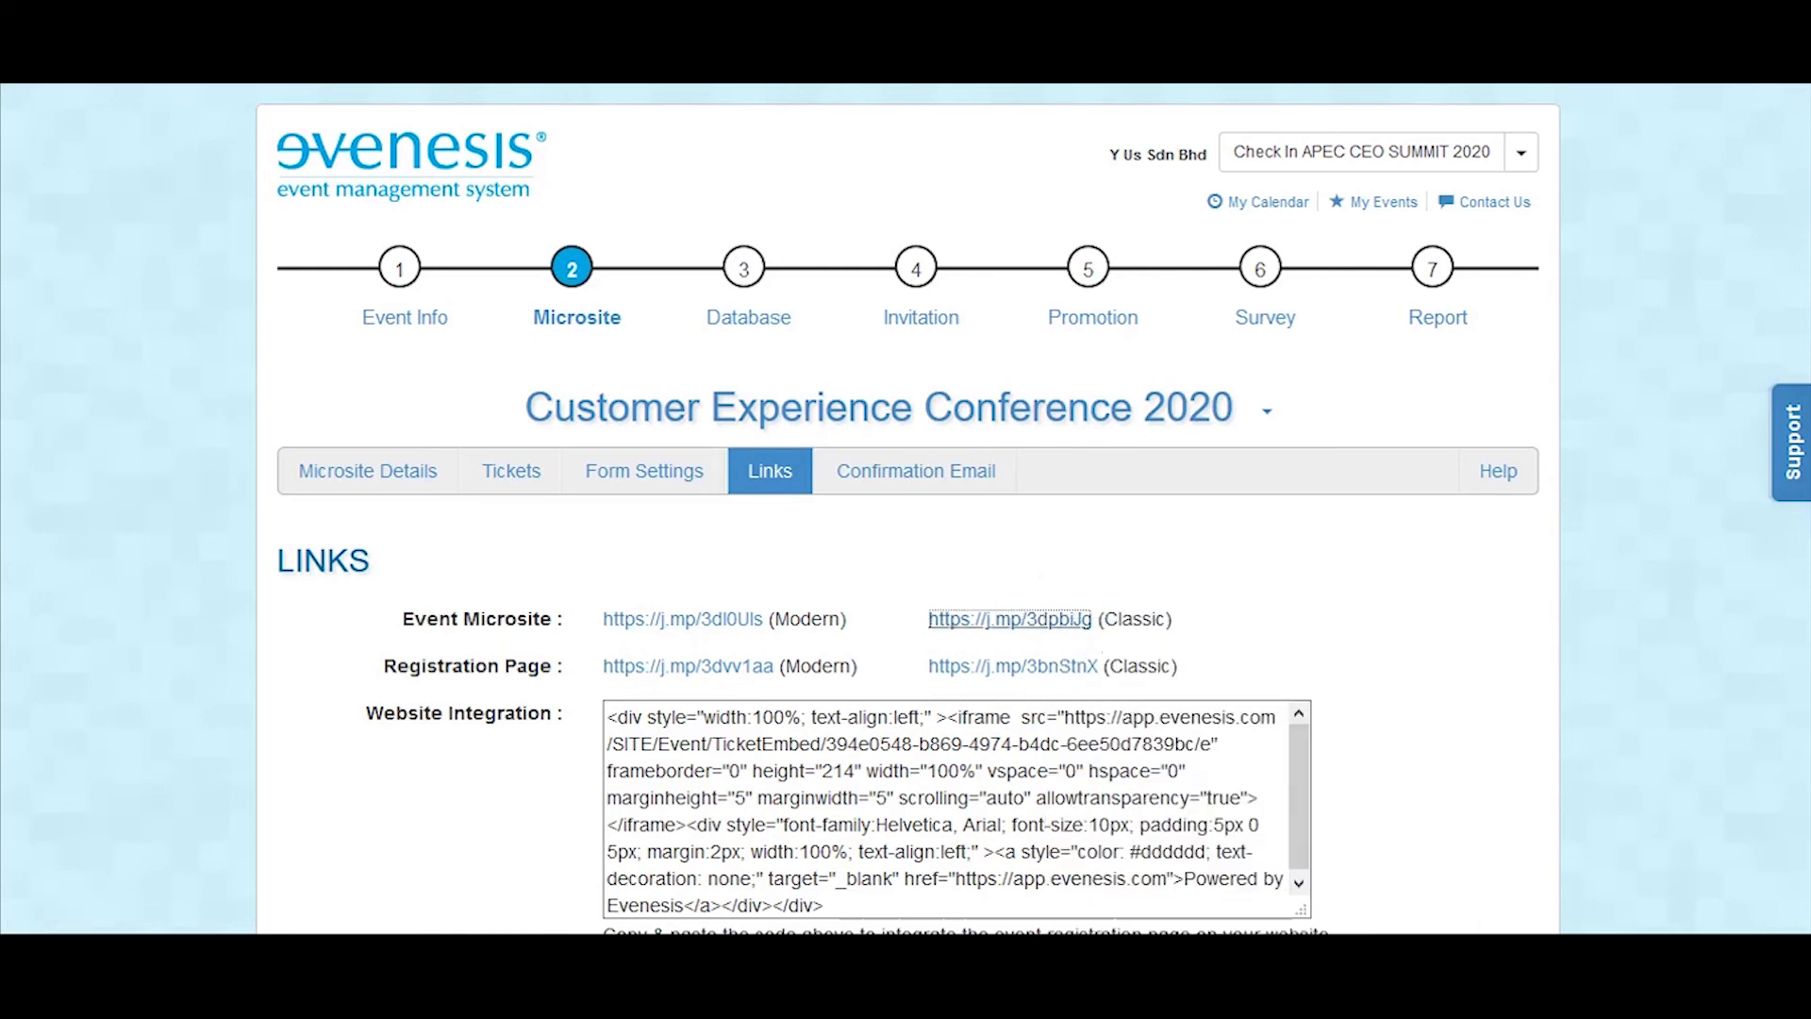
key(ctrl+Tab)
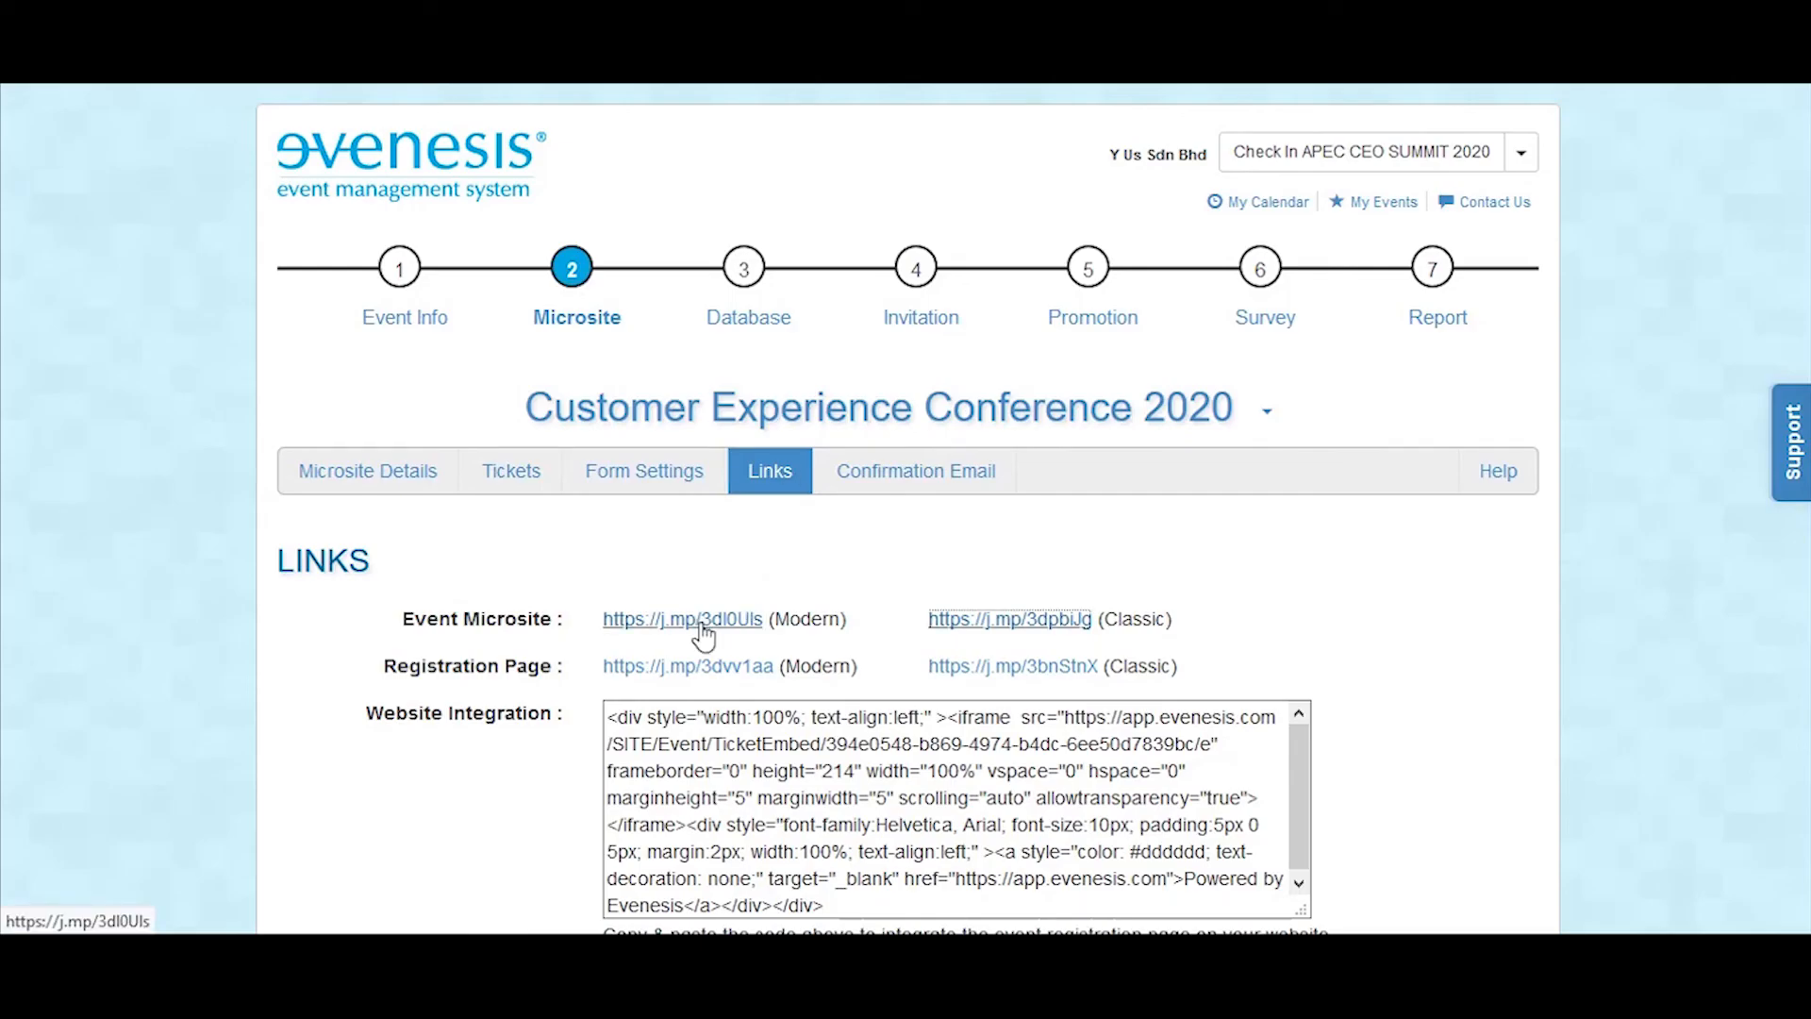
Step: Open the Modern event microsite and review its banner, event description, speakers and registration section
click(701, 626)
scroll(1197, 321, down, 3)
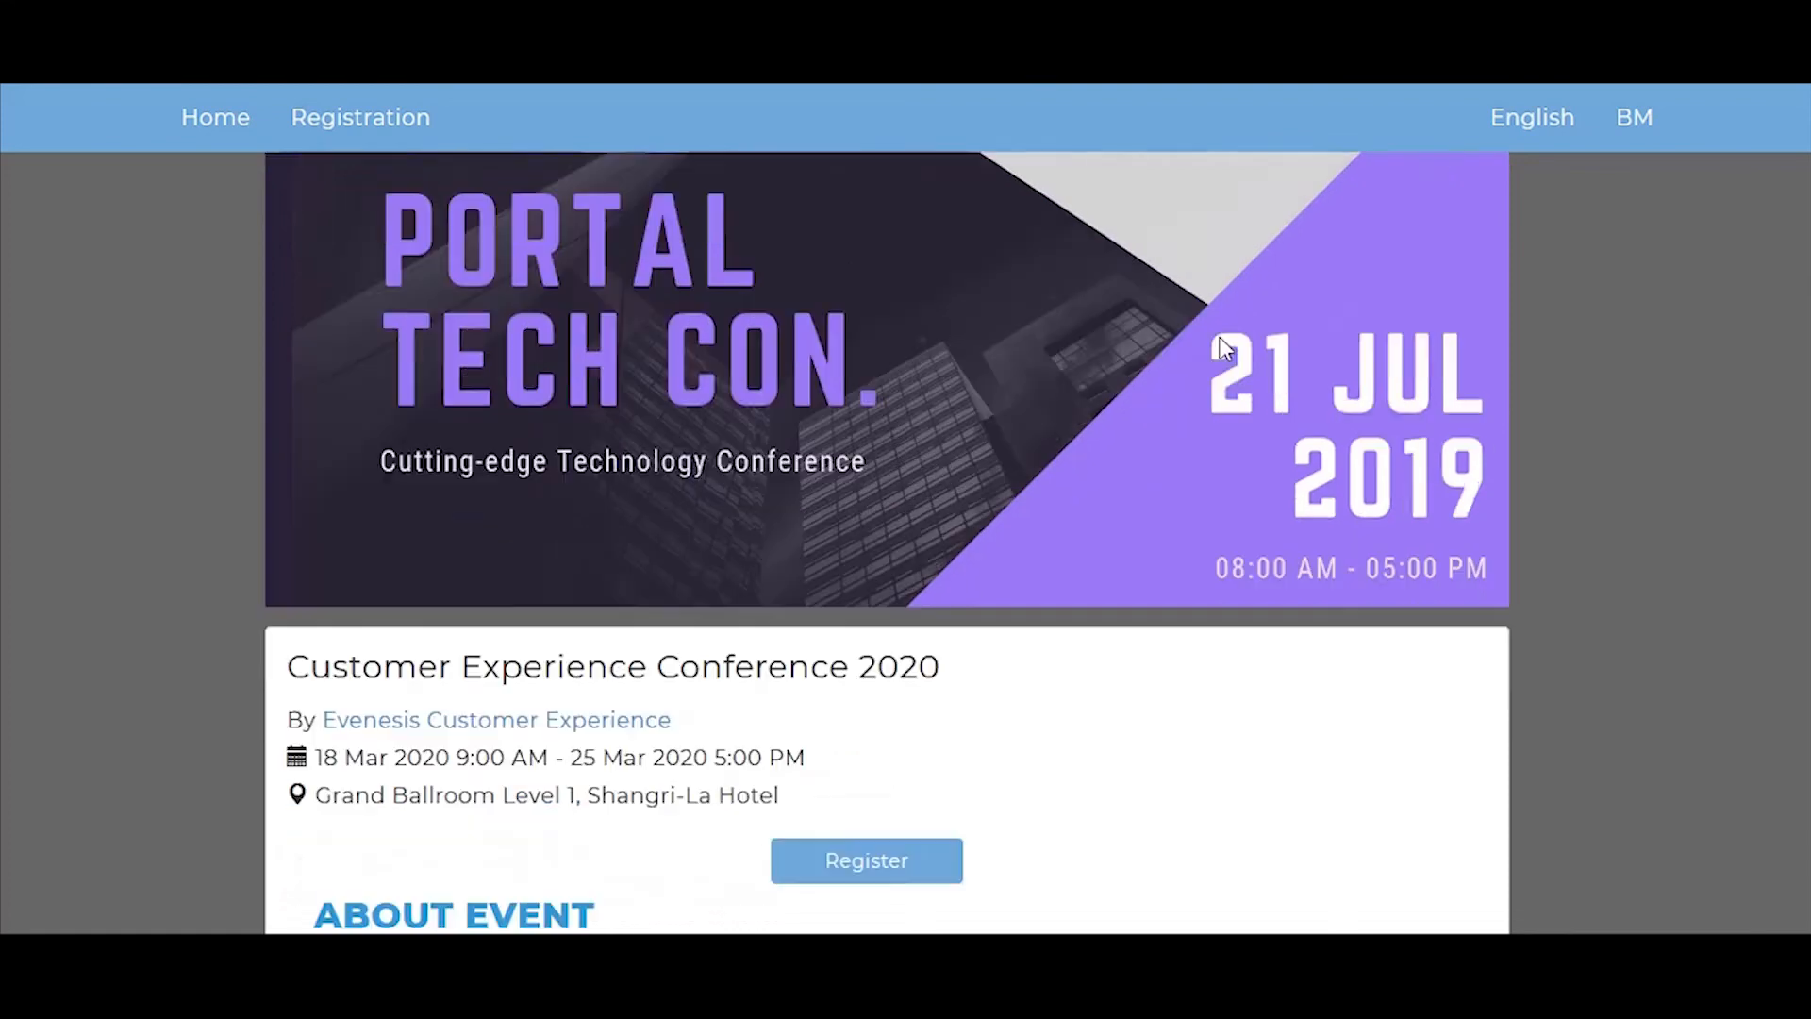
scroll(1240, 319, down, 8)
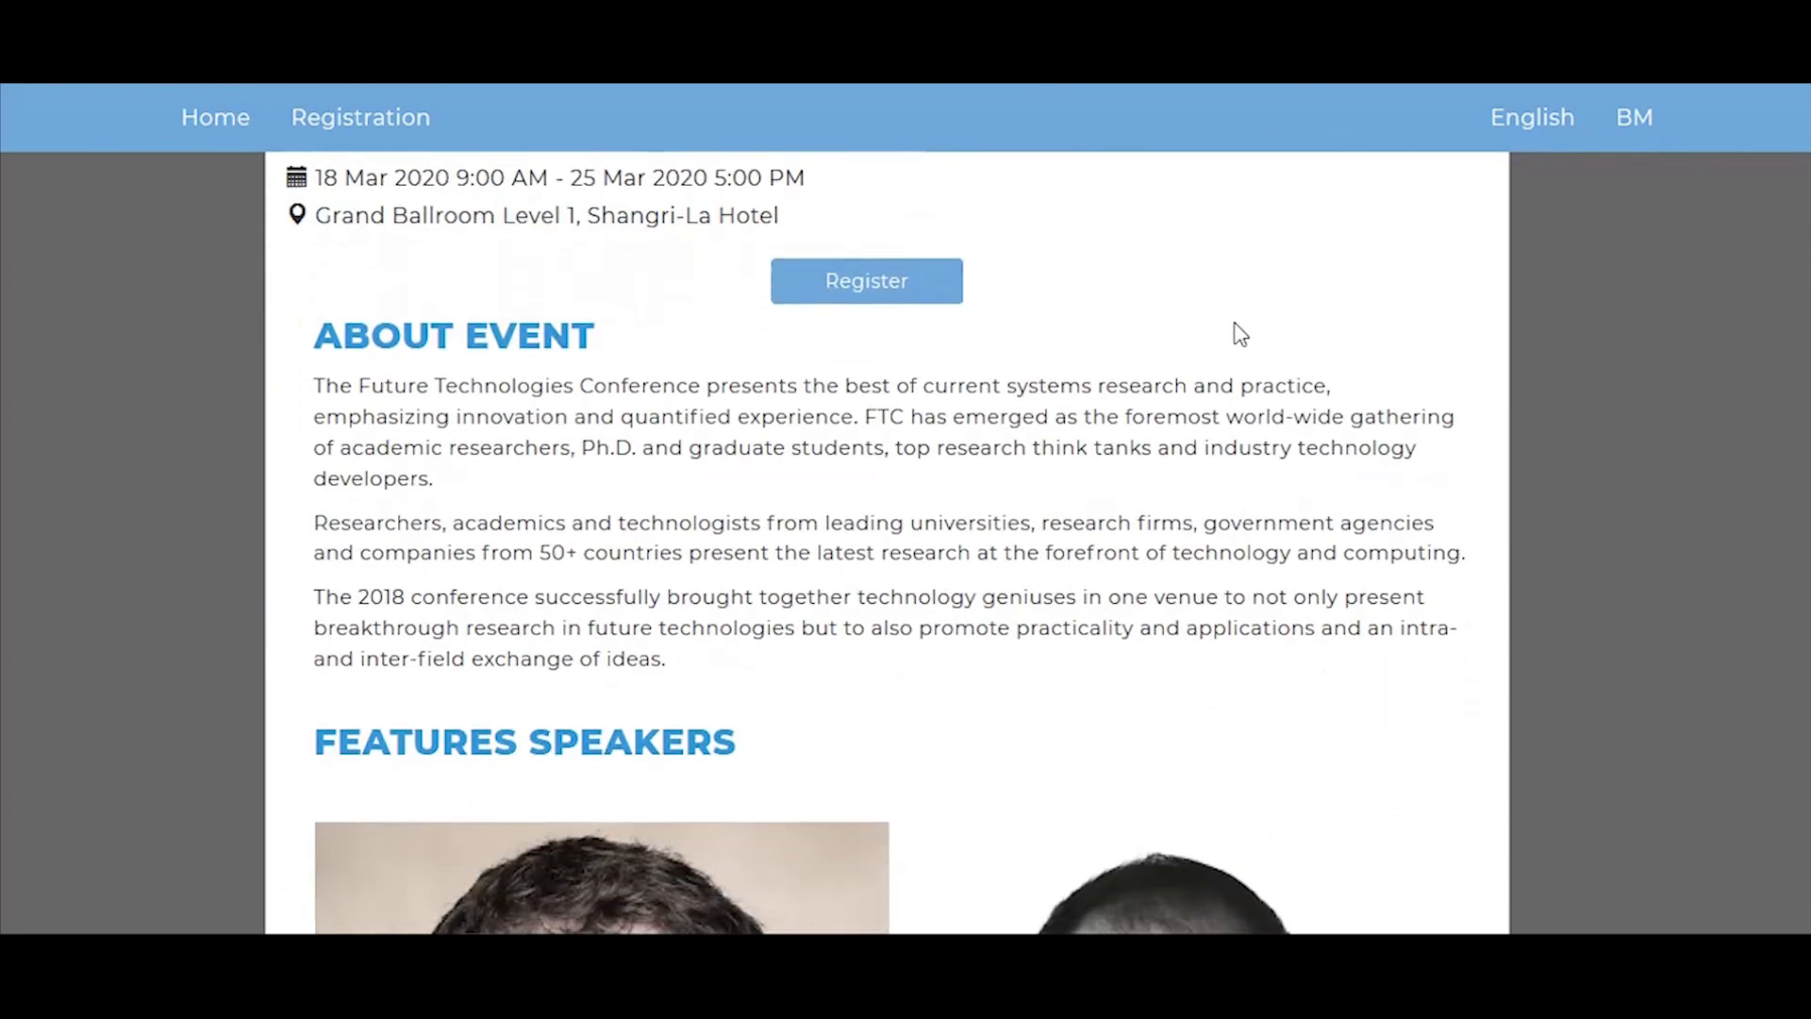
scroll(1240, 334, down, 10)
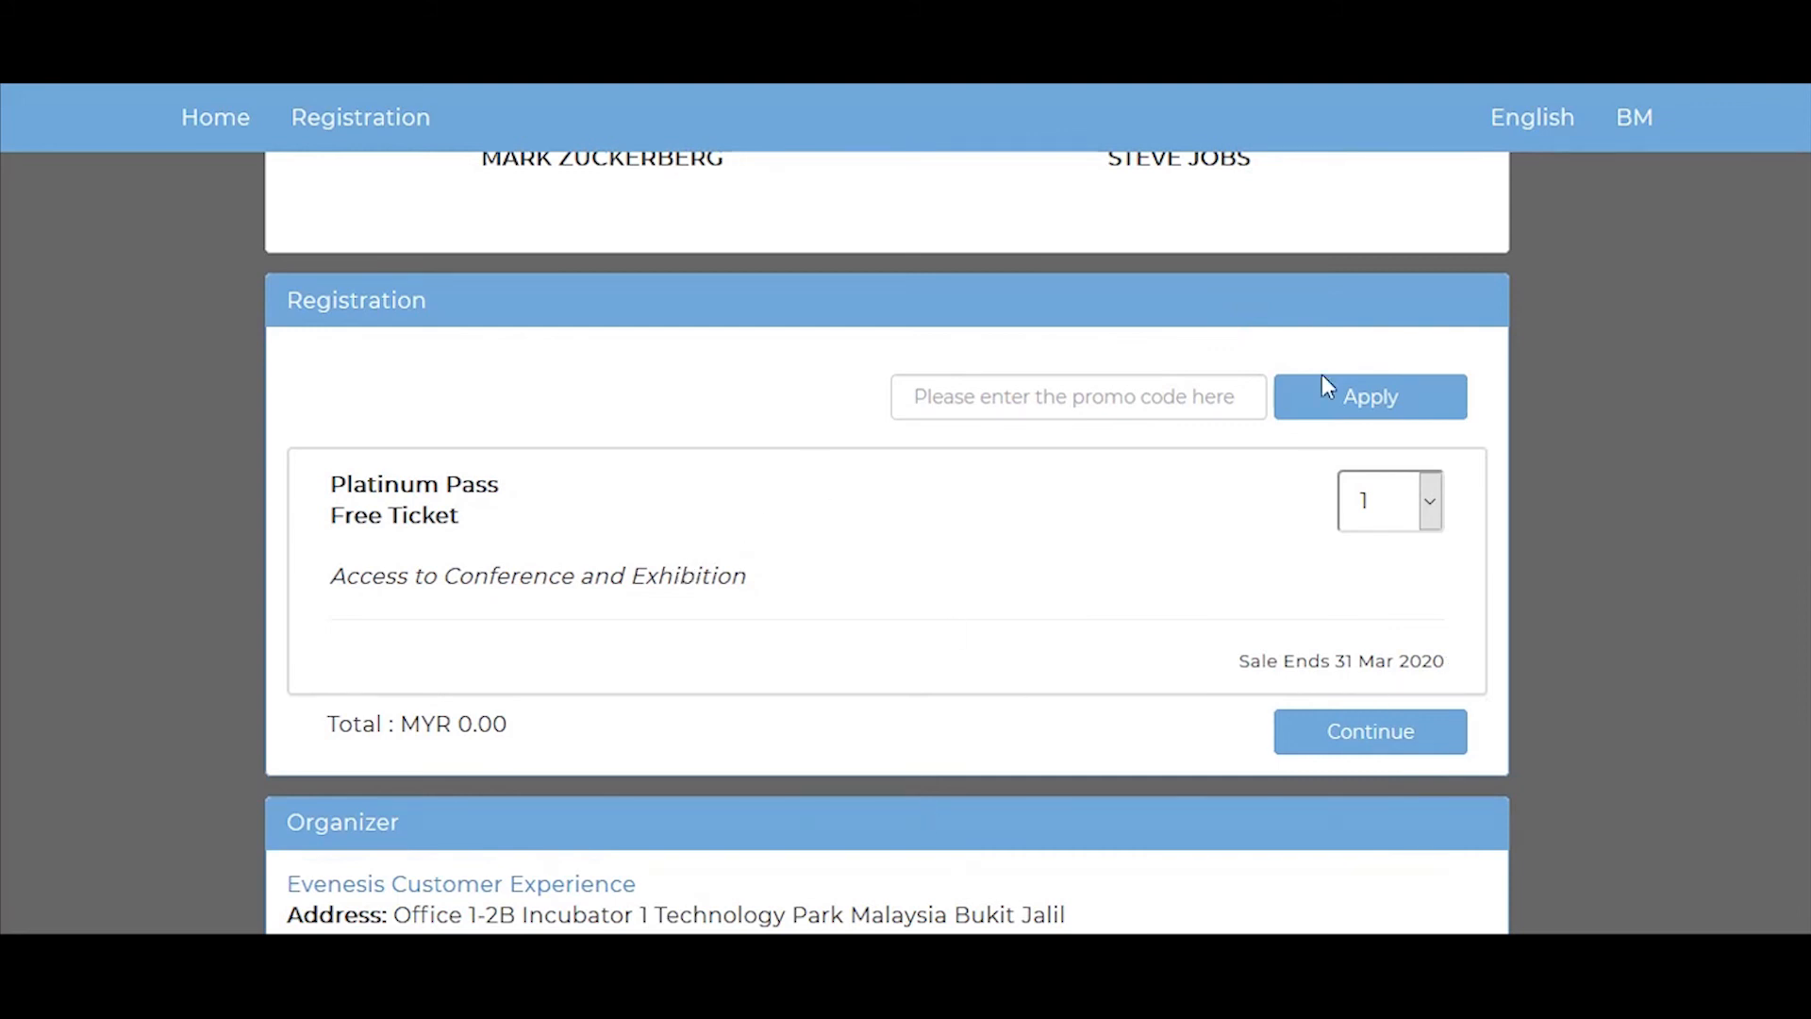
Step: Apply the promo code EVENESIS001 in the microsite's registration section
click(1061, 411)
text(EVENESIS001)
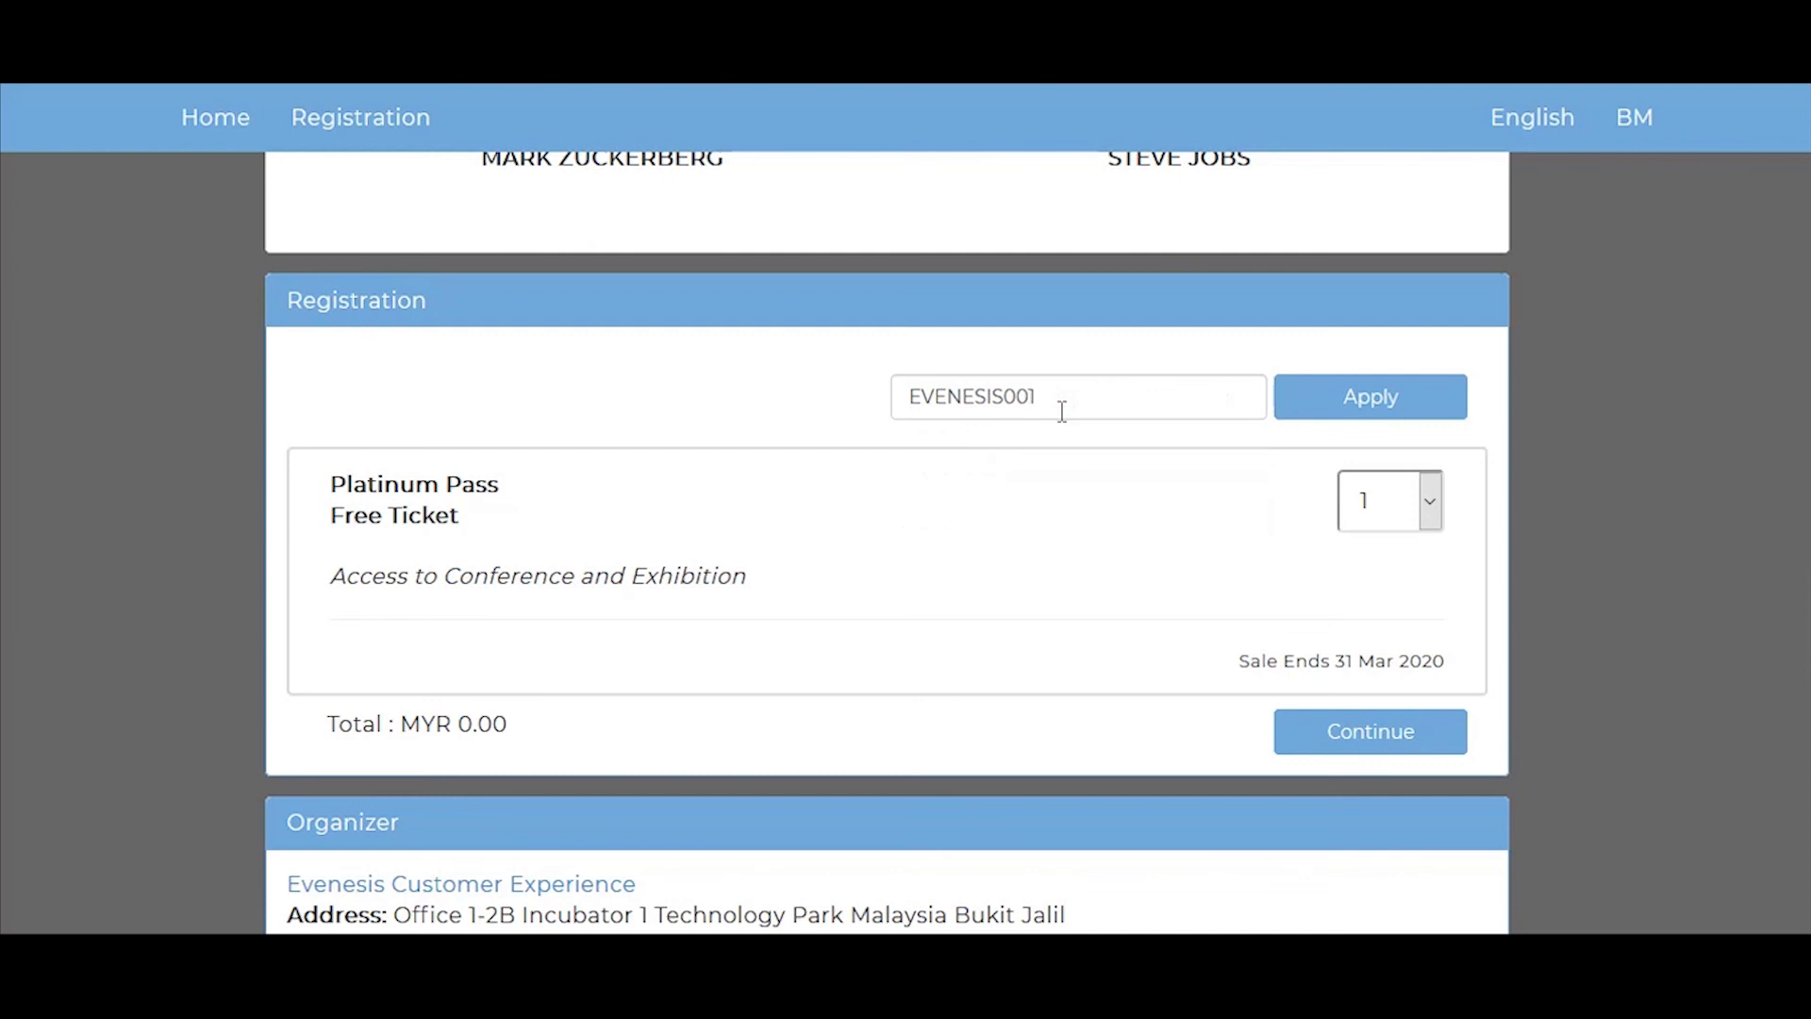
click(1343, 397)
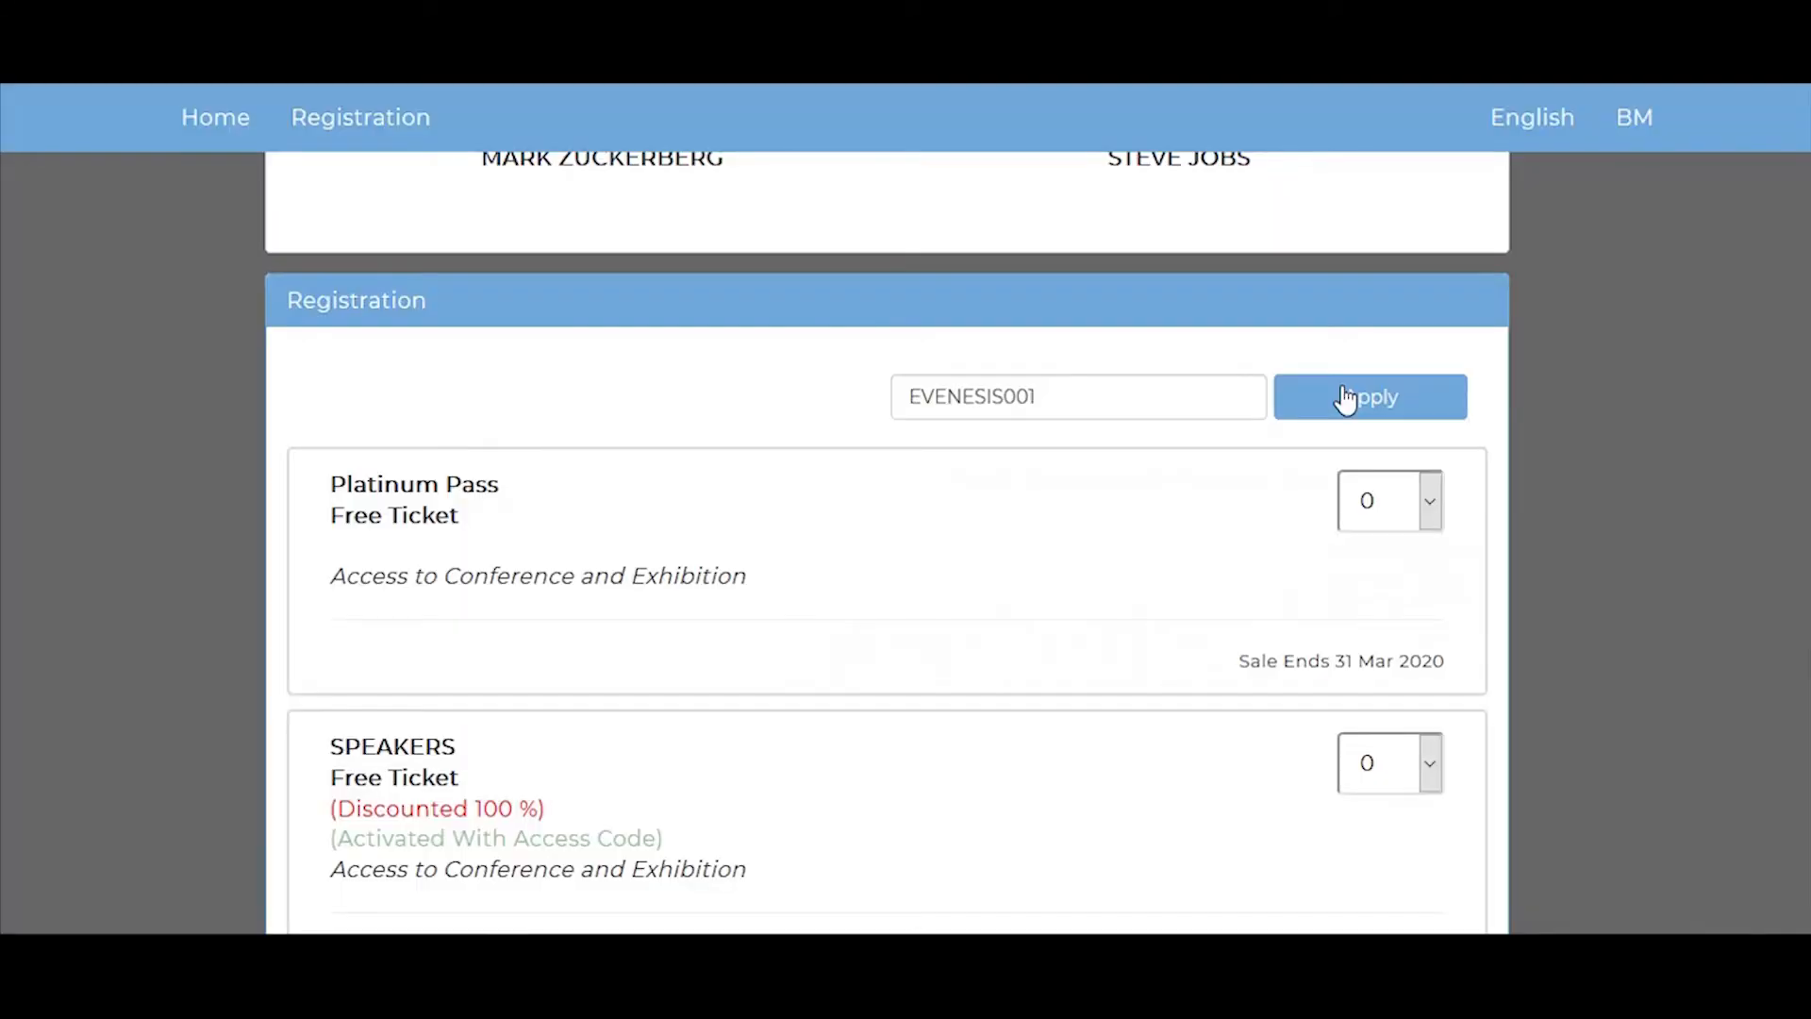
scroll(1113, 492, down, 2)
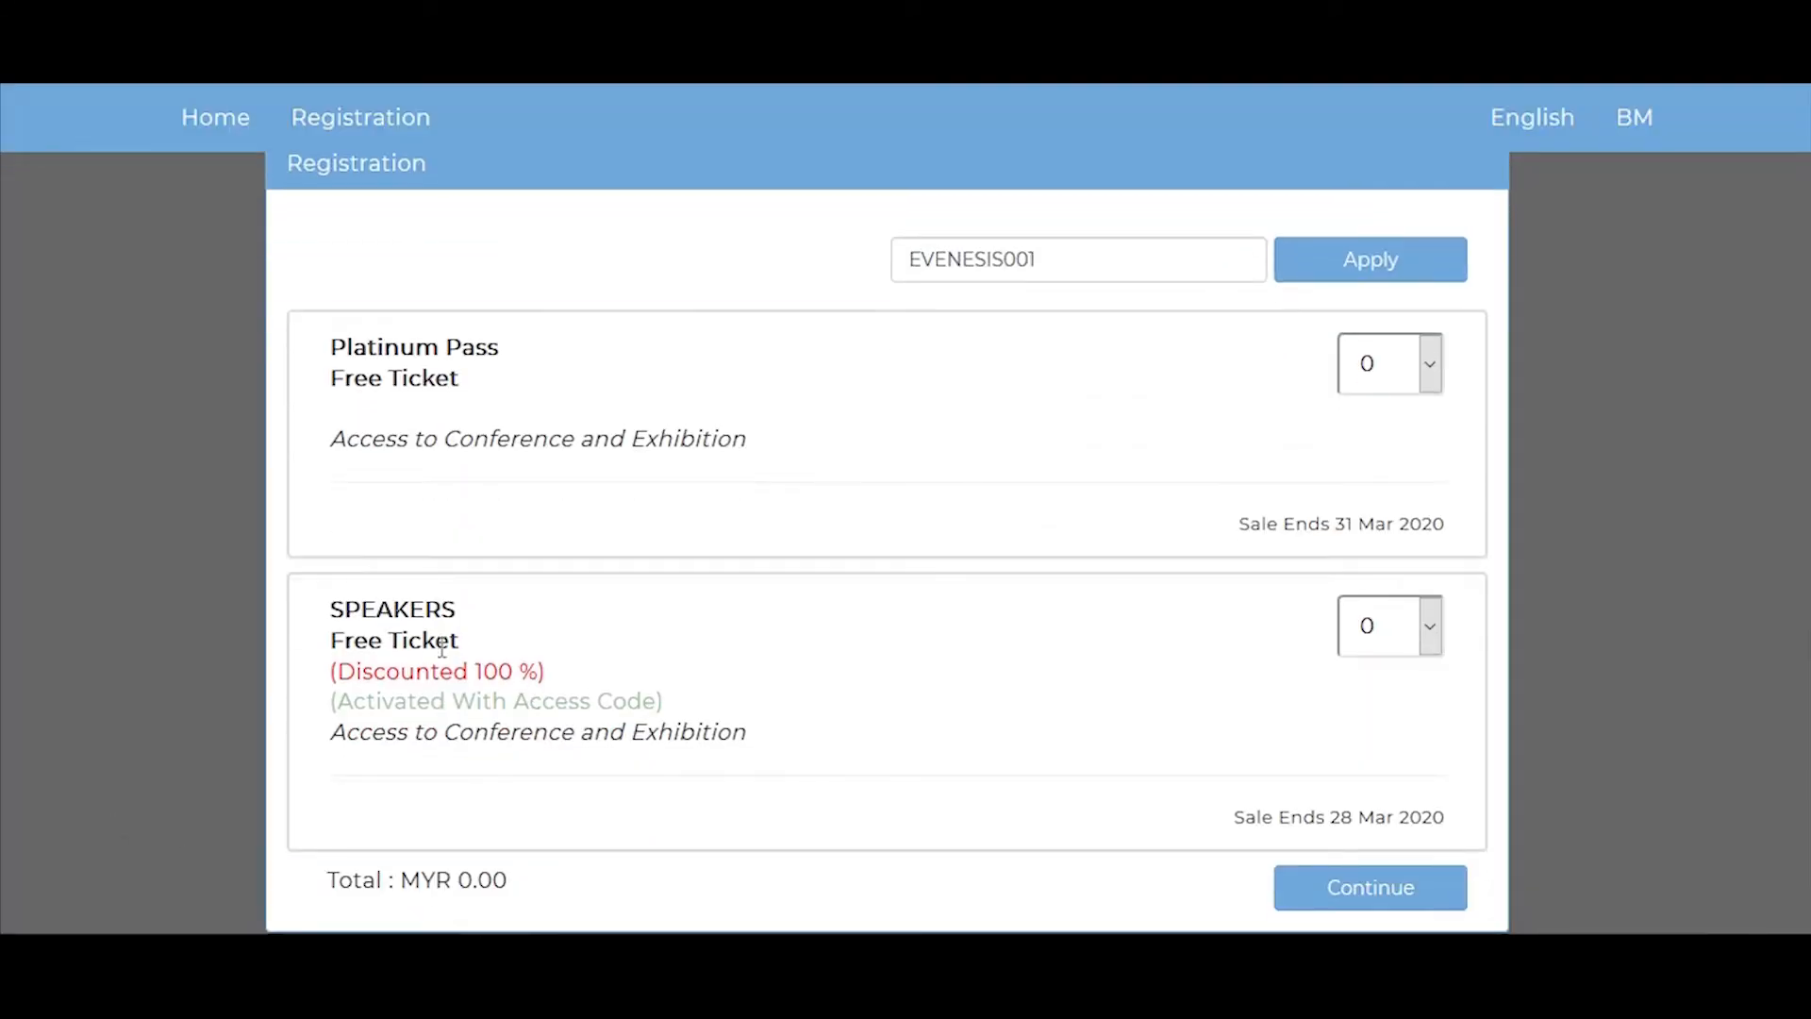
Step: Select one SPEAKERS ticket and continue to the attendee registration form
click(1424, 627)
click(1383, 716)
scroll(1388, 676, down, 1)
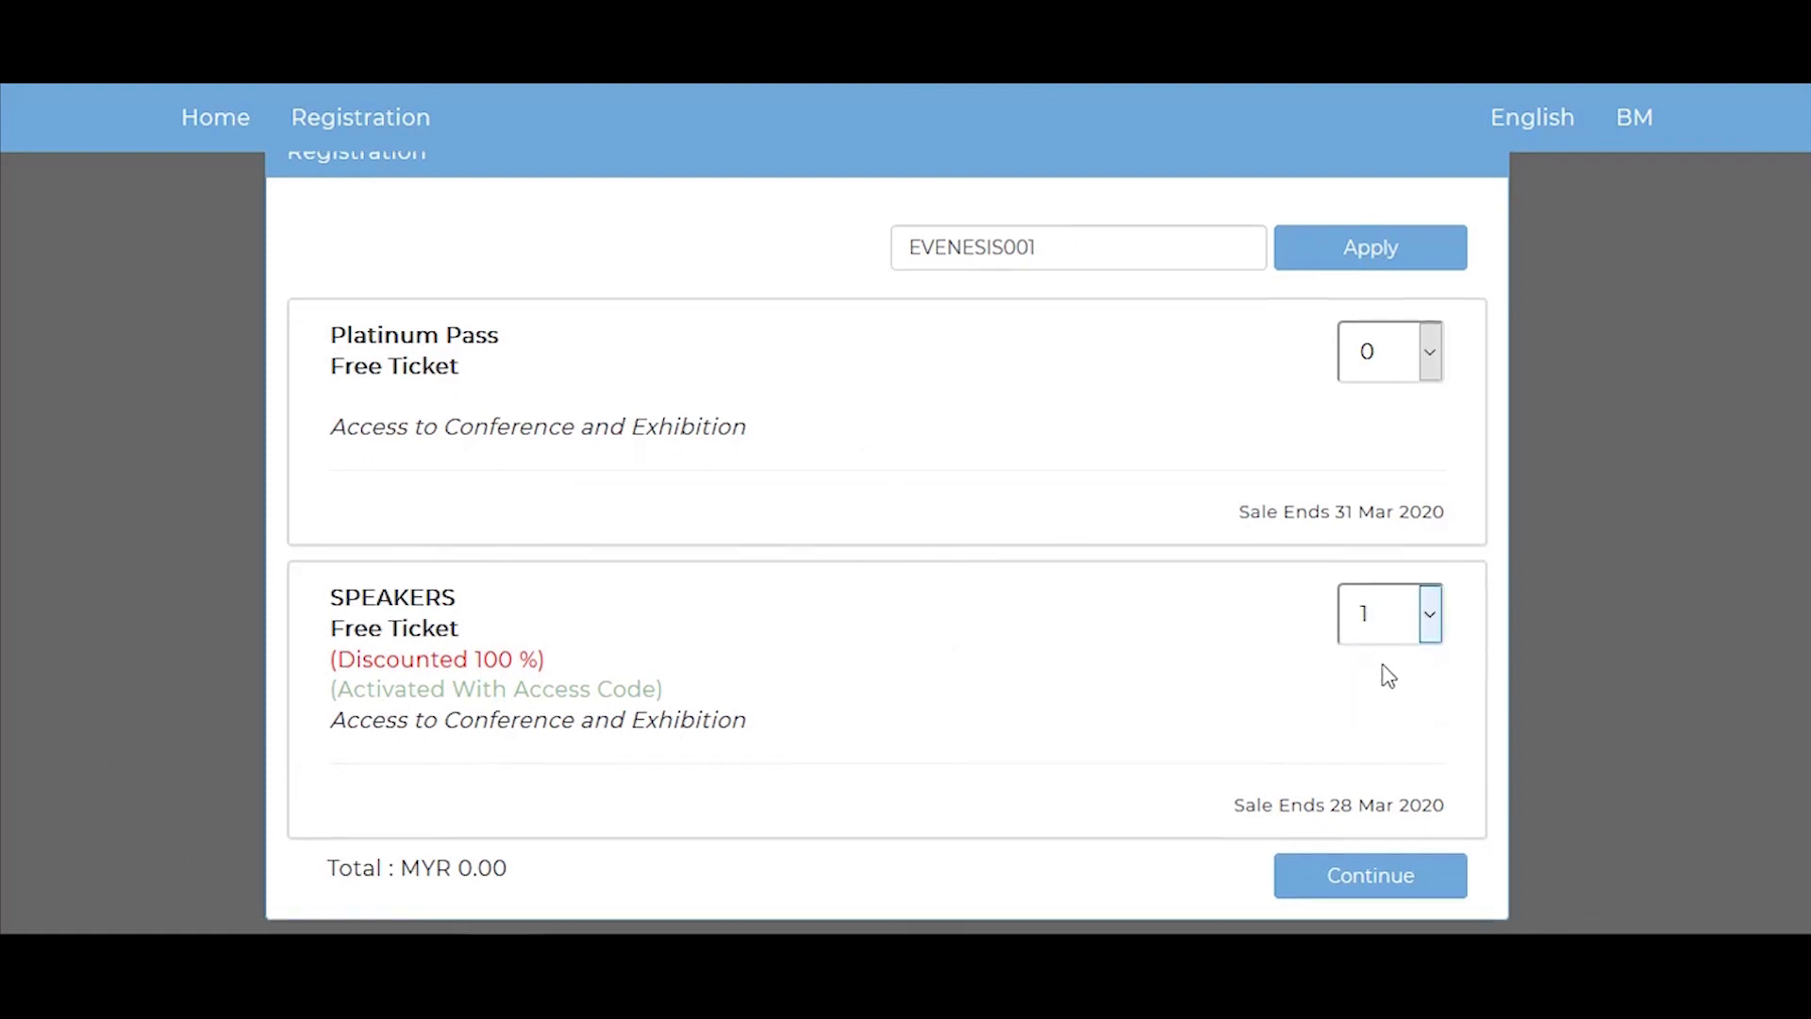
scroll(1388, 675, down, 4)
click(1379, 634)
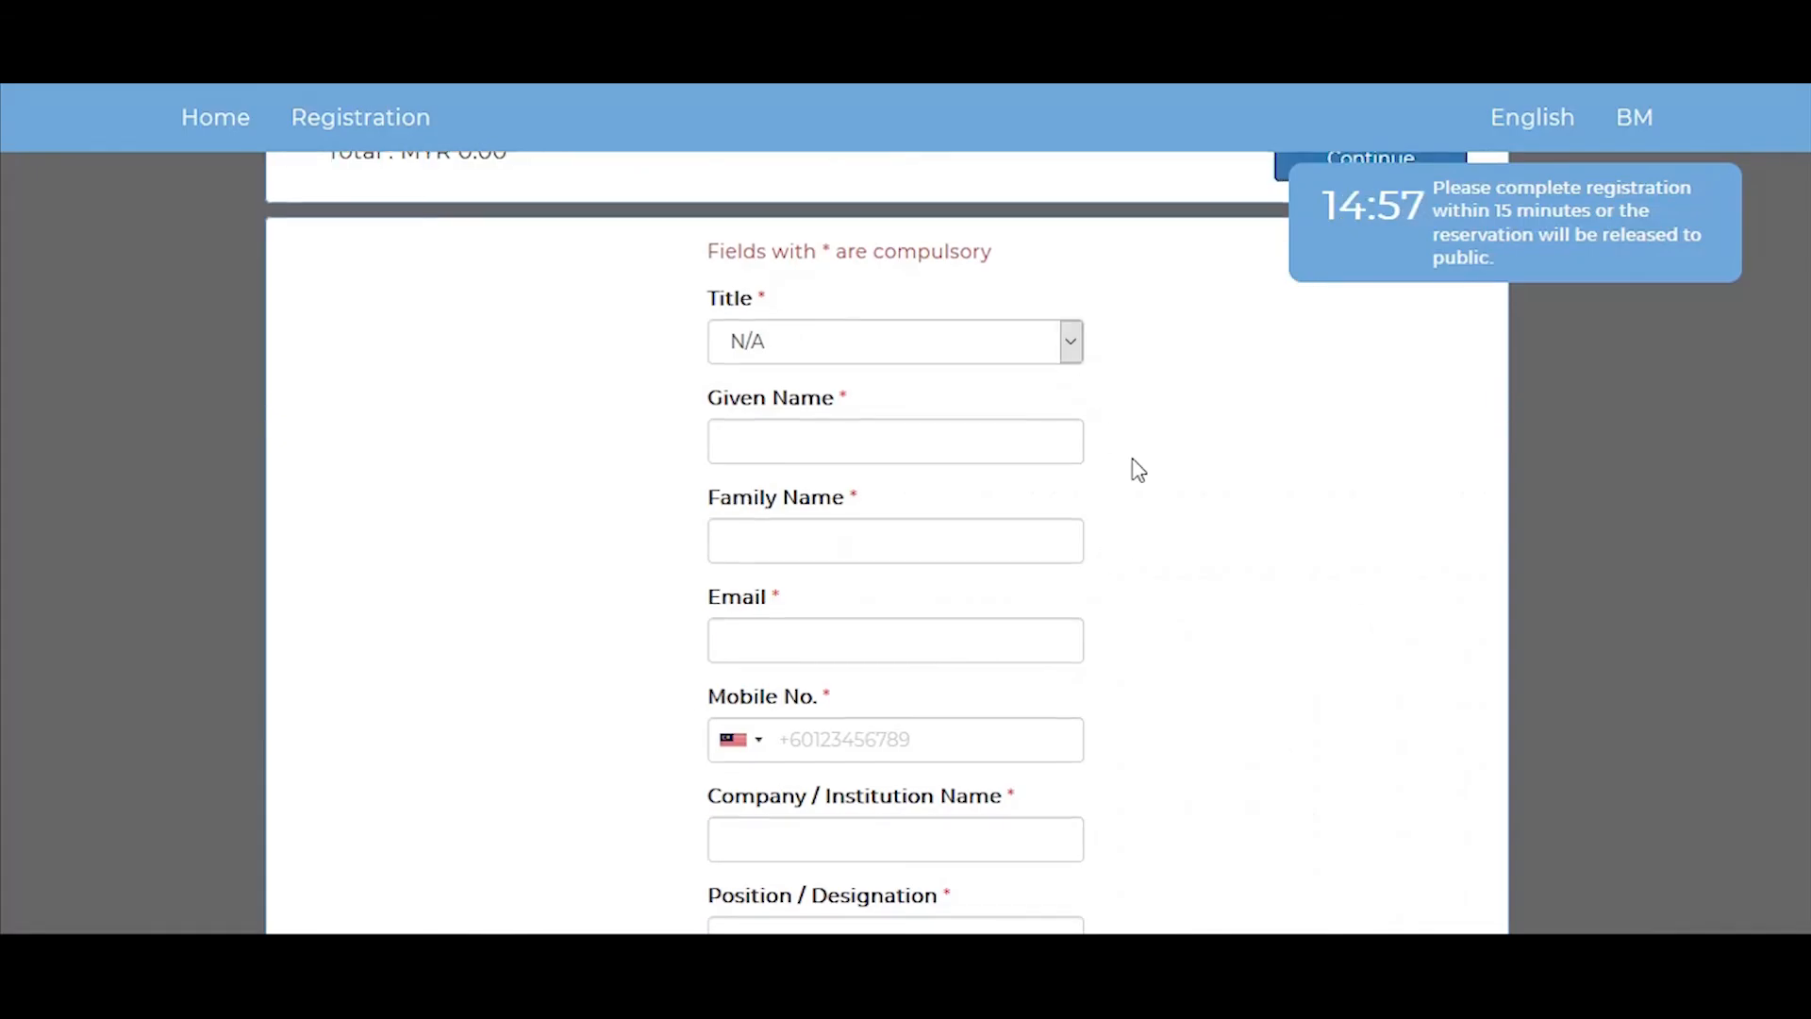
Step: Check the answer options of the "How Do You Know About This Event?" question on the attendee registration form
scroll(1138, 470, down, 6)
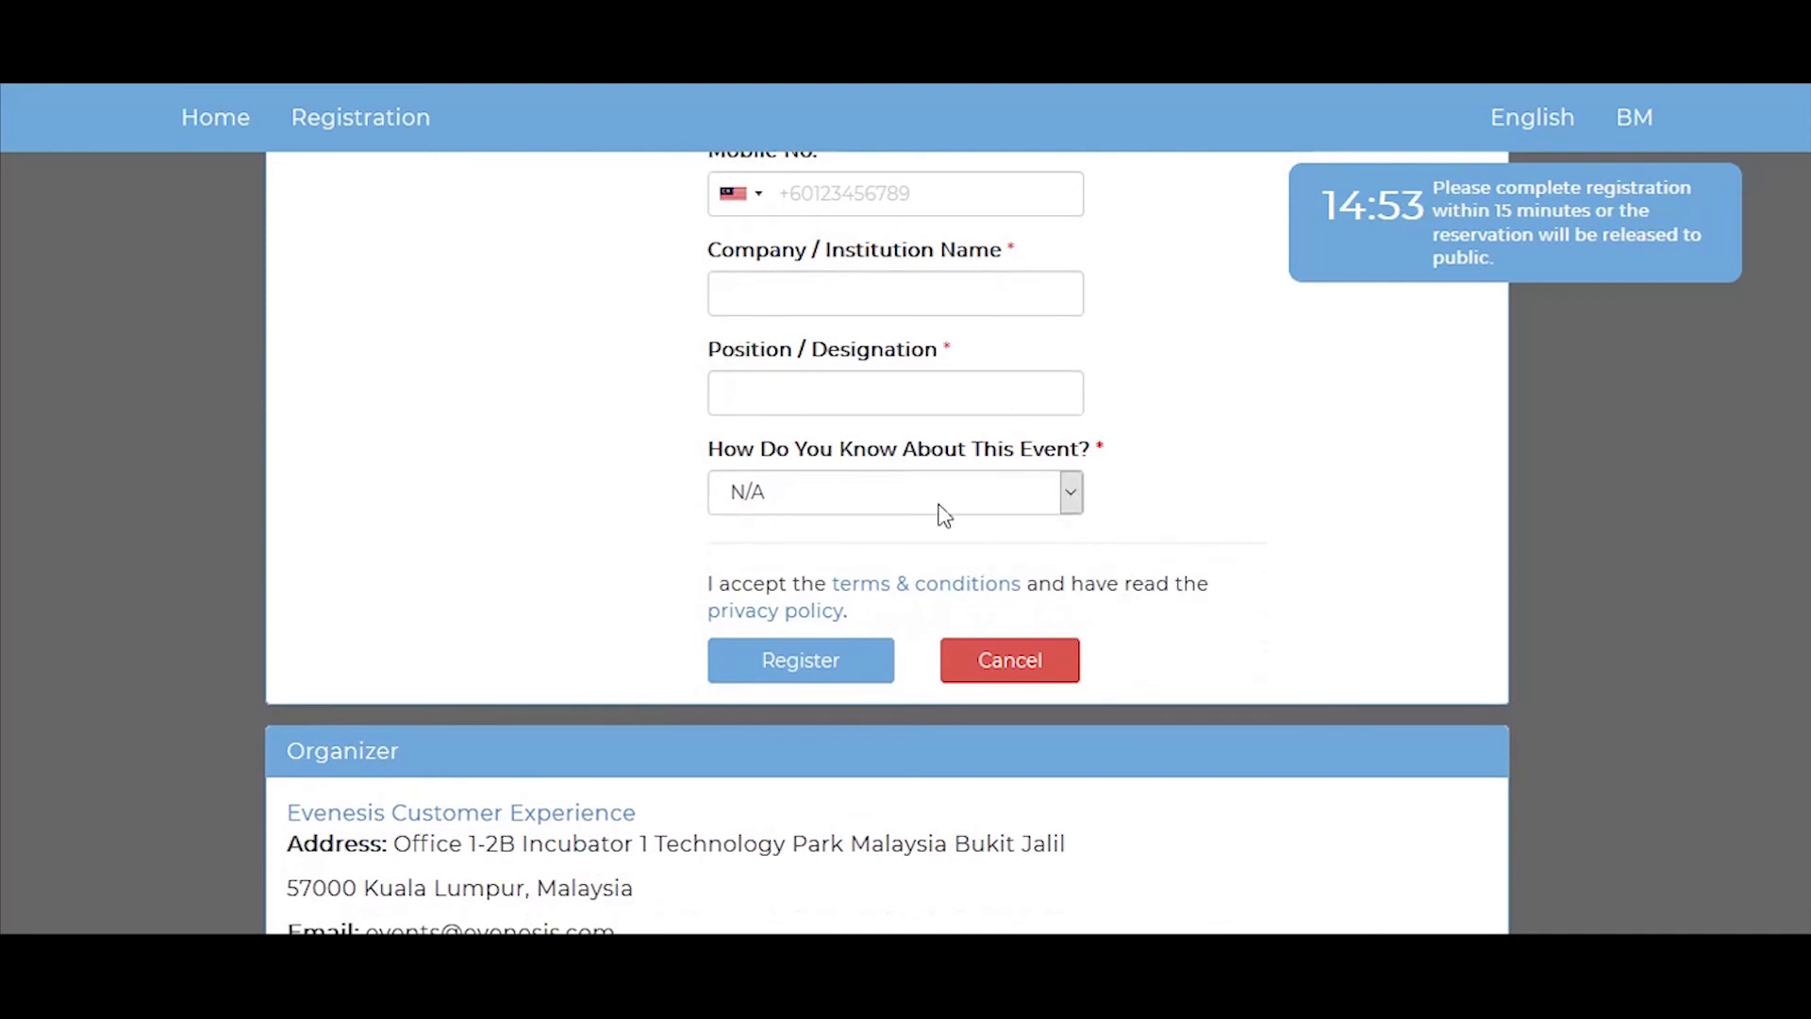
click(1066, 498)
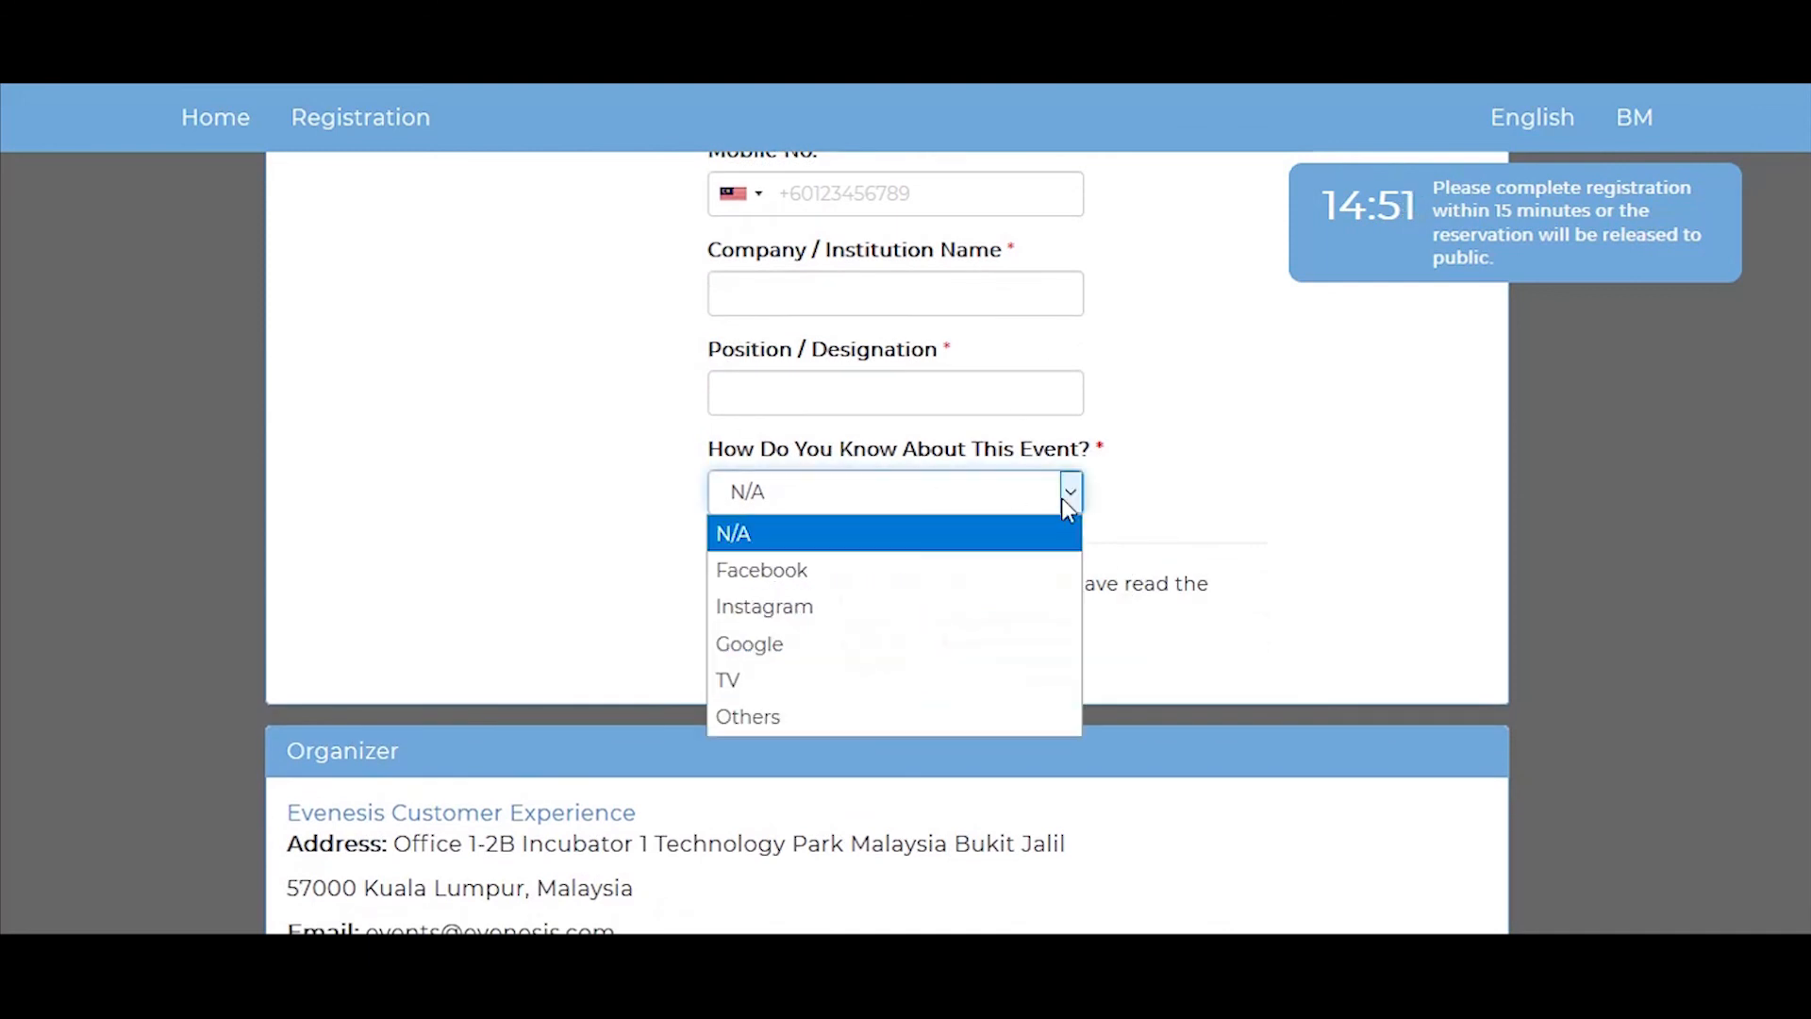
click(841, 717)
click(784, 534)
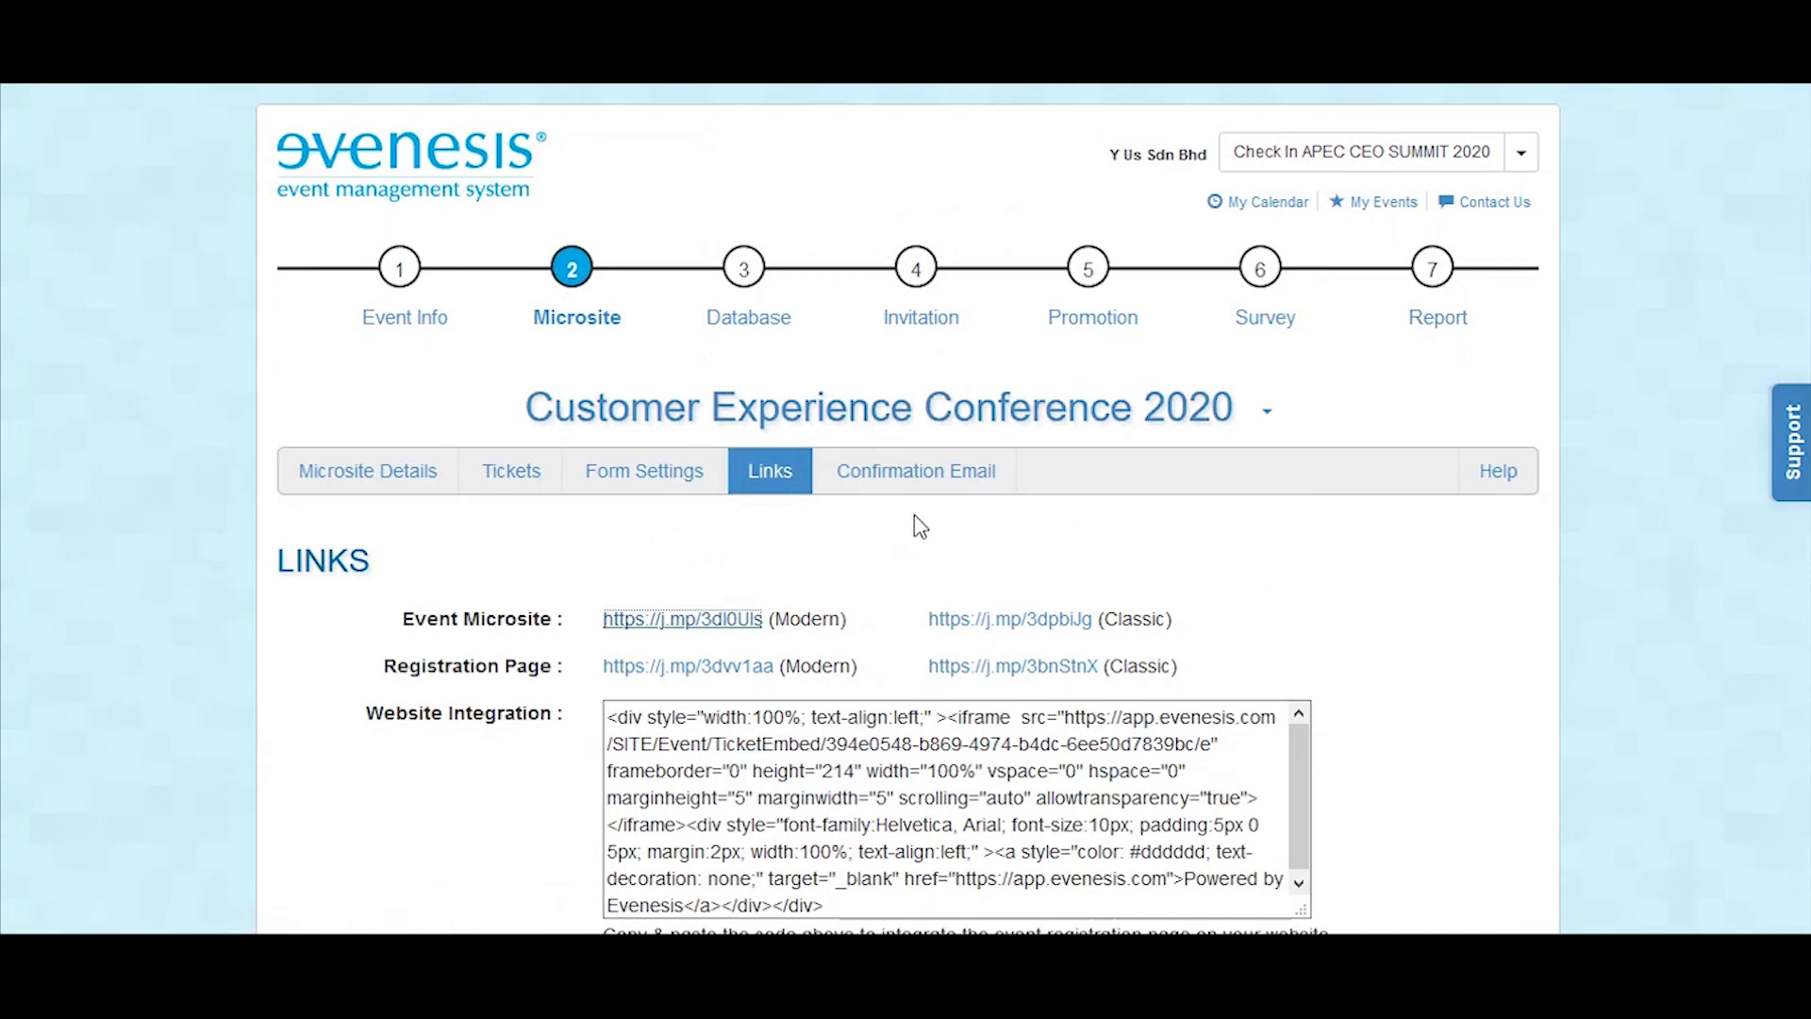
Step: Open the event's confirmation email settings and review the default email content for online payment
click(919, 489)
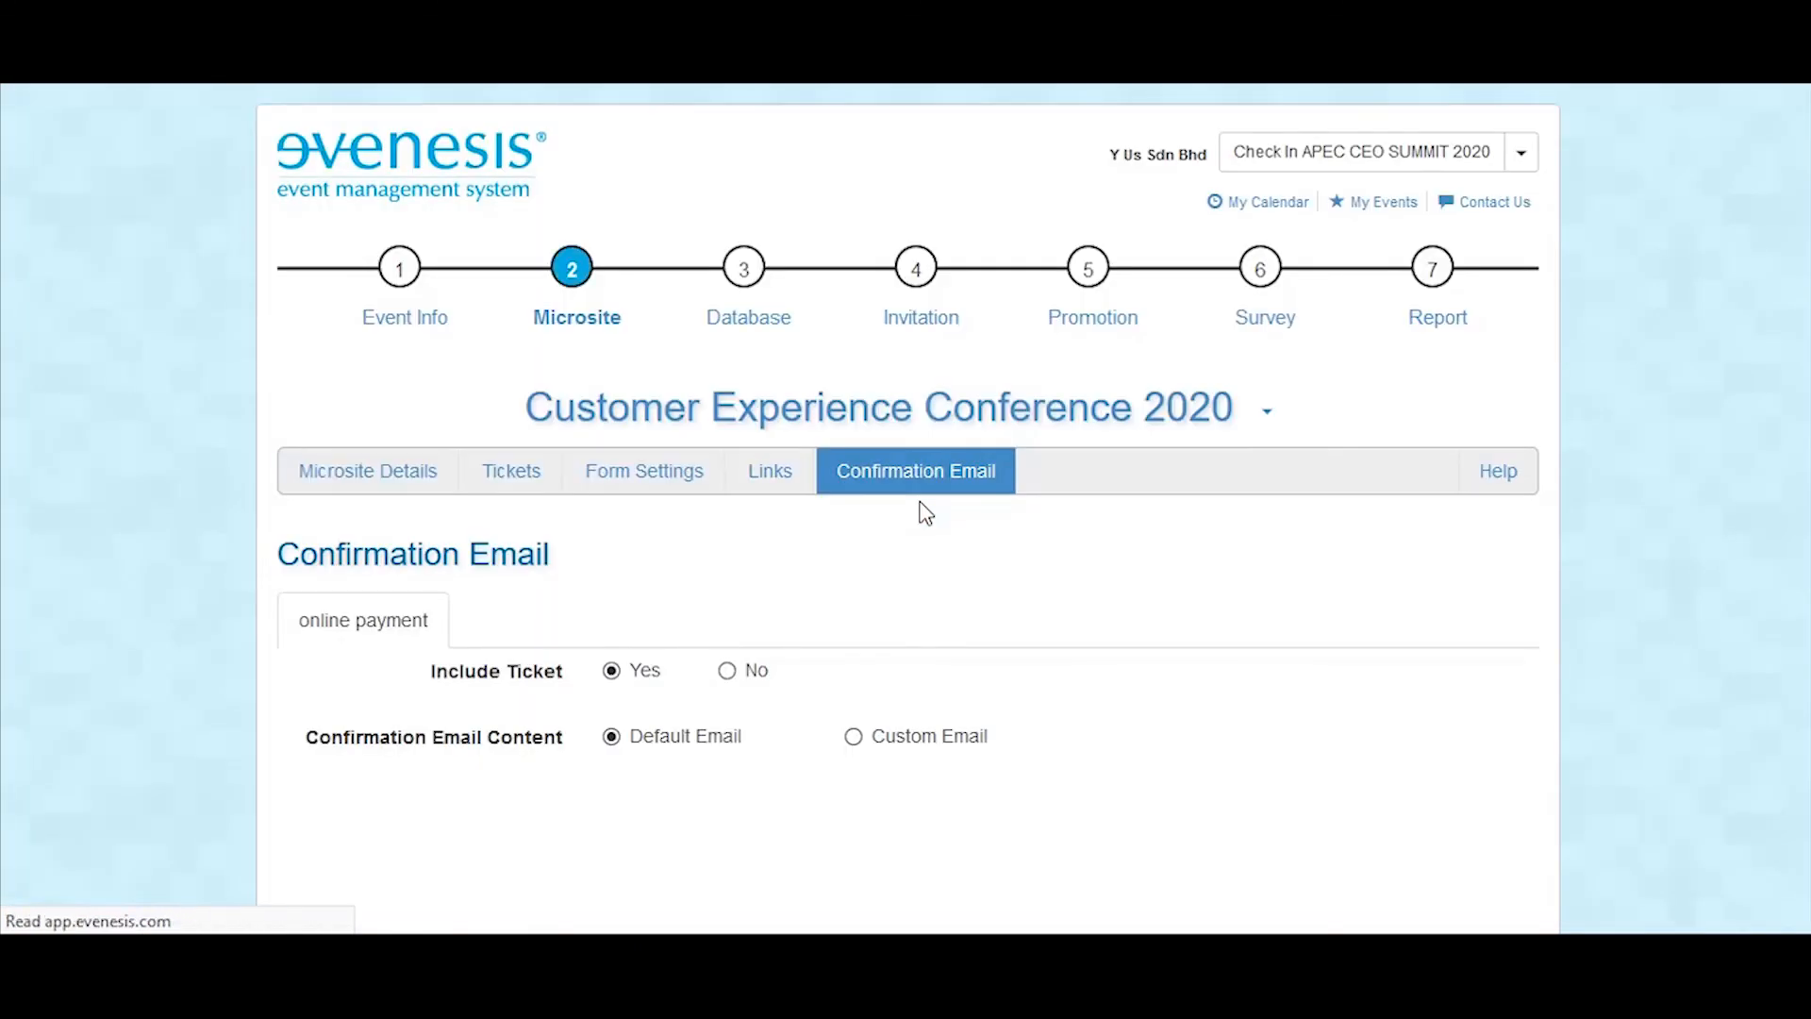
scroll(947, 586, down, 1)
scroll(952, 595, down, 1)
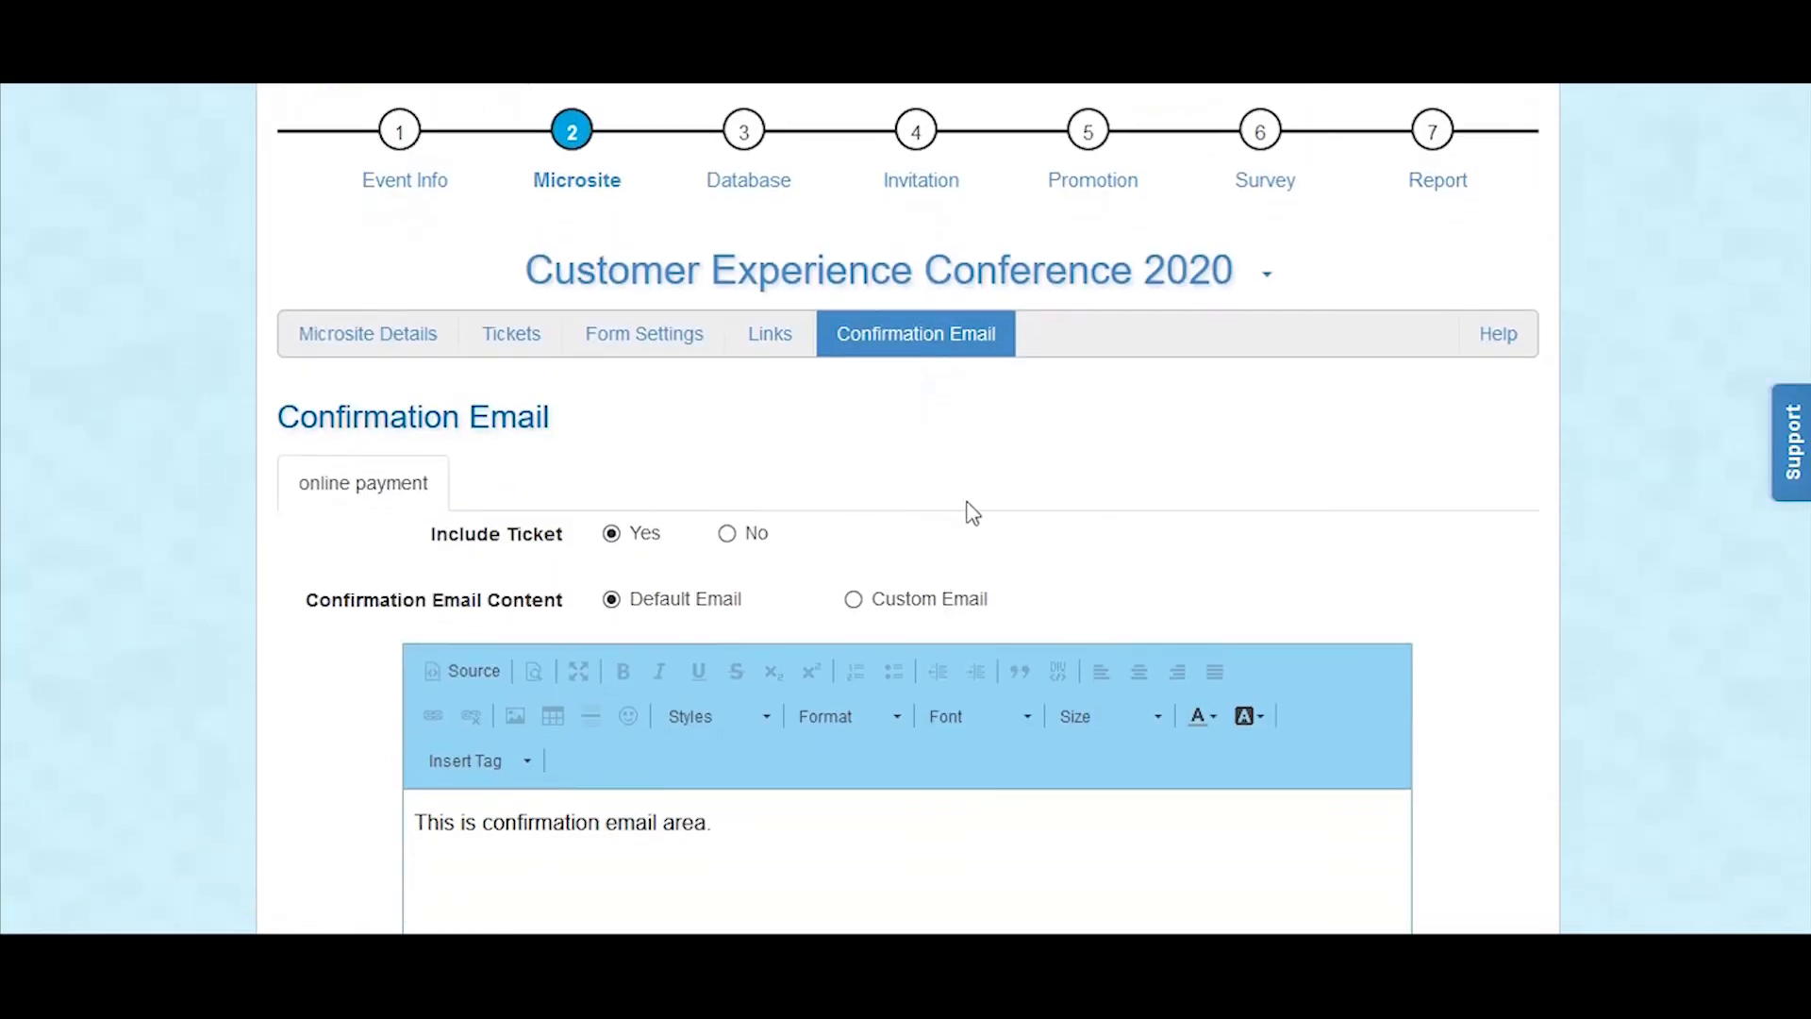
scroll(868, 481, down, 2)
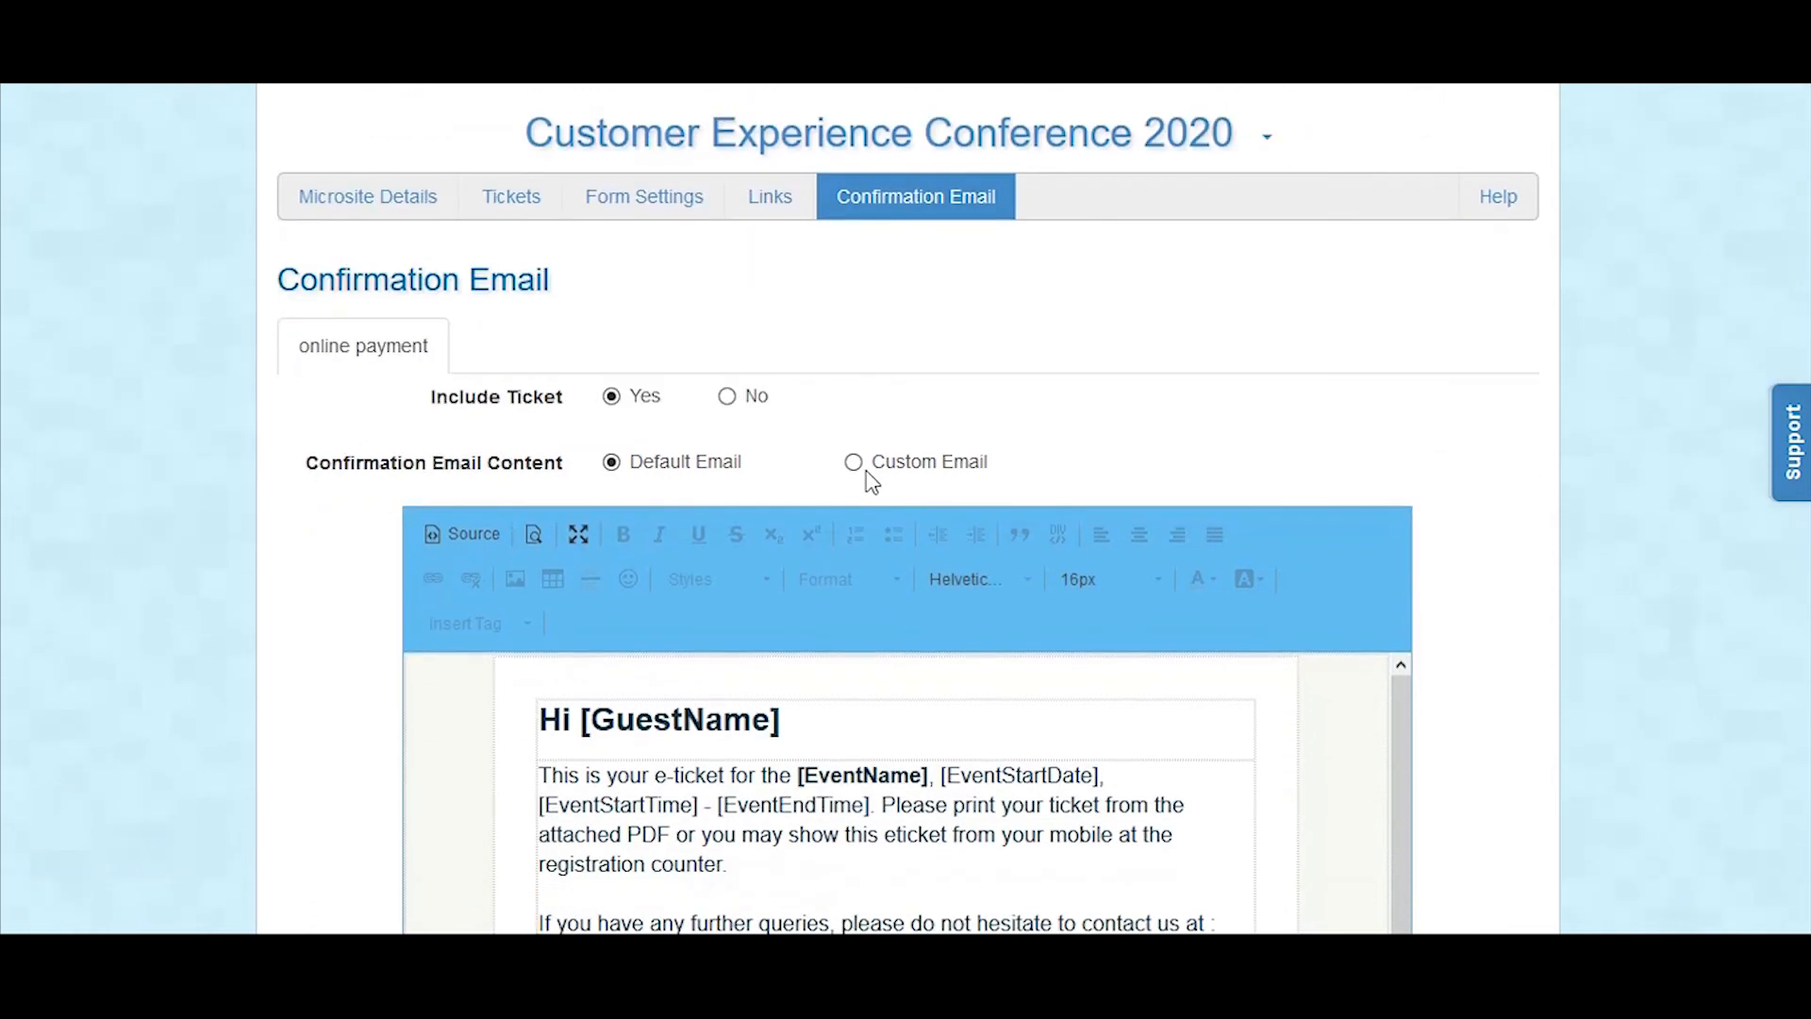
scroll(902, 538, down, 2)
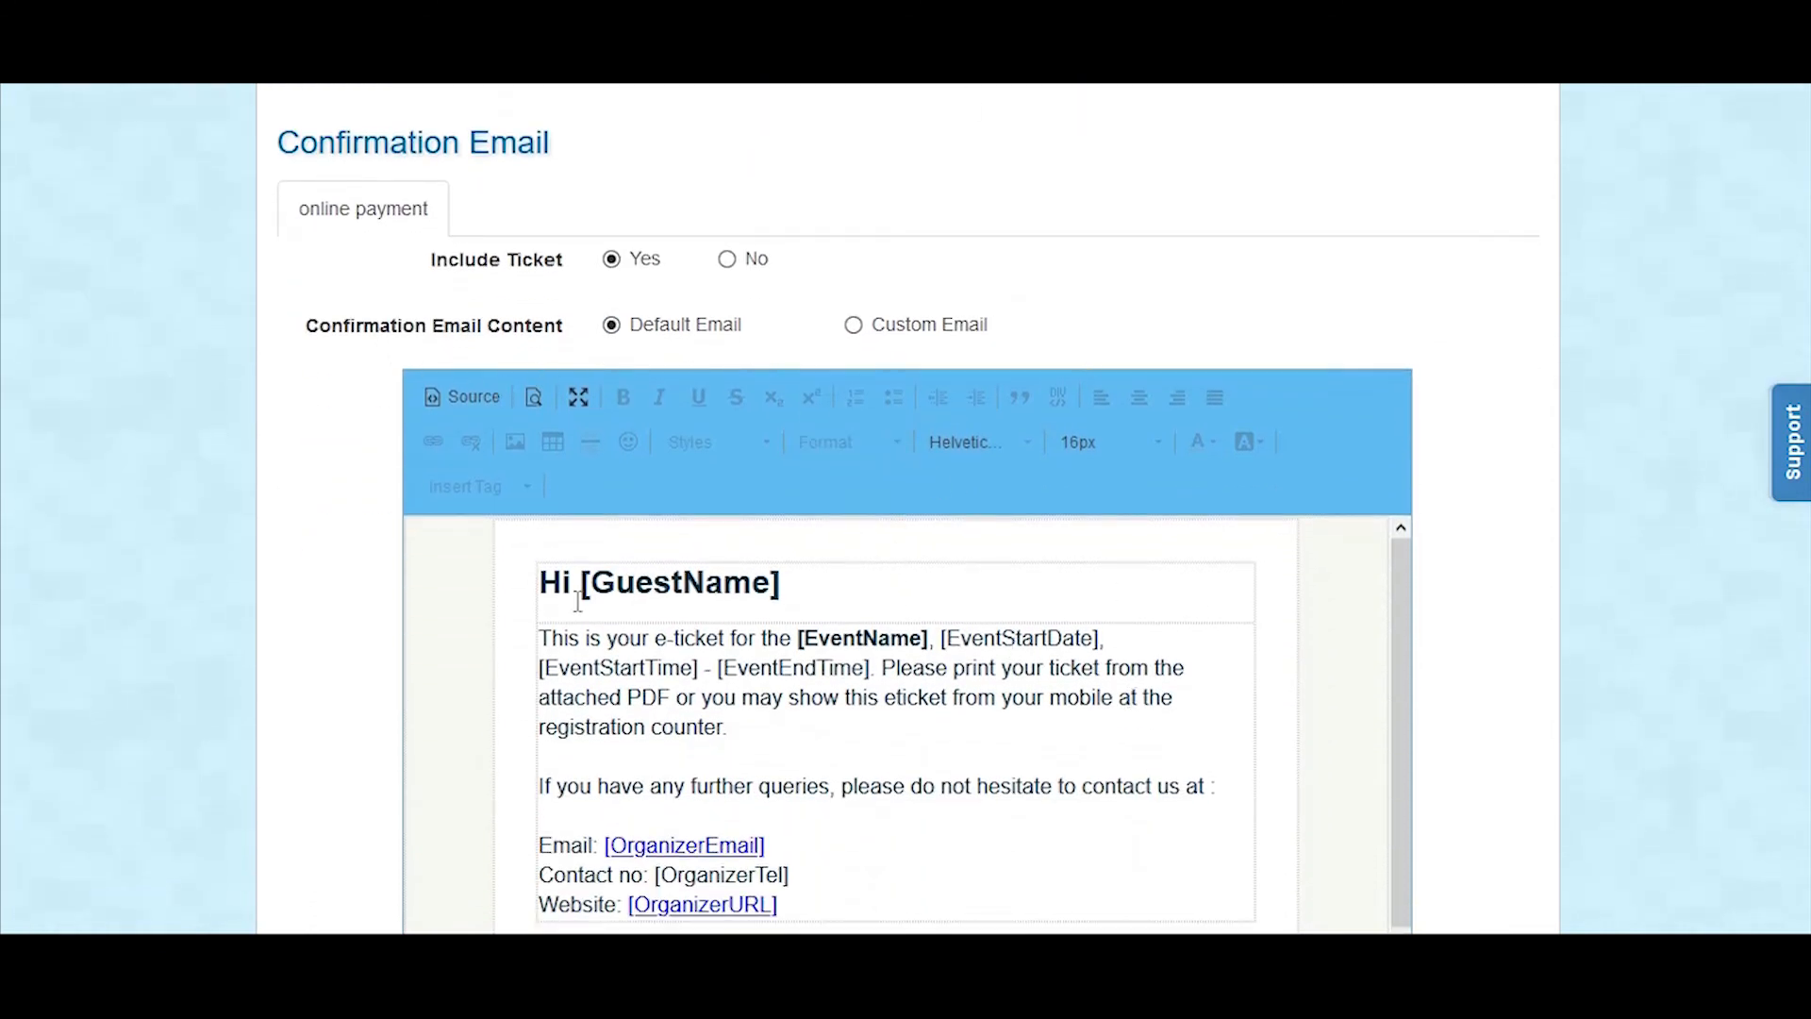
scroll(953, 642, down, 2)
scroll(943, 717, up, 1)
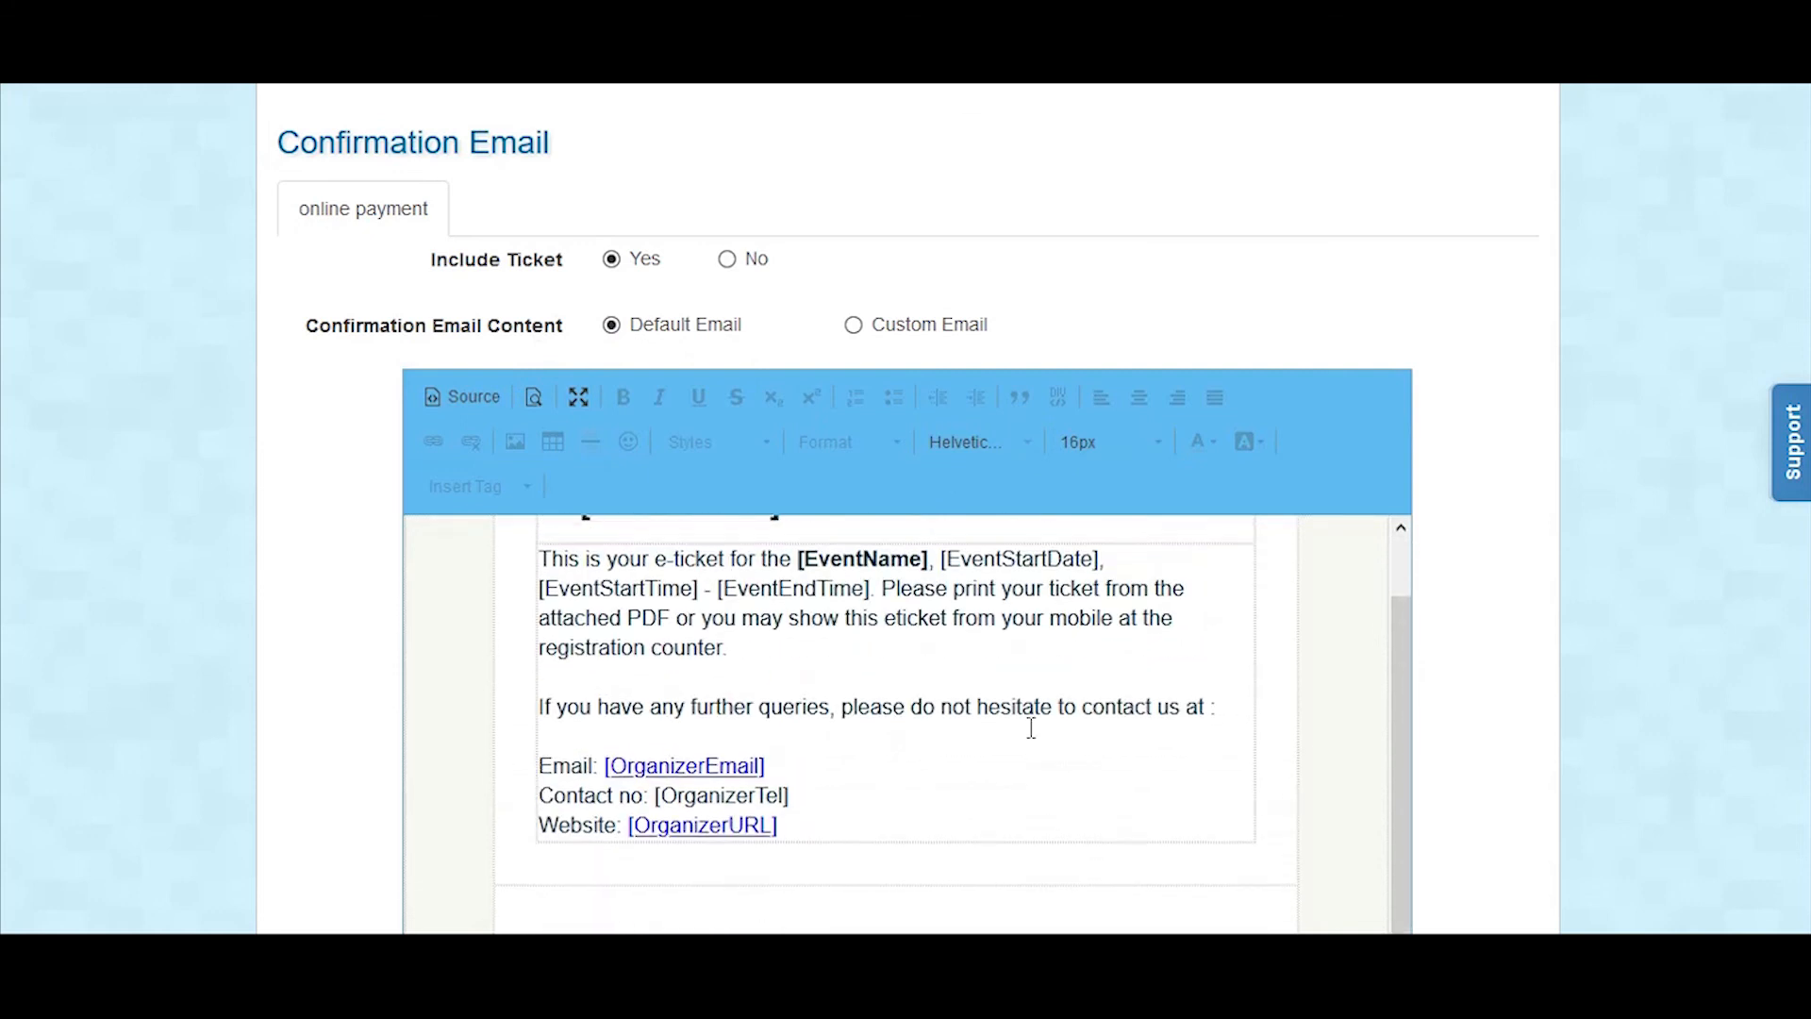
scroll(1032, 727, up, 1)
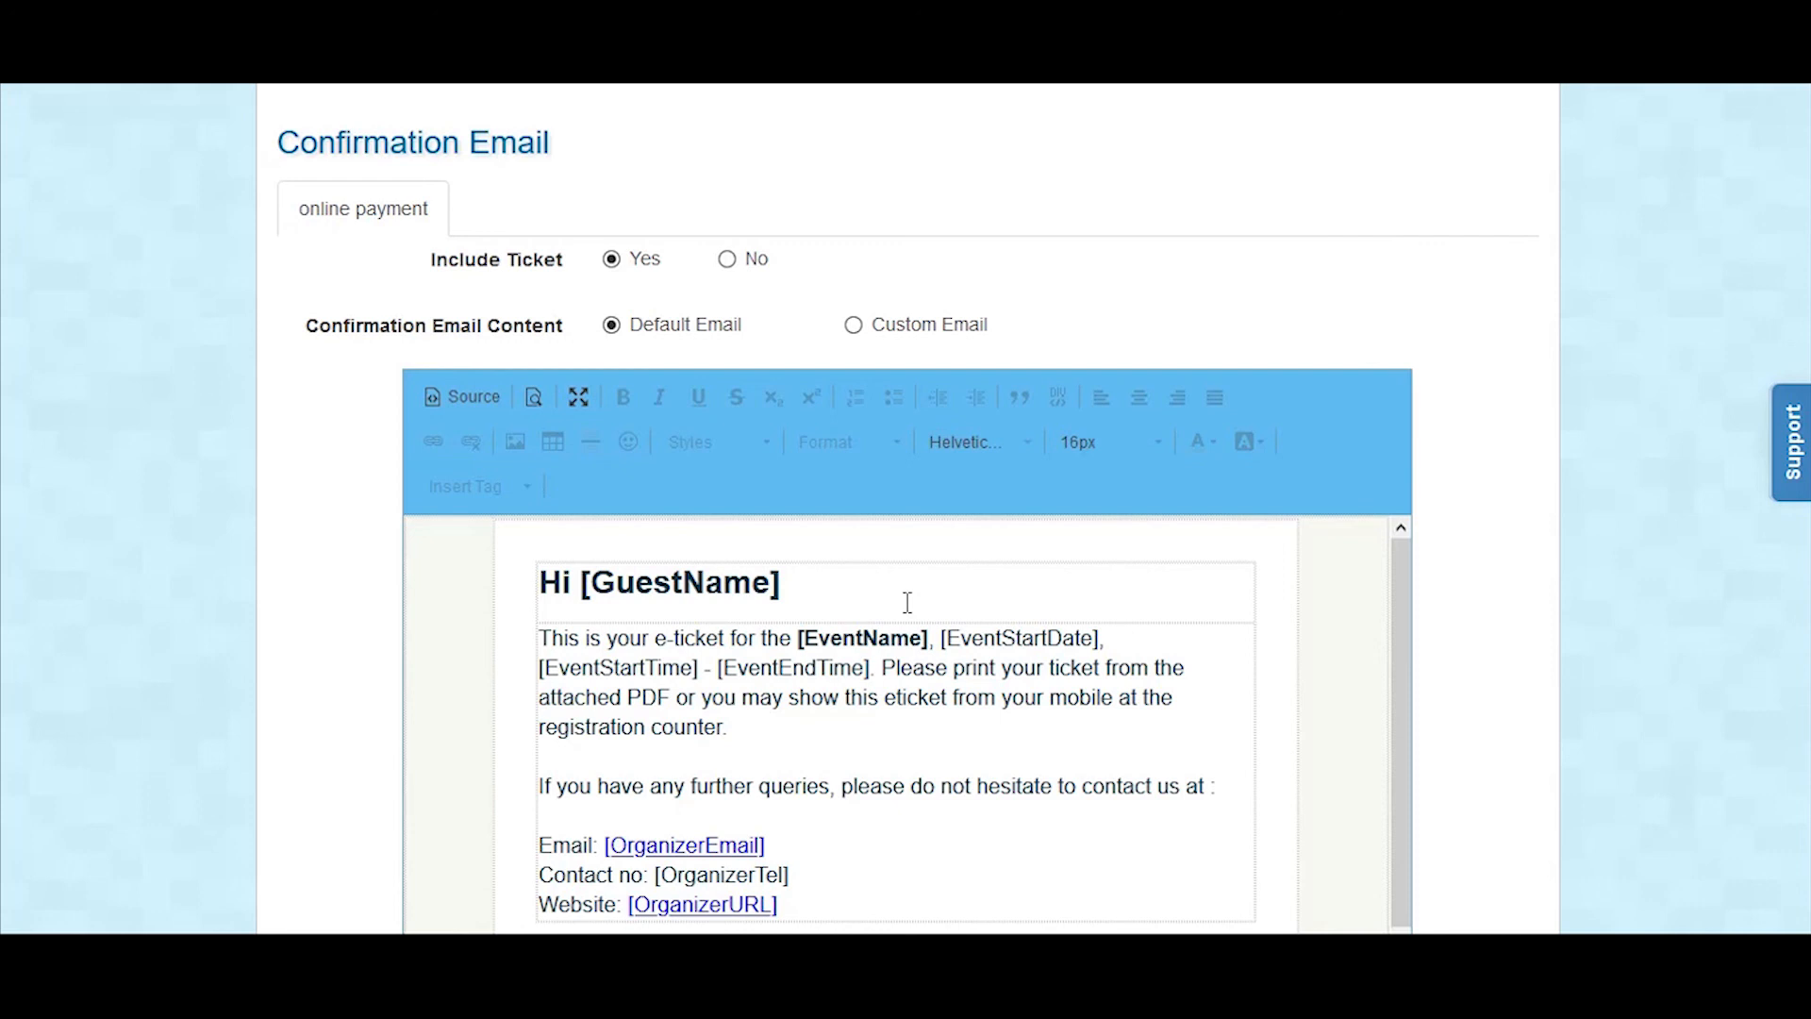
Step: Try the Custom Email content option, return to Default Email, and select the entire default message
click(854, 326)
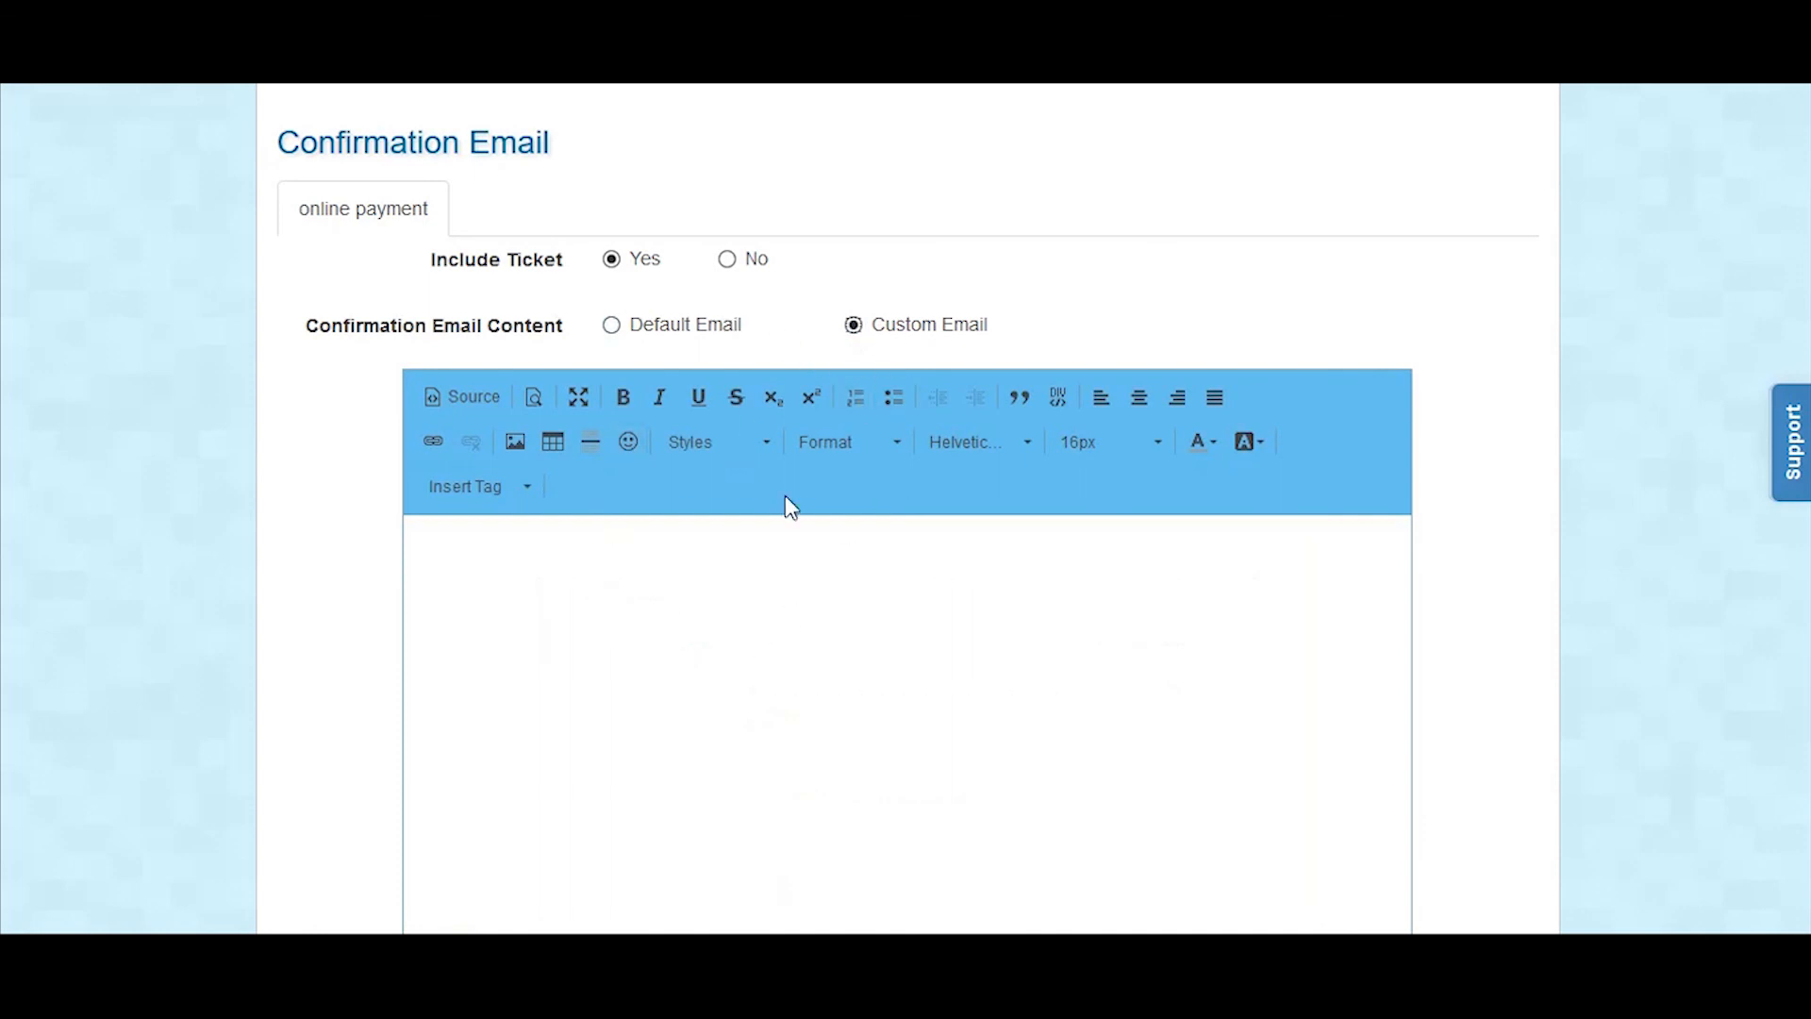
scroll(962, 579, down, 3)
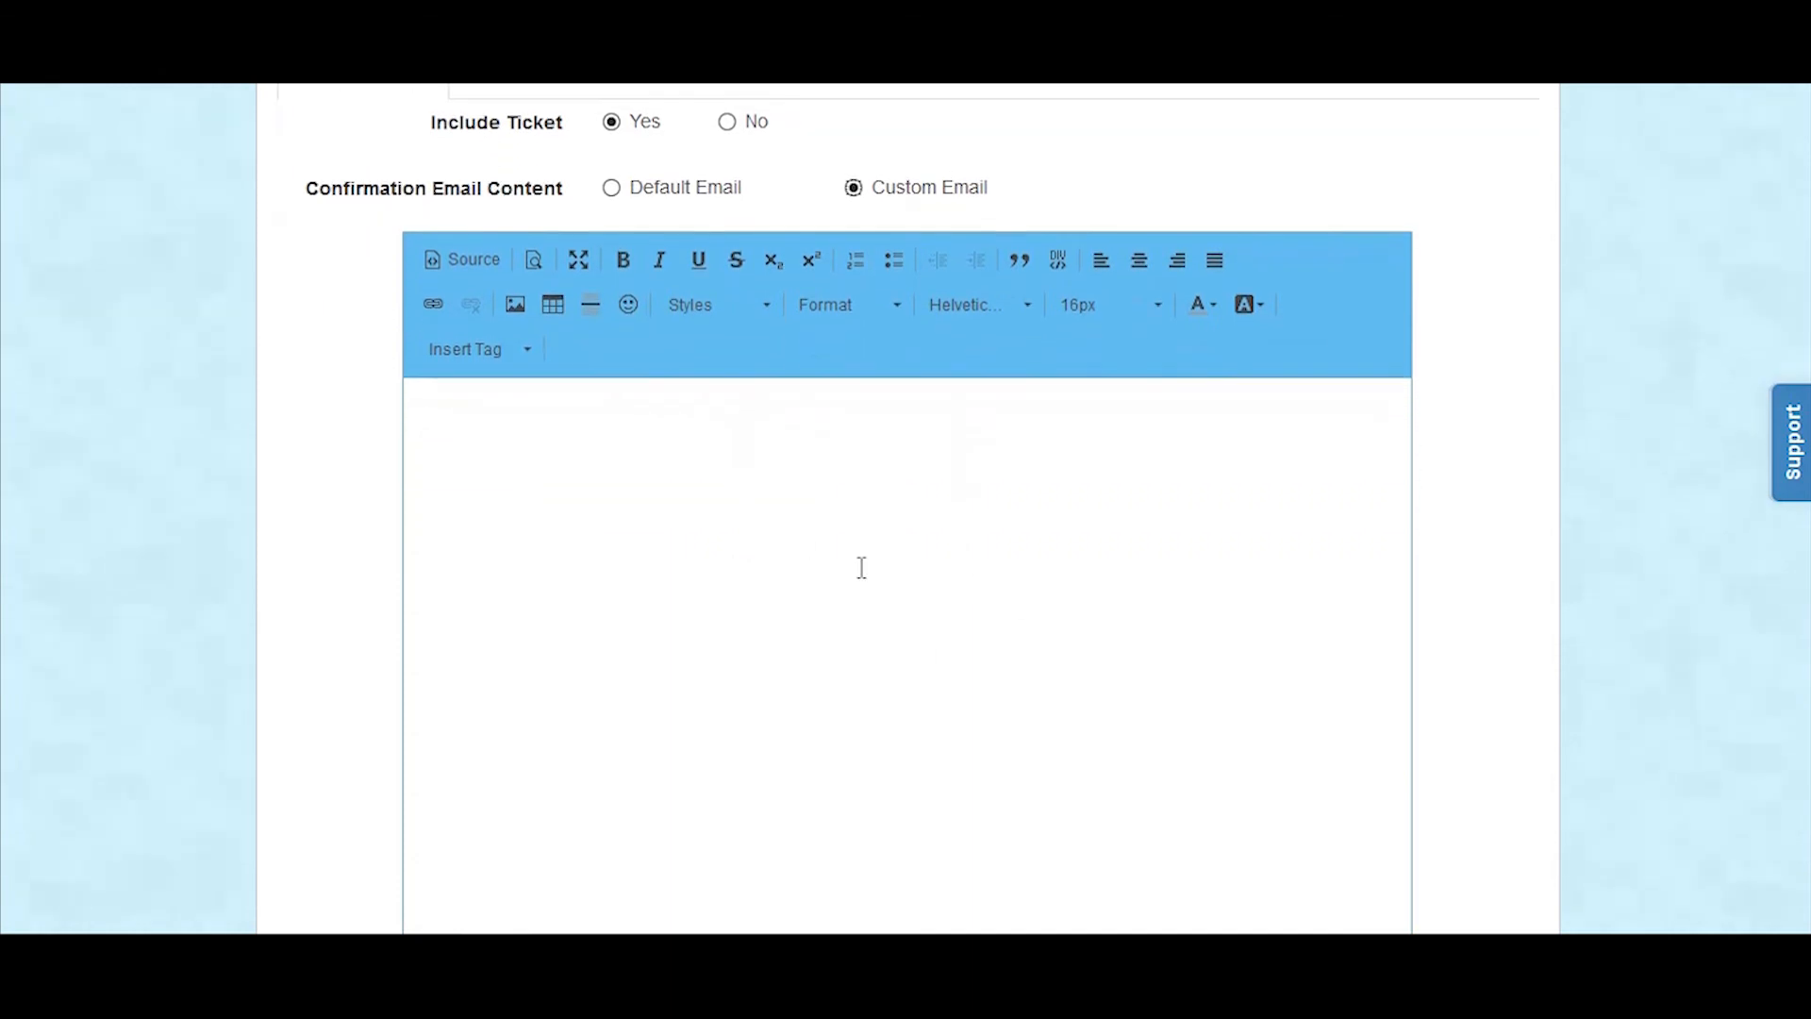
click(612, 188)
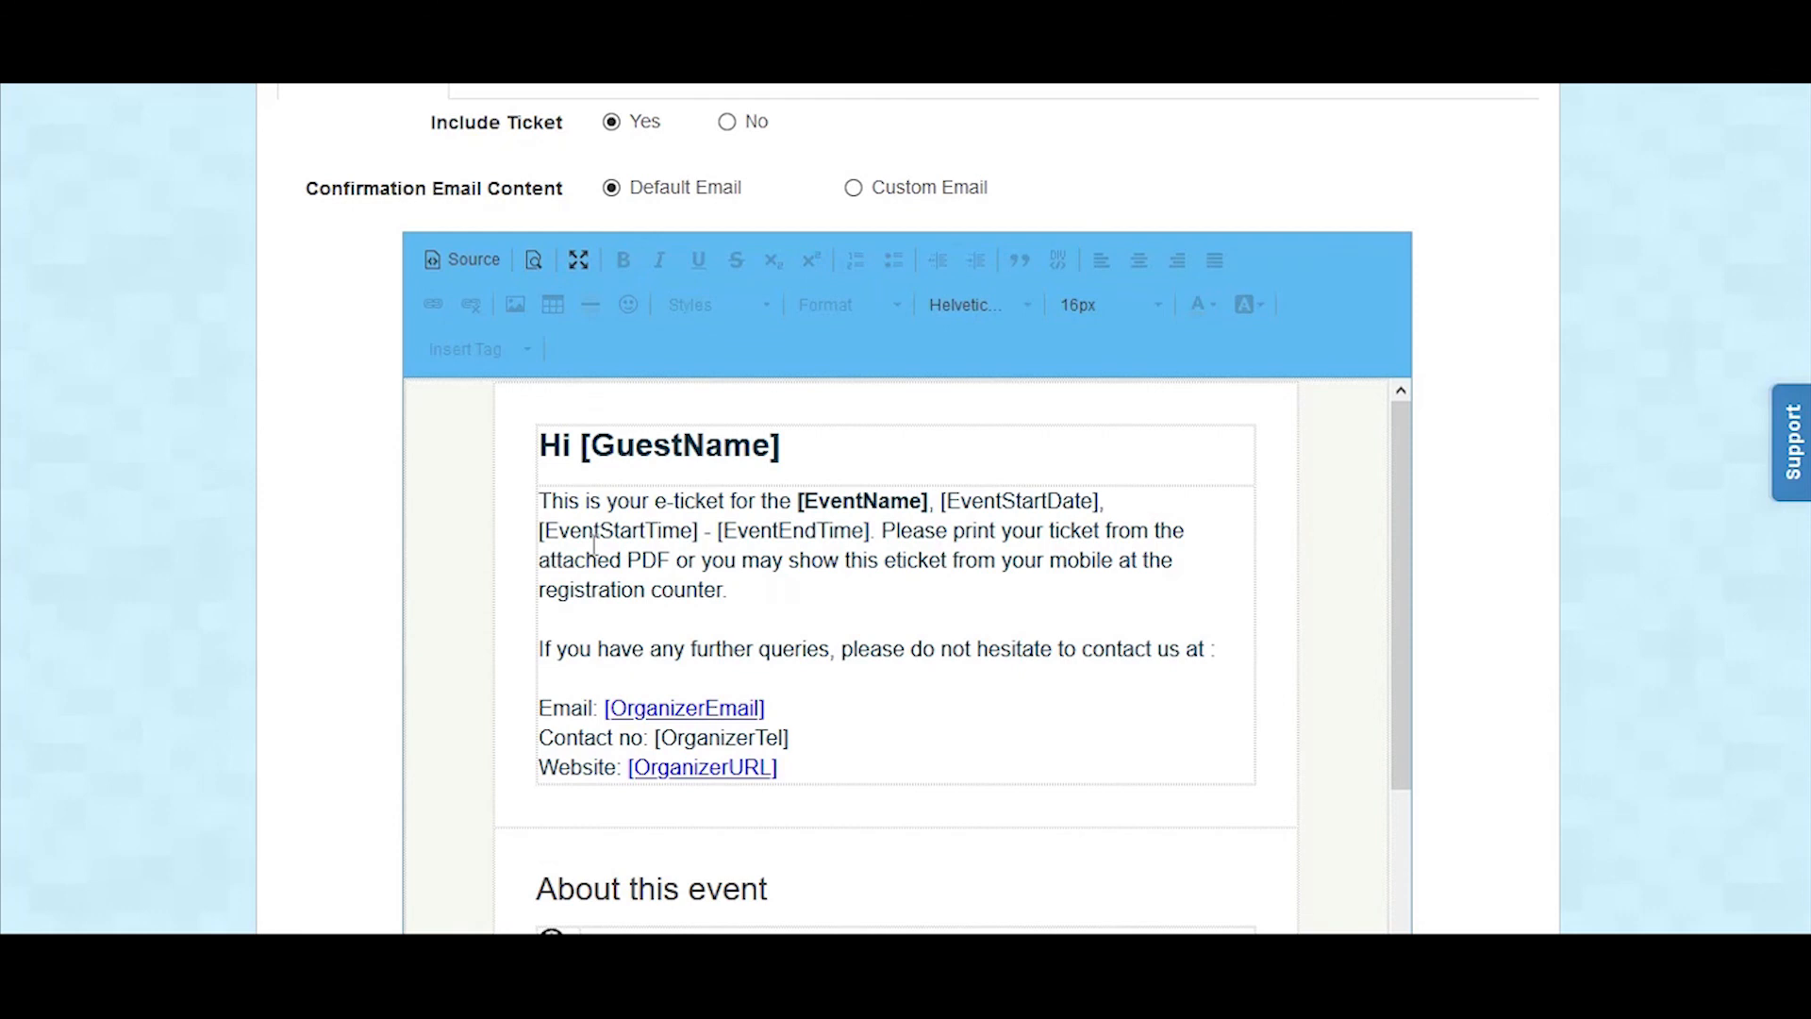
key(ctrl+a)
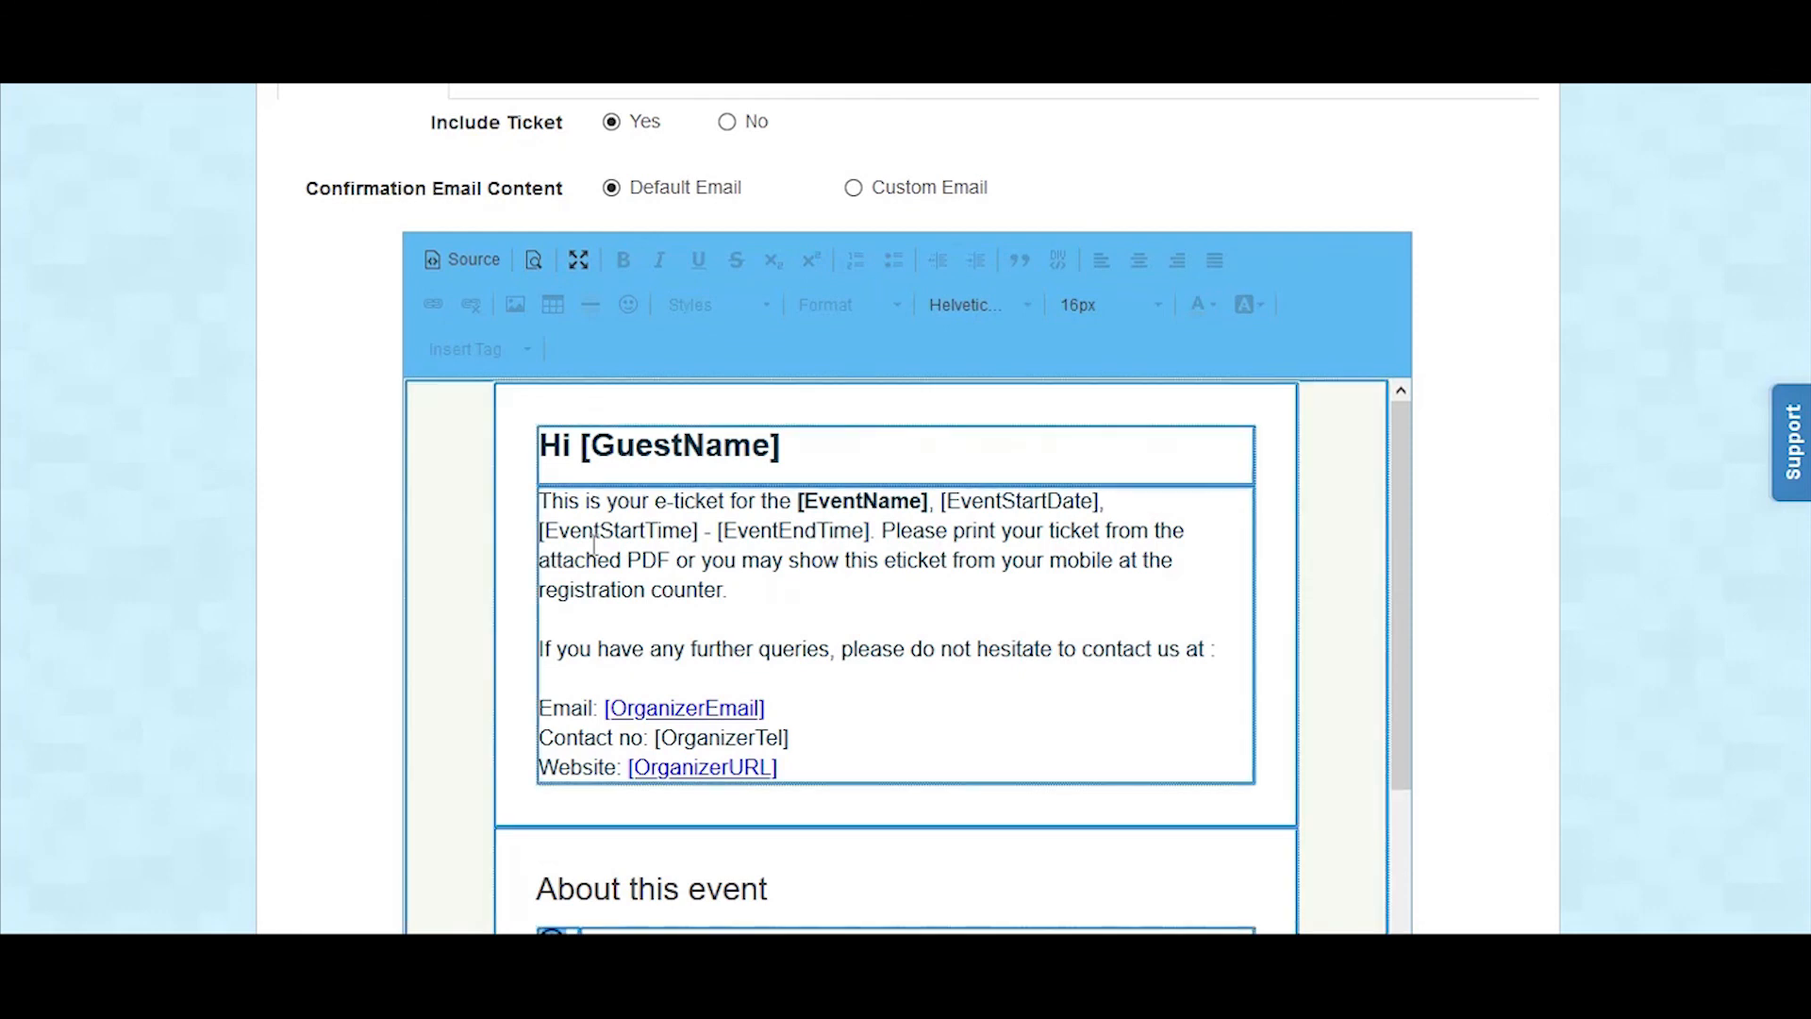
click(473, 486)
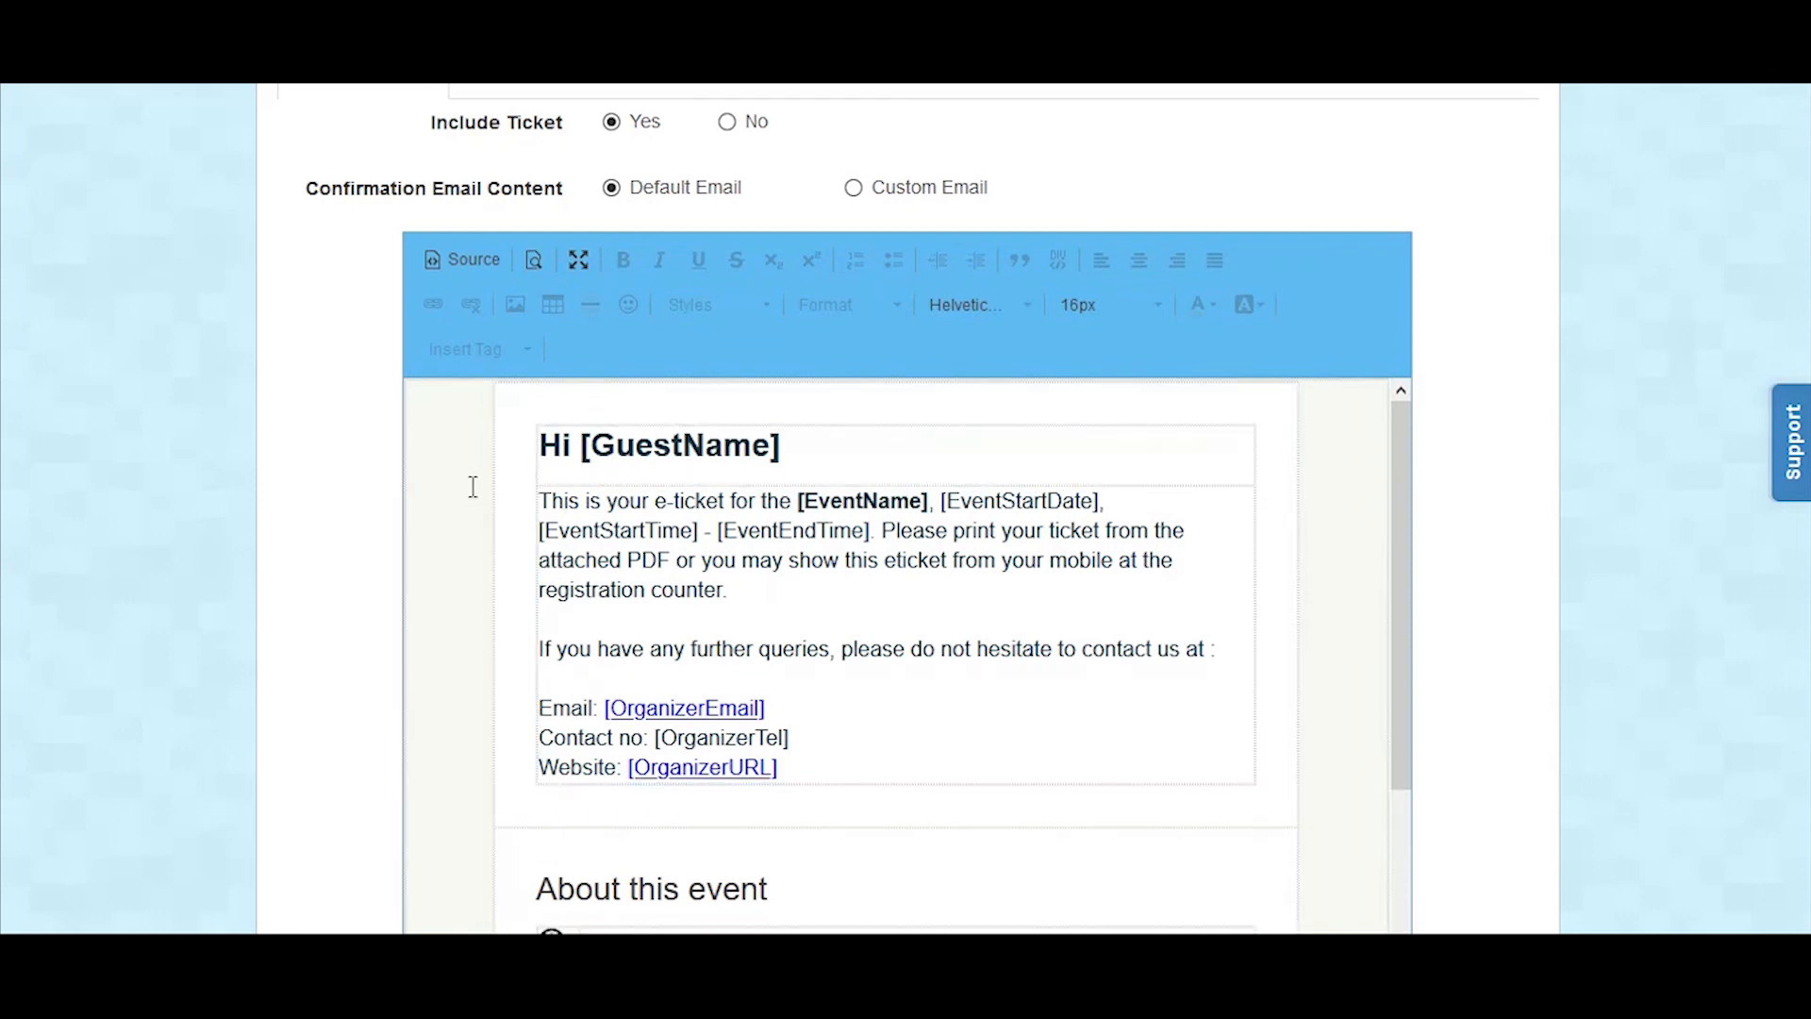
Step: Switch the confirmation email to Custom Email and open the server image browser for a picture placed before the "Hi [GuestName]" greeting
click(853, 187)
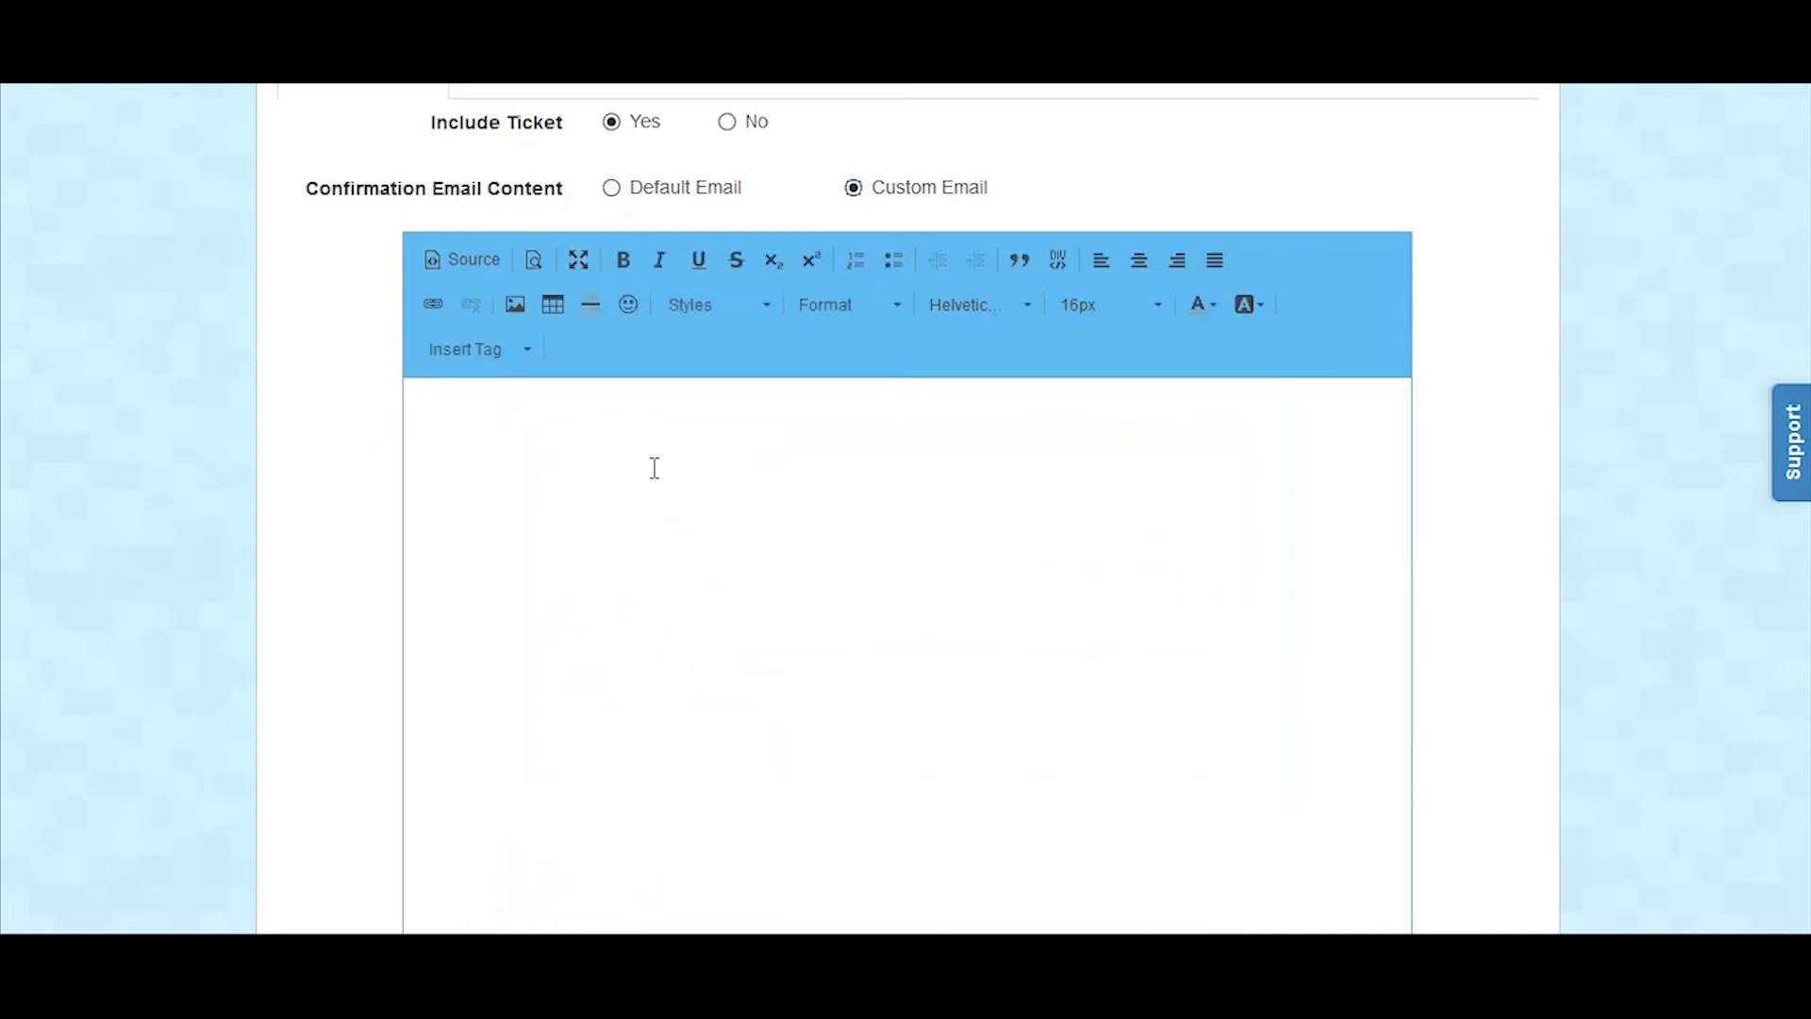
scroll(828, 481, up, 5)
click(548, 409)
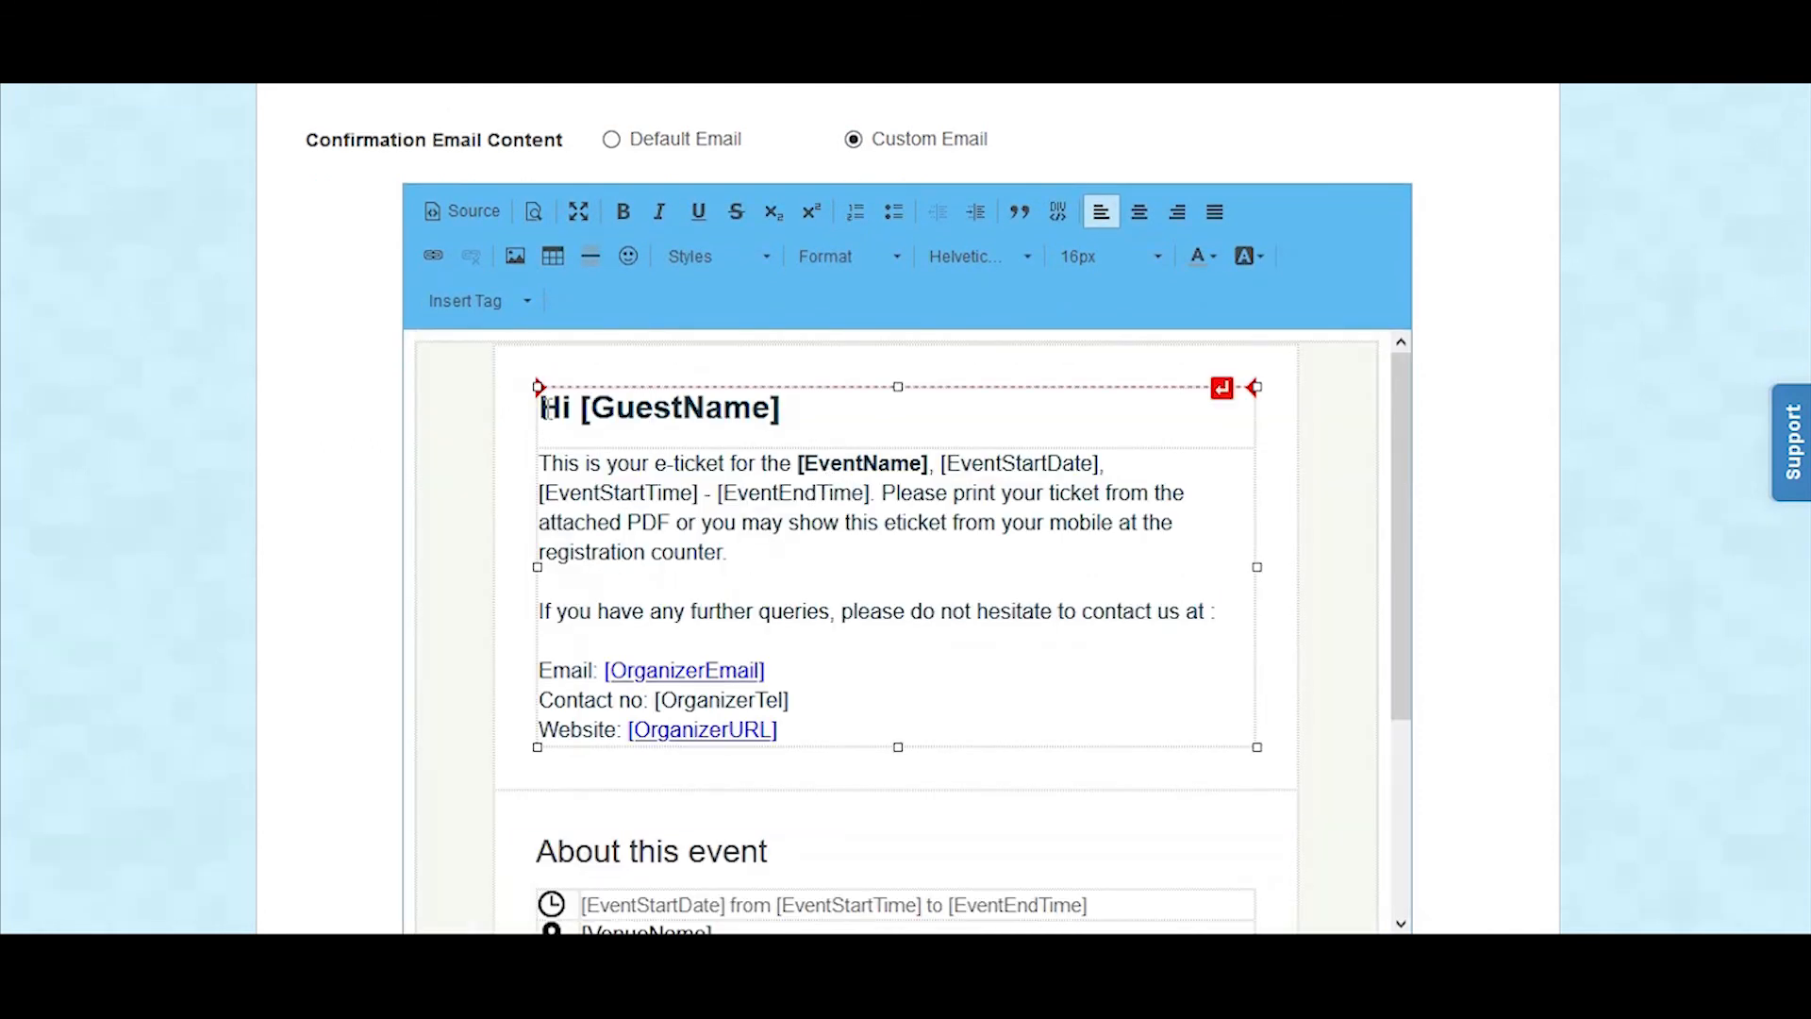
click(505, 252)
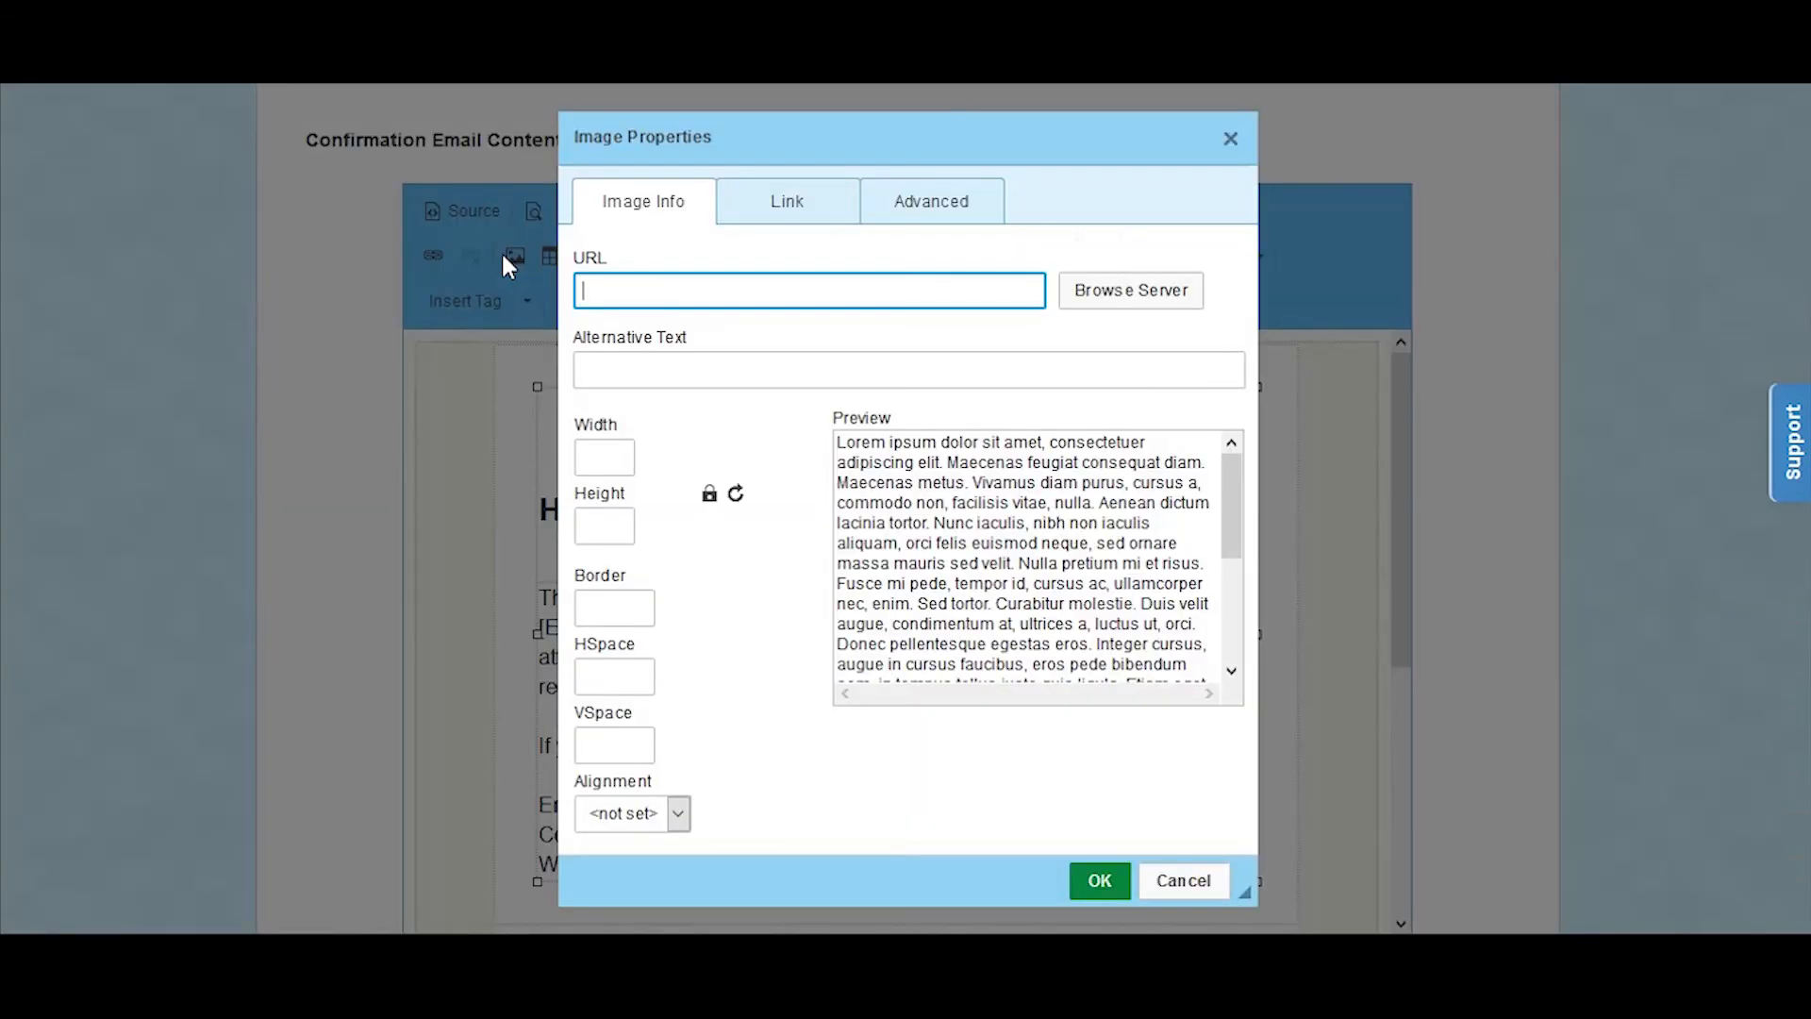
click(1119, 295)
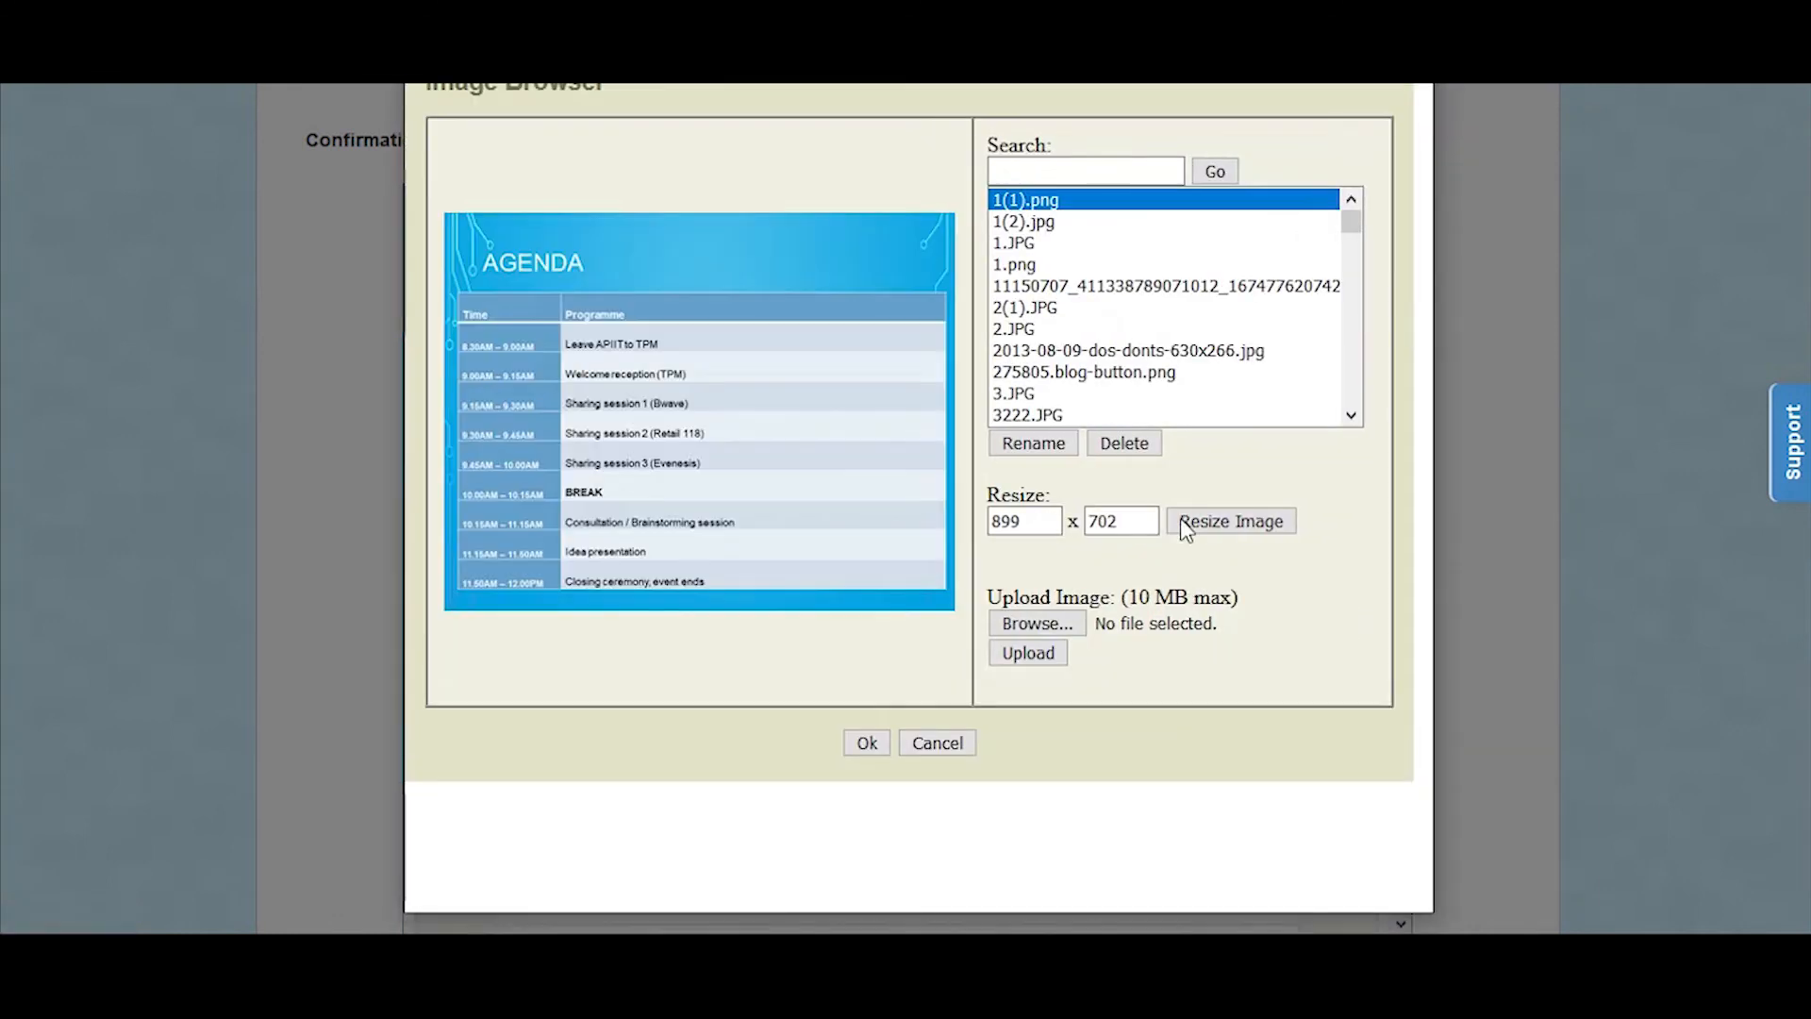
Step: Upload the file "Banner 2 1000px x 450px.png" to the server image library
click(1063, 627)
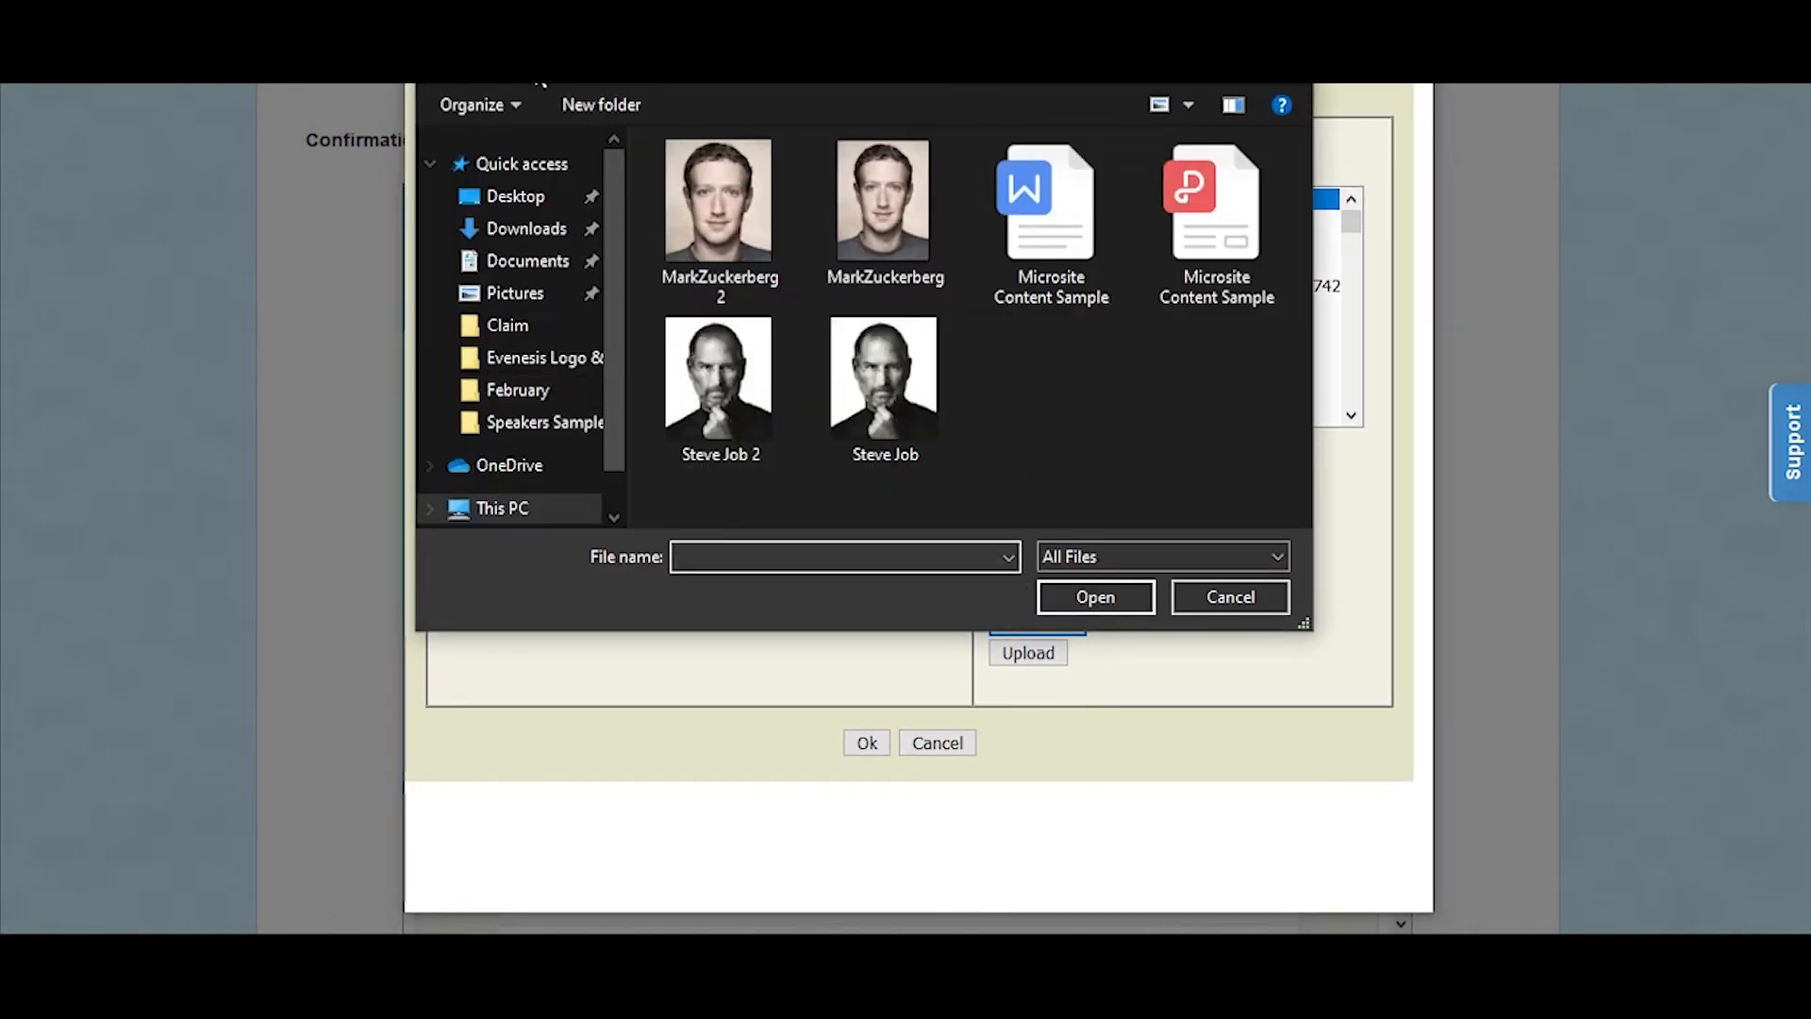
click(541, 68)
double_click(750, 213)
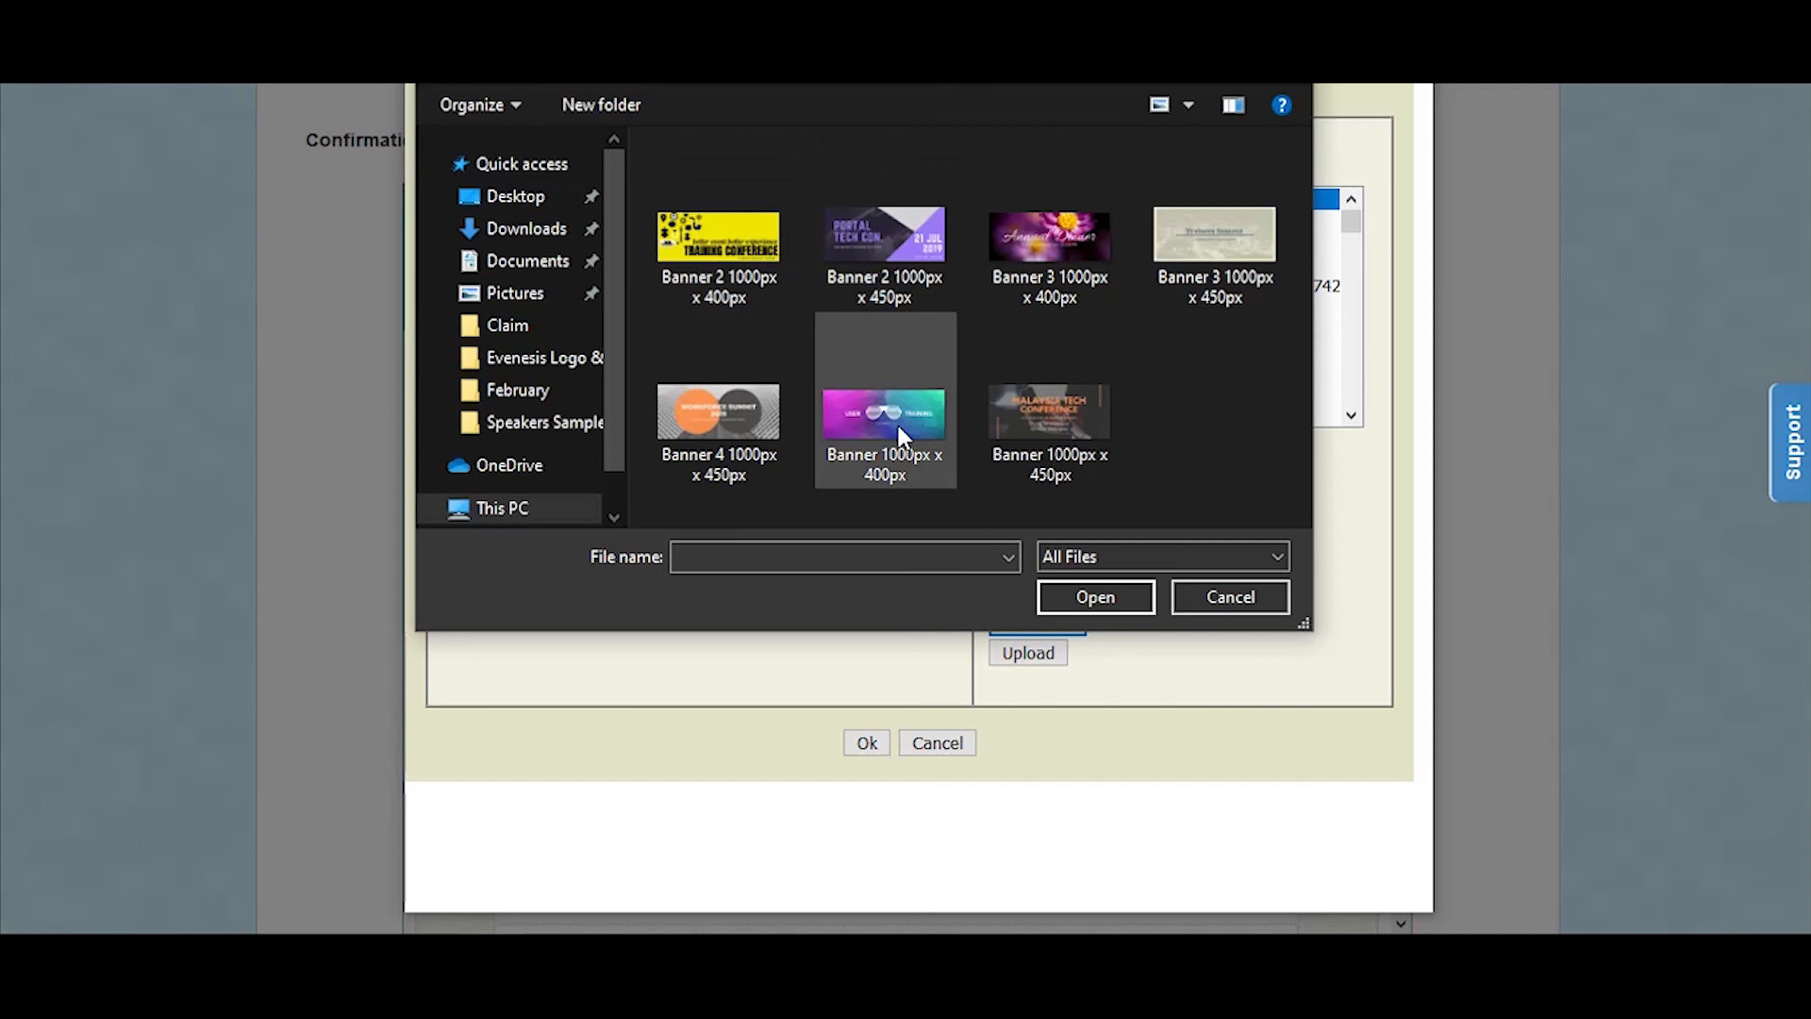
click(896, 283)
click(1075, 593)
click(1028, 656)
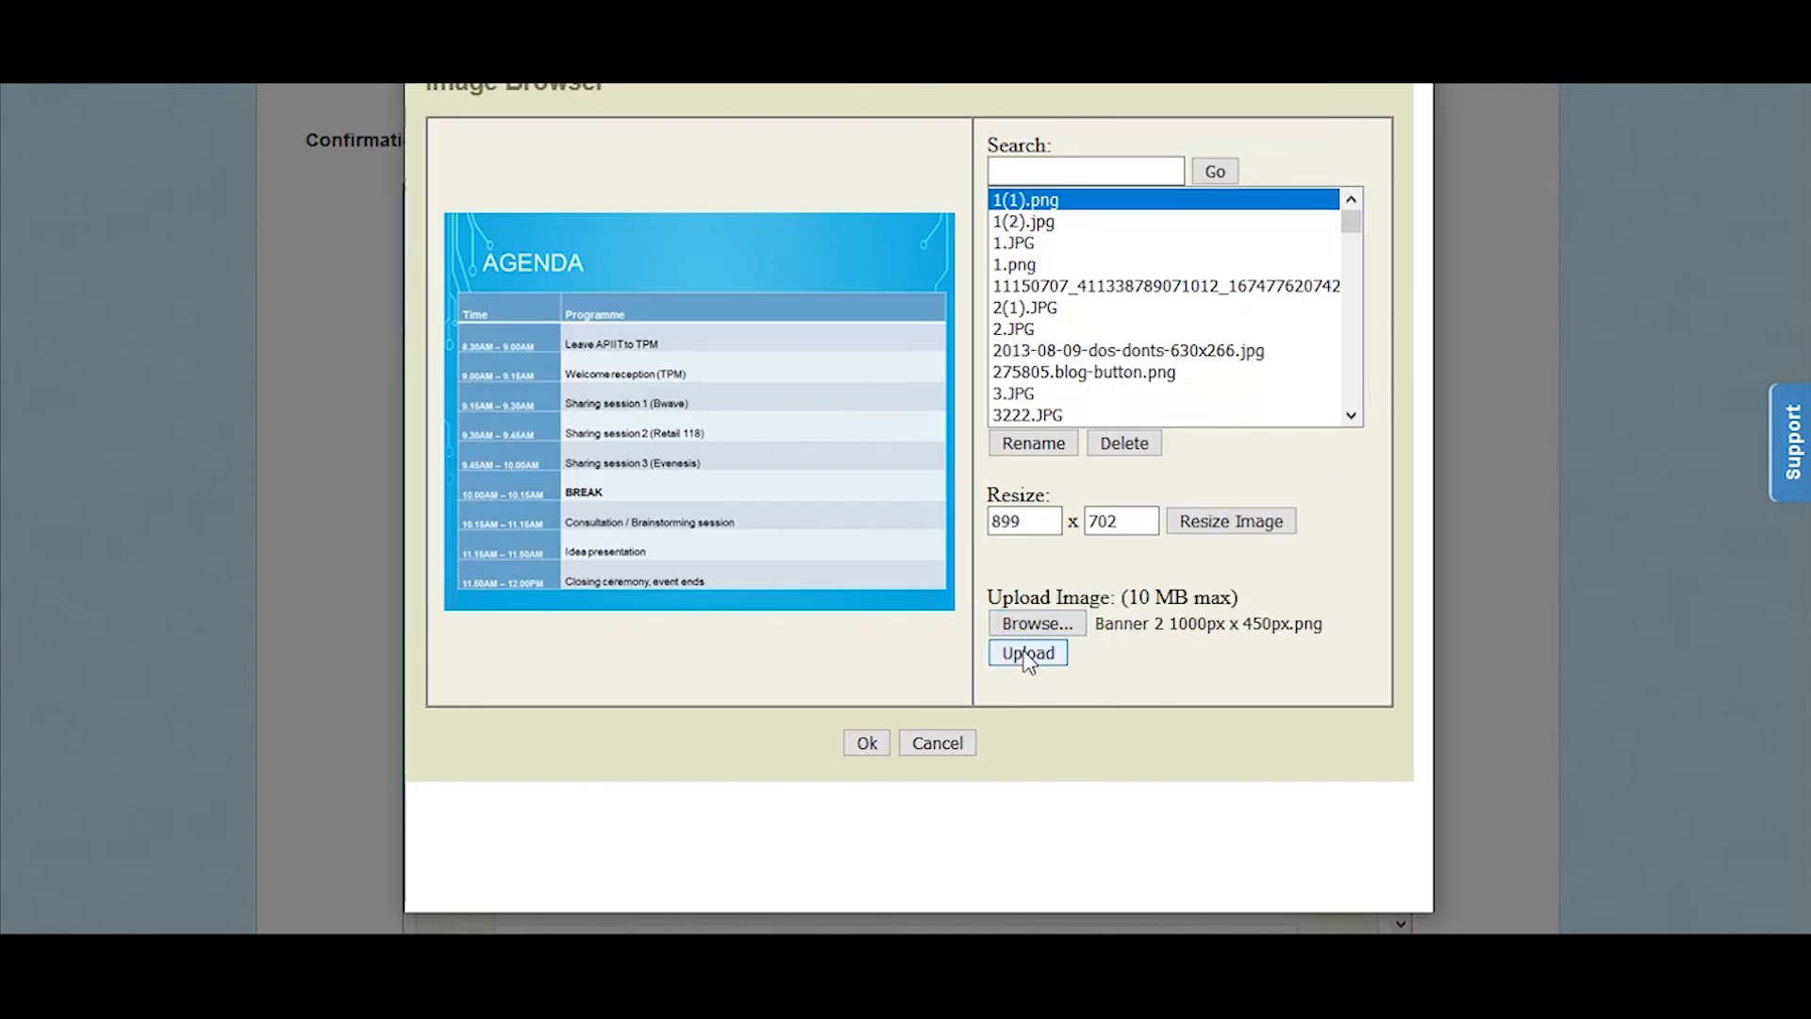
Step: Search the image library for "Banner" and choose Banner_2_1000px_x_400px.png as the email image
click(1084, 171)
text(Banner)
click(1213, 180)
click(1076, 265)
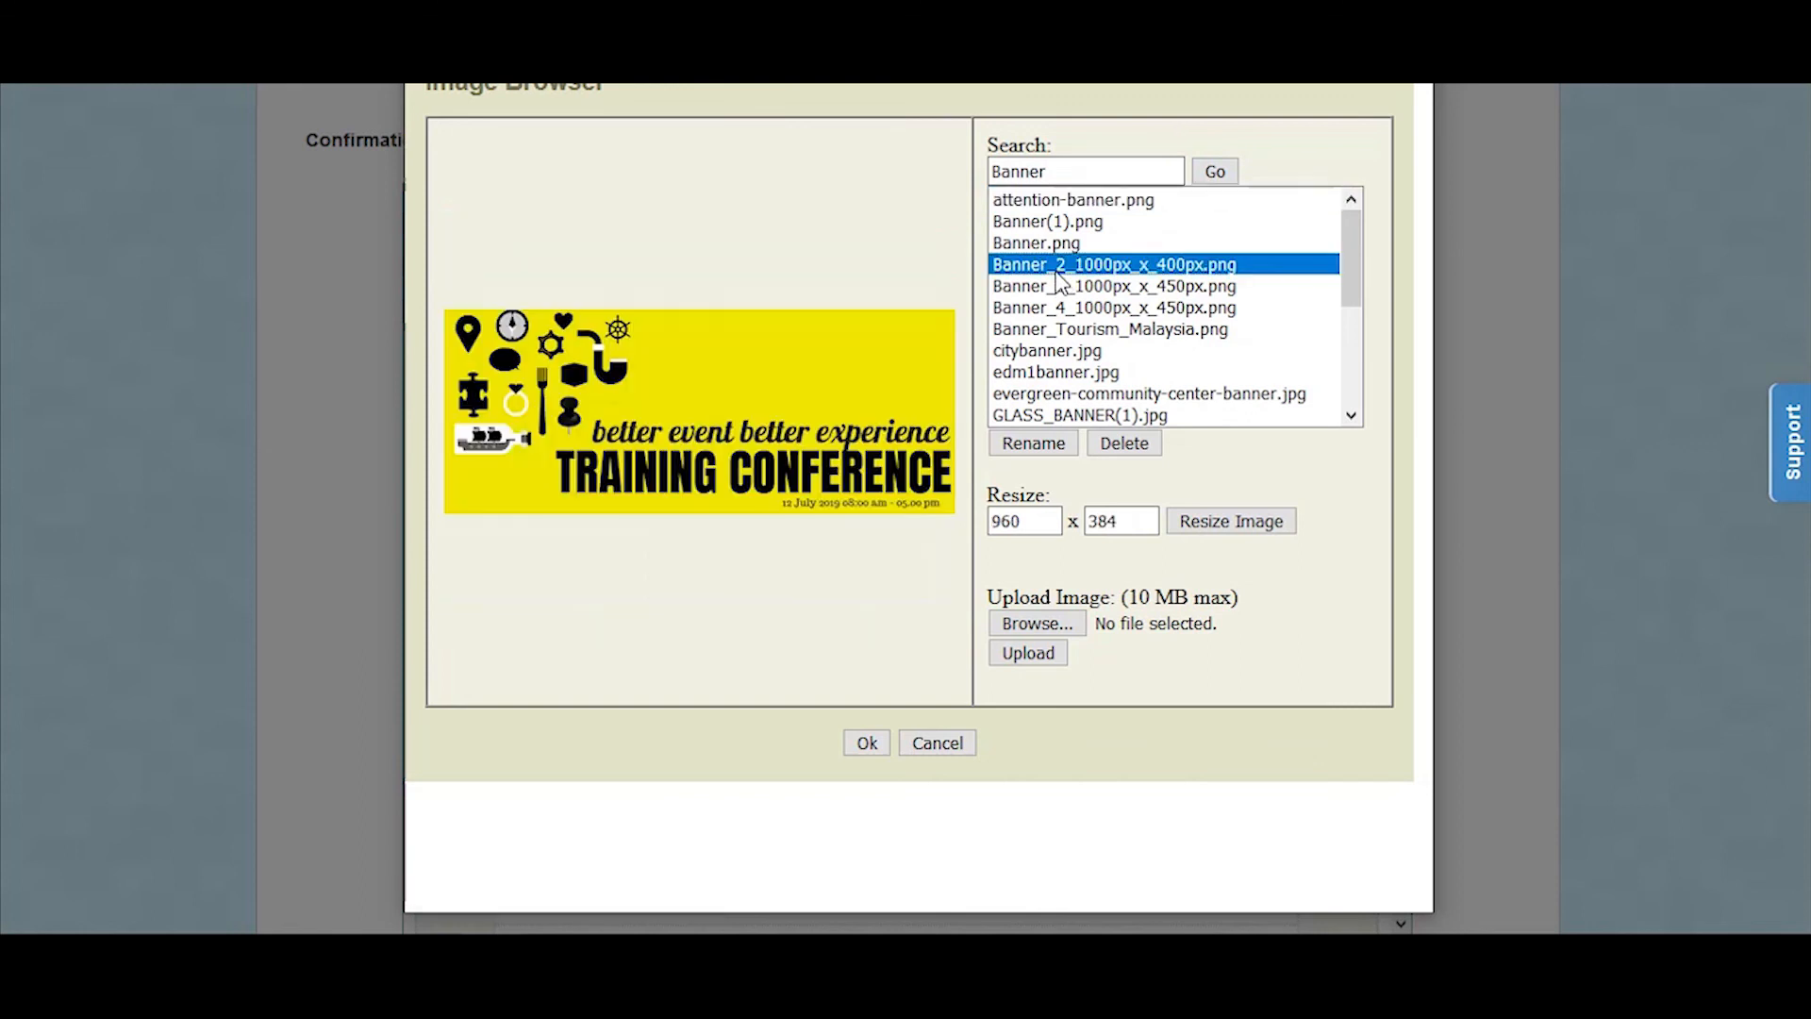
click(883, 751)
Step: Set the banner's width to 600, insert it above the greeting, and save the custom confirmation email
click(595, 459)
double_click(597, 456)
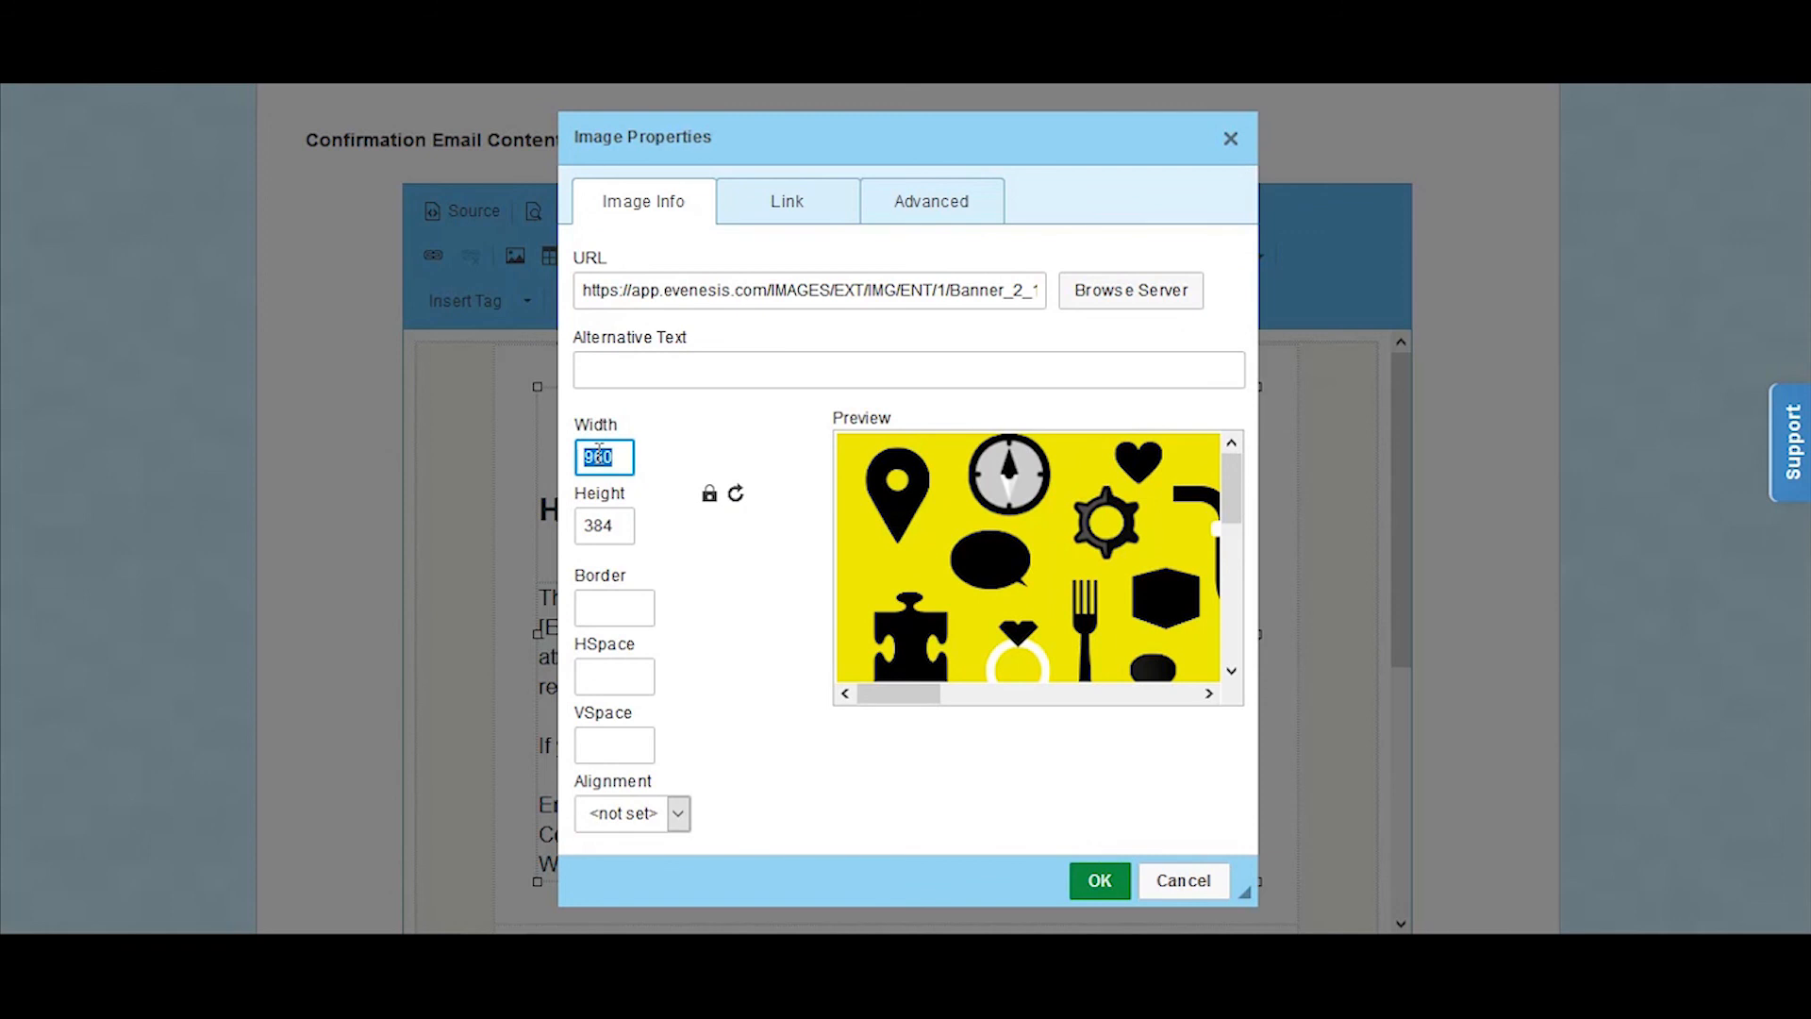
text(600)
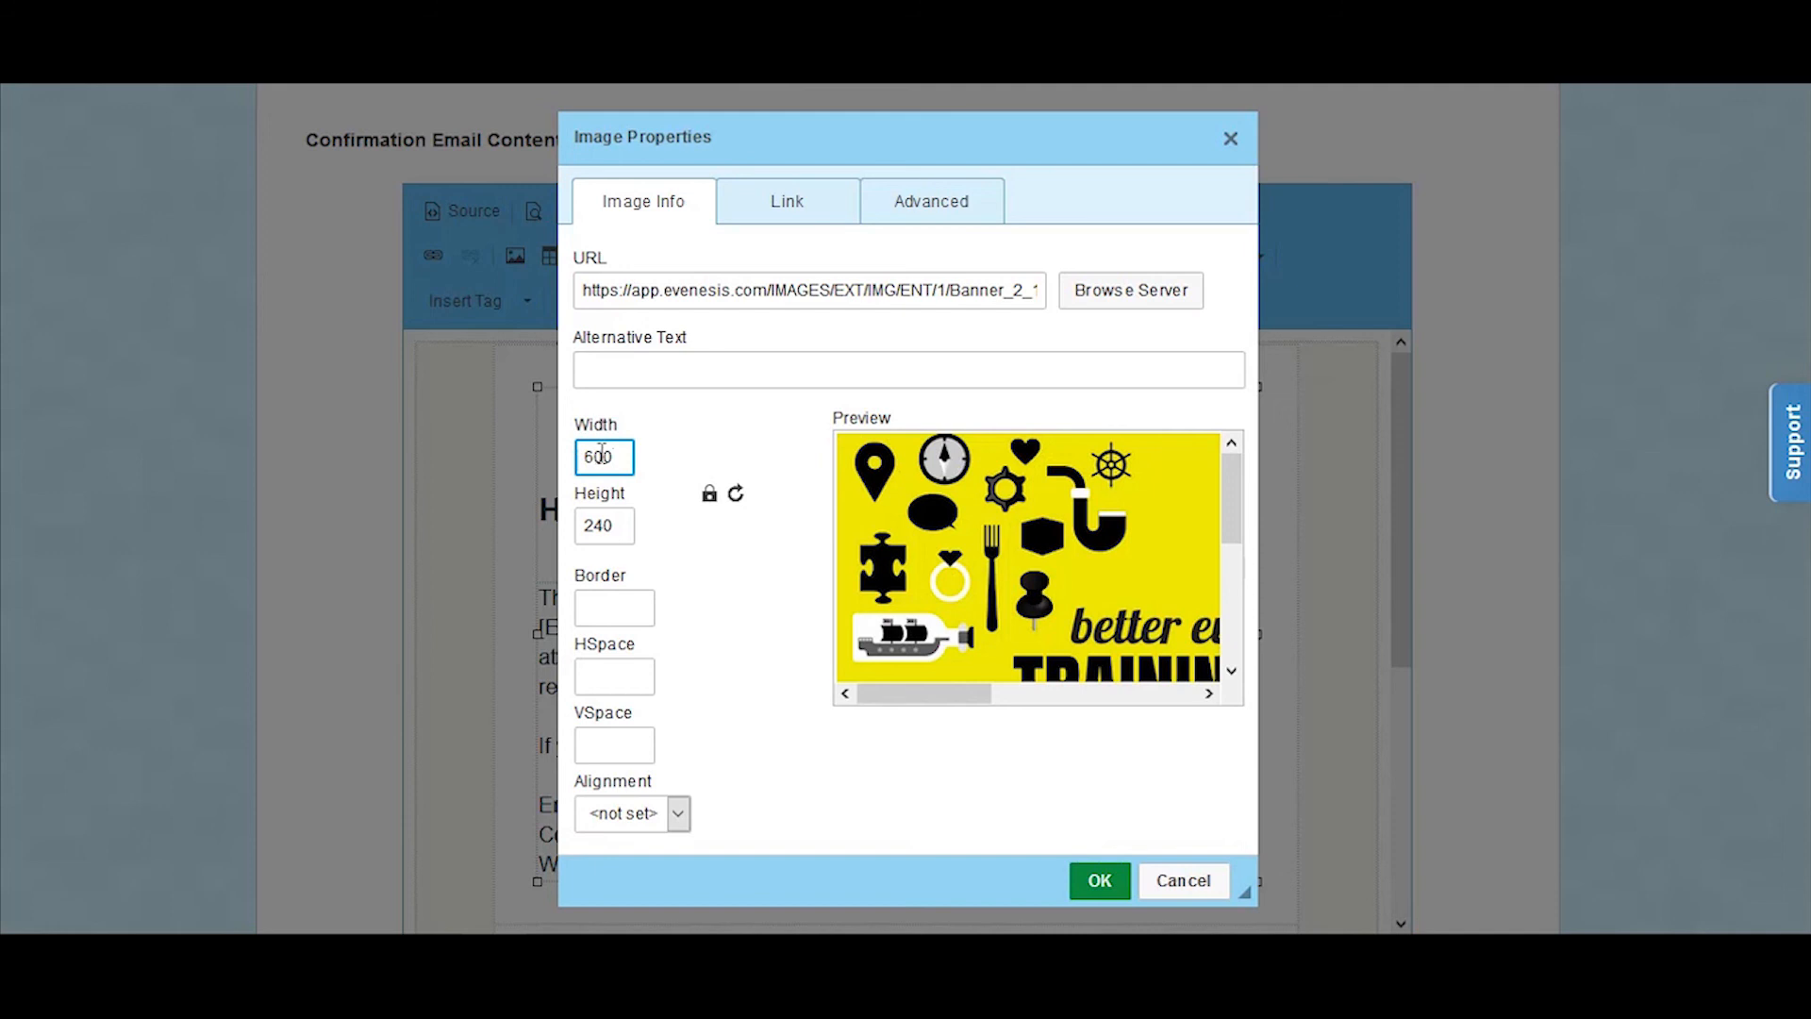
click(1097, 882)
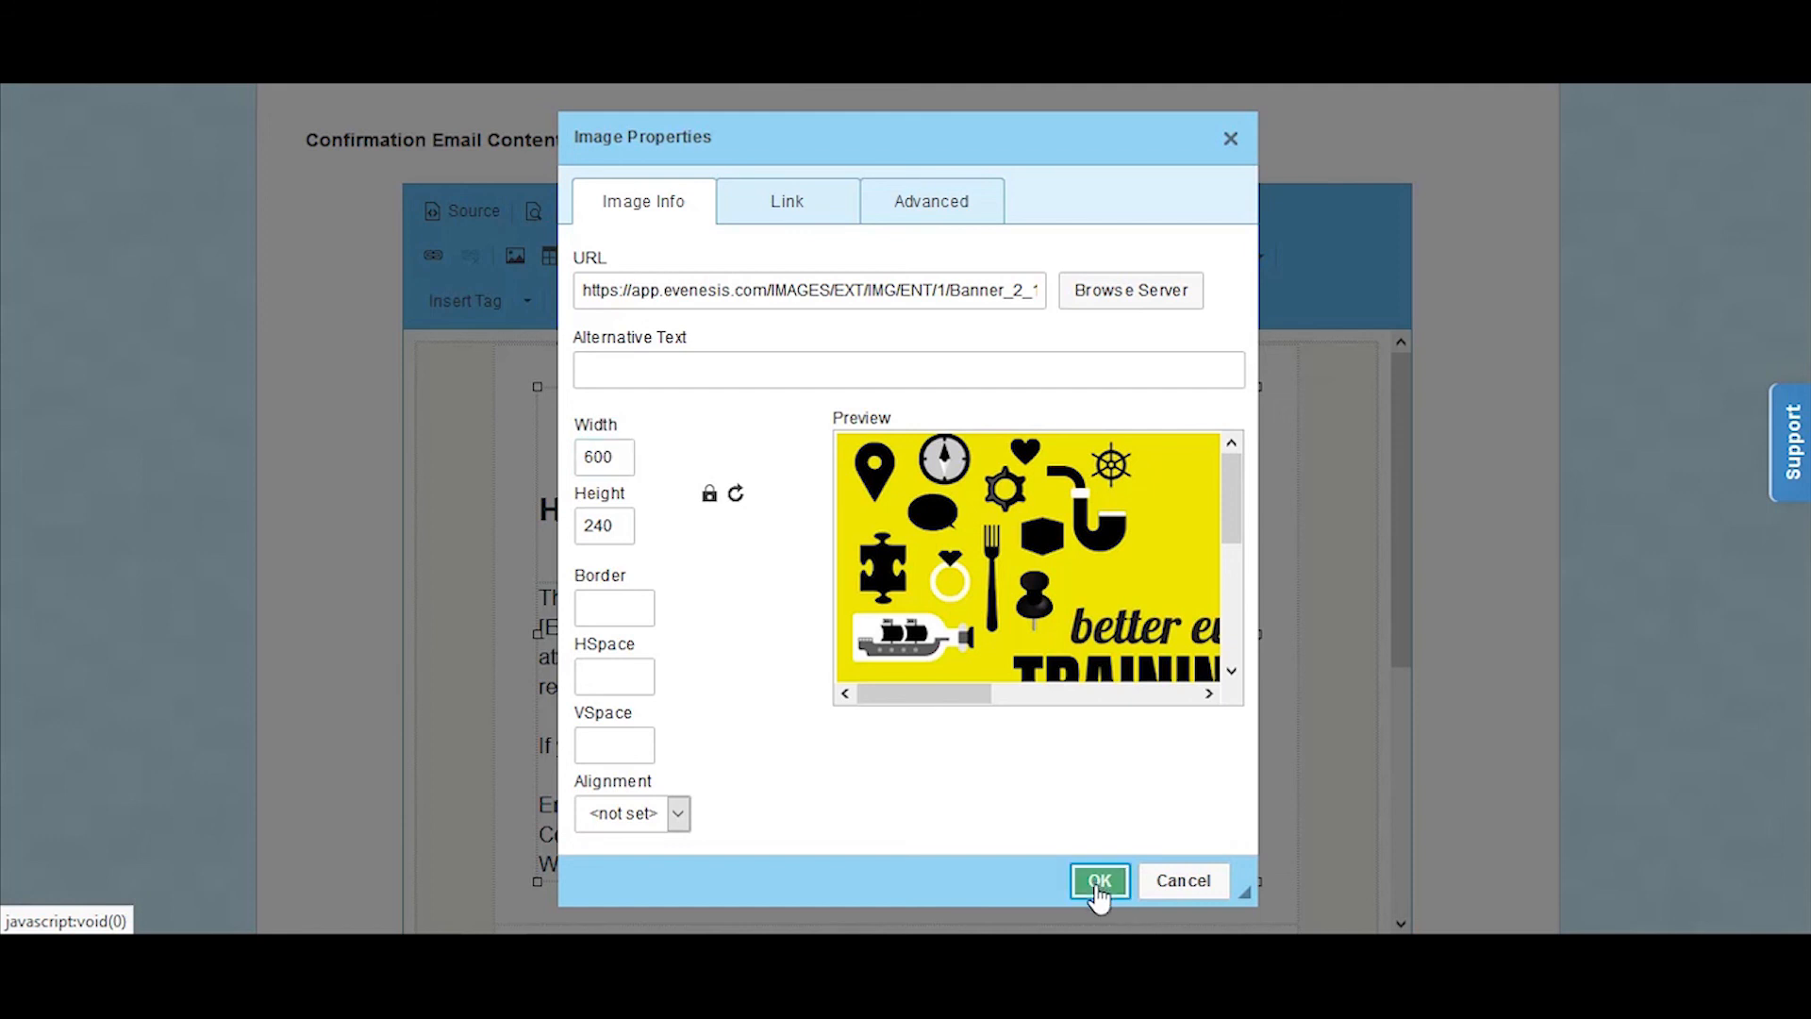
scroll(1584, 465, down, 3)
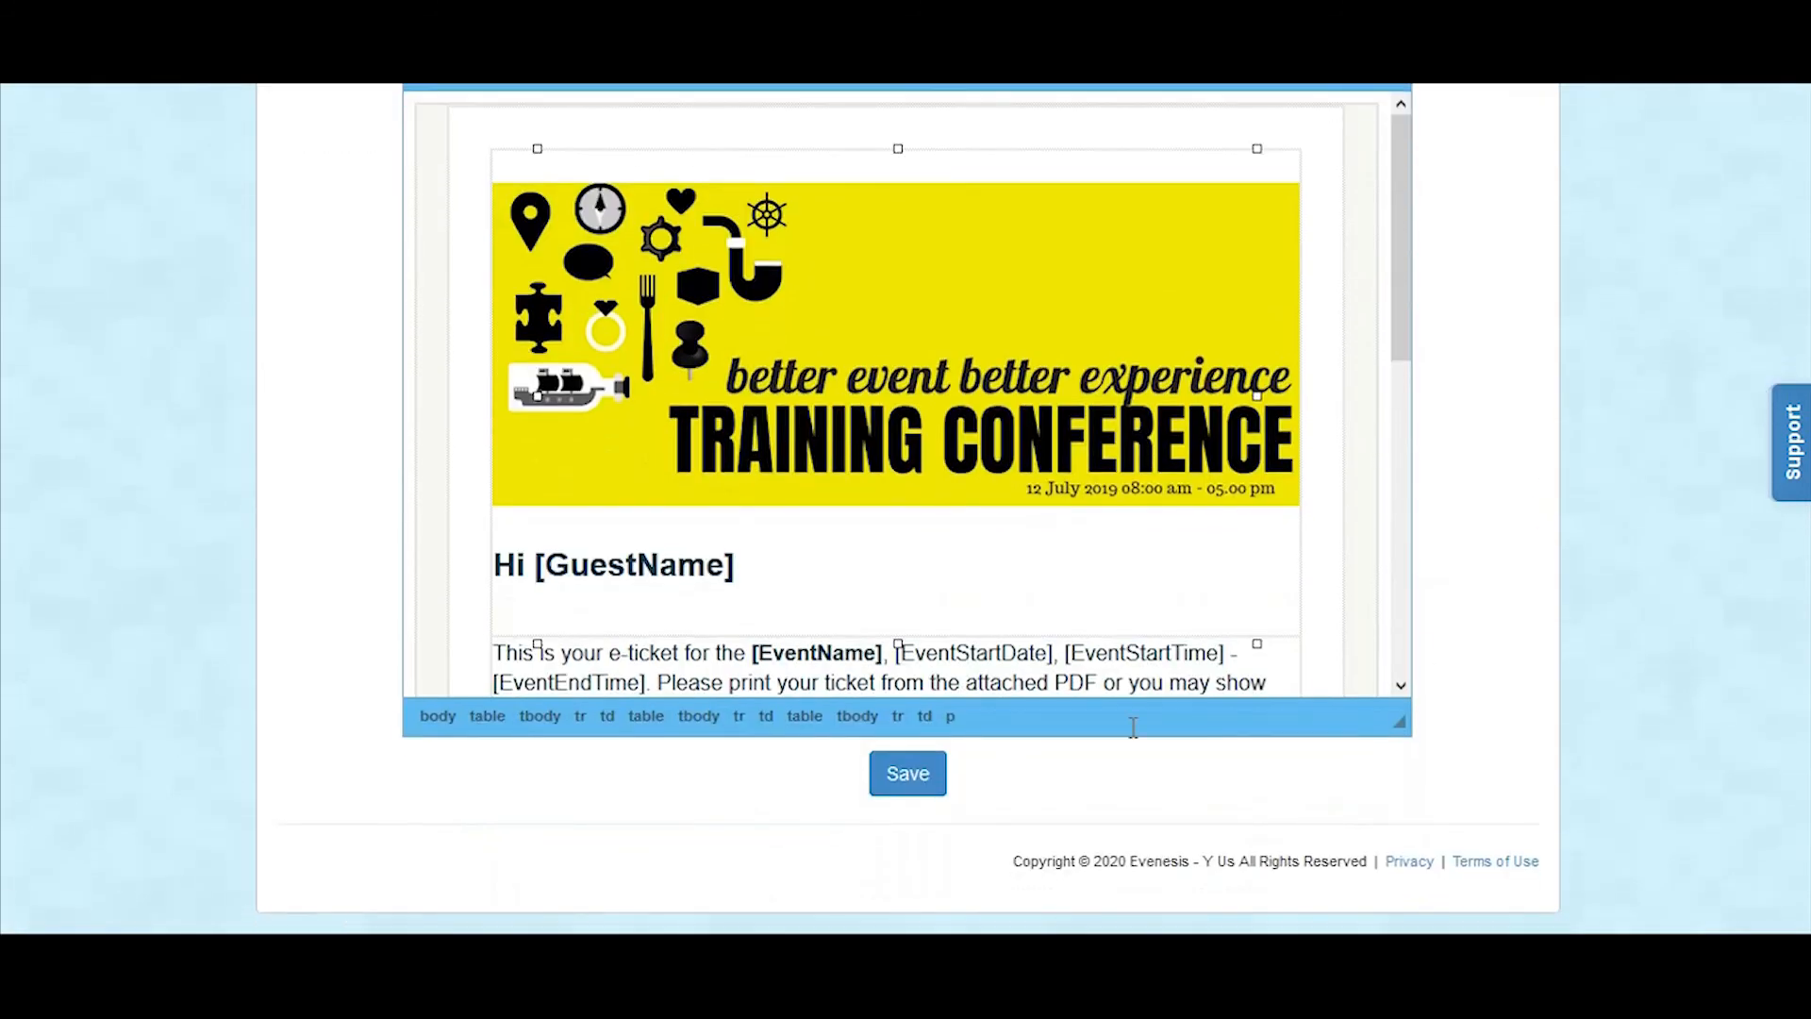
click(908, 772)
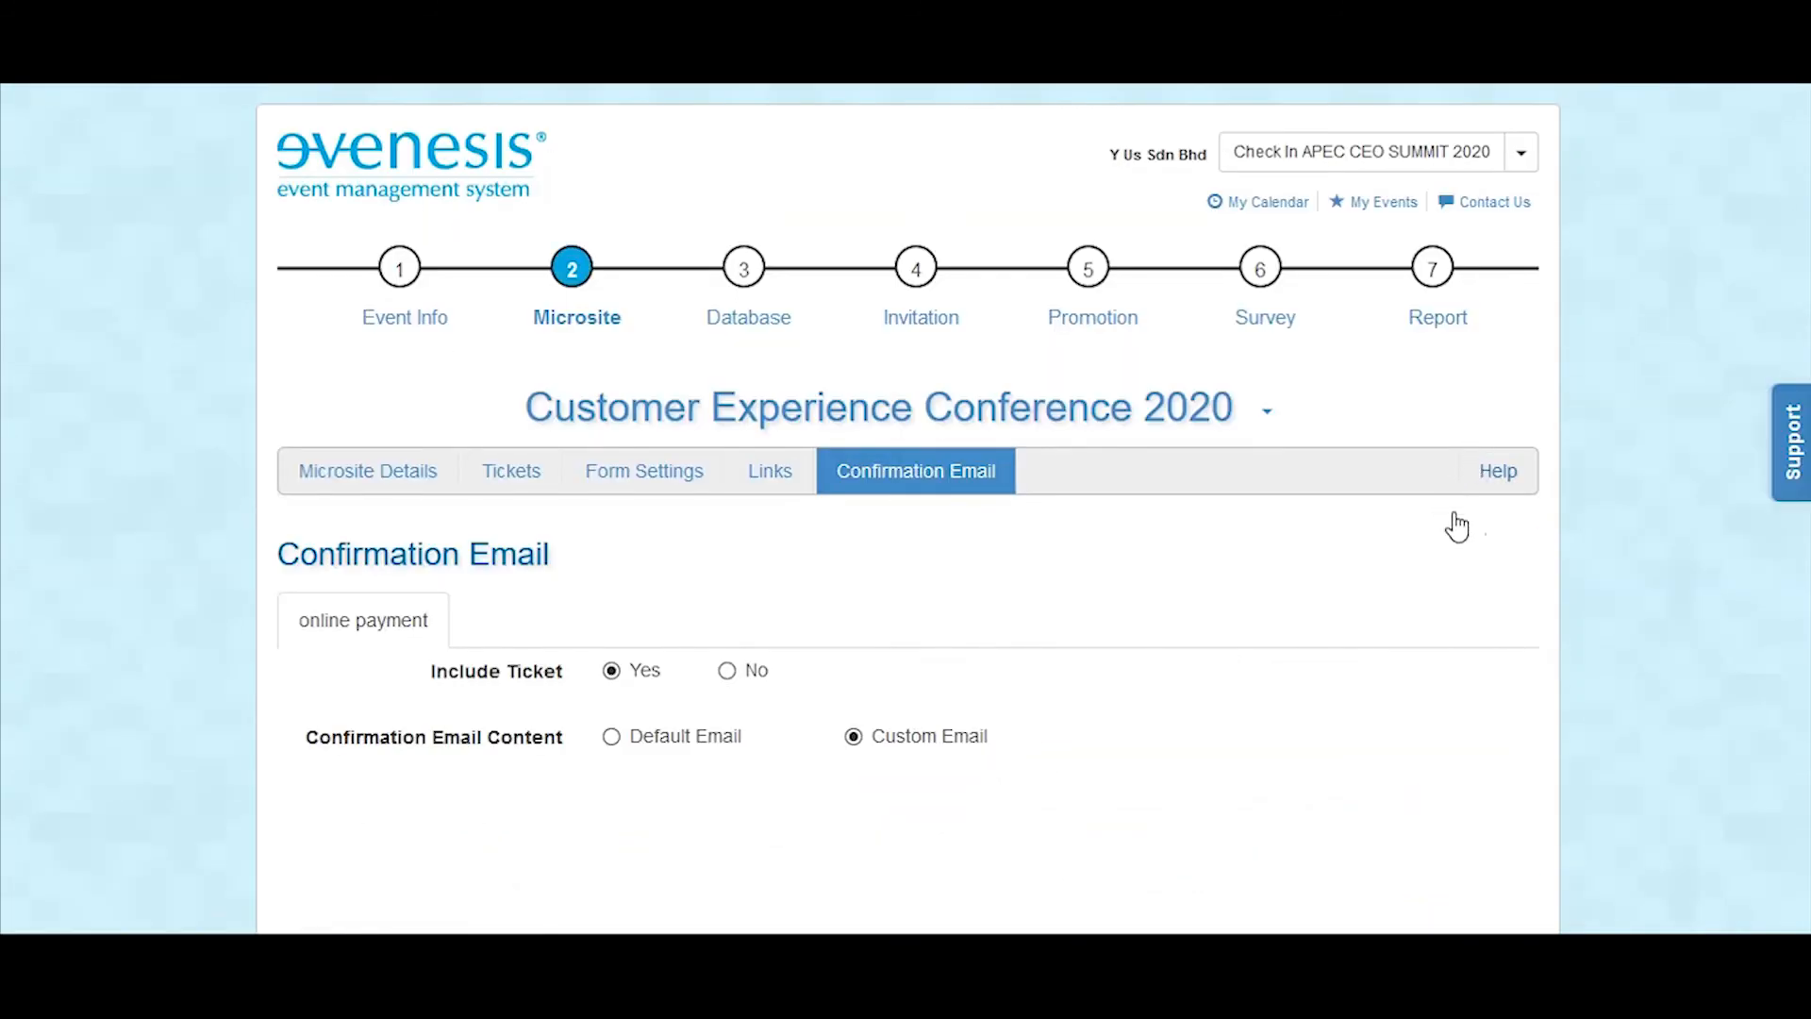